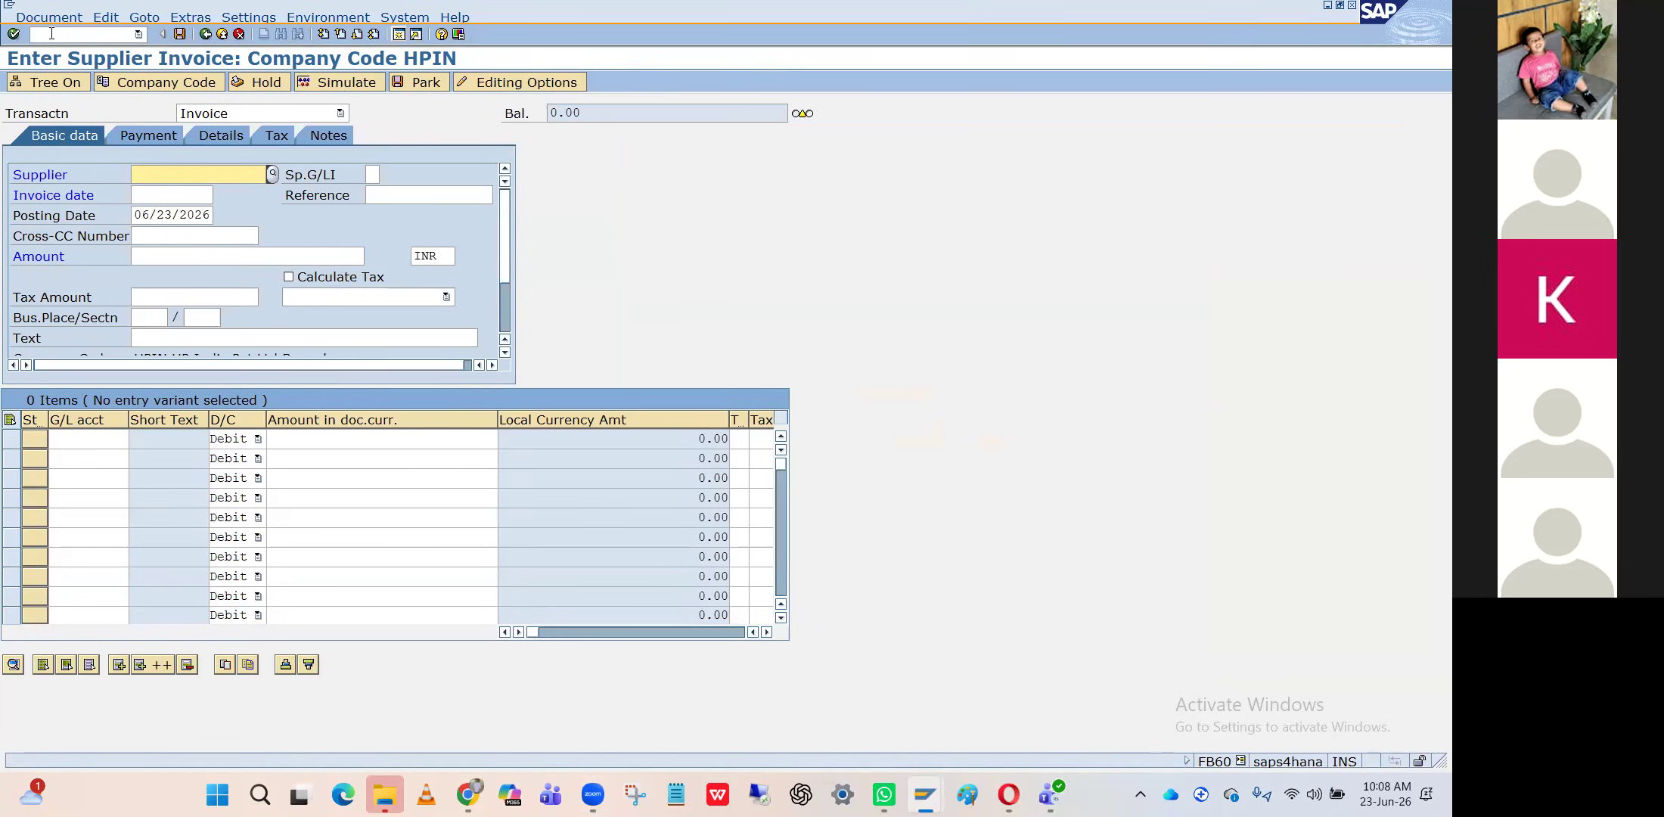
# Look up XYZ ltd's supplier number in its business partner record and enter it as the invoice supplier
pyautogui.hotkey('alt', 'Tab')
pyautogui.hotkey('alt', 'Tab')
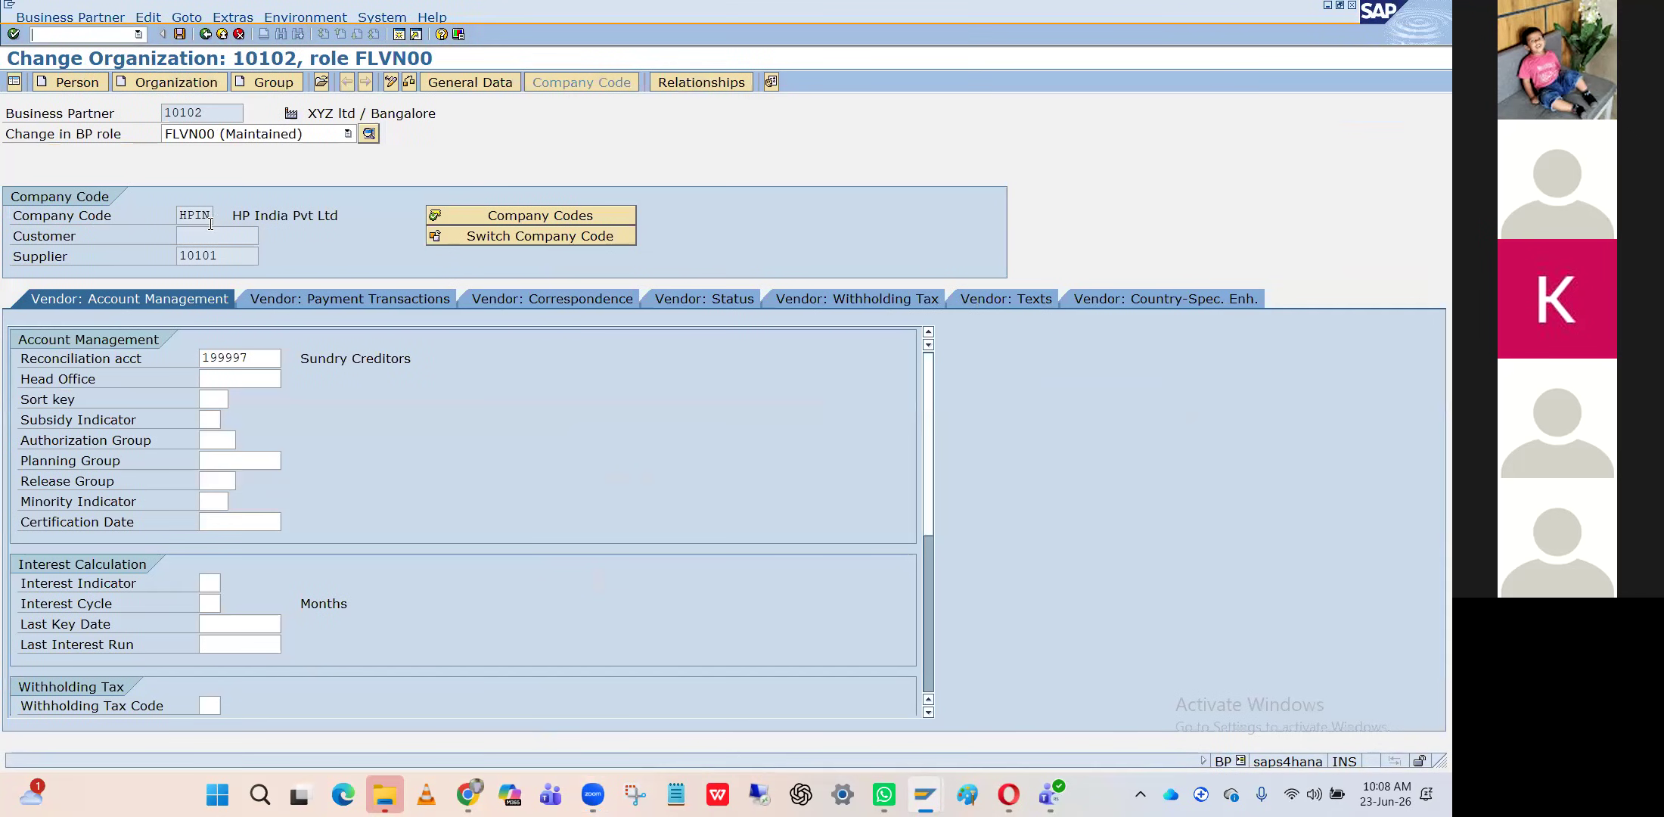
pyautogui.moveTo(232, 256); pyautogui.dragTo(201, 257)
pyautogui.hotkey('alt', 'Tab')
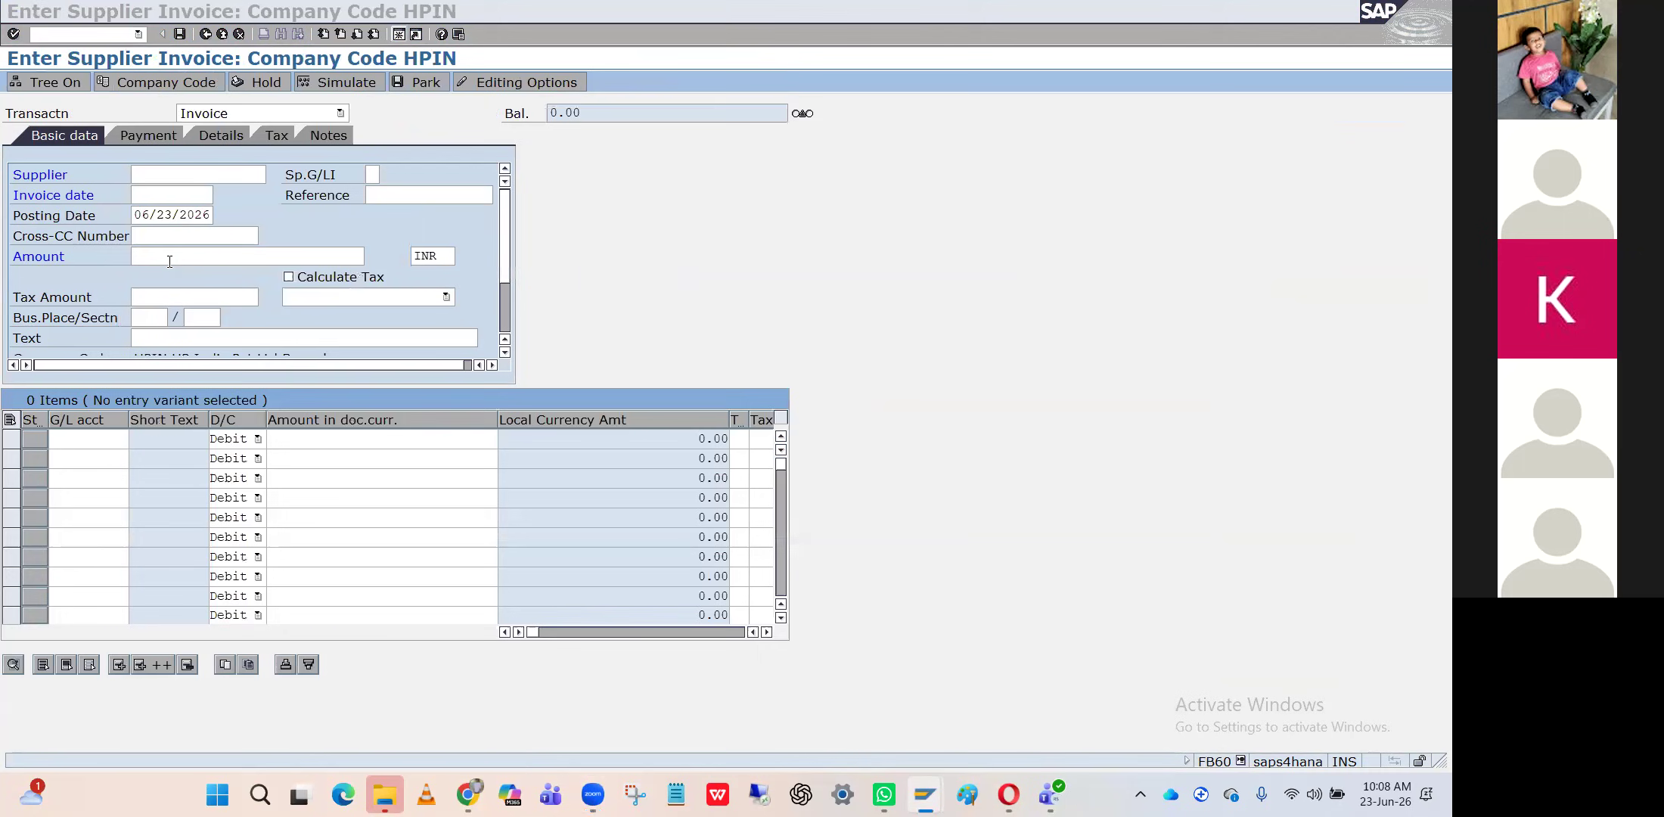
pyautogui.write('10101')
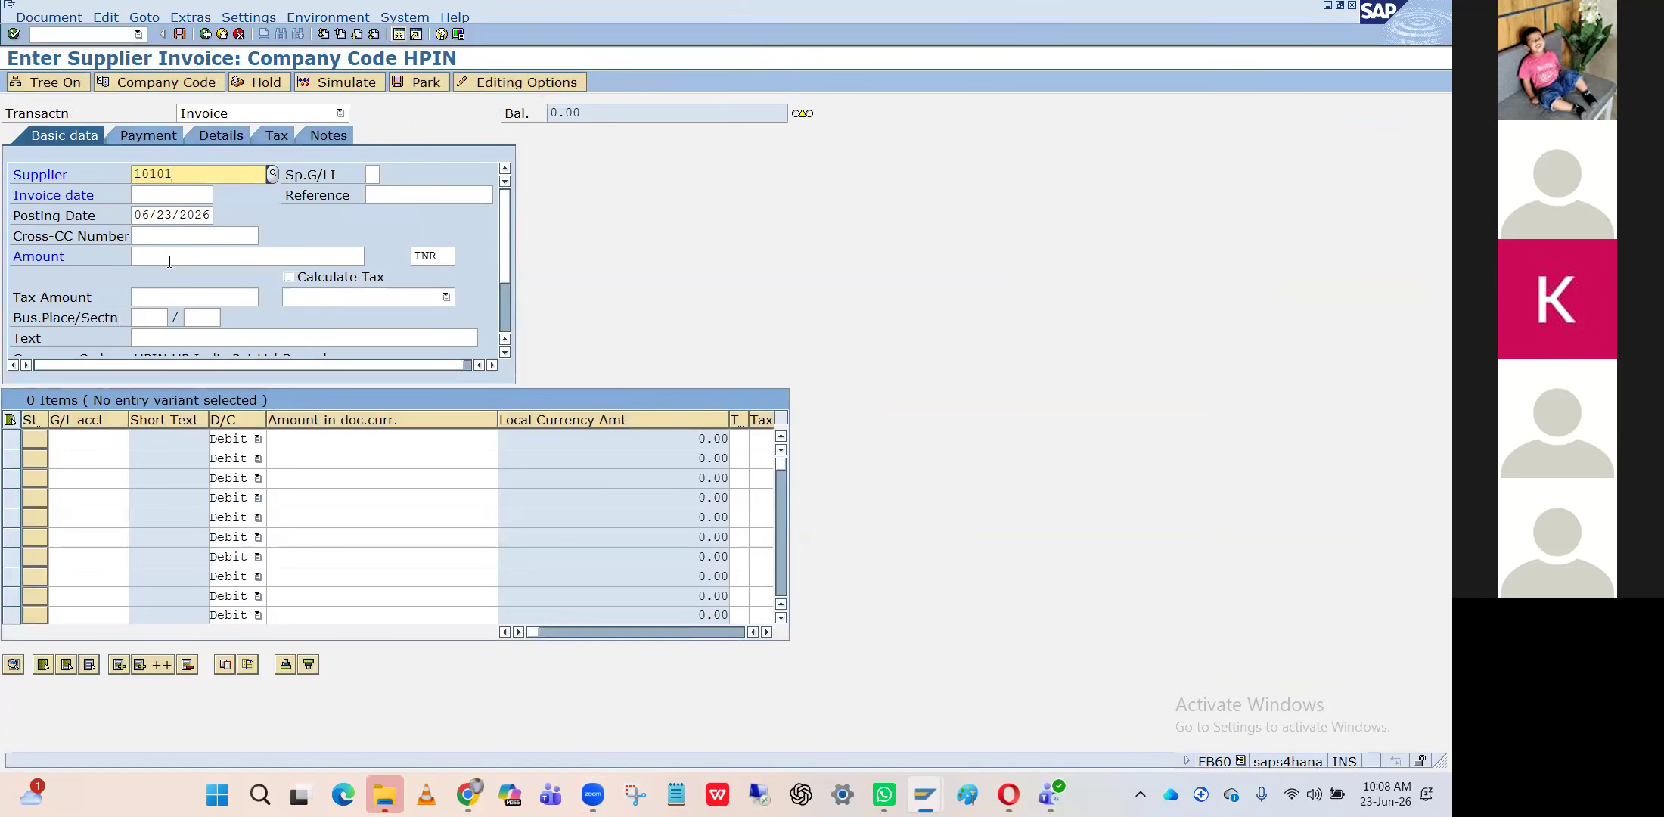
pyautogui.press('Return')
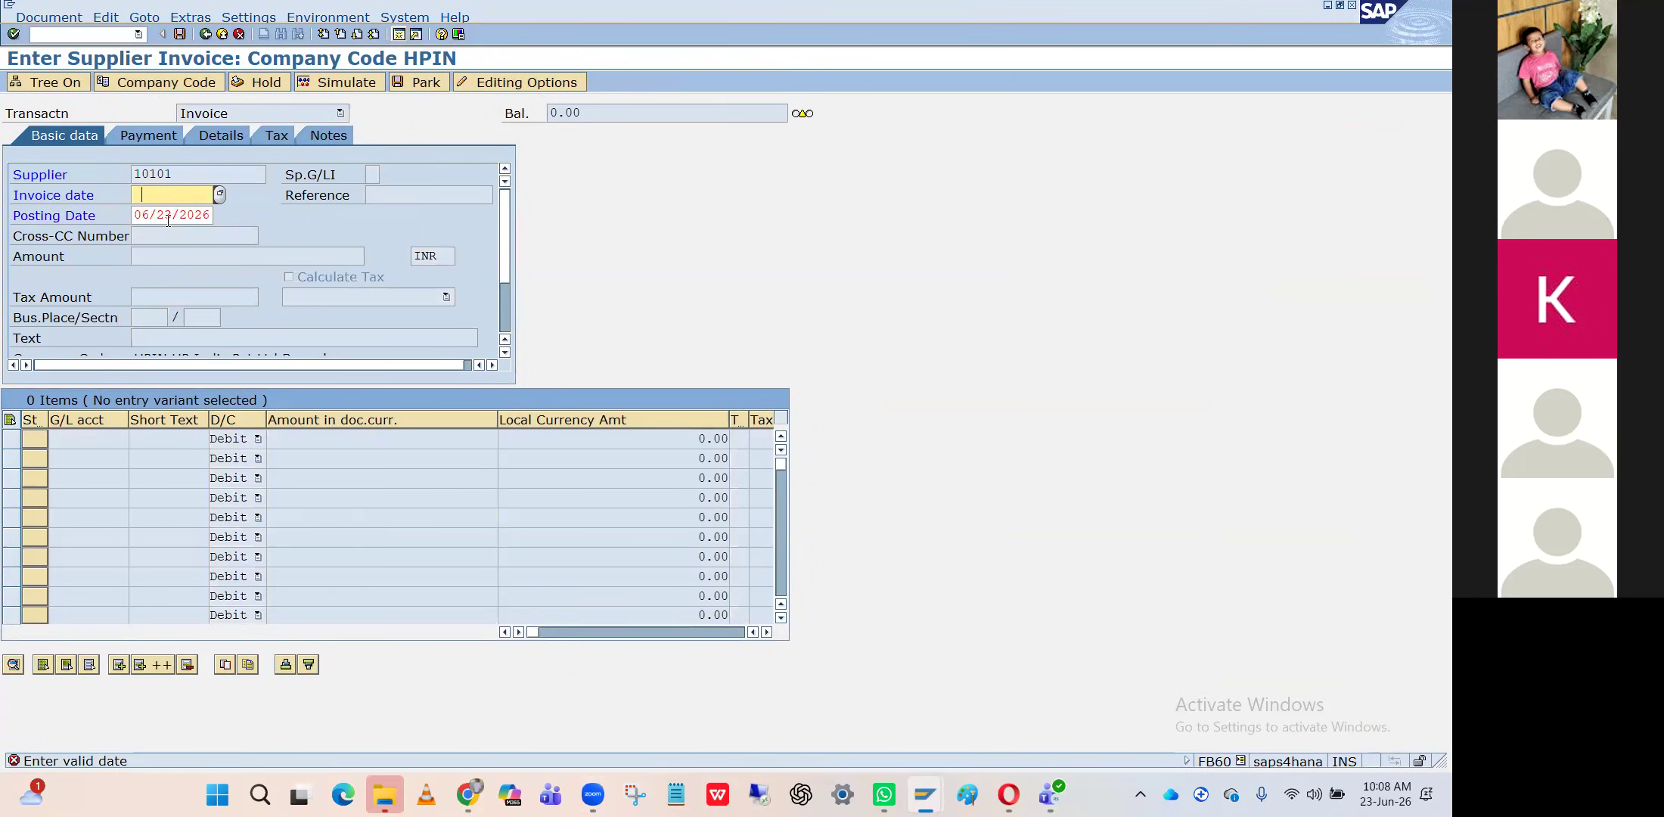
# Copy the posting date 06/23/2026 into the invoice date and confirm the header entry
pyautogui.click(168, 217)
pyautogui.hotkey('ctrl', 'a')
pyautogui.hotkey('ctrl', 'c')
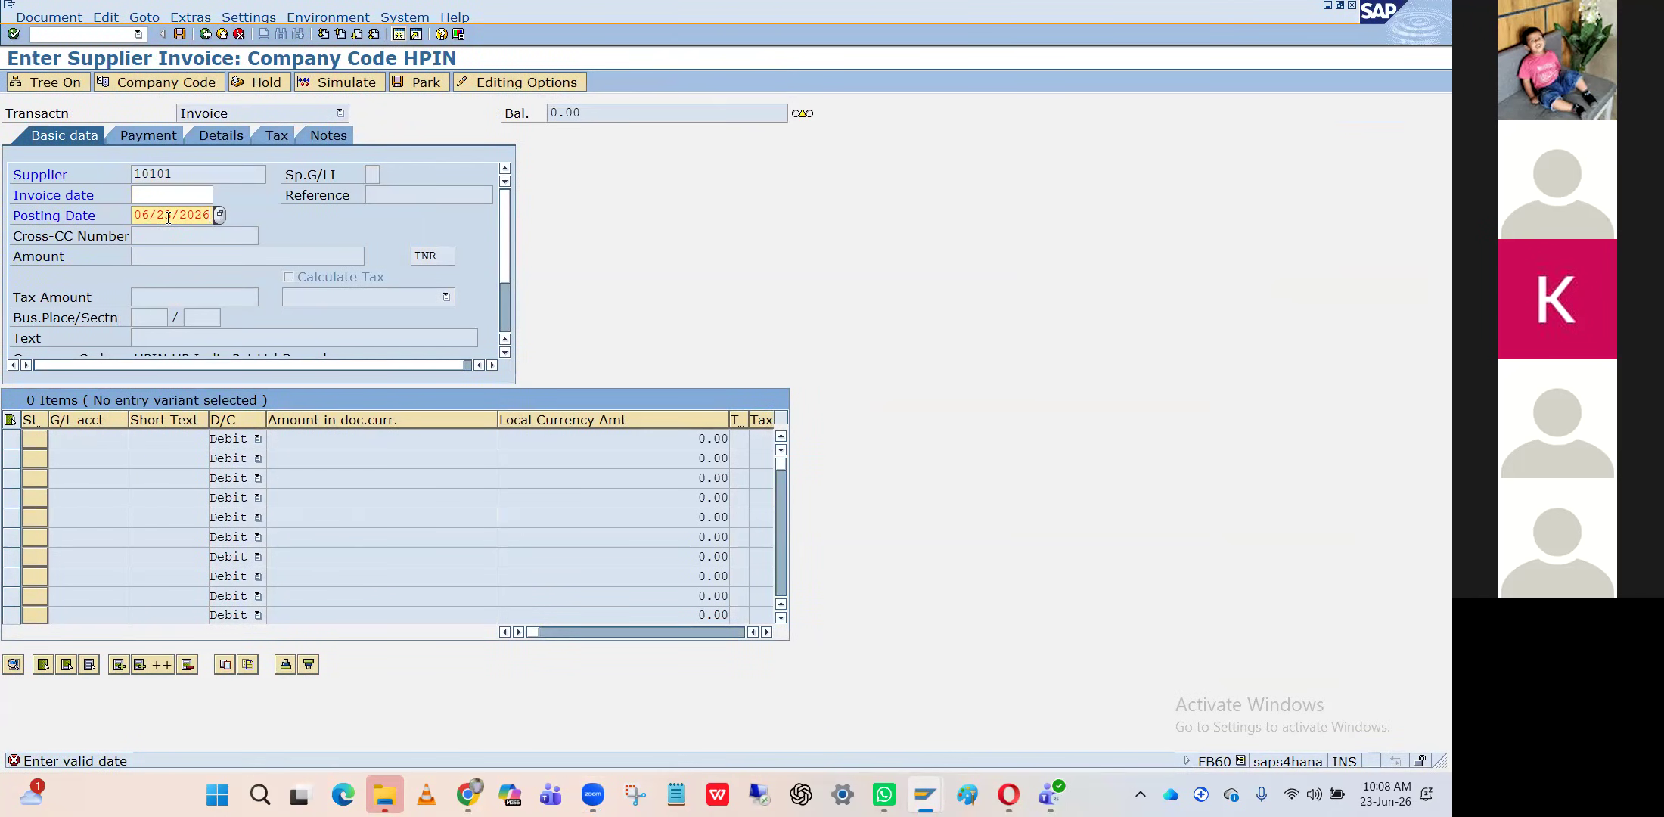
pyautogui.click(168, 198)
pyautogui.hotkey('ctrl', 'v')
pyautogui.press('Return')
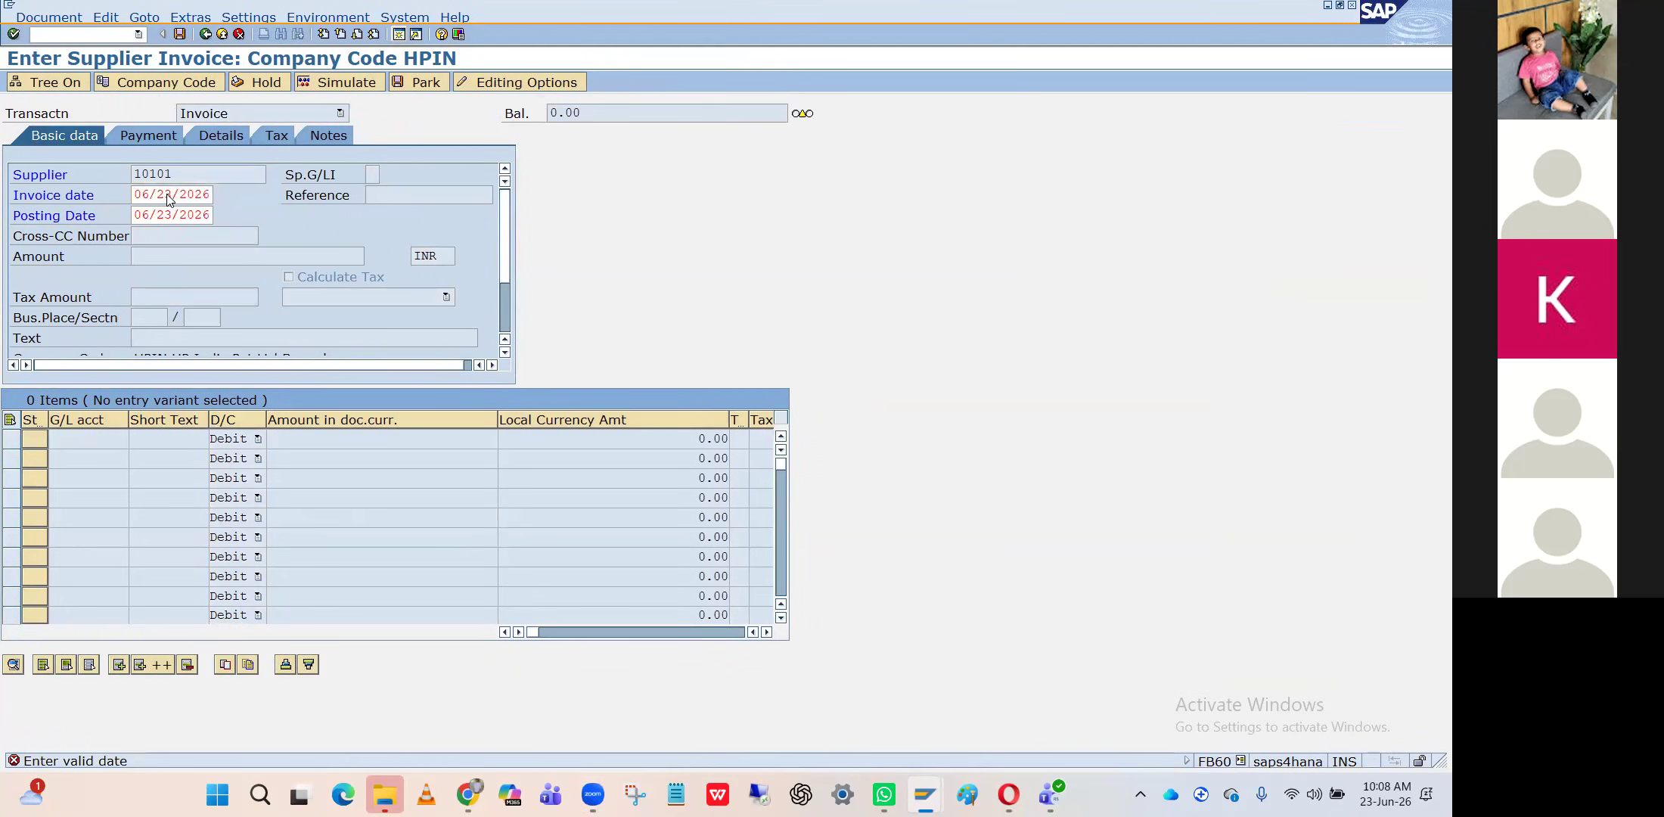
# Leave XYZ ltd's open business partner record and restart the BP transaction at its search screen
pyautogui.click(176, 180)
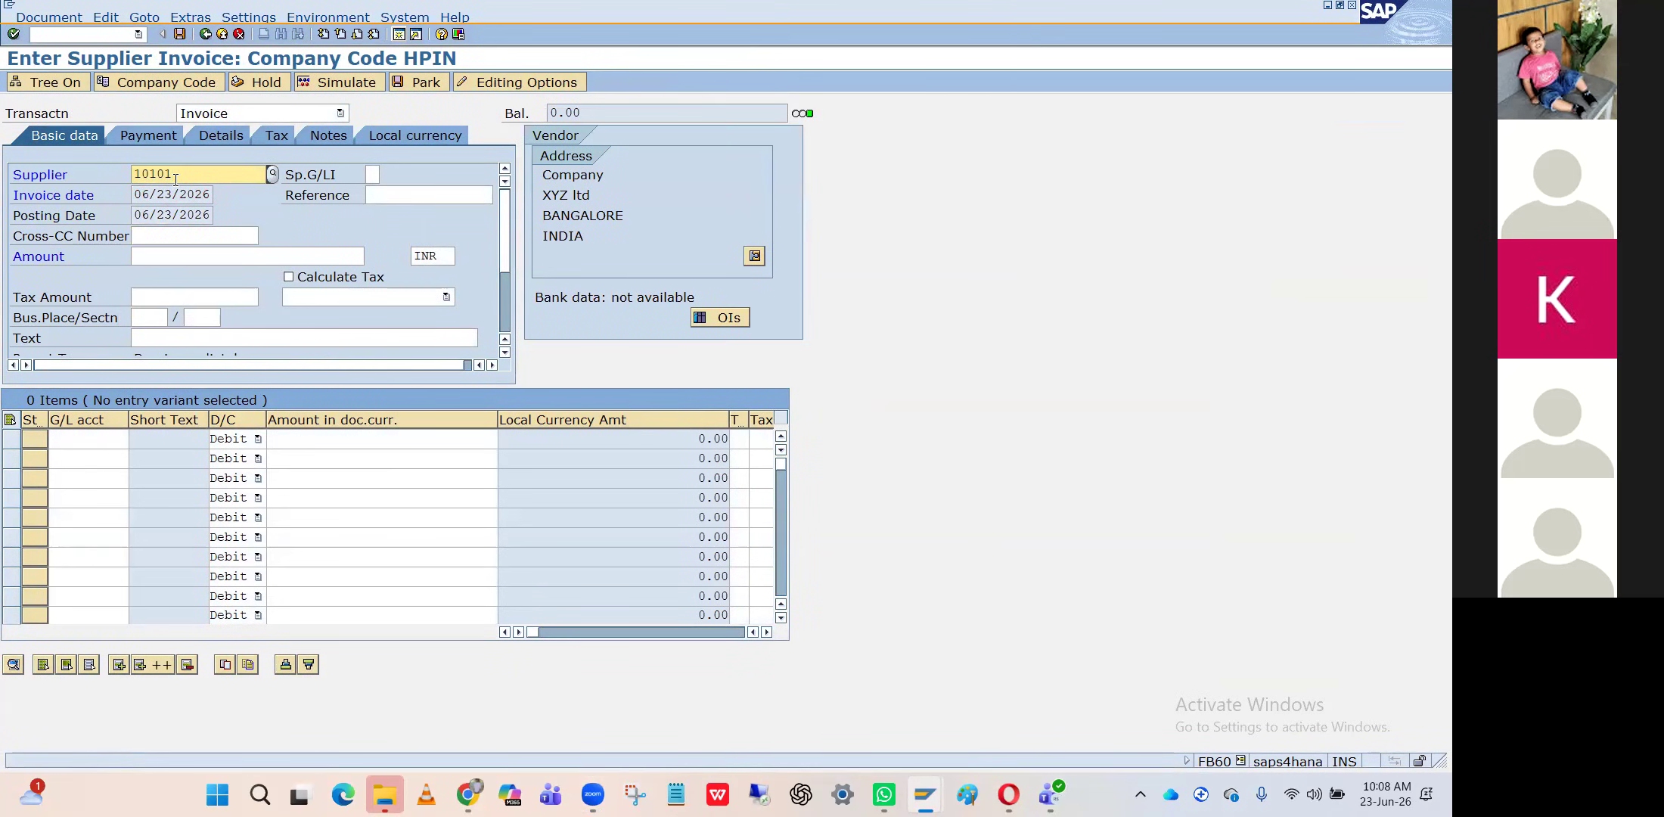
pyautogui.doubleClick(175, 179)
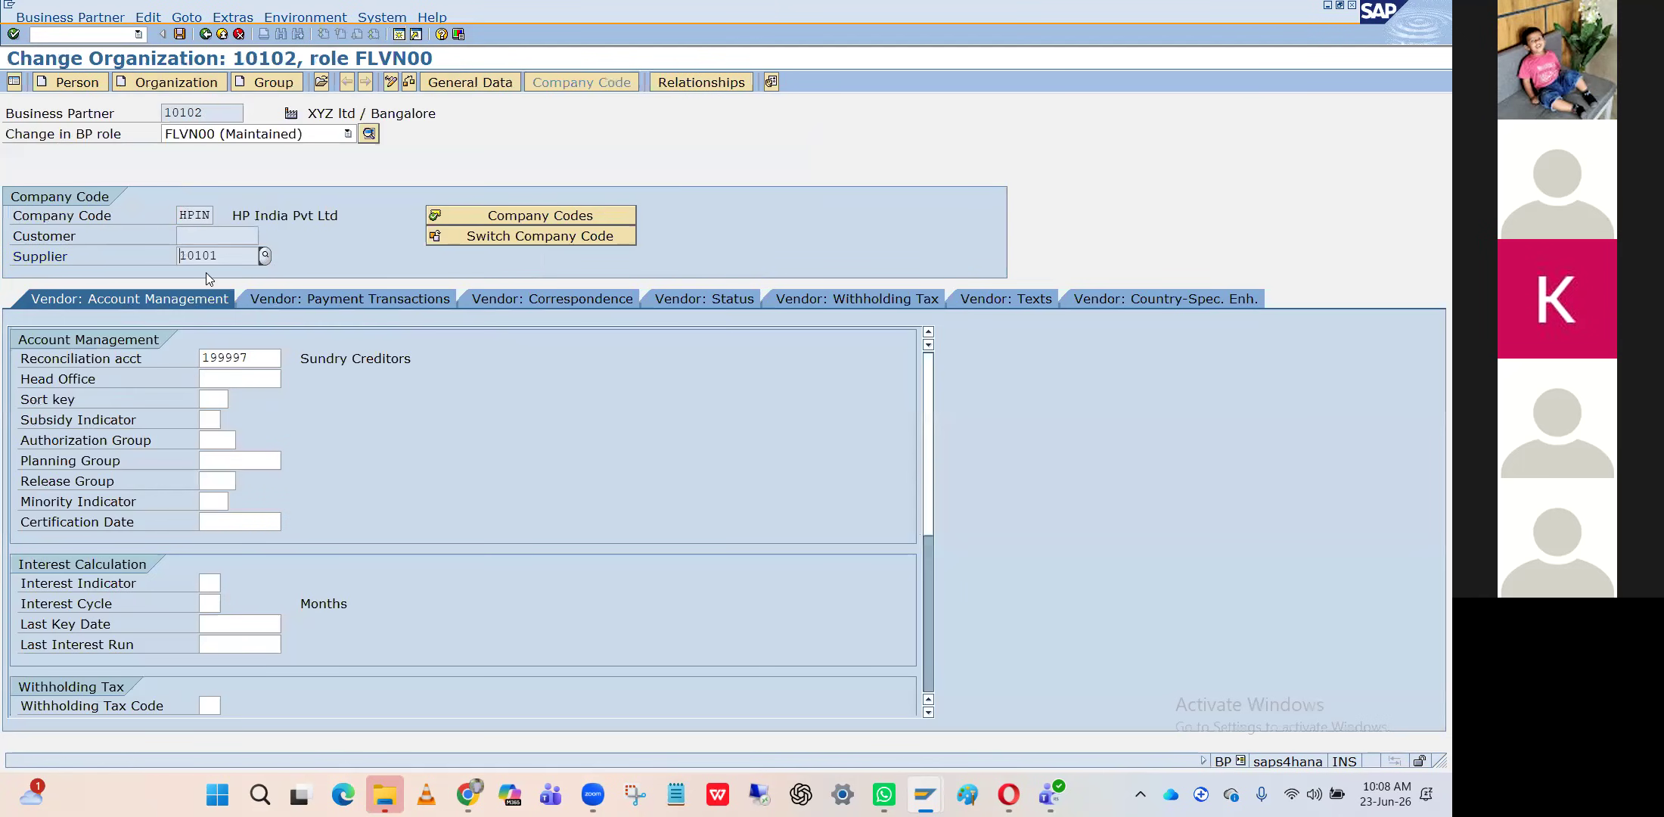
pyautogui.click(206, 115)
pyautogui.click(114, 36)
pyautogui.write('/nbp')
pyautogui.press('Return')
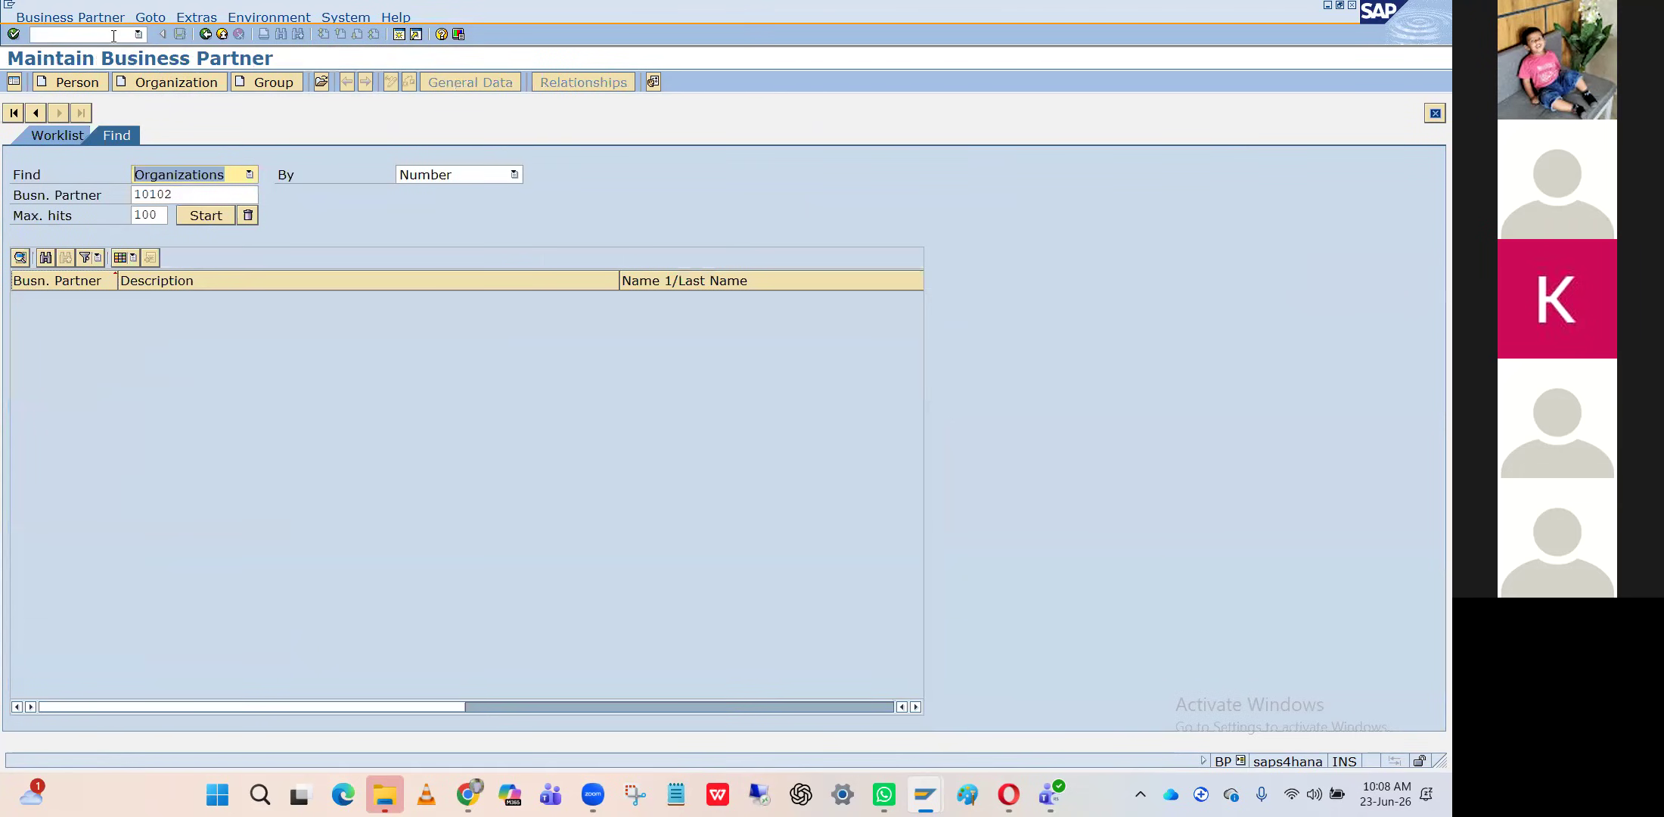
# Search organizations by HP Vendor's business partner number and open the HP Vendor record
pyautogui.click(199, 191)
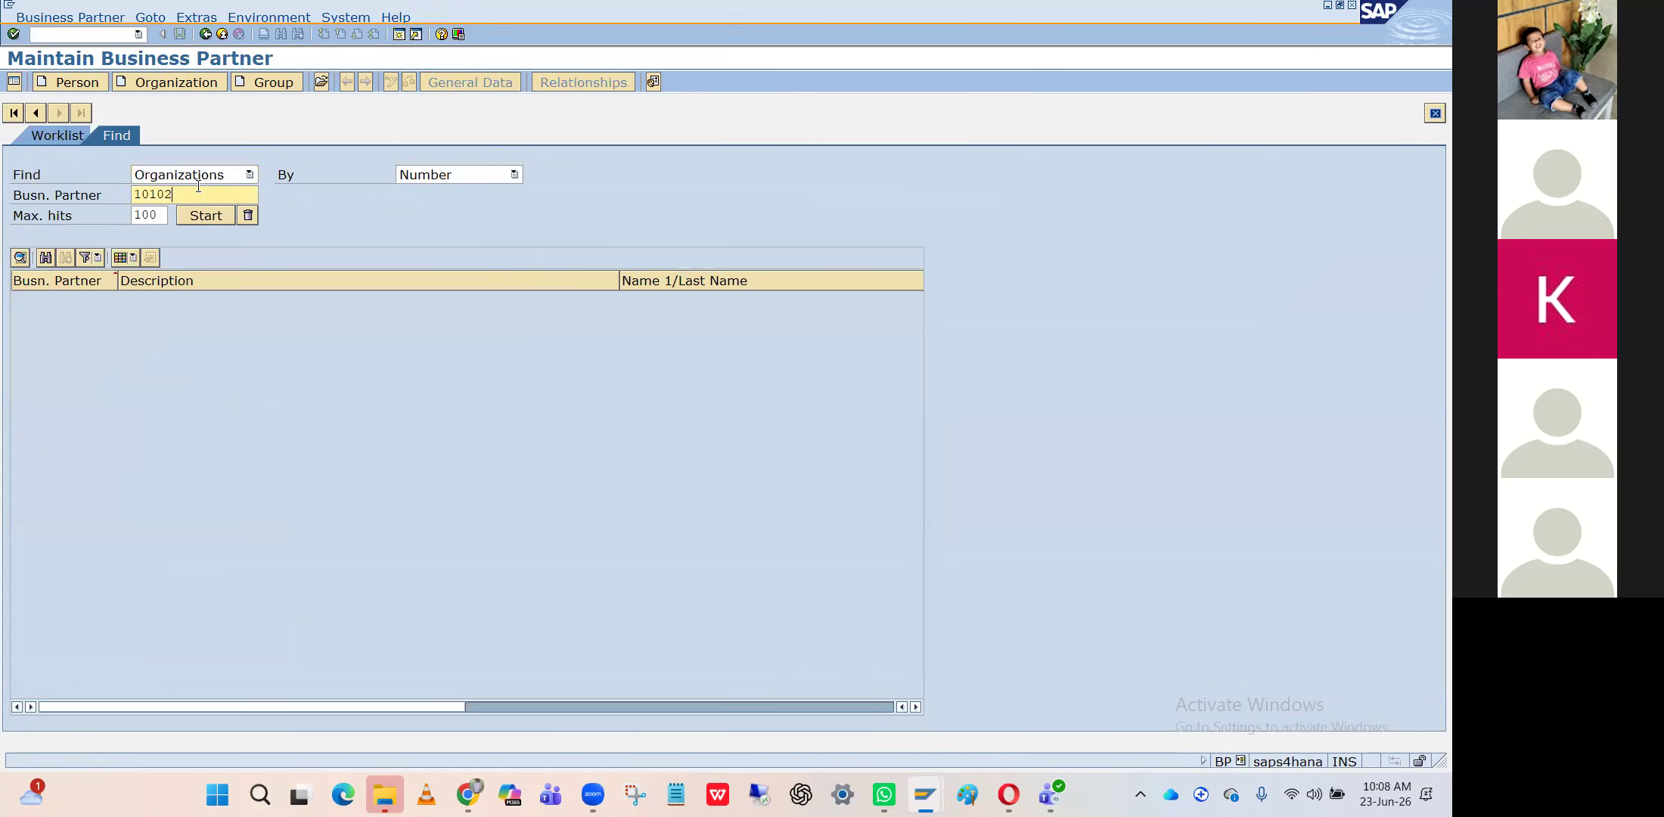
pyautogui.press('BackSpace')
pyautogui.press('BackSpace')
pyautogui.press('BackSpace')
pyautogui.press('BackSpace')
pyautogui.press('BackSpace')
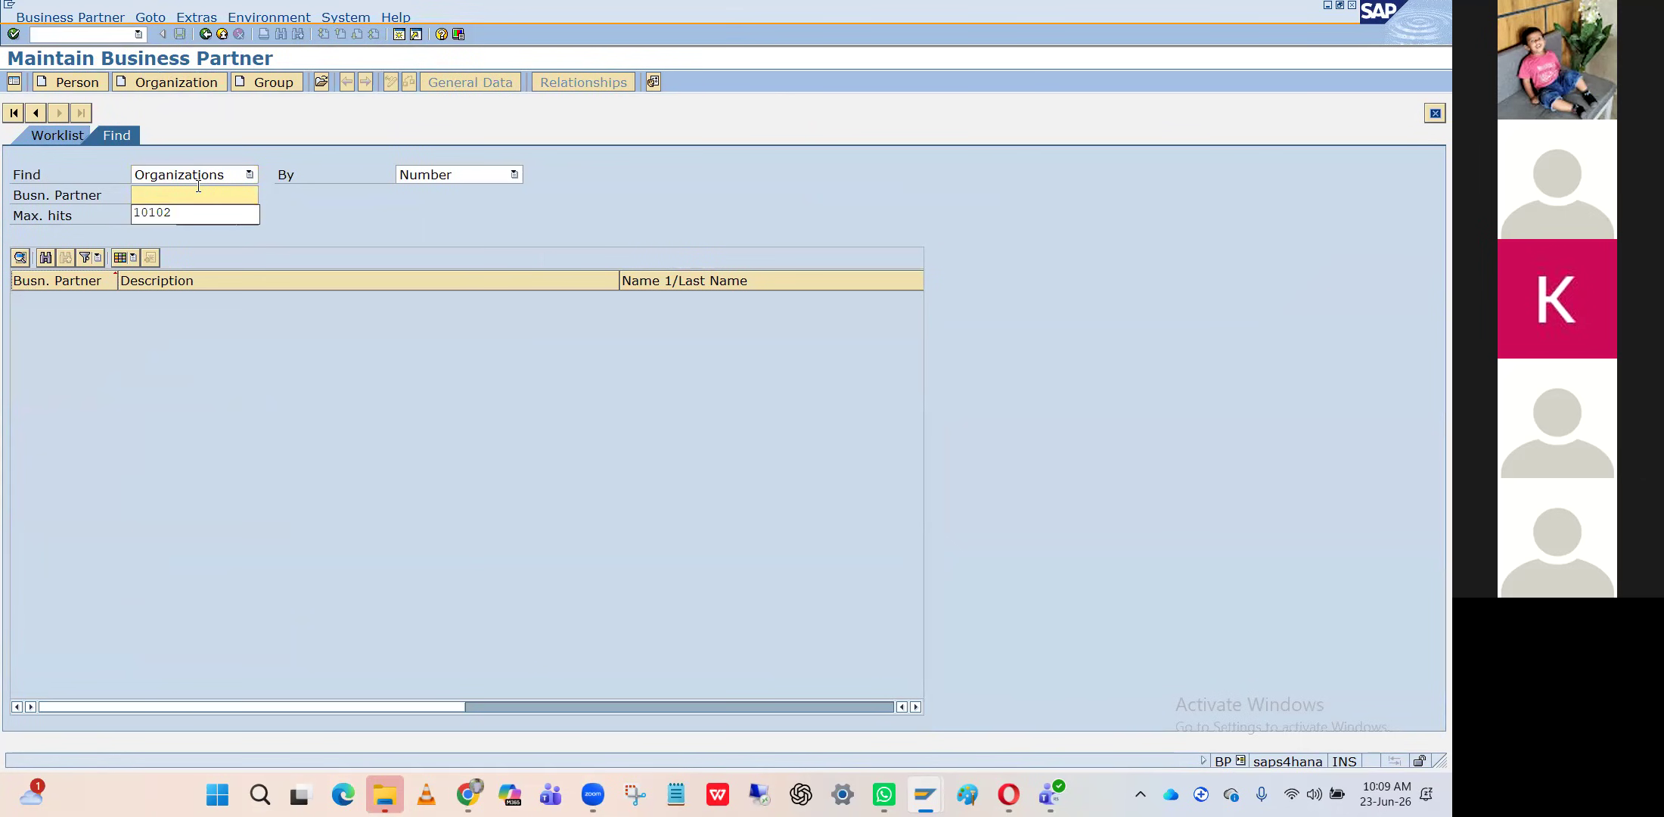
pyautogui.write('100')
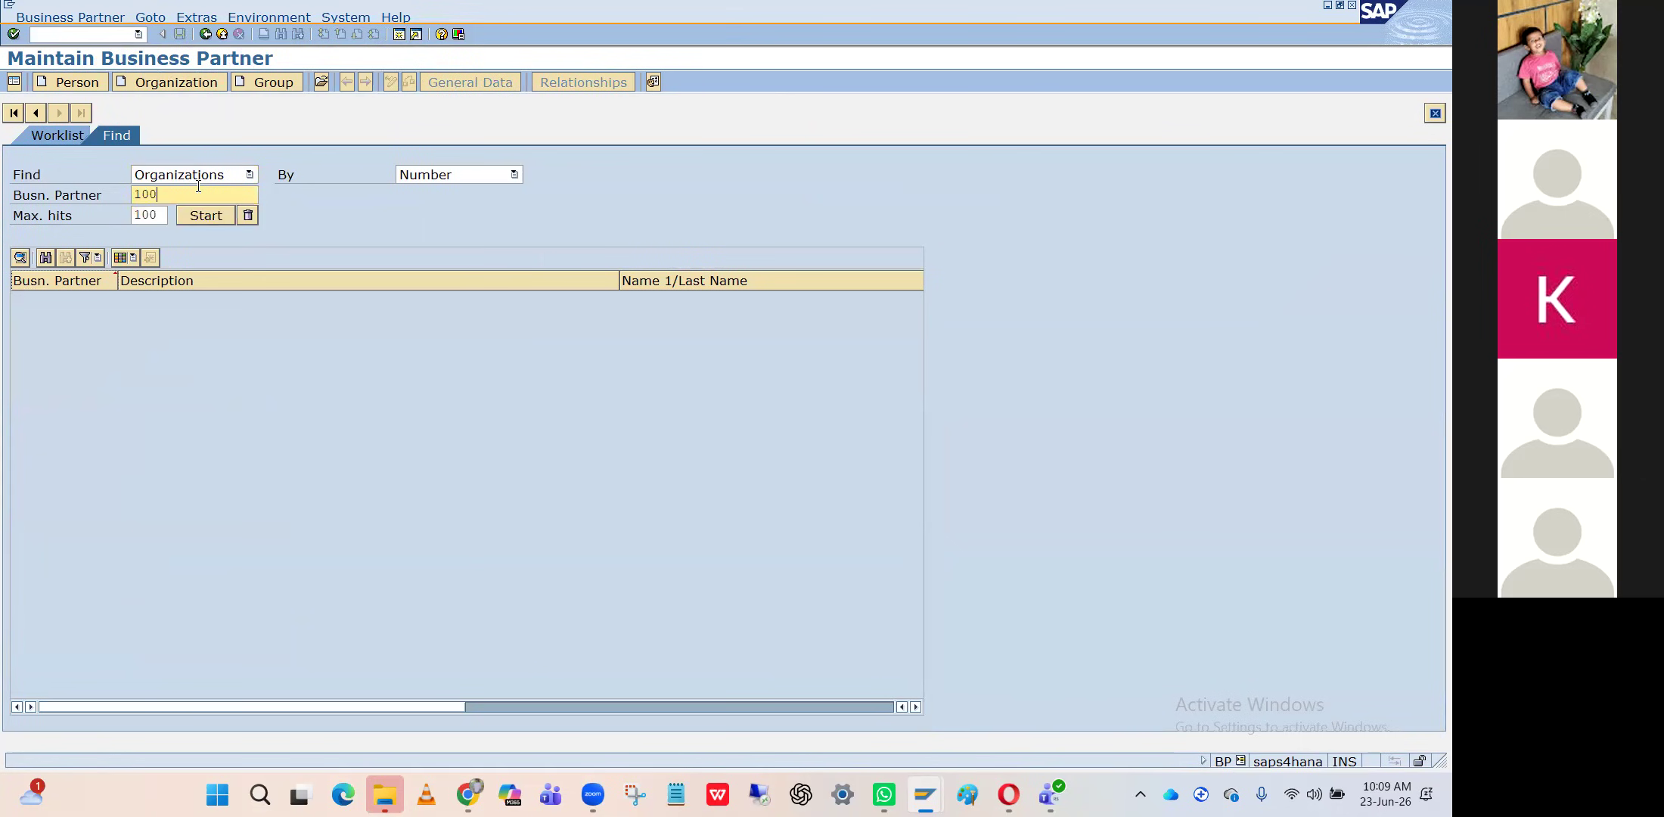
pyautogui.write('01')
pyautogui.press('Return')
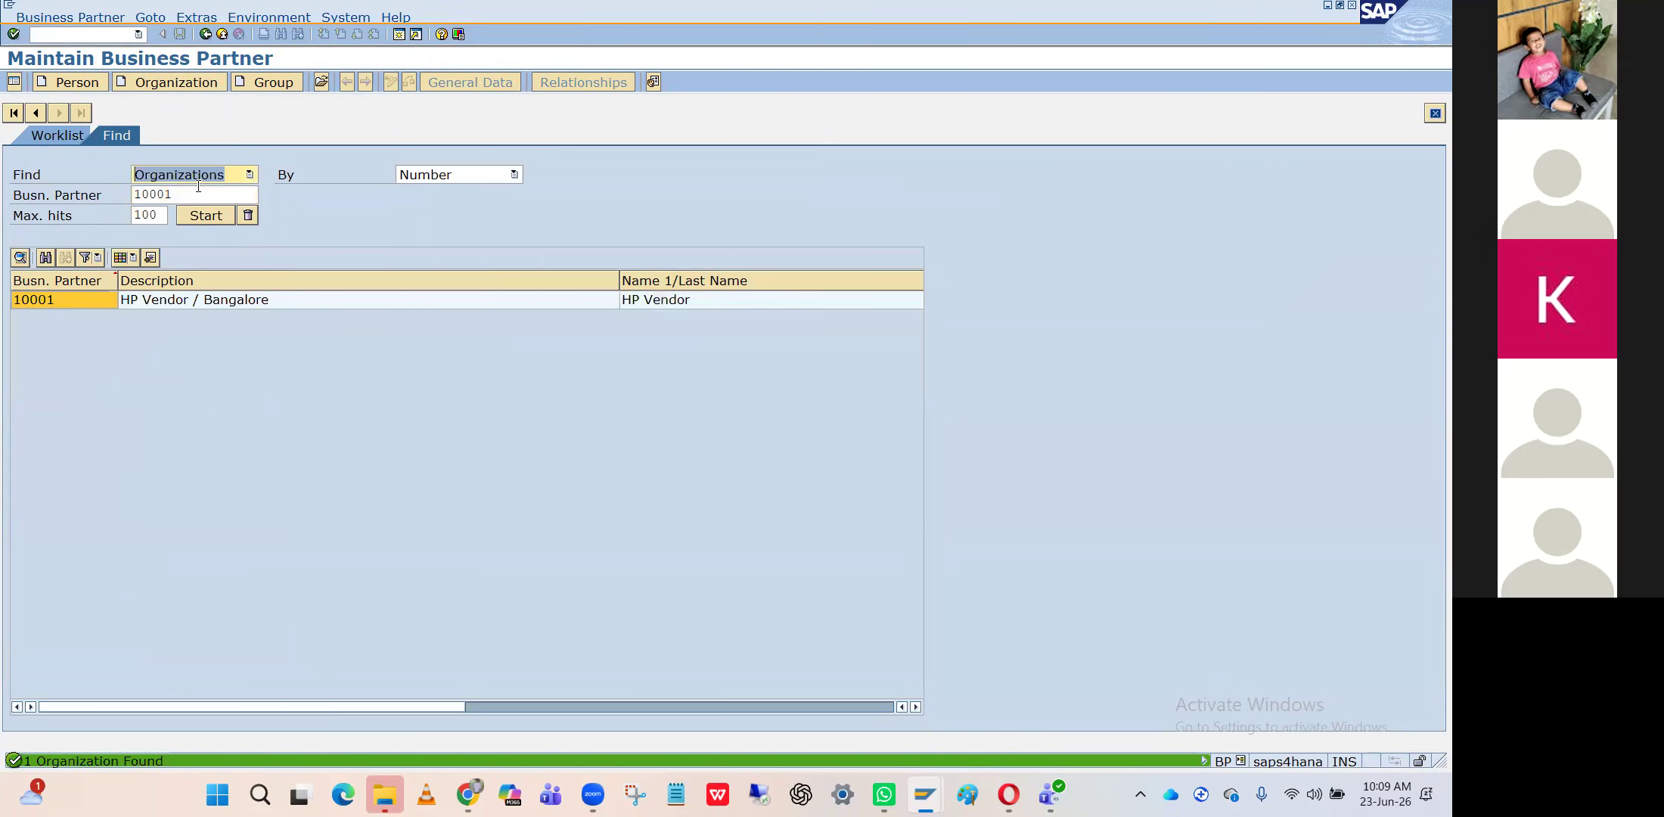
pyautogui.click(78, 300)
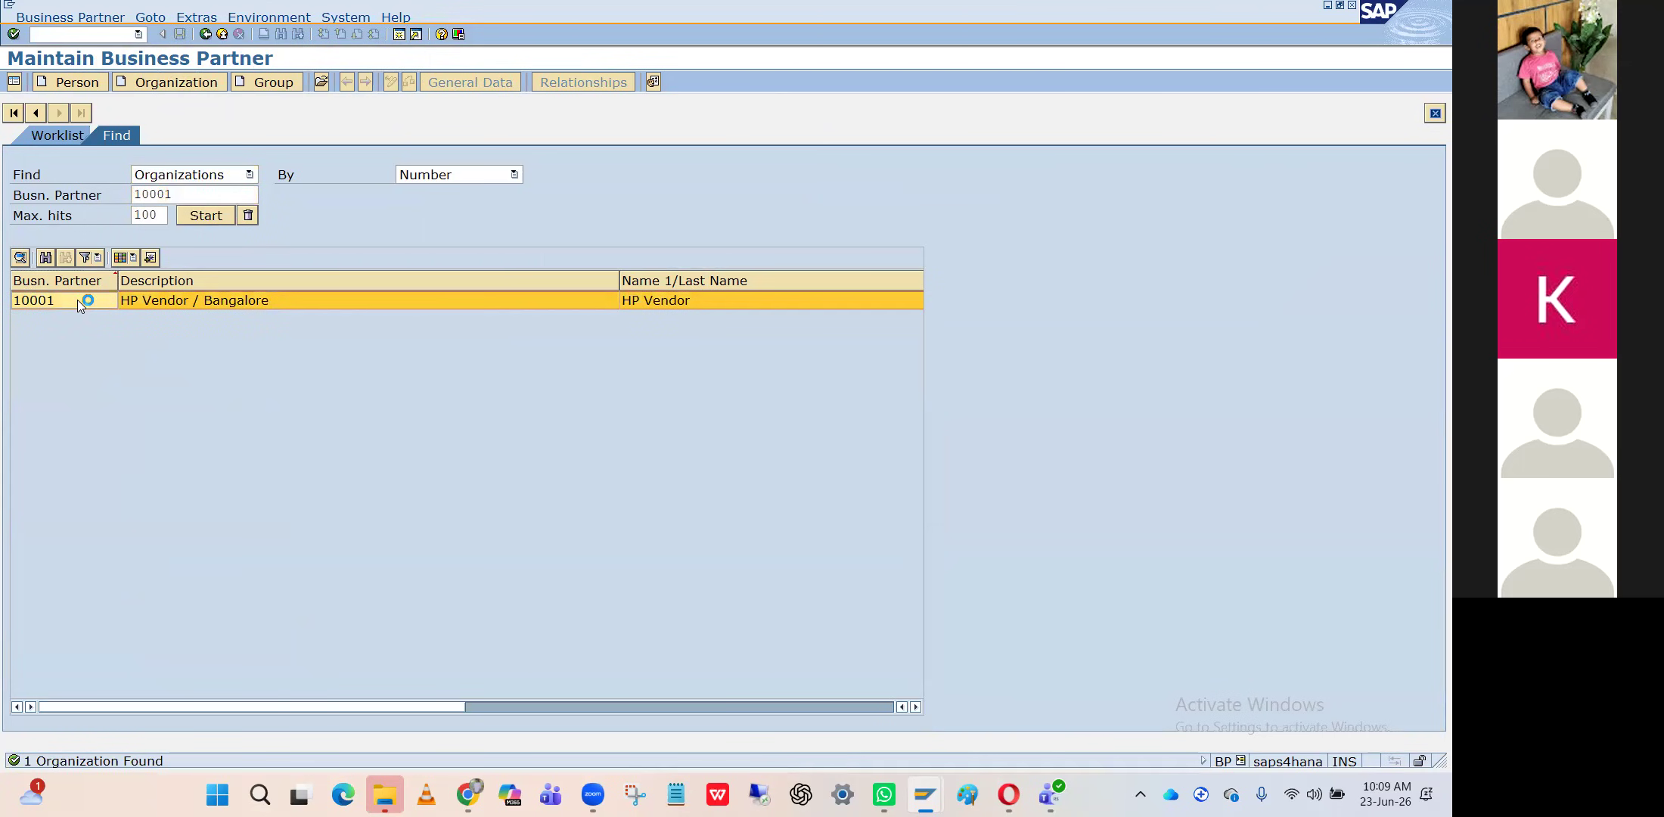
pyautogui.doubleClick(76, 299)
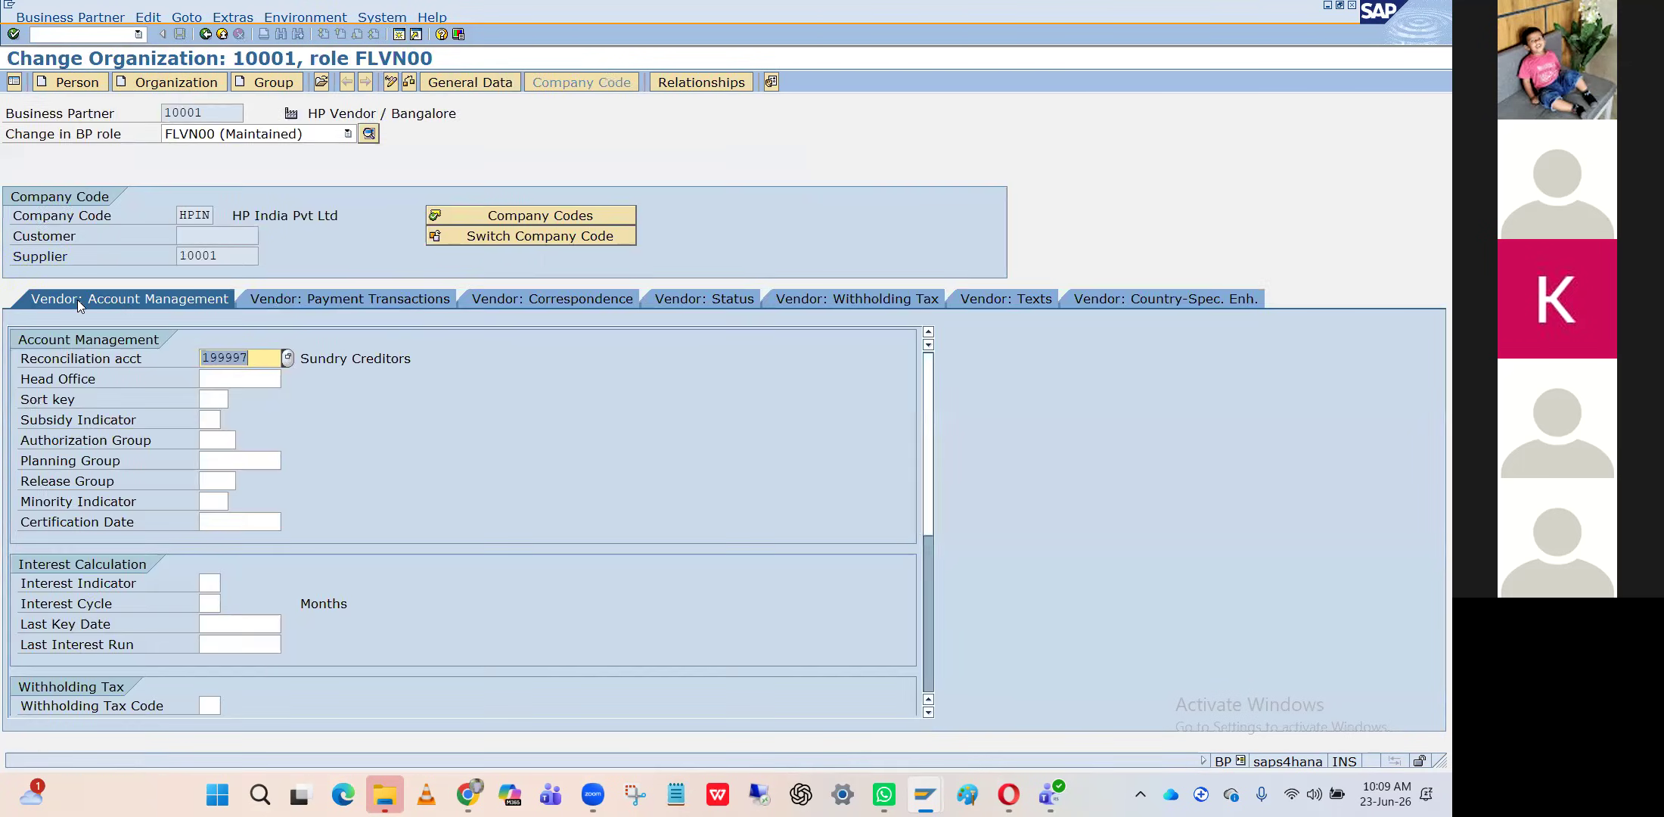
# Replace the supplier on the invoice with HP Vendor's supplier number from its business partner record
pyautogui.click(225, 256)
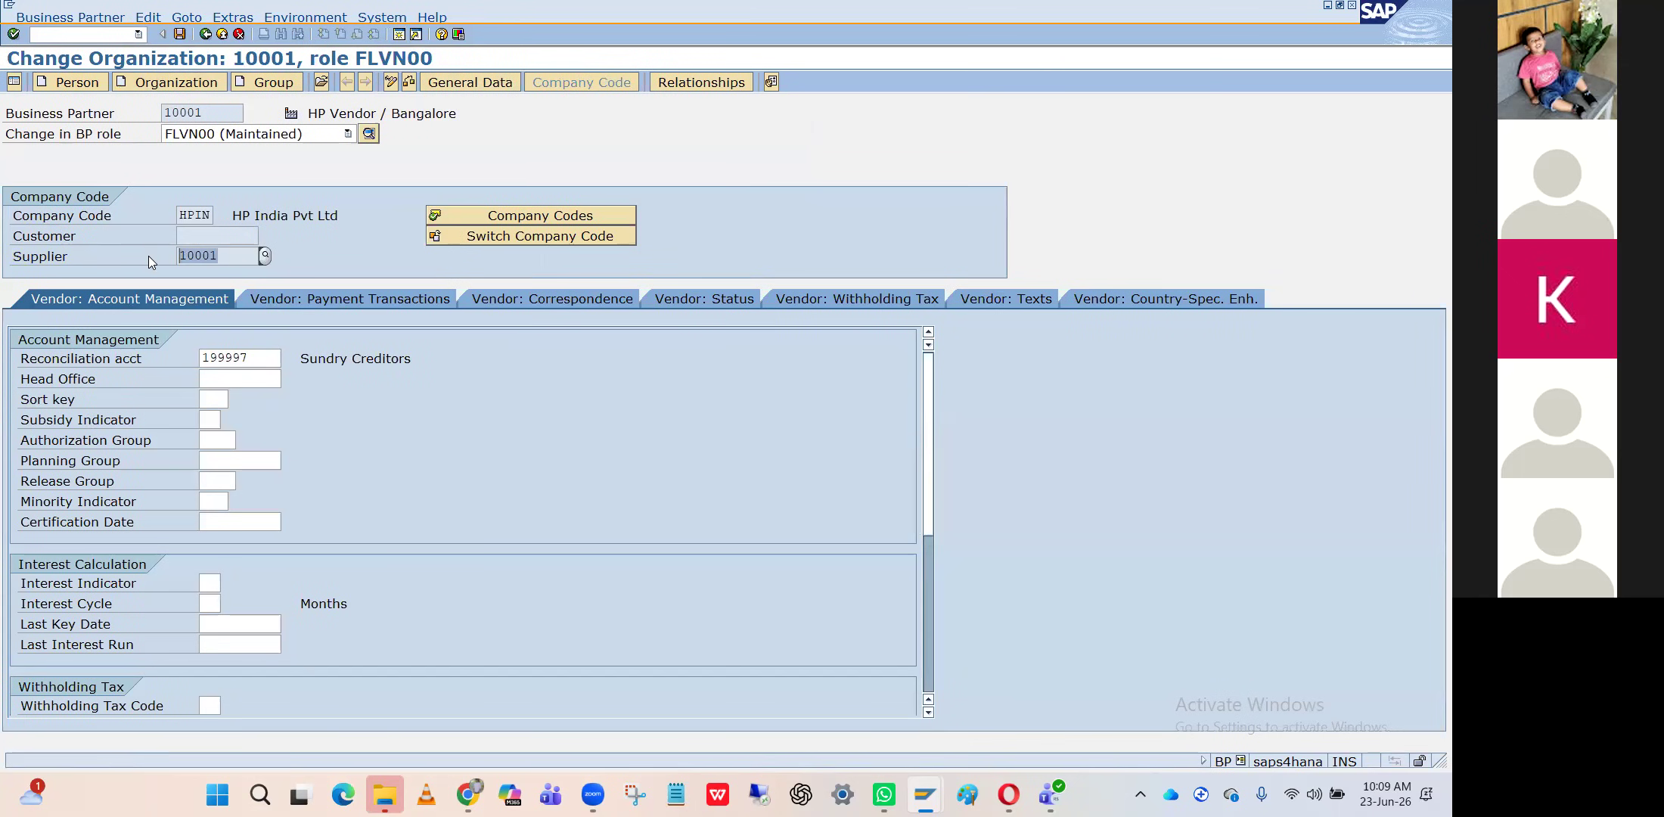
pyautogui.hotkey('alt', 'Tab')
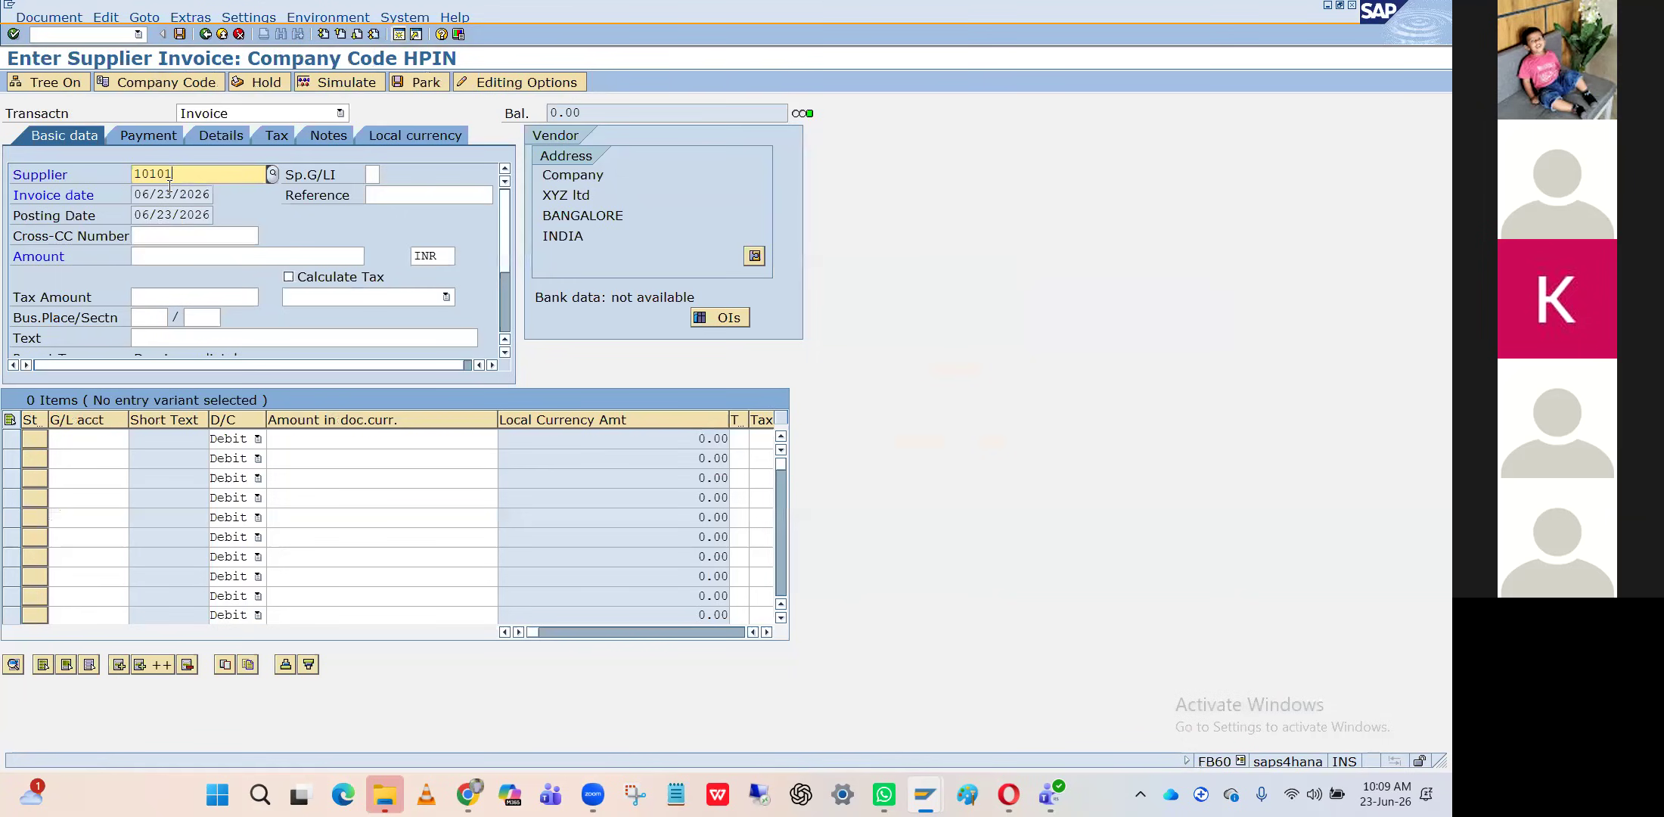
pyautogui.press('BackSpace')
pyautogui.press('BackSpace')
pyautogui.press('BackSpace')
pyautogui.press('BackSpace')
pyautogui.press('BackSpace')
pyautogui.write('10001')
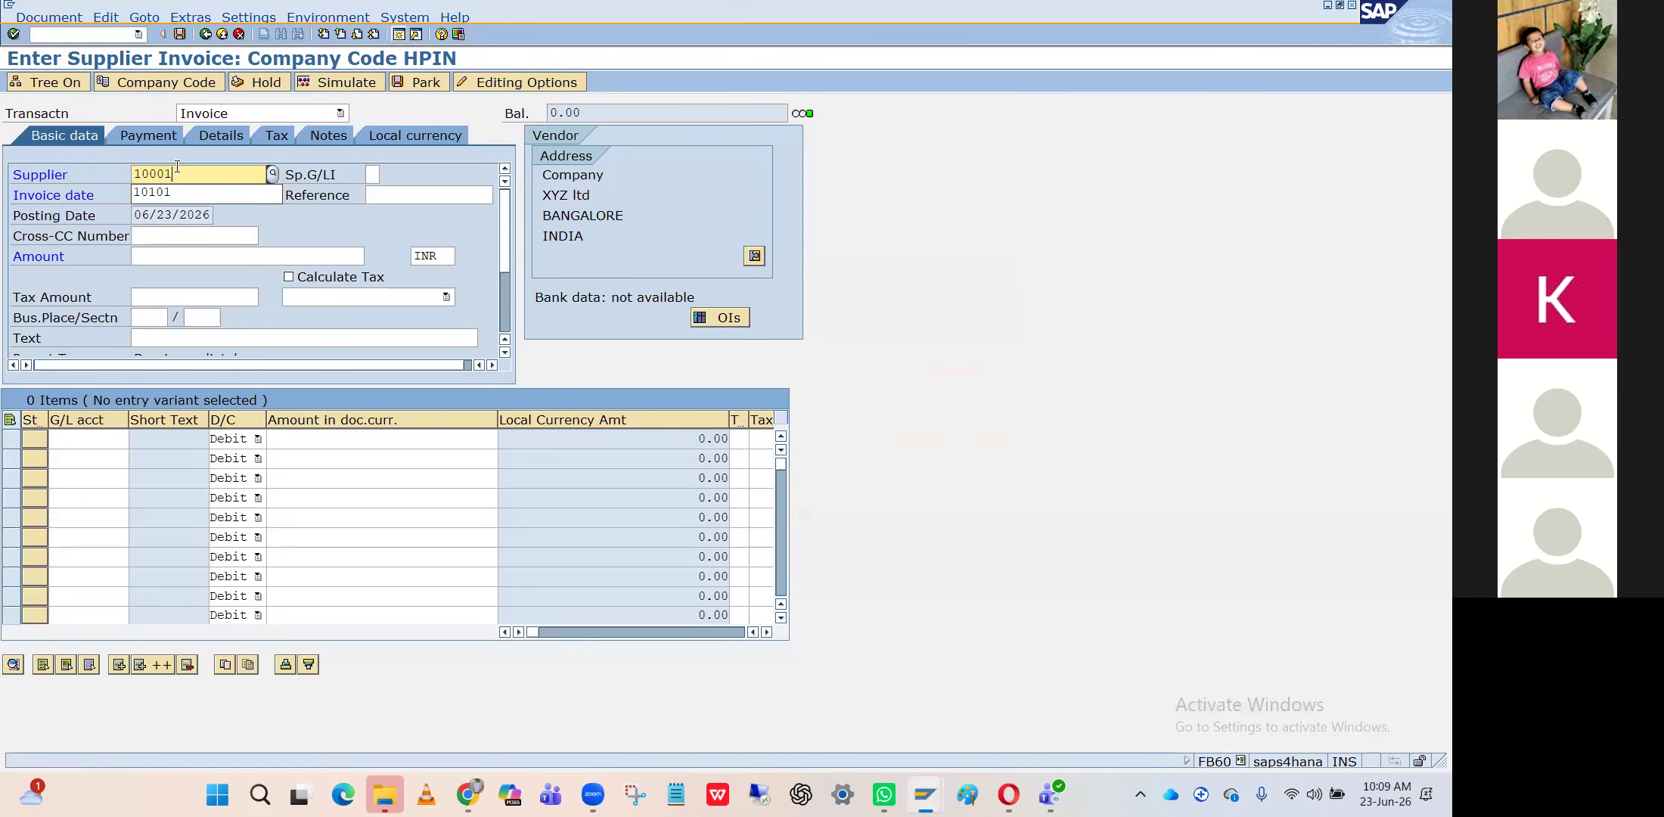
pyautogui.press('Return')
pyautogui.press('Return')
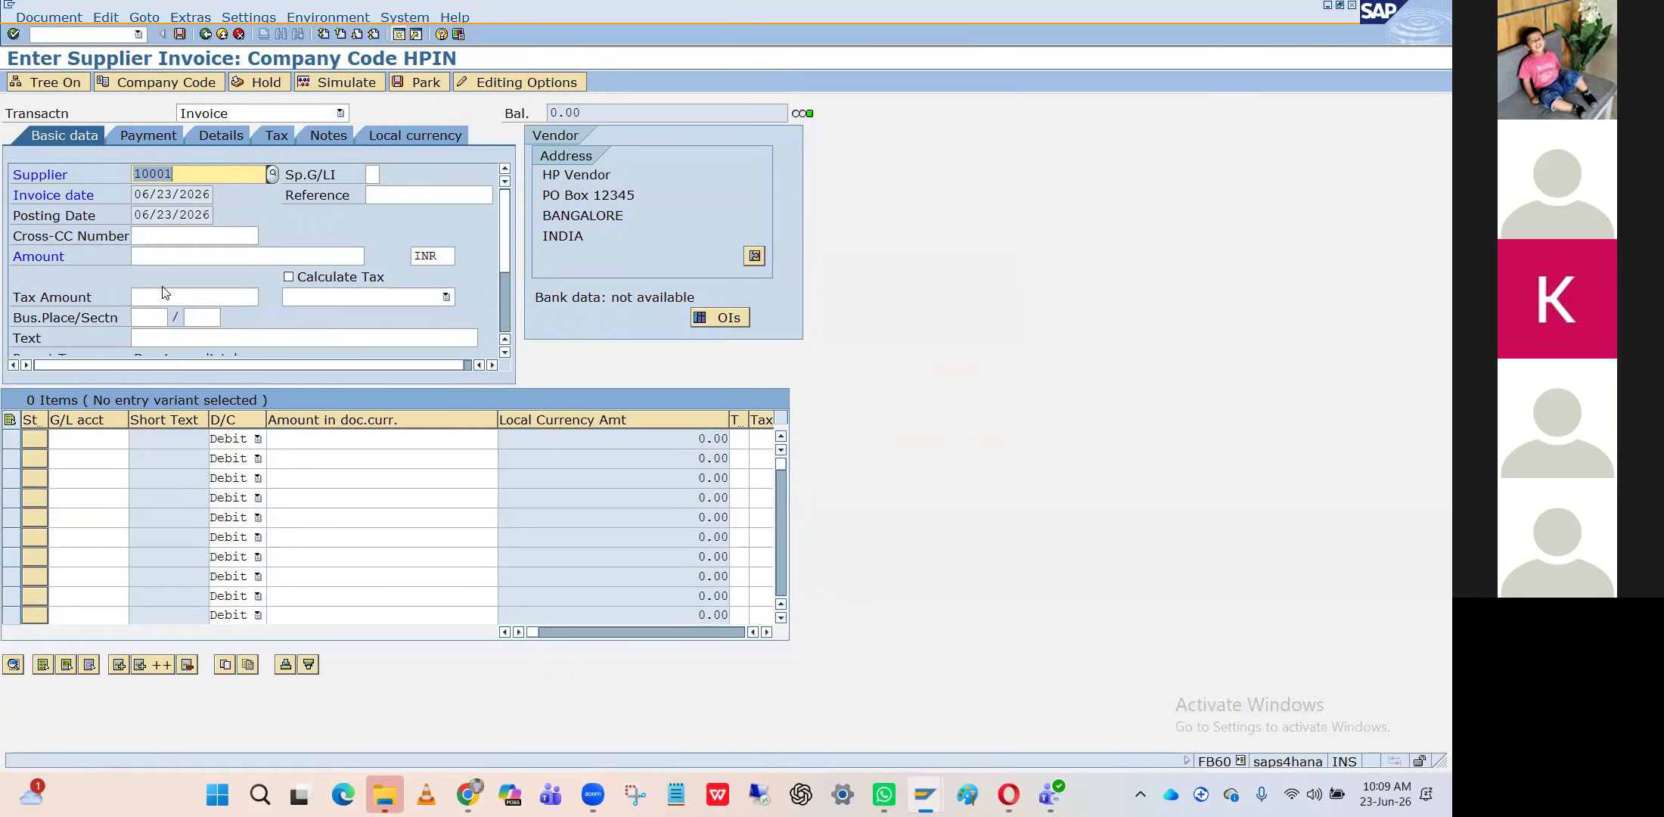
# Set the invoice header amount to 100000 INR
pyautogui.click(162, 263)
pyautogui.write('10000')
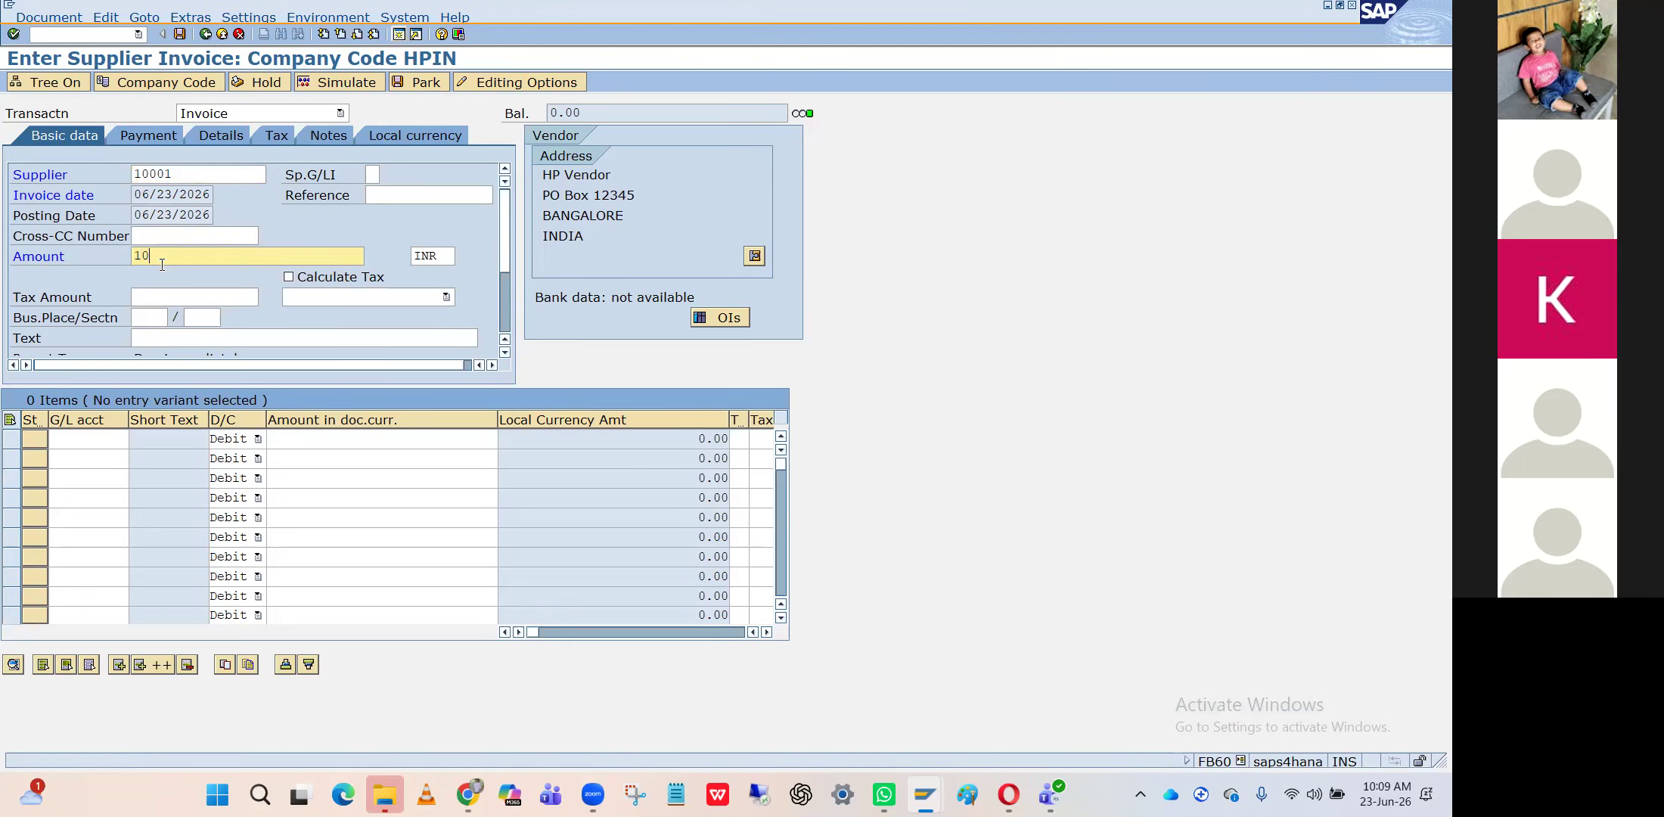
pyautogui.write('0')
# Copy the Rent A/C expense account from the chart of accounts into the first invoice line as its G/L account
pyautogui.click(92, 445)
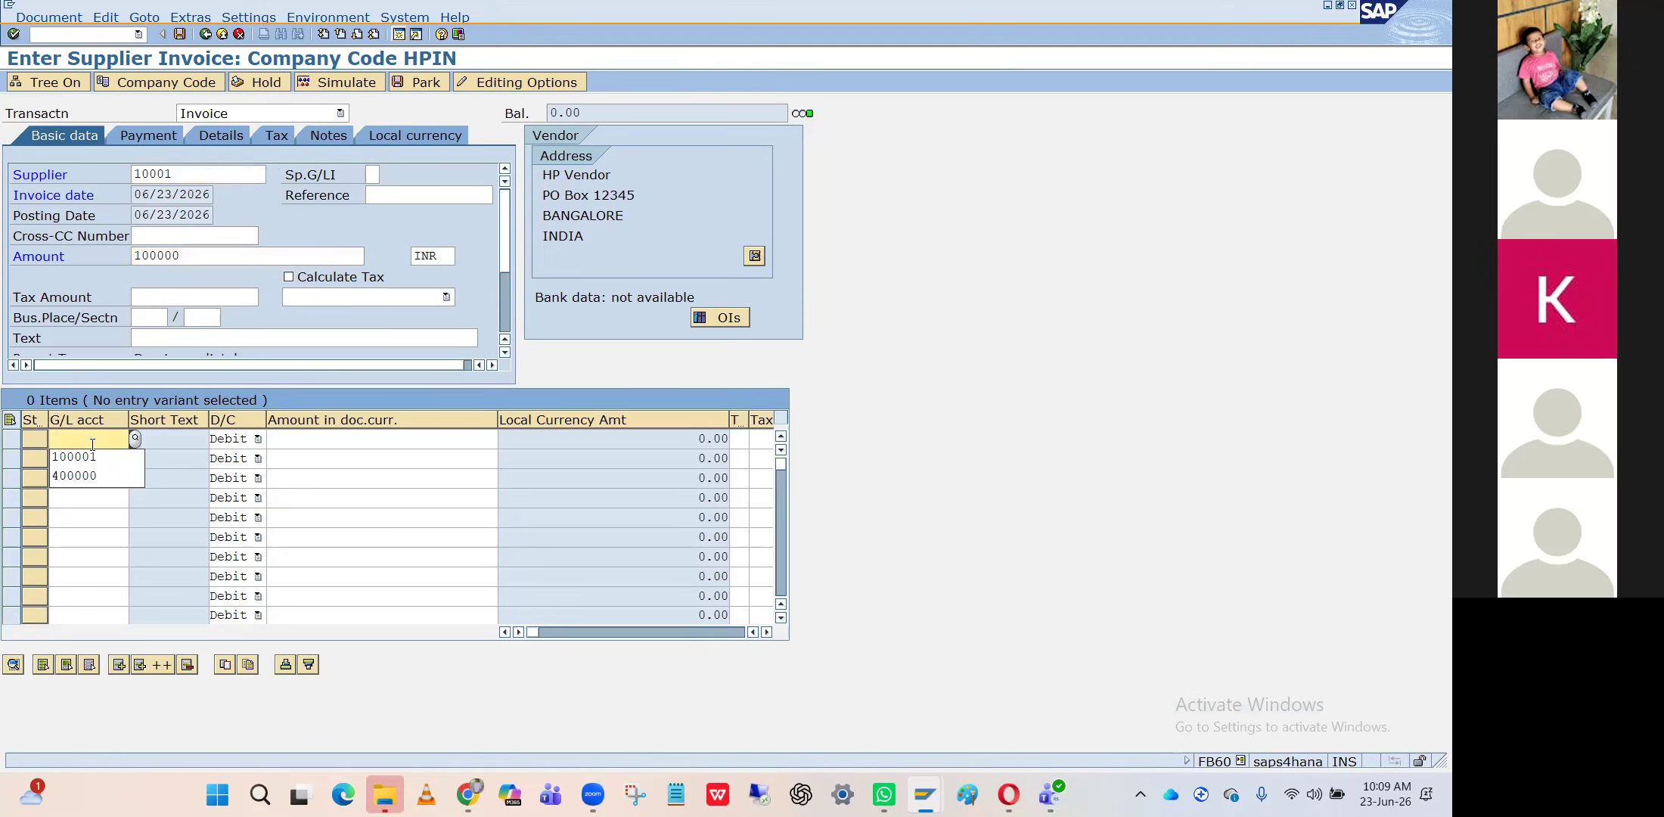
pyautogui.hotkey('alt', 'Tab')
pyautogui.hotkey('alt', 'Tab')
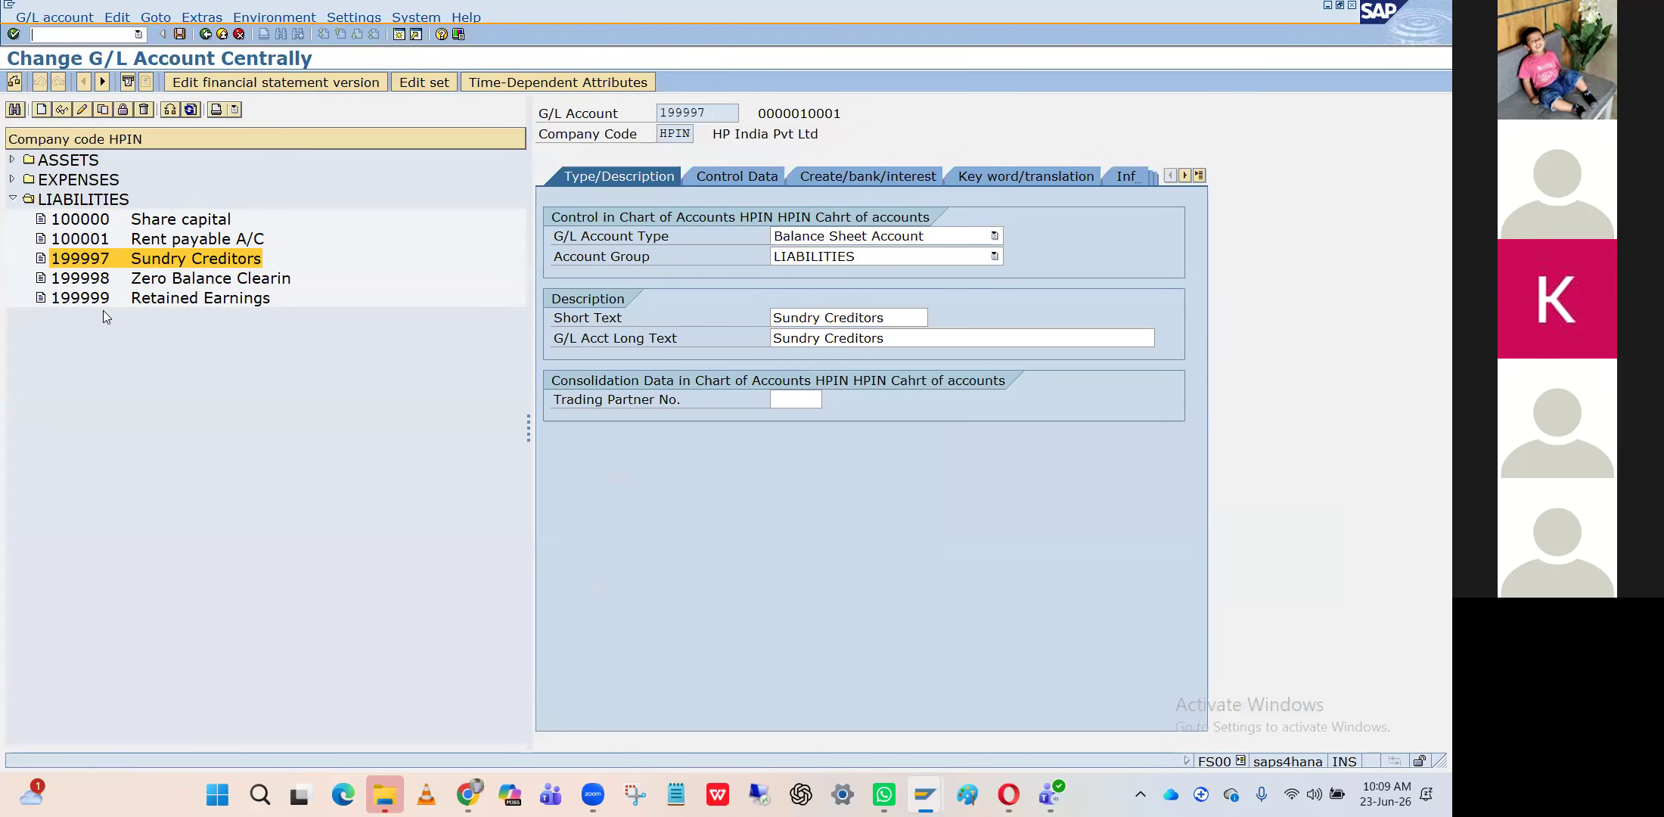
pyautogui.click(12, 179)
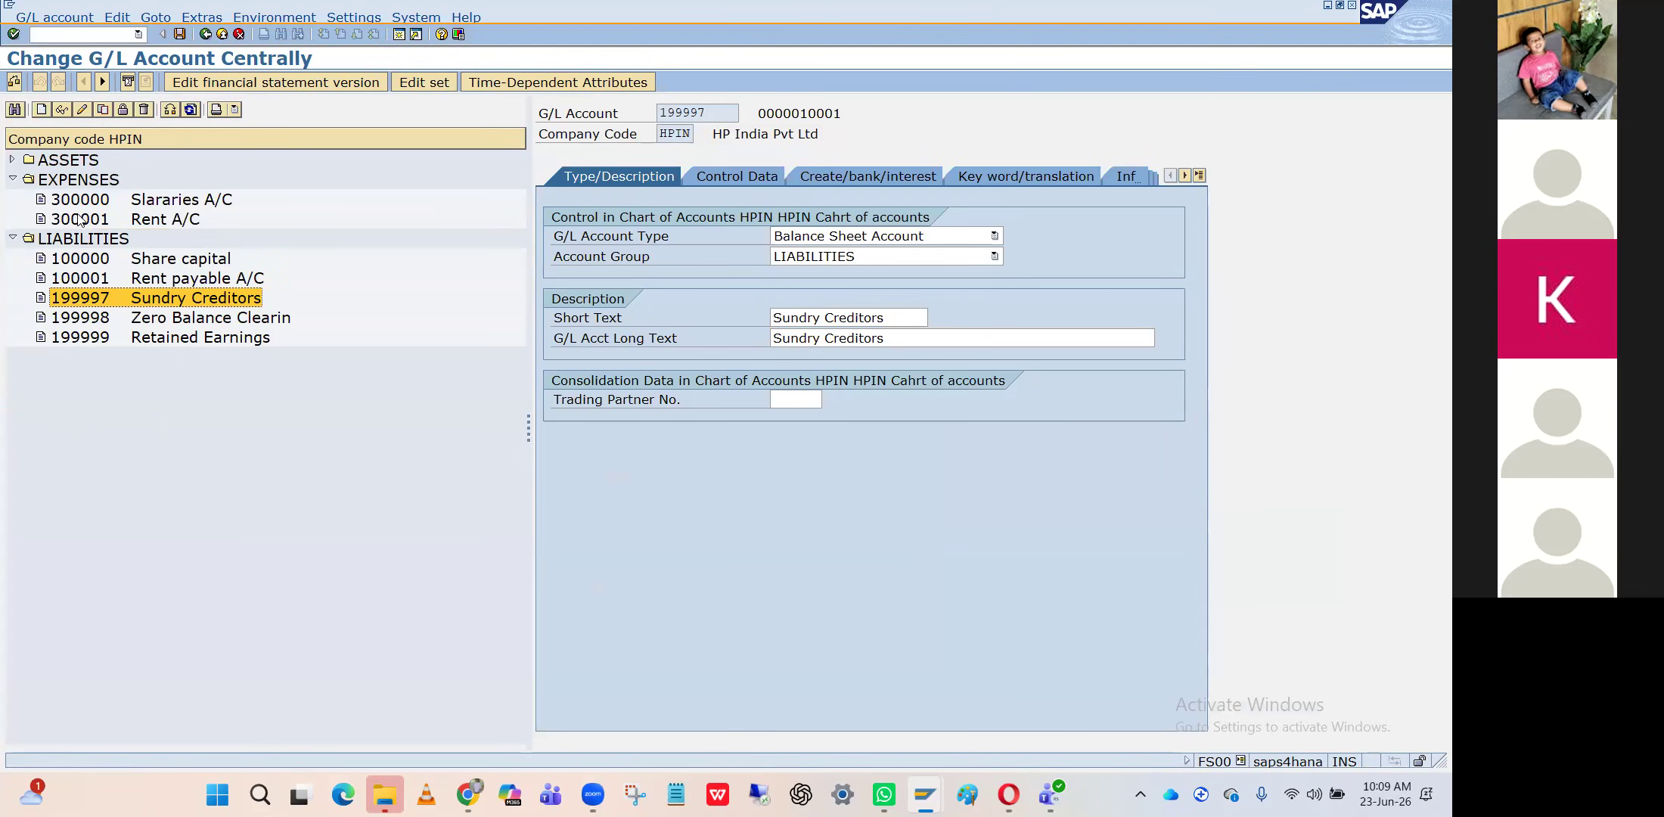
pyautogui.click(81, 219)
pyautogui.doubleClick(80, 220)
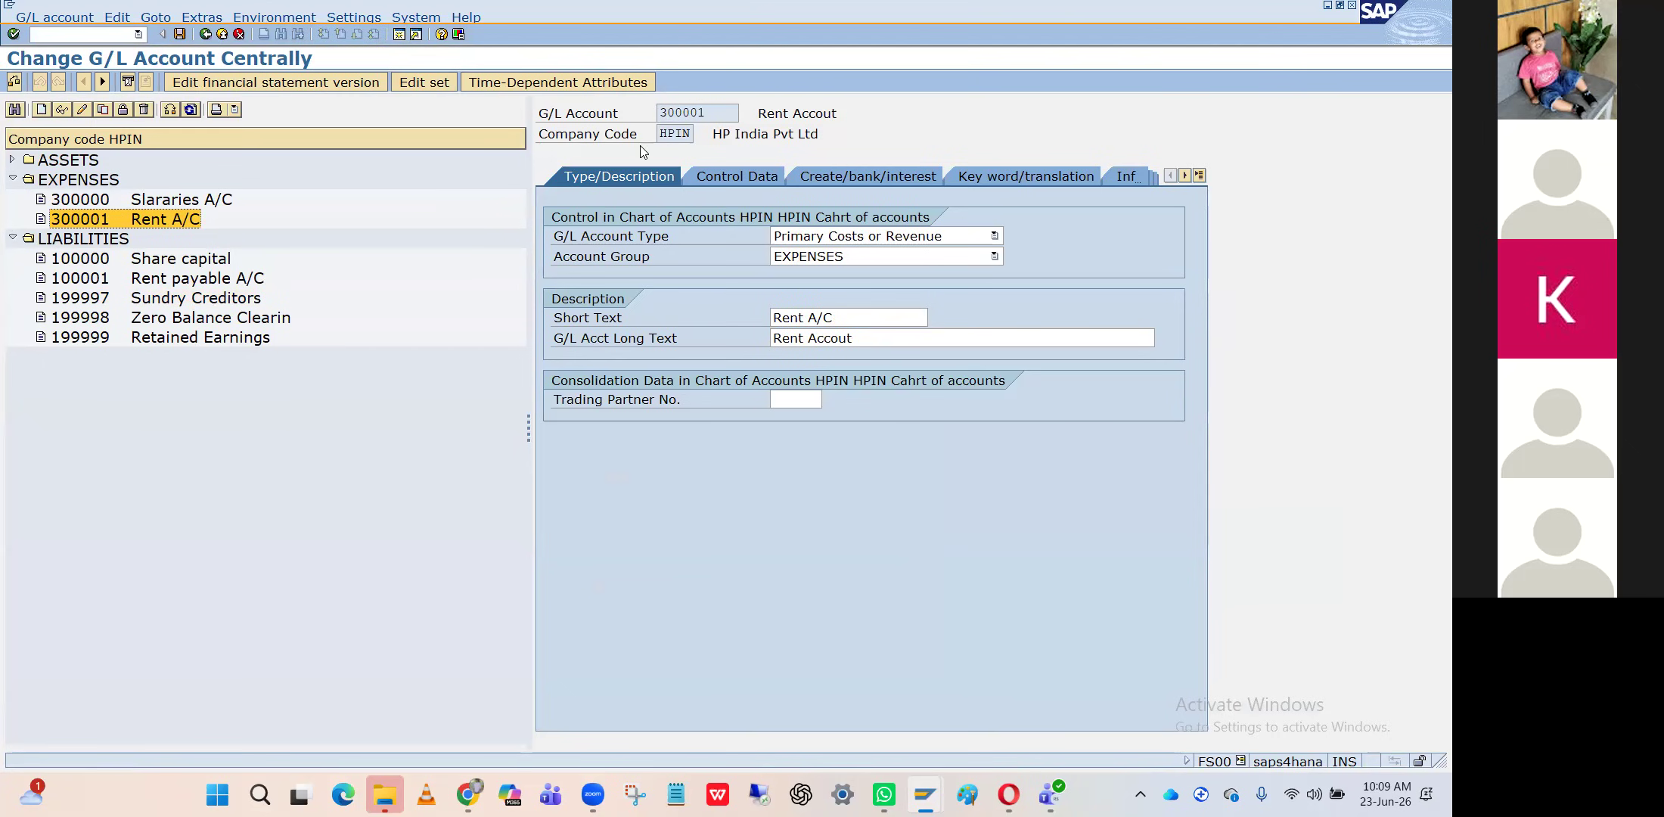
pyautogui.moveTo(717, 115); pyautogui.dragTo(640, 114)
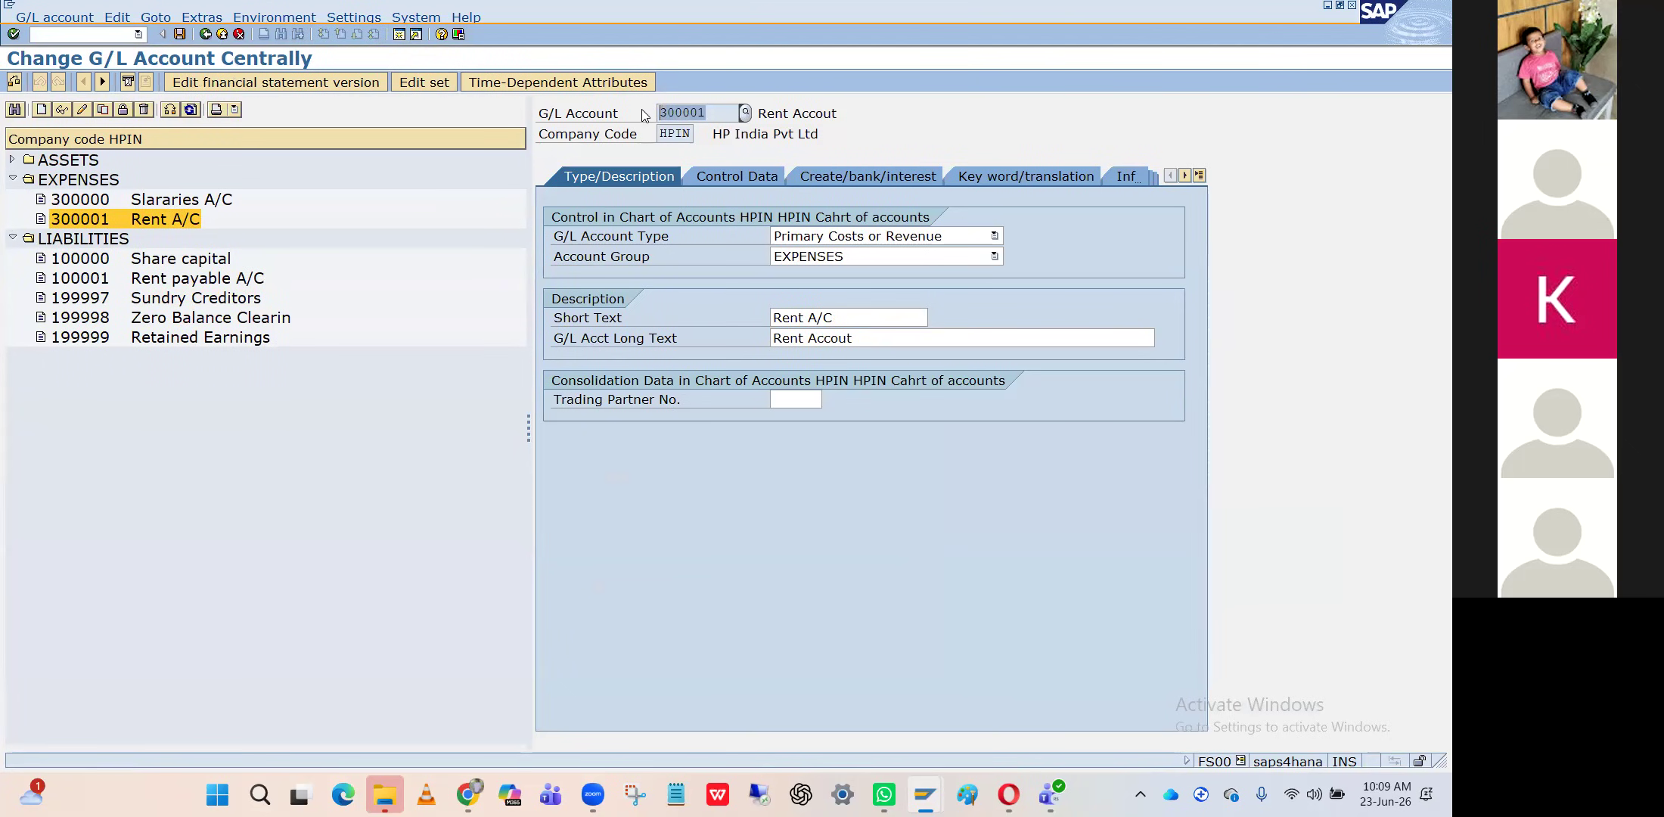
pyautogui.hotkey('alt', 'Tab')
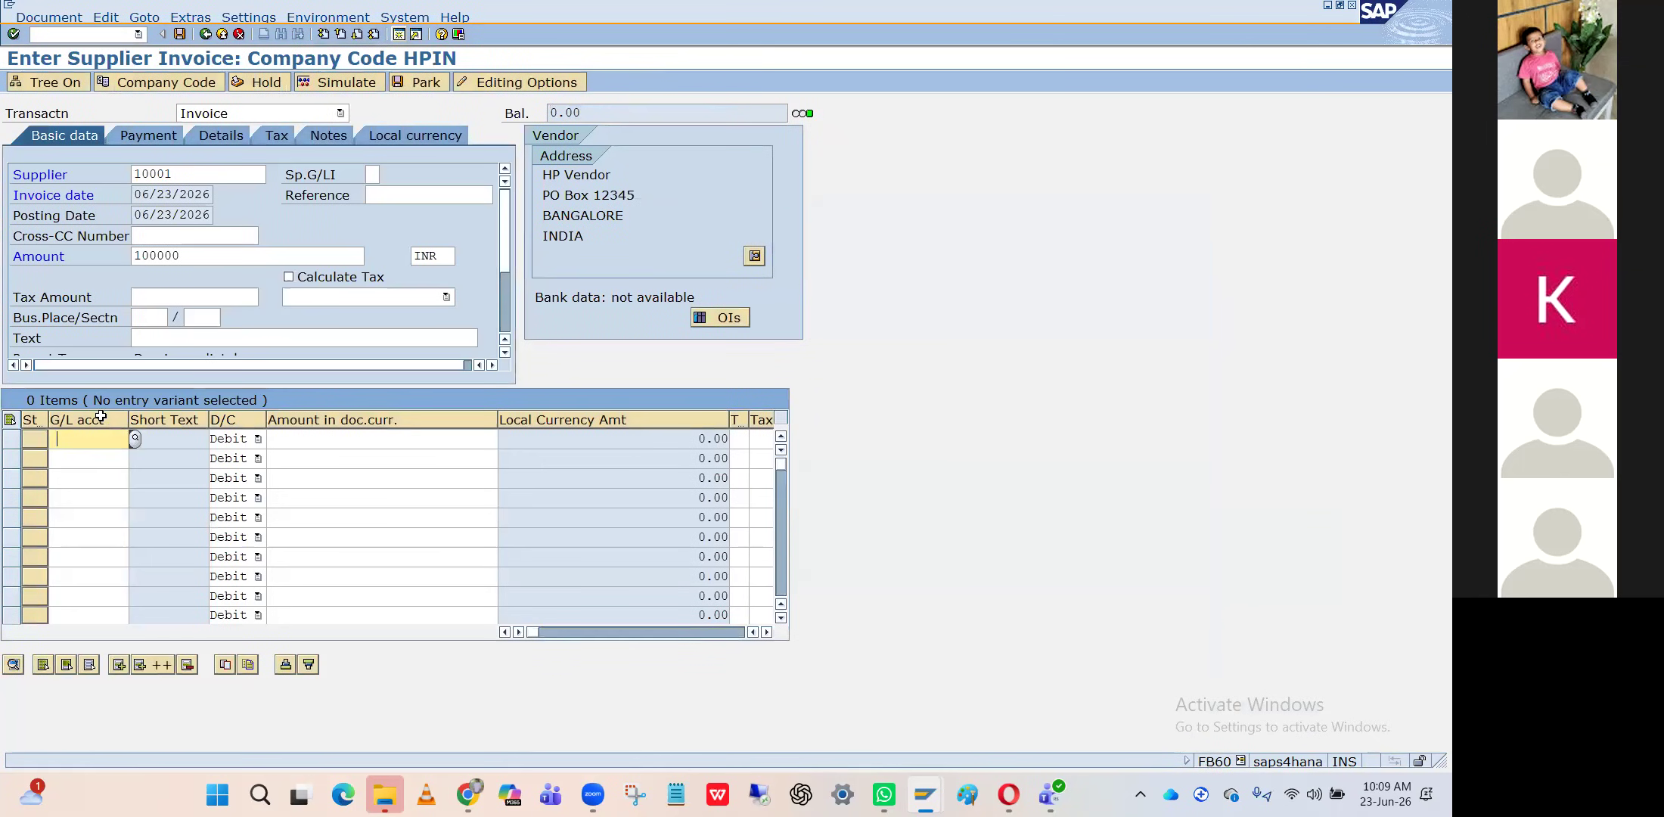
pyautogui.click(91, 438)
pyautogui.hotkey('ctrl', 'v')
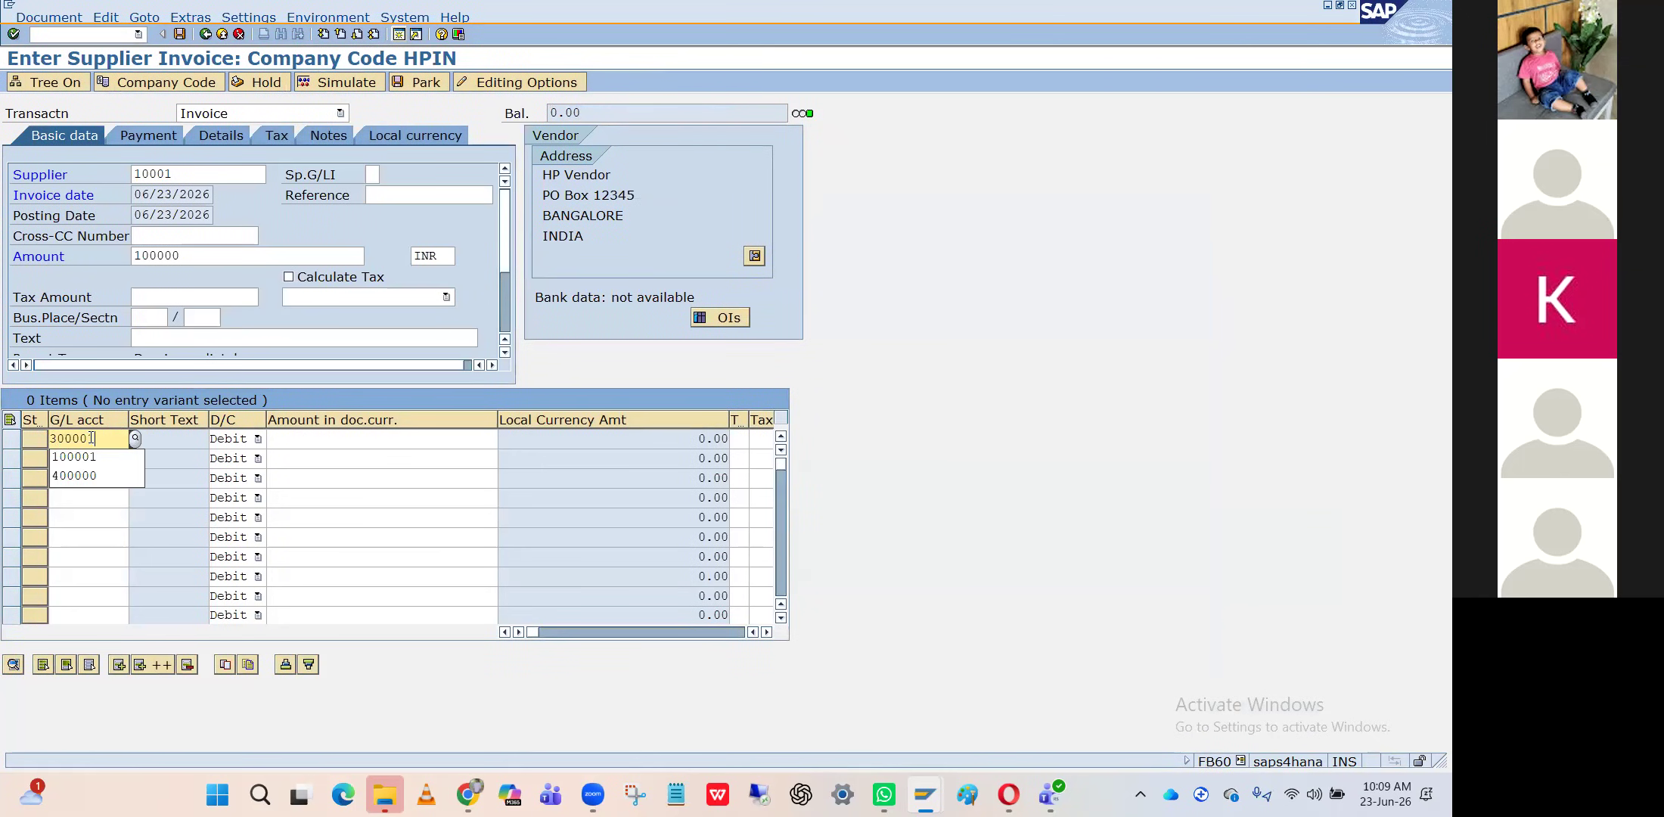
# Enter 1000000 as the document currency amount of the rent debit line
pyautogui.click(363, 437)
pyautogui.write('1000000')
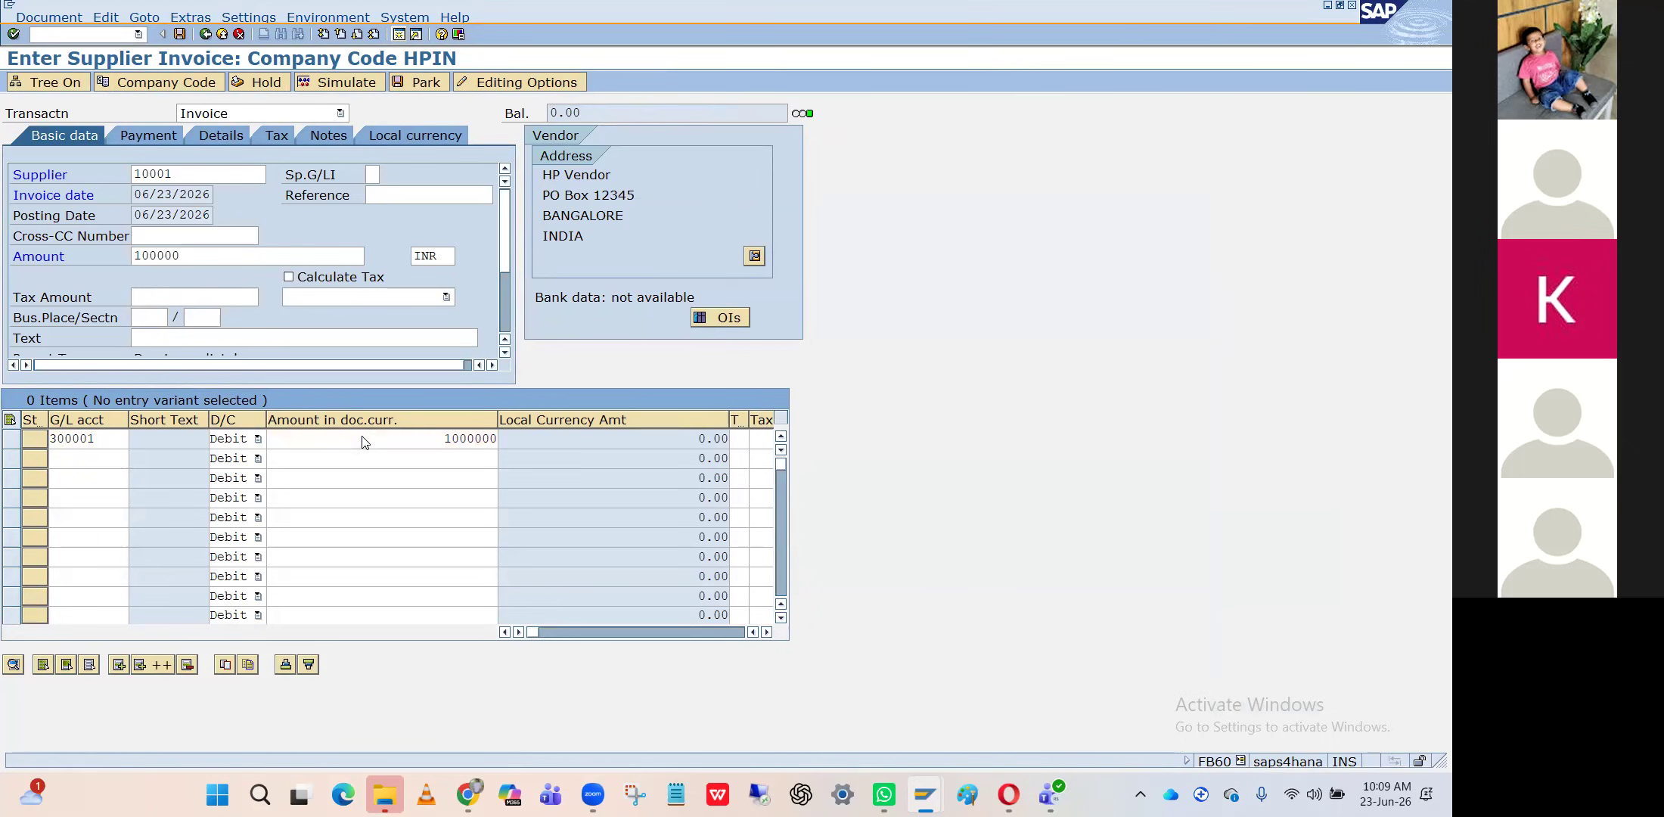
pyautogui.press('Return')
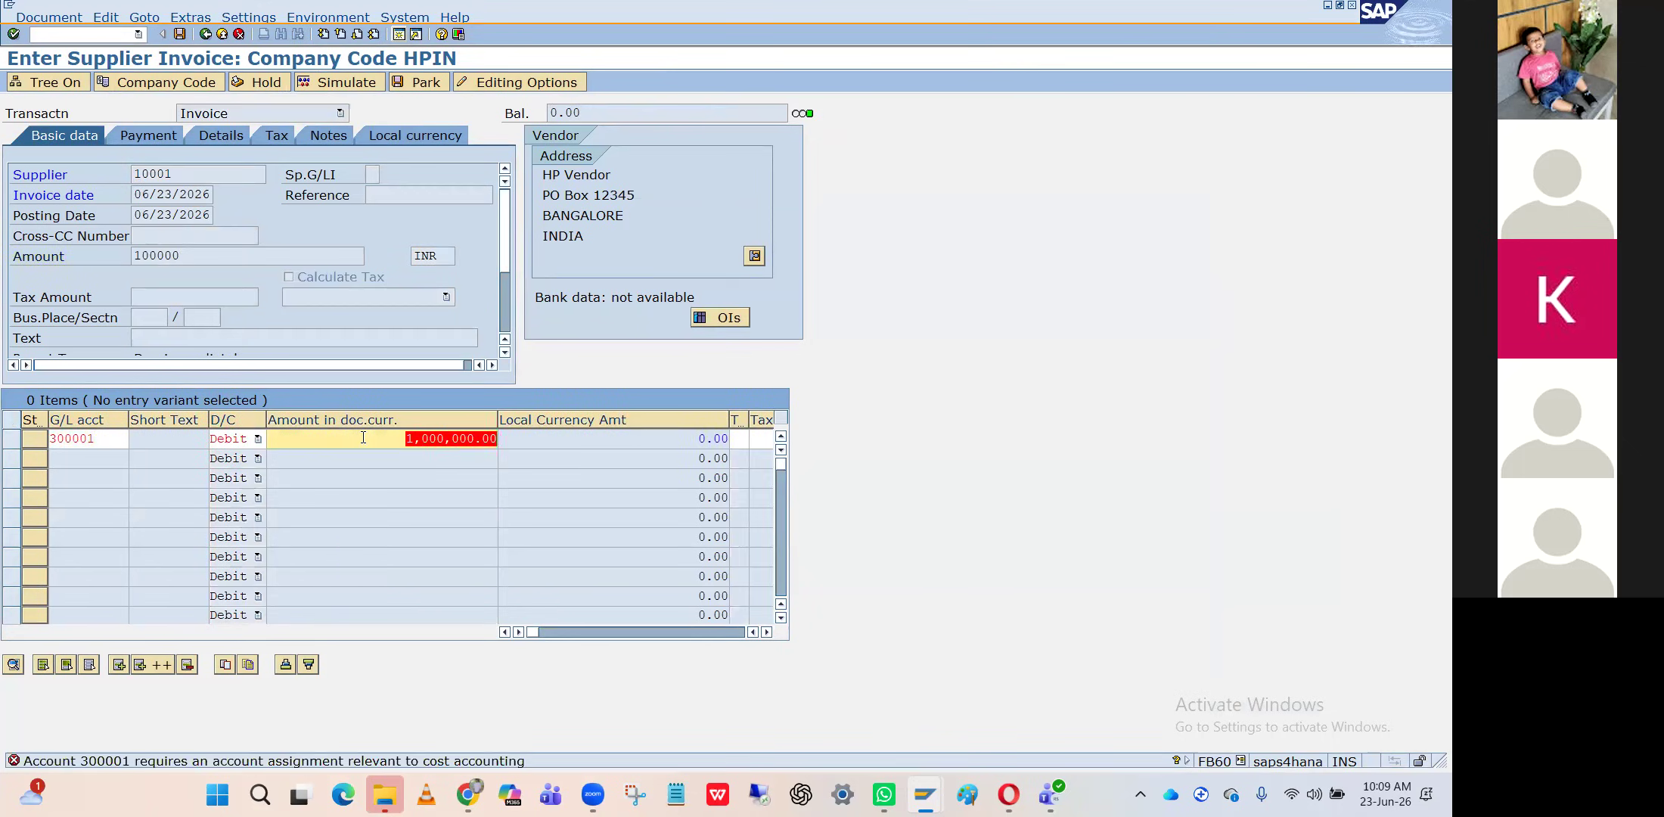
# Assign the cost center ADMIN to the rent line and confirm the entry
pyautogui.click(737, 440)
pyautogui.press('Tab')
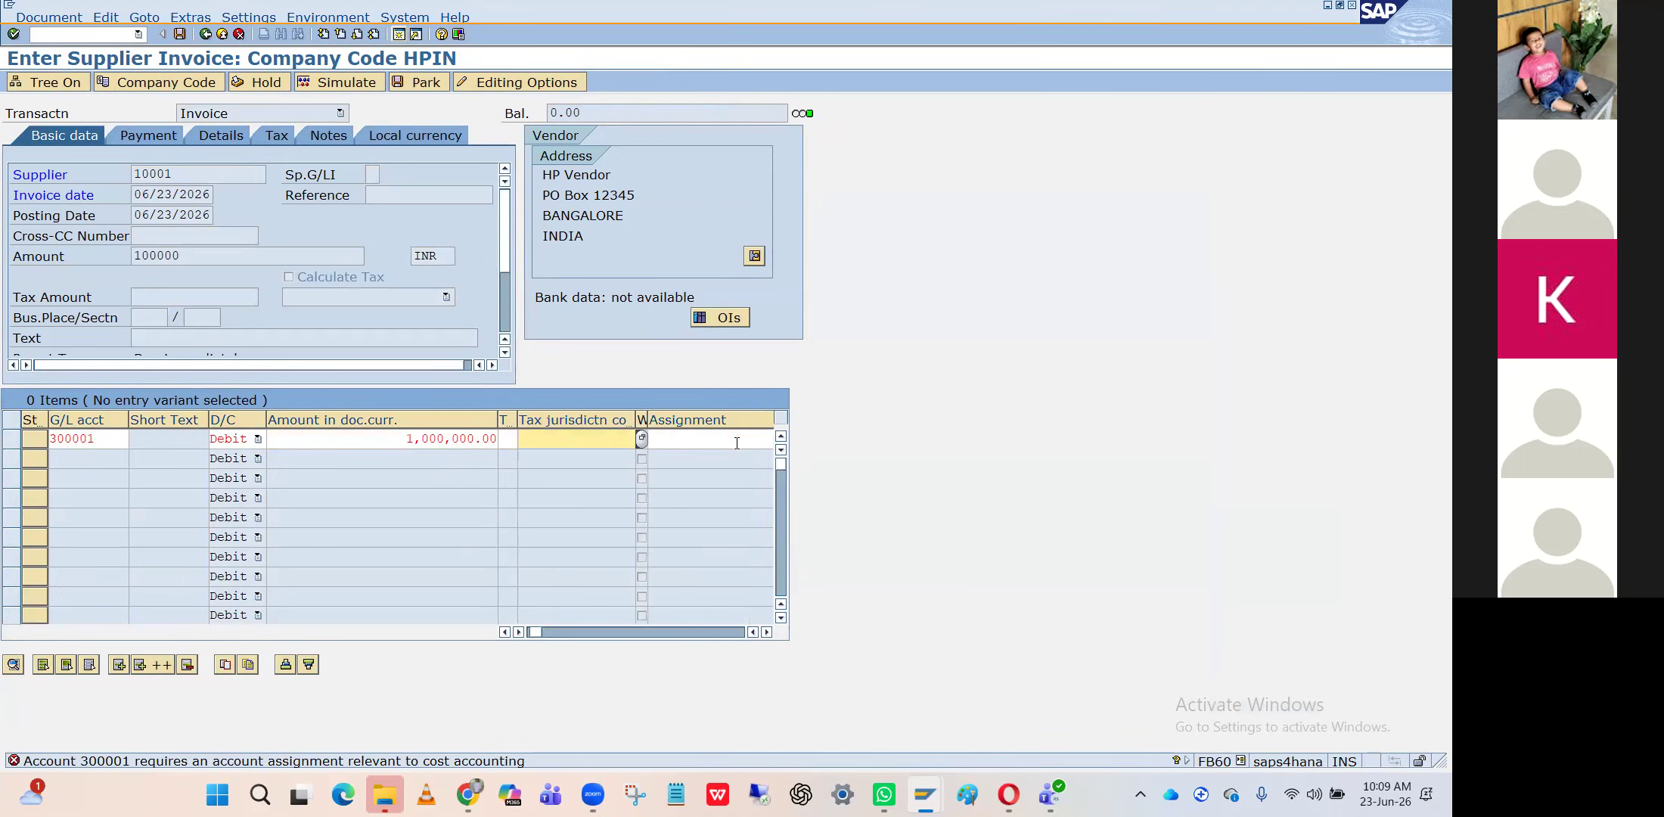
pyautogui.press('Tab')
pyautogui.press('Tab')
pyautogui.press('Tab')
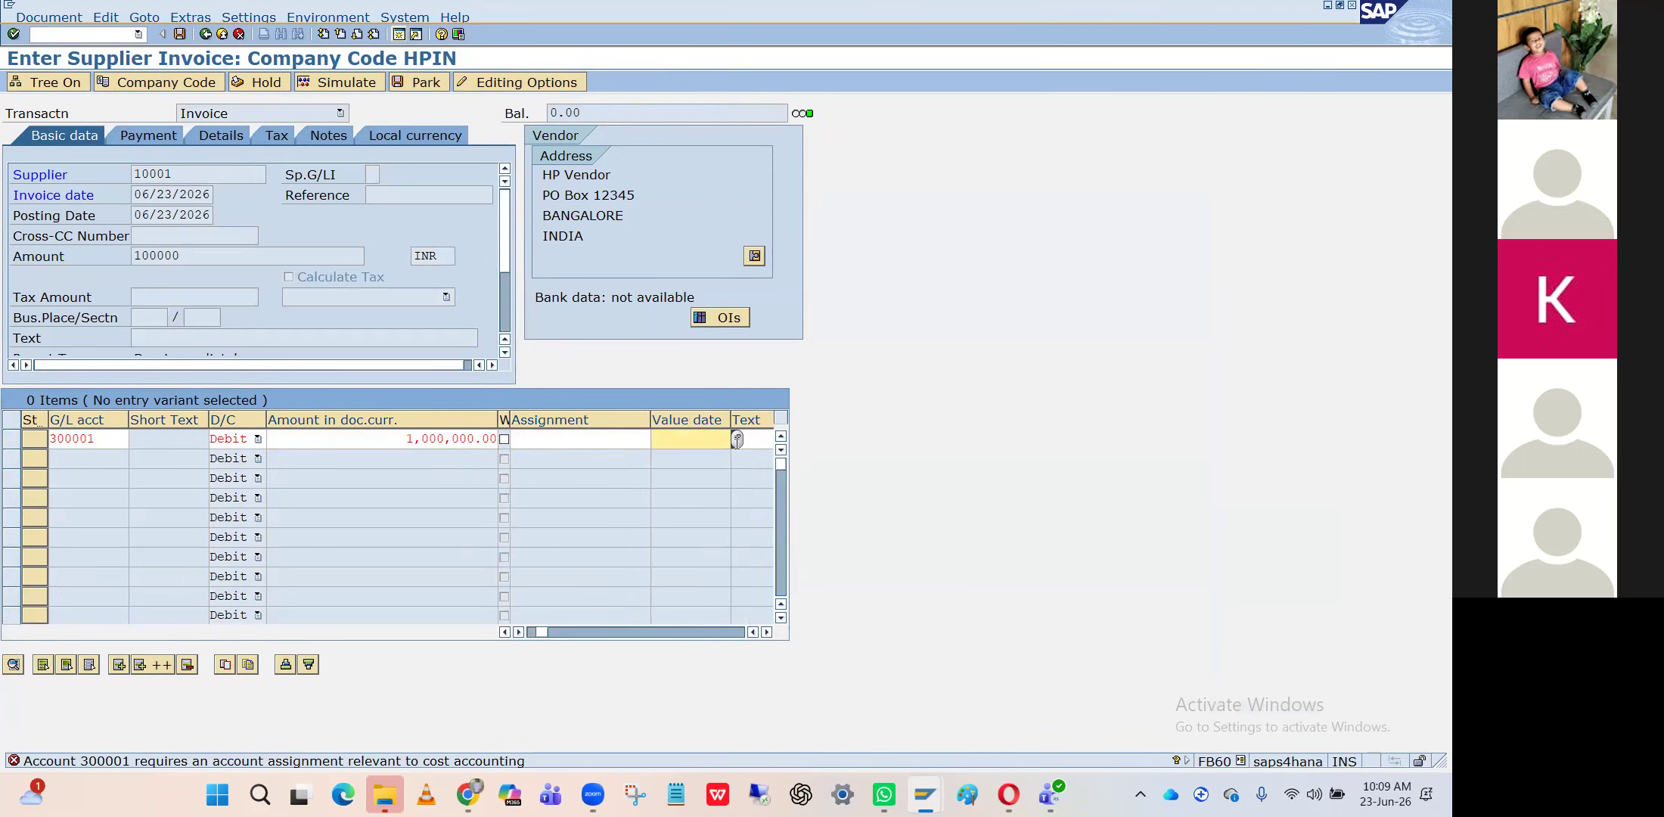
pyautogui.press('Tab')
pyautogui.press('Tab')
pyautogui.press('Tab')
pyautogui.press('Tab')
pyautogui.click(737, 443)
pyautogui.press('Down')
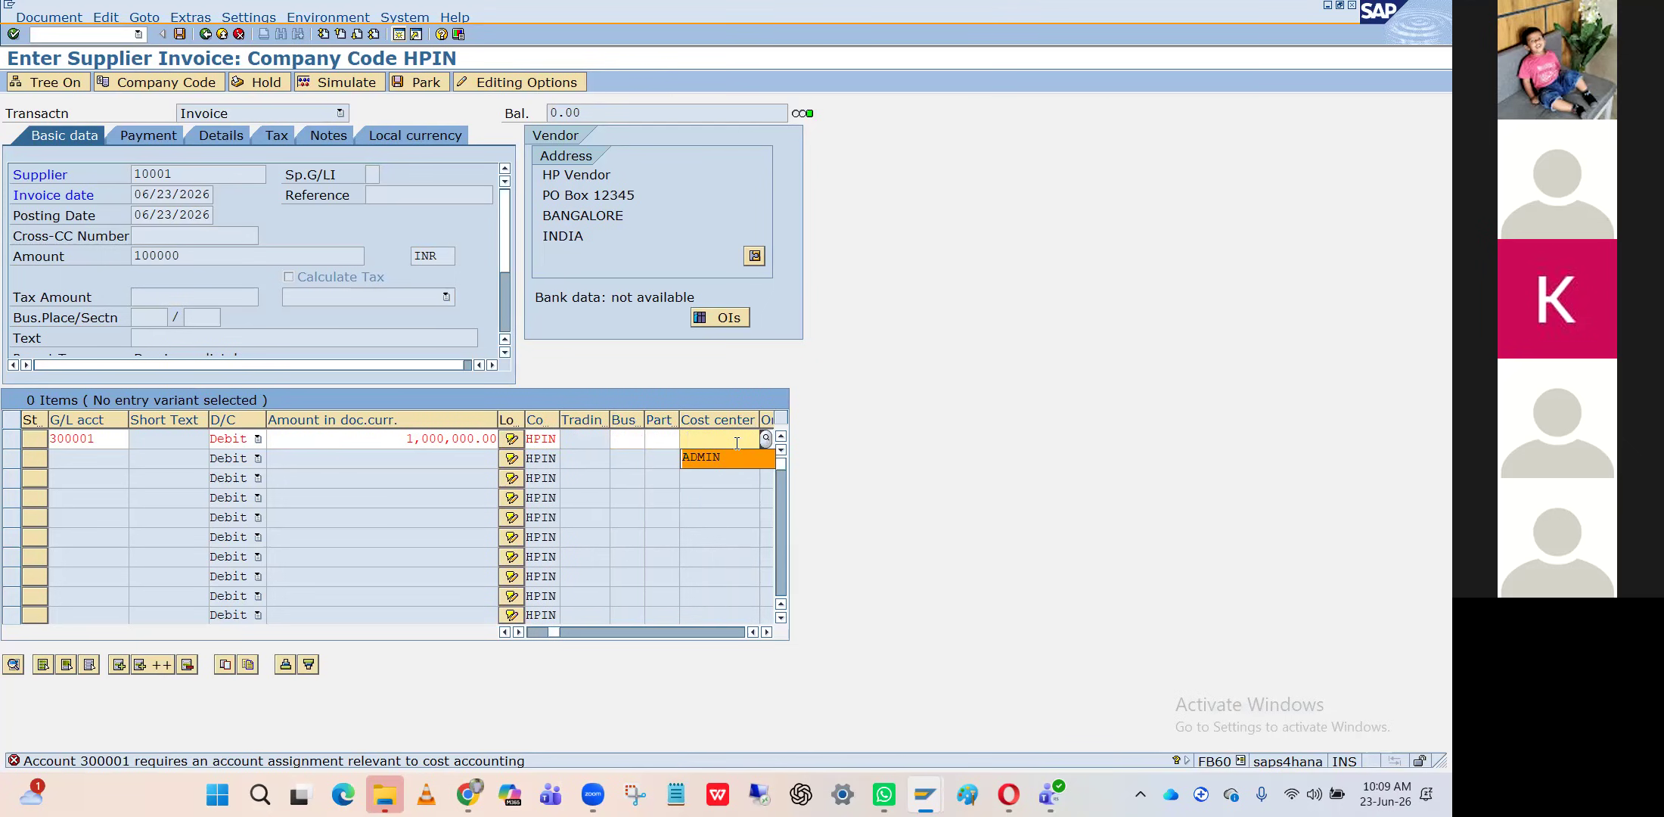
pyautogui.press('Return')
pyautogui.press('Return')
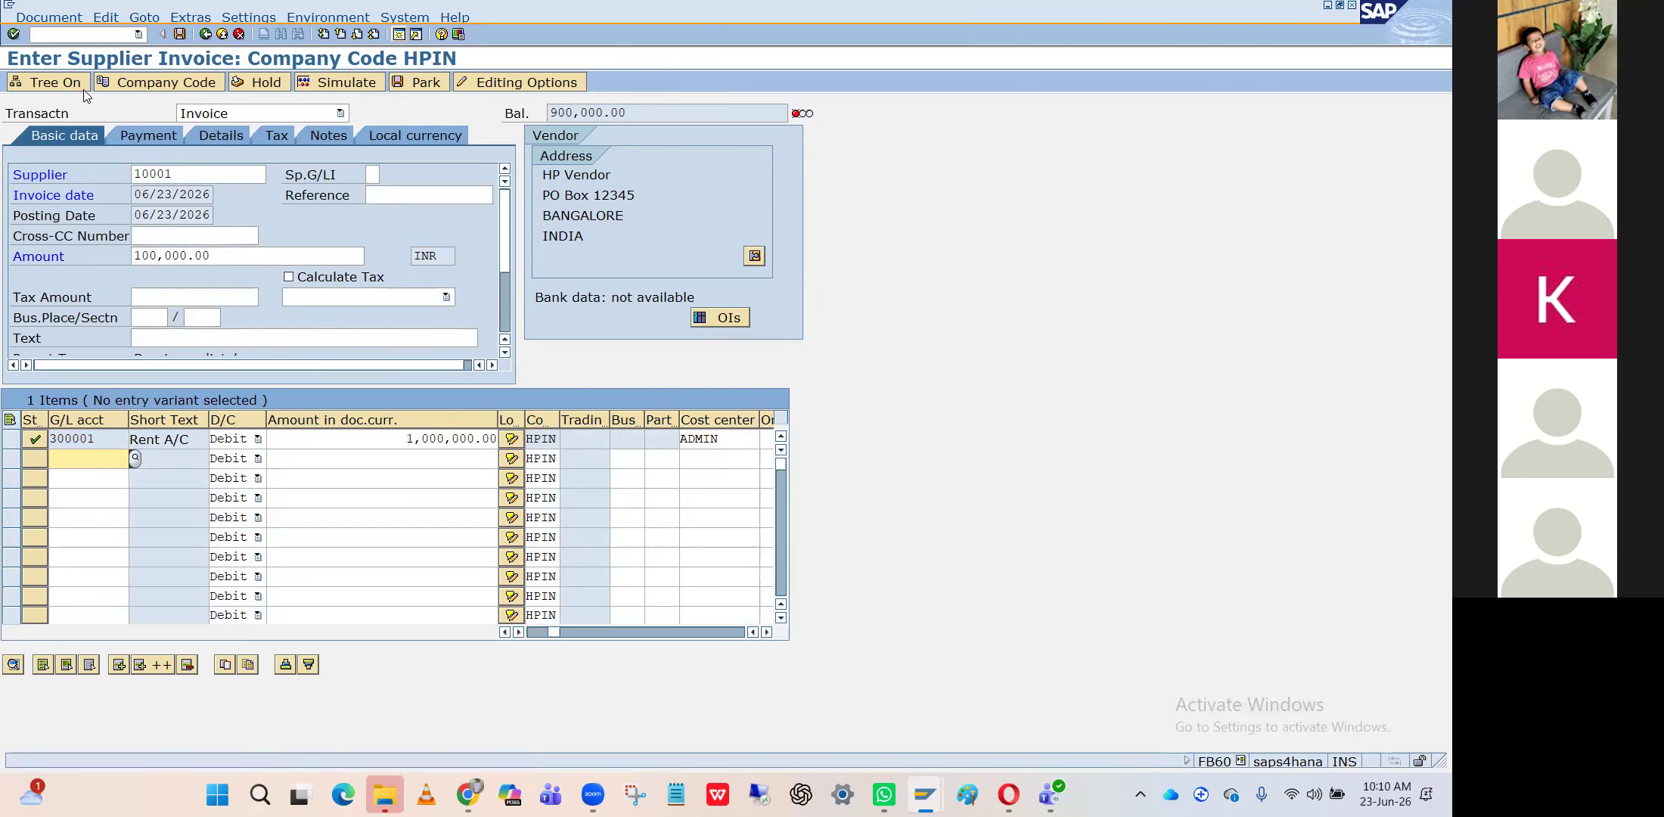
# Open the Display Document initial screen from the supplier invoice entry
pyautogui.click(73, 17)
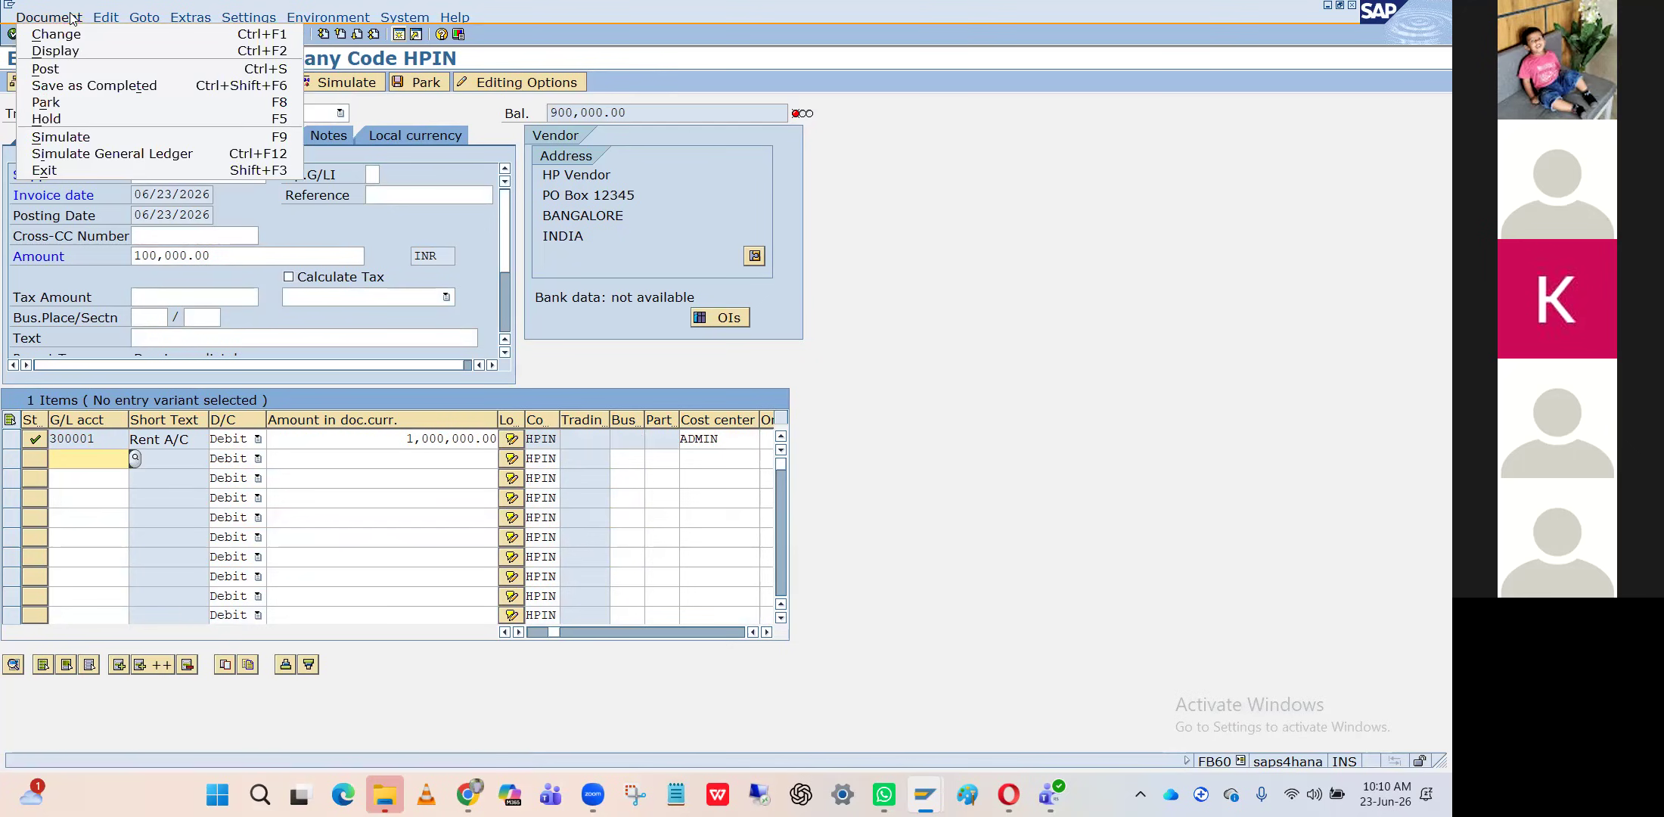
pyautogui.click(65, 53)
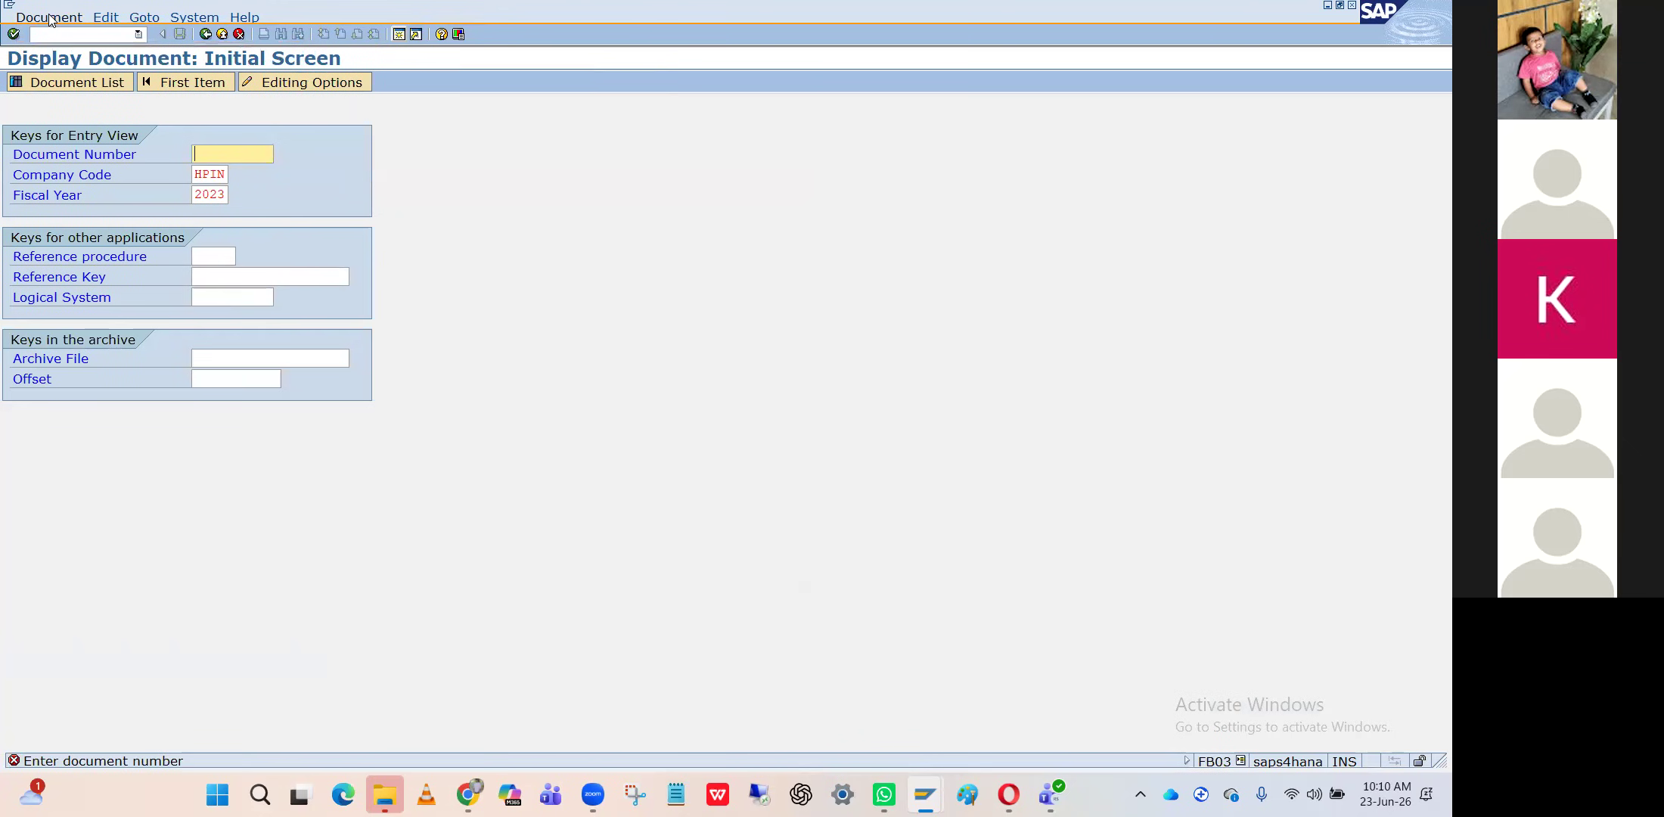
# Return from the Display Document initial screen to the supplier invoice entry and try to simulate the document
pyautogui.click(50, 18)
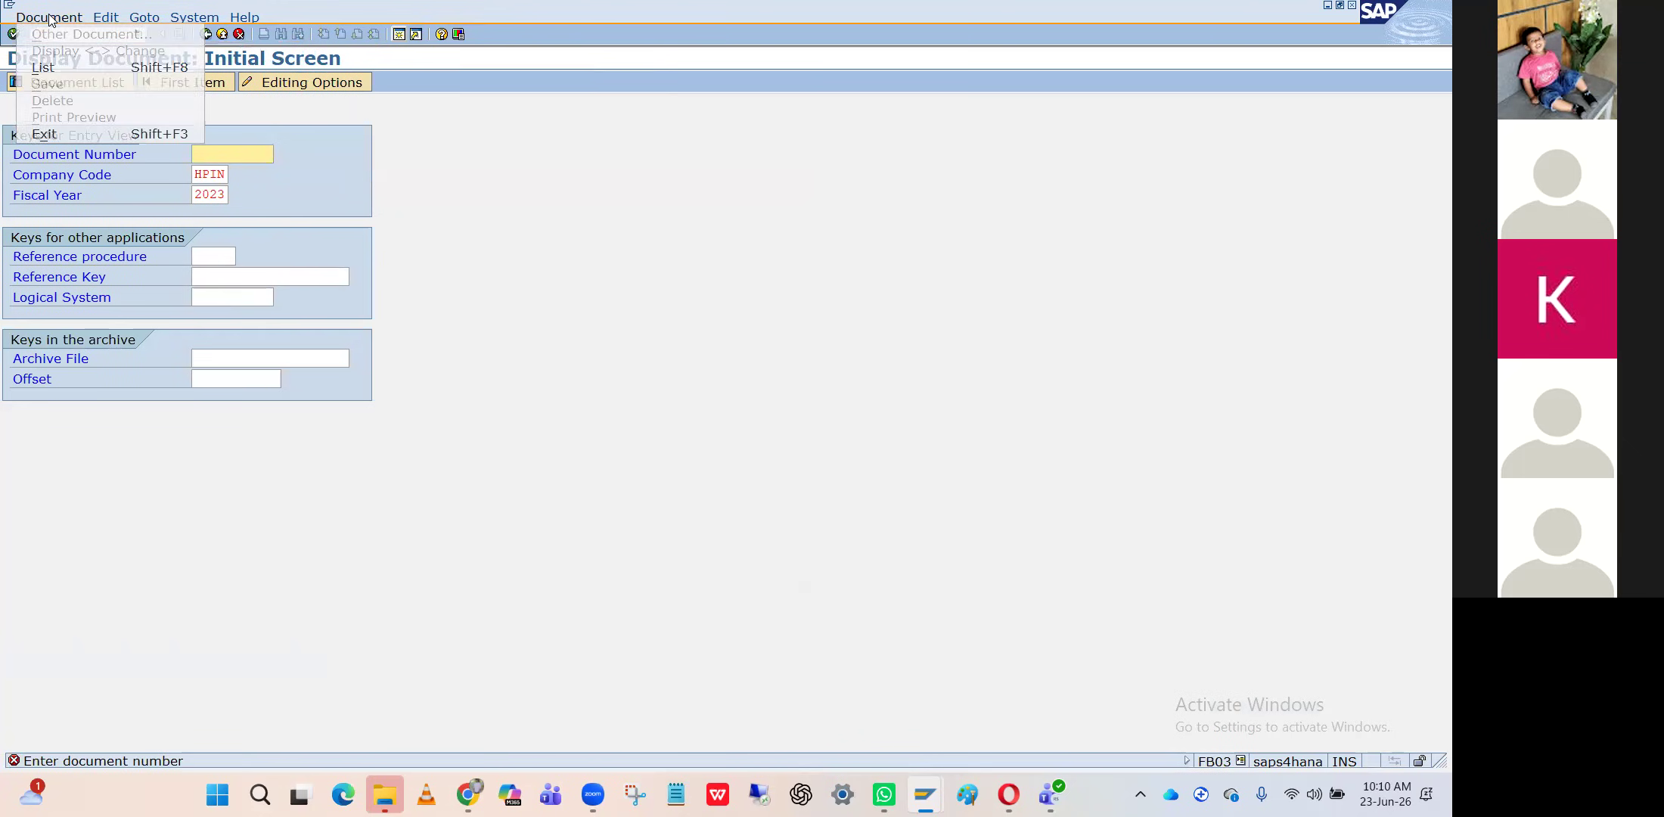
pyautogui.click(247, 104)
pyautogui.click(205, 37)
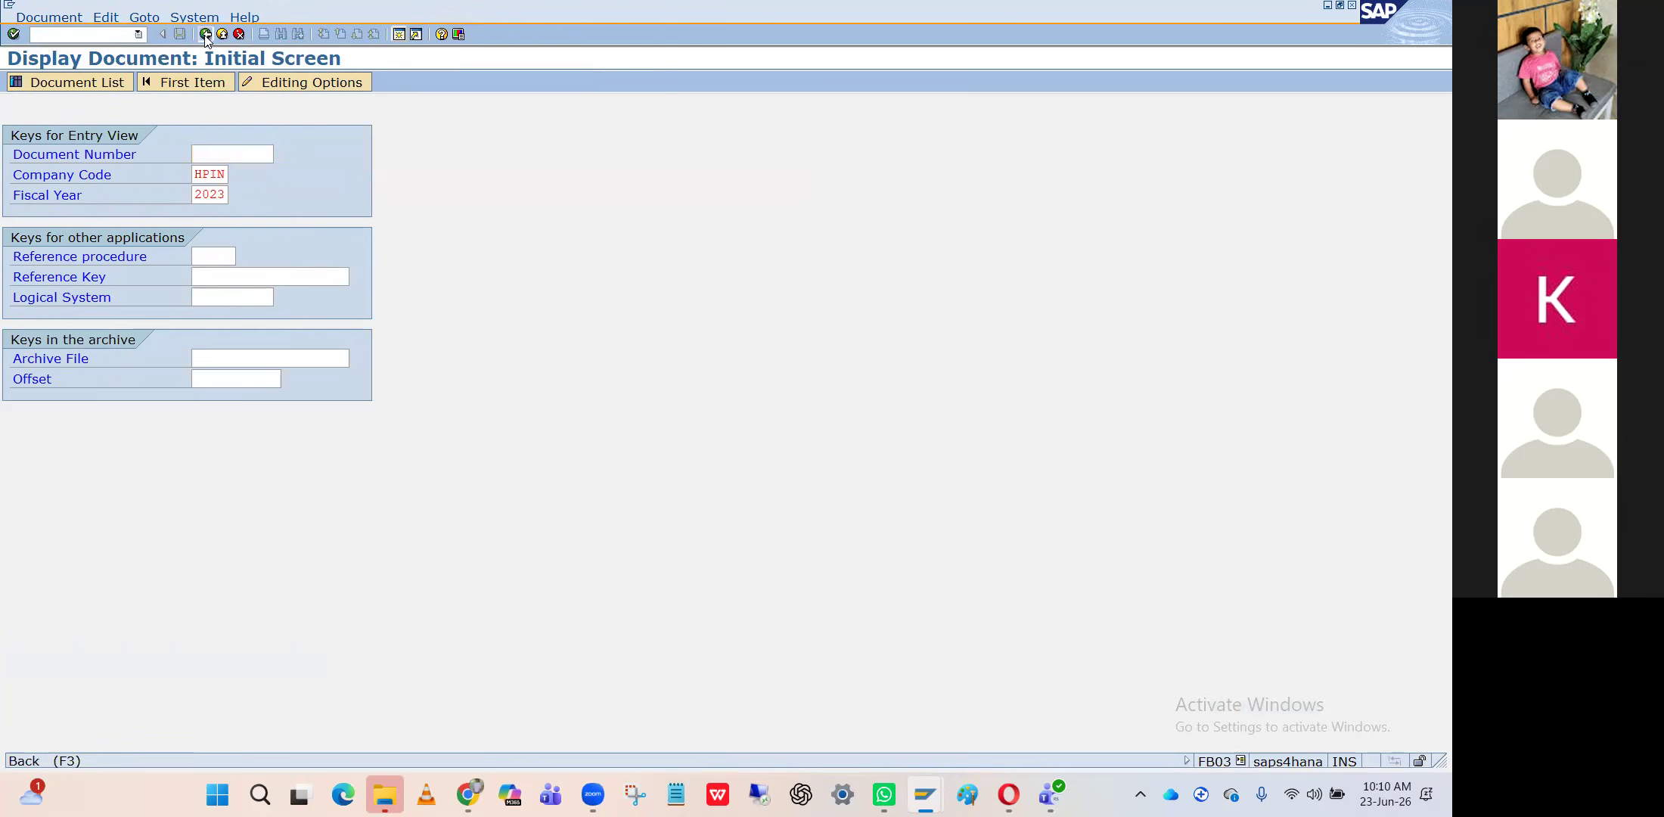
pyautogui.click(59, 17)
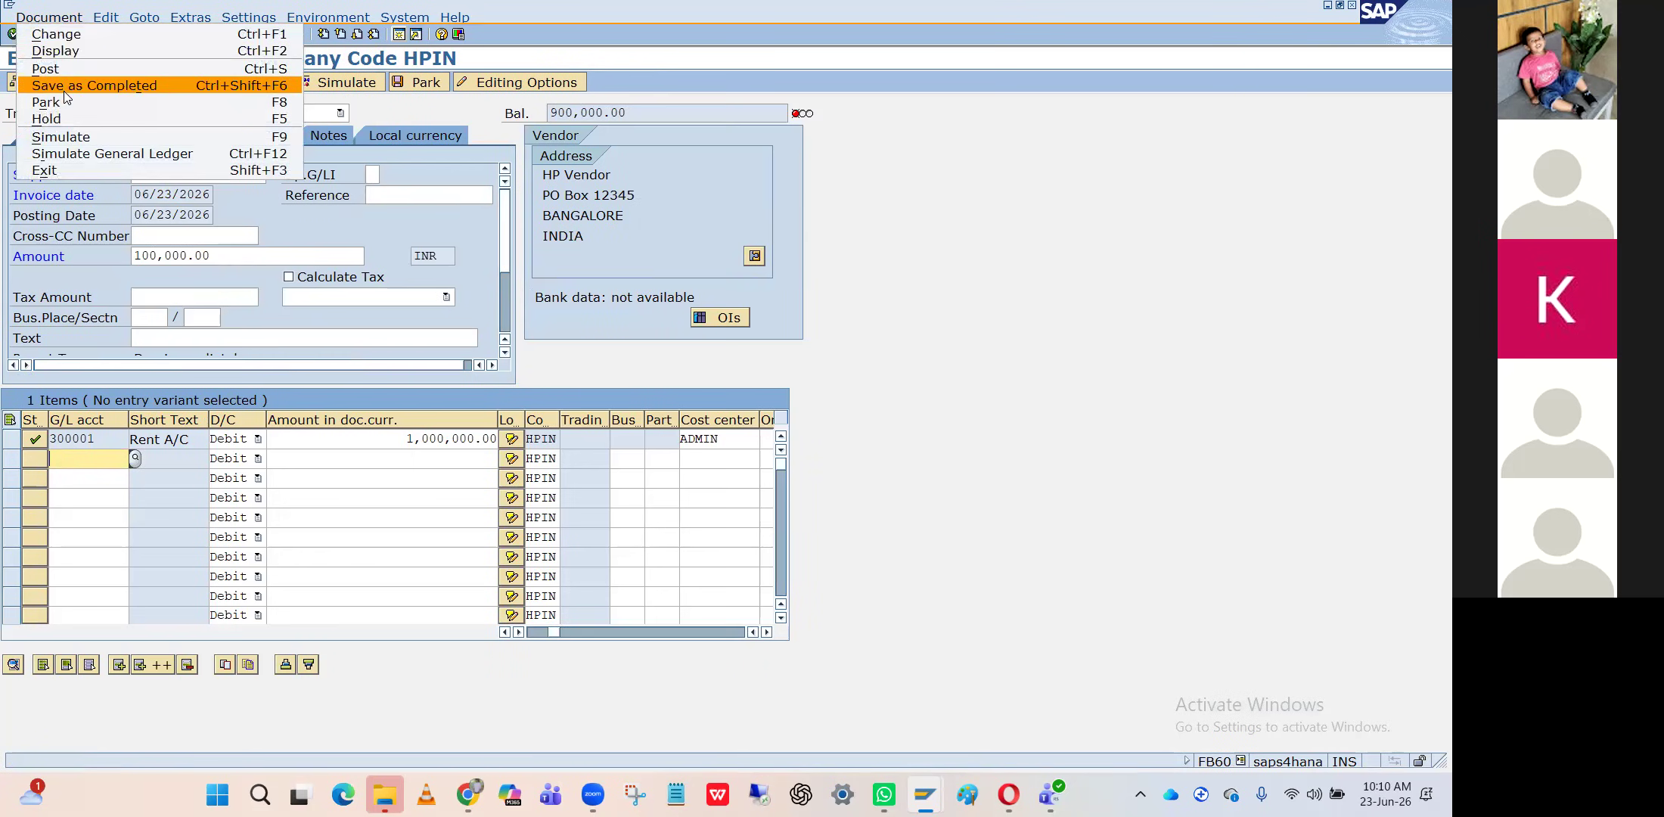
pyautogui.click(67, 137)
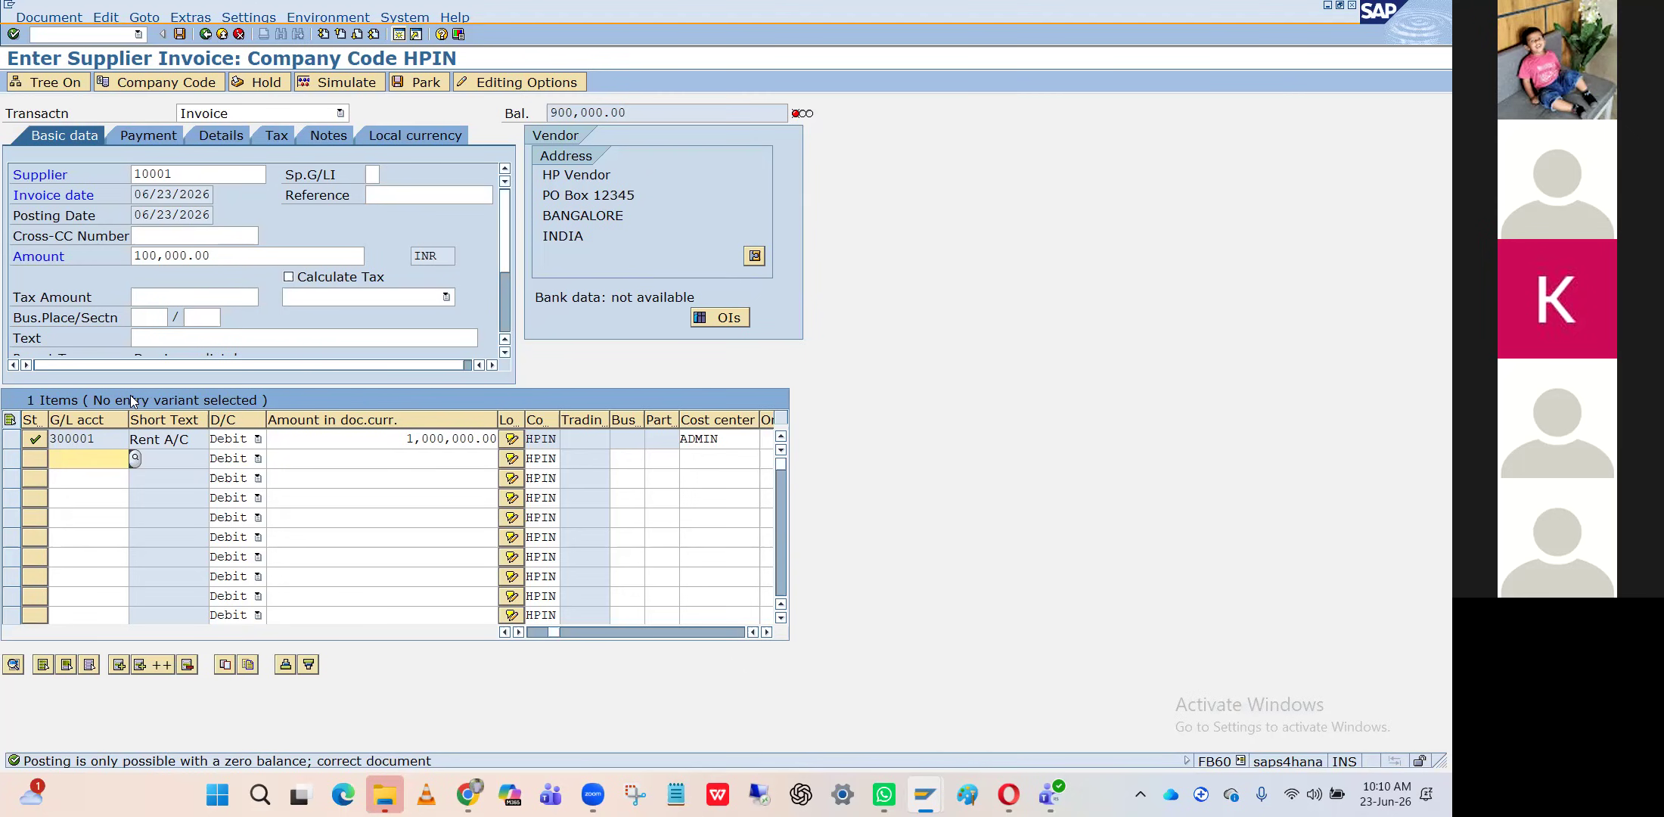
# Set the document currency amount of the rent debit line to 100000 and confirm the entry
pyautogui.click(473, 438)
pyautogui.press('BackSpace')
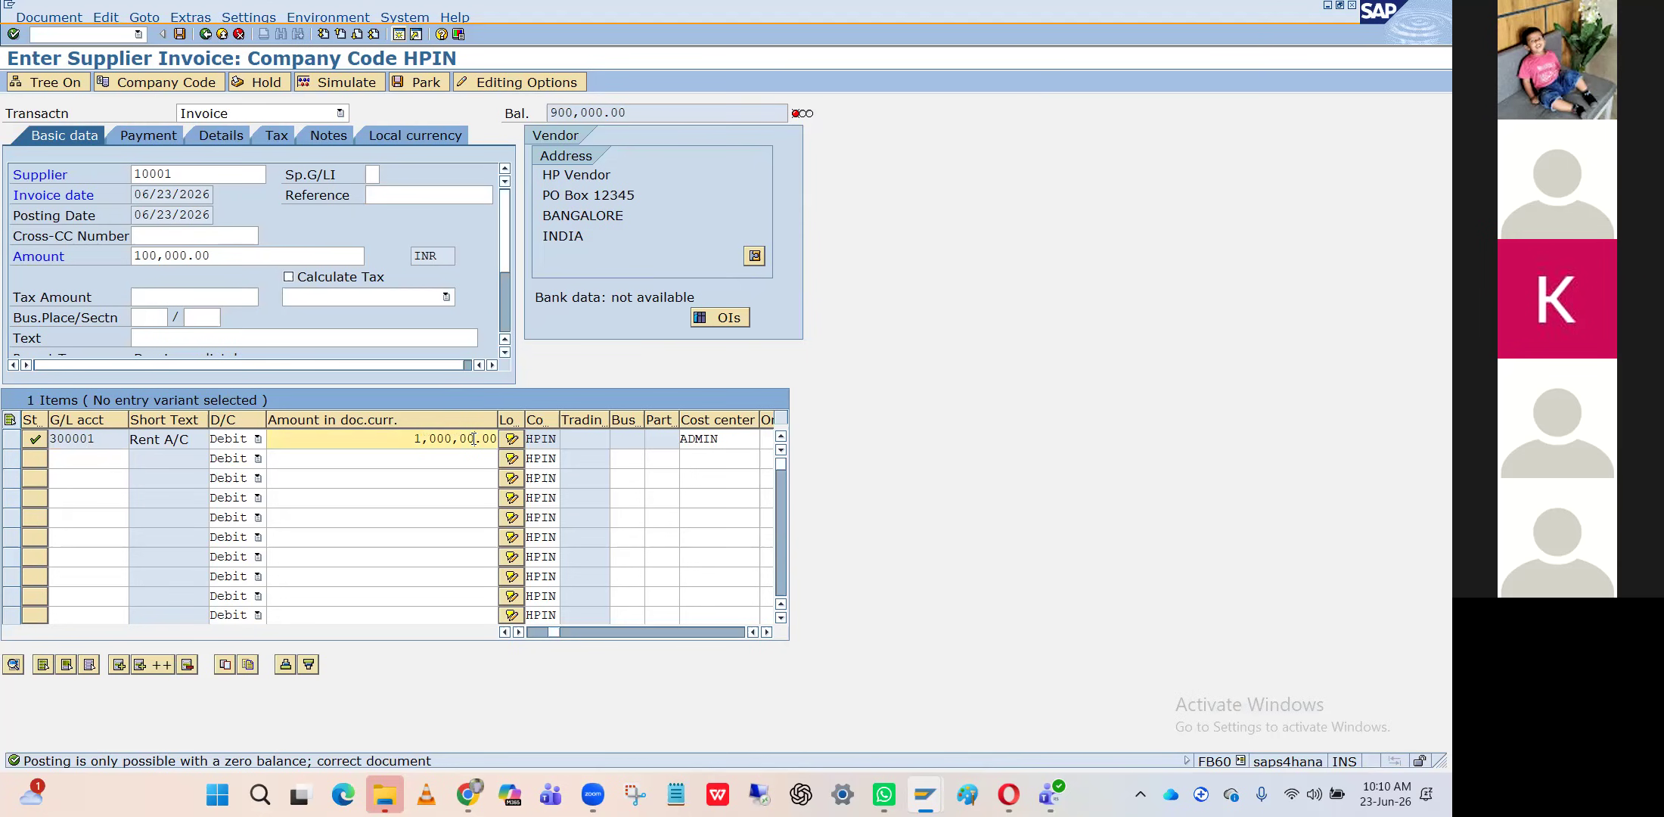
pyautogui.press('Return')
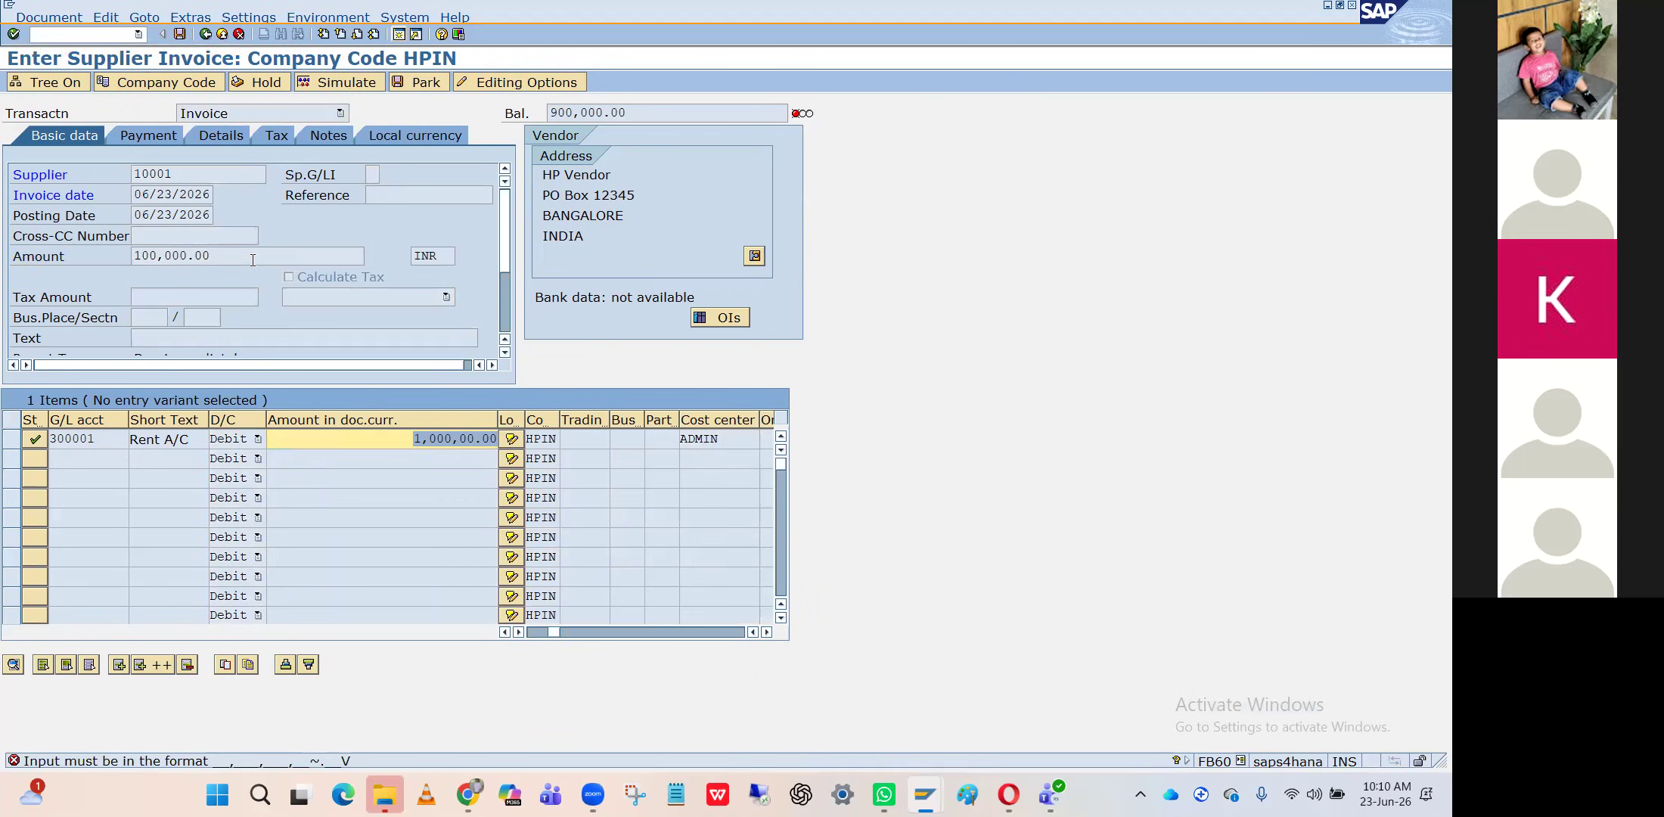
pyautogui.moveTo(252, 258); pyautogui.dragTo(126, 253)
pyautogui.click(118, 251)
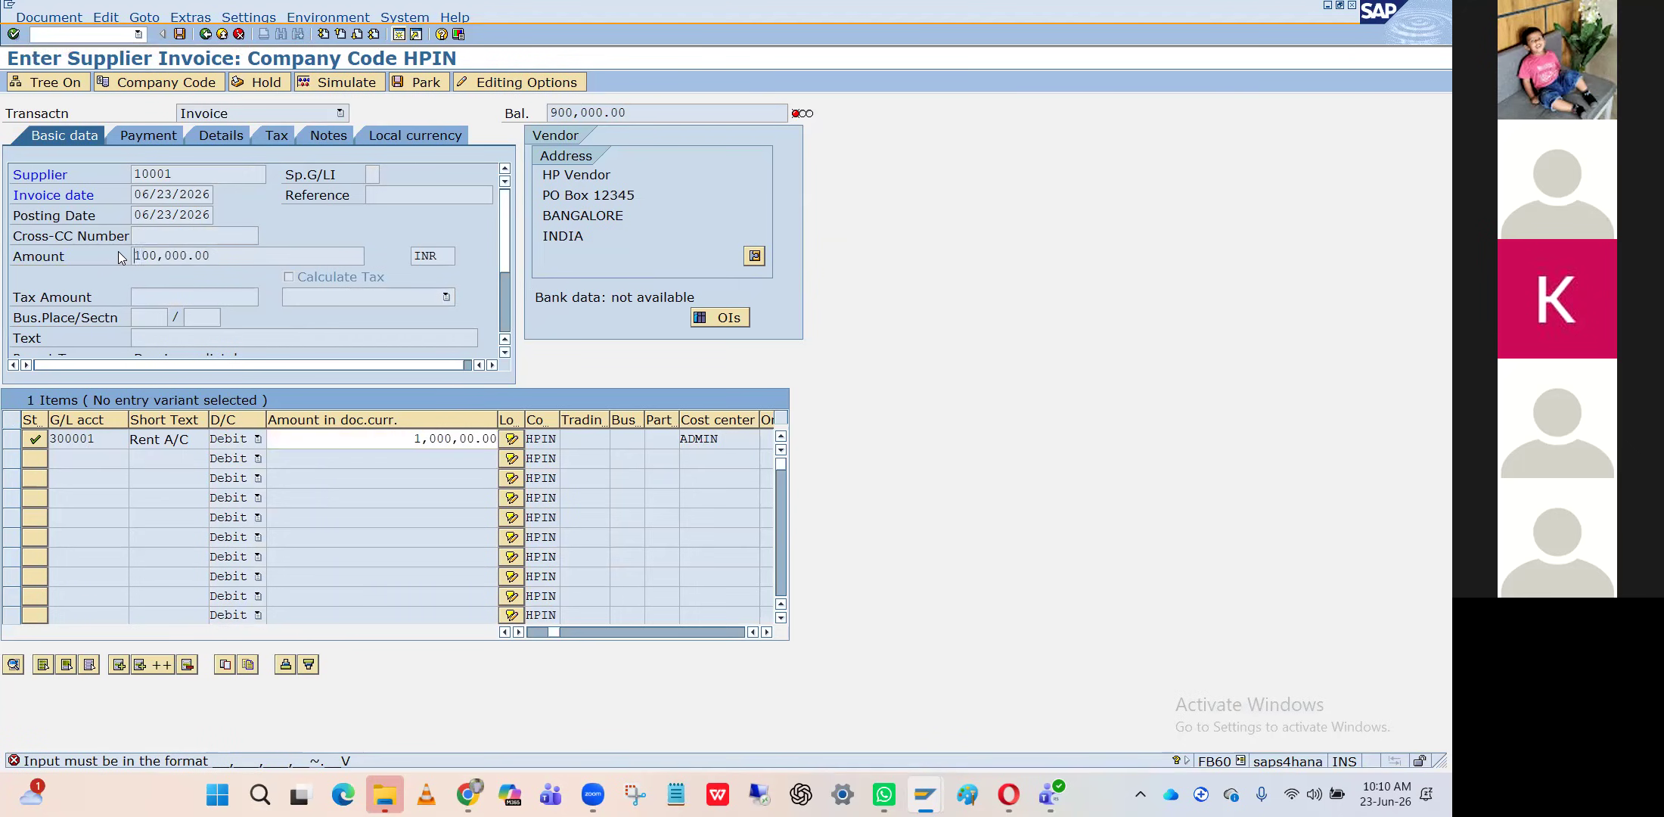
pyautogui.press('Tab')
pyautogui.press('Tab')
pyautogui.press('Tab')
pyautogui.press('BackSpace')
pyautogui.write('100000')
pyautogui.press('Return')
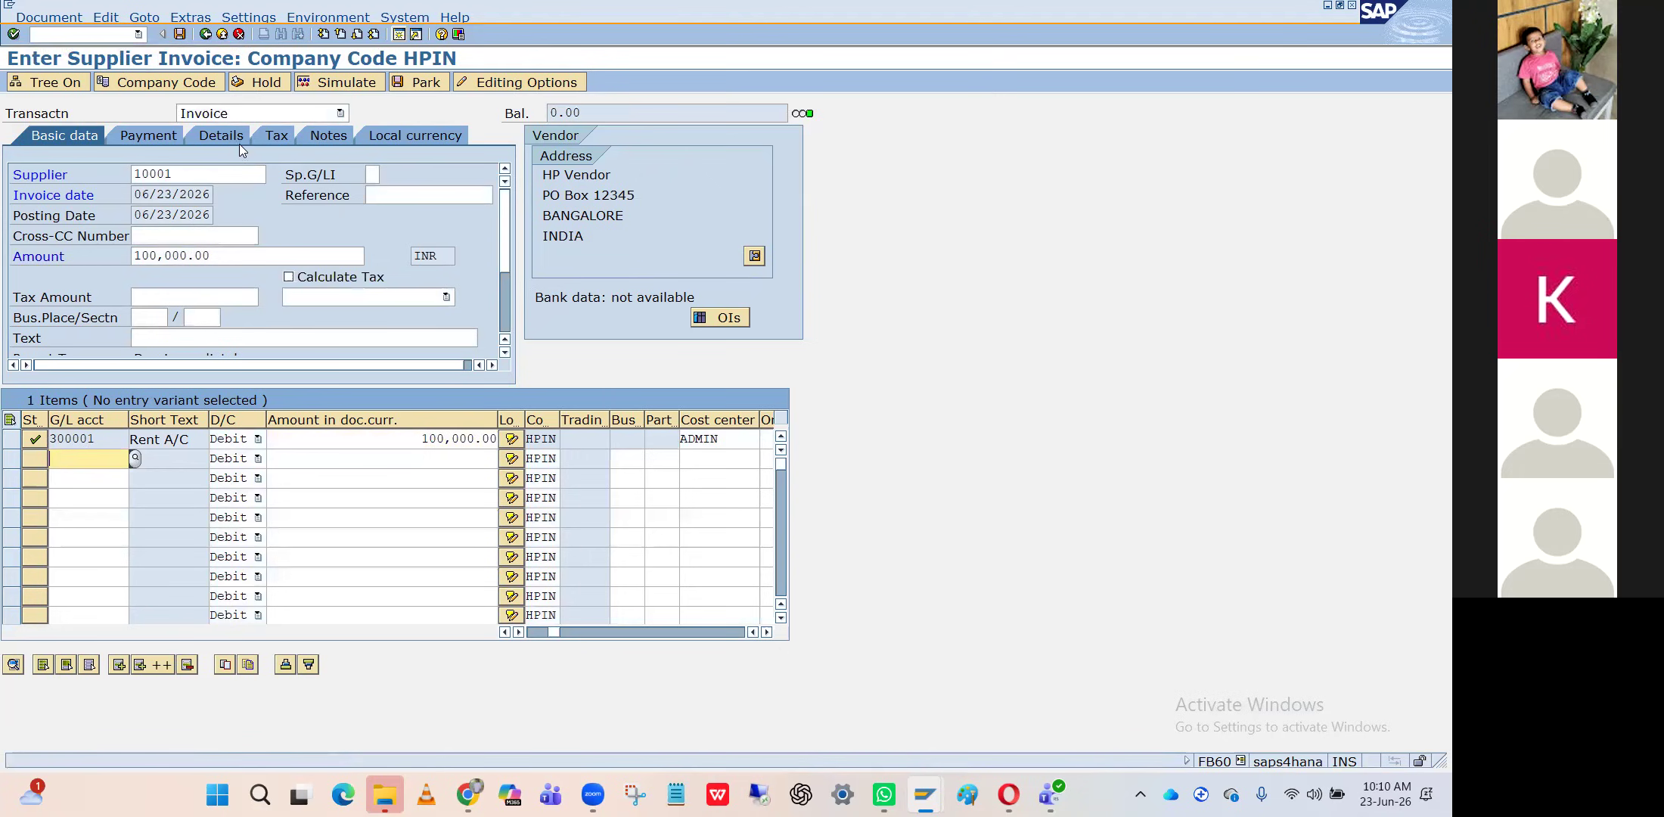
# Simulate the invoice, review the HP Vendor and Rent A/C items in the document overview, and return to the entry
pyautogui.click(346, 81)
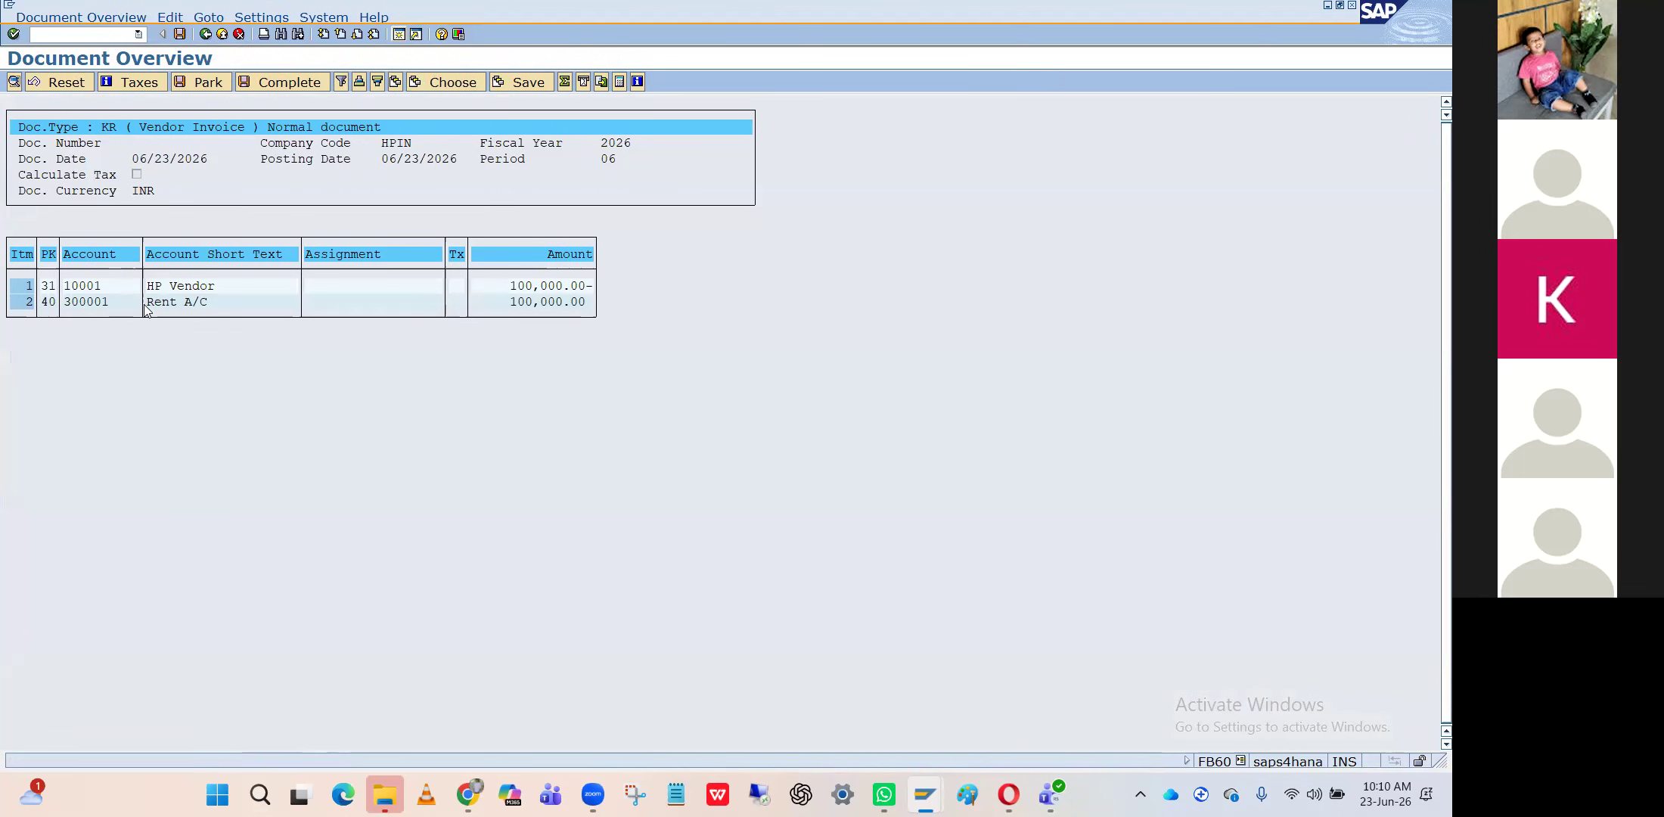
pyautogui.click(167, 304)
pyautogui.click(173, 287)
pyautogui.click(77, 19)
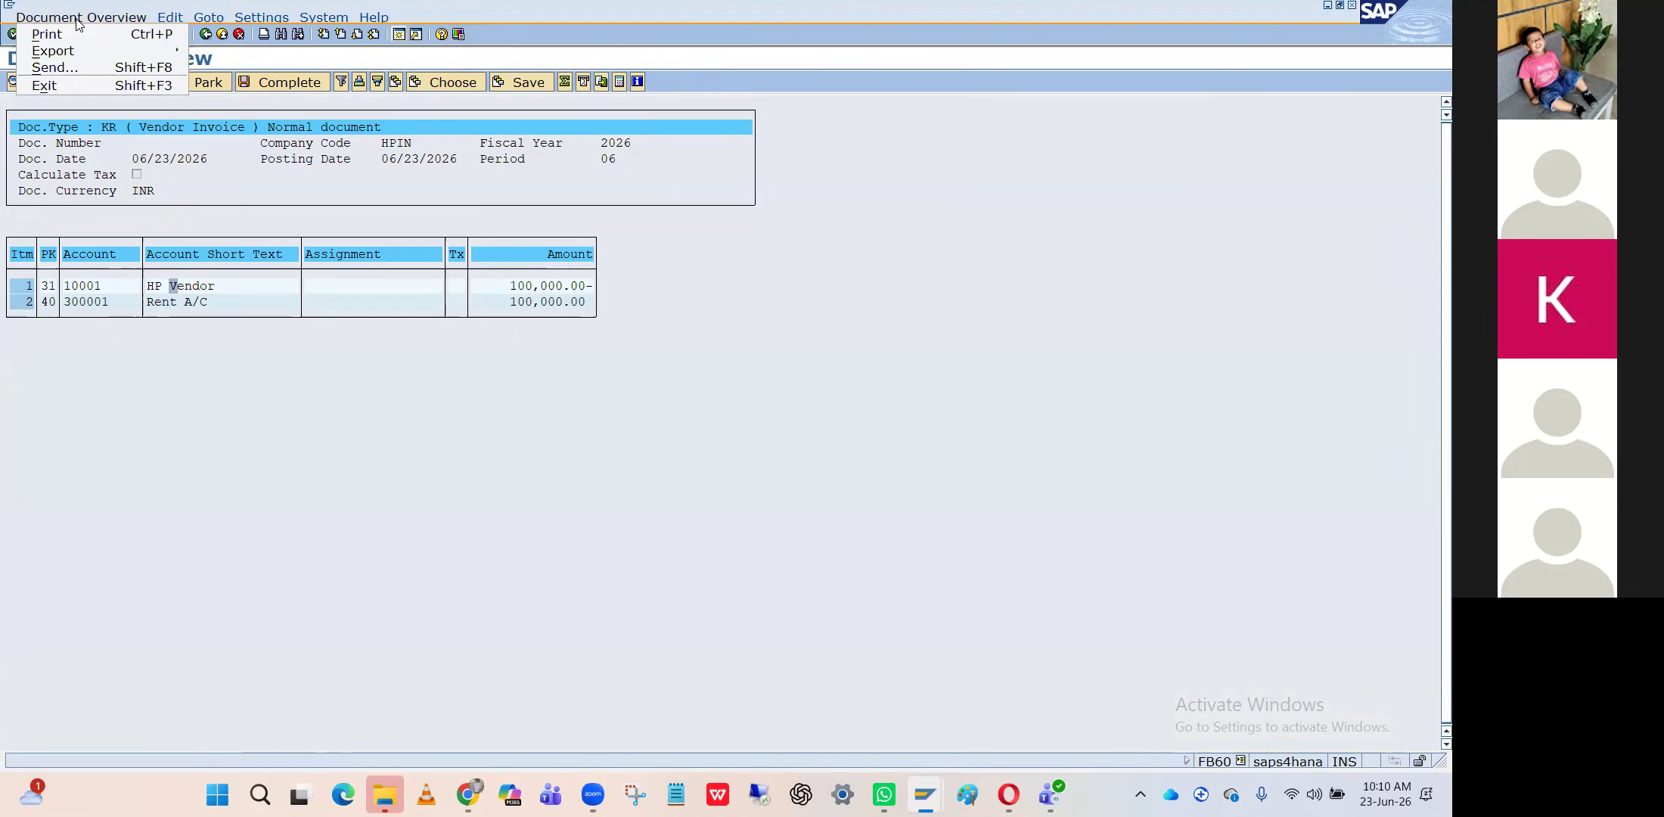
pyautogui.click(227, 56)
pyautogui.click(206, 34)
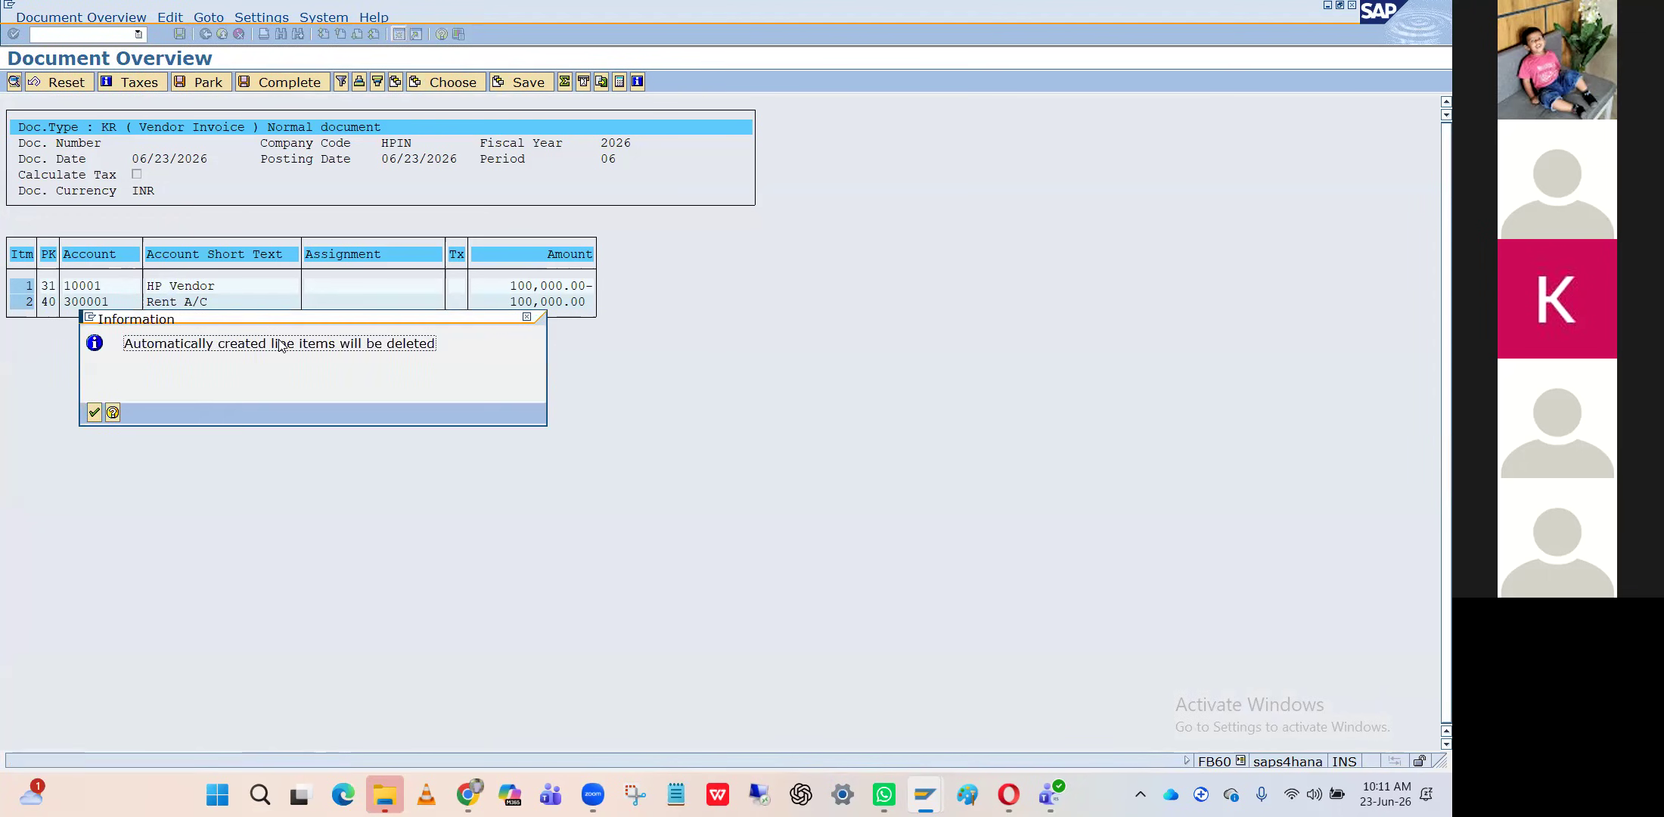
pyautogui.press('Return')
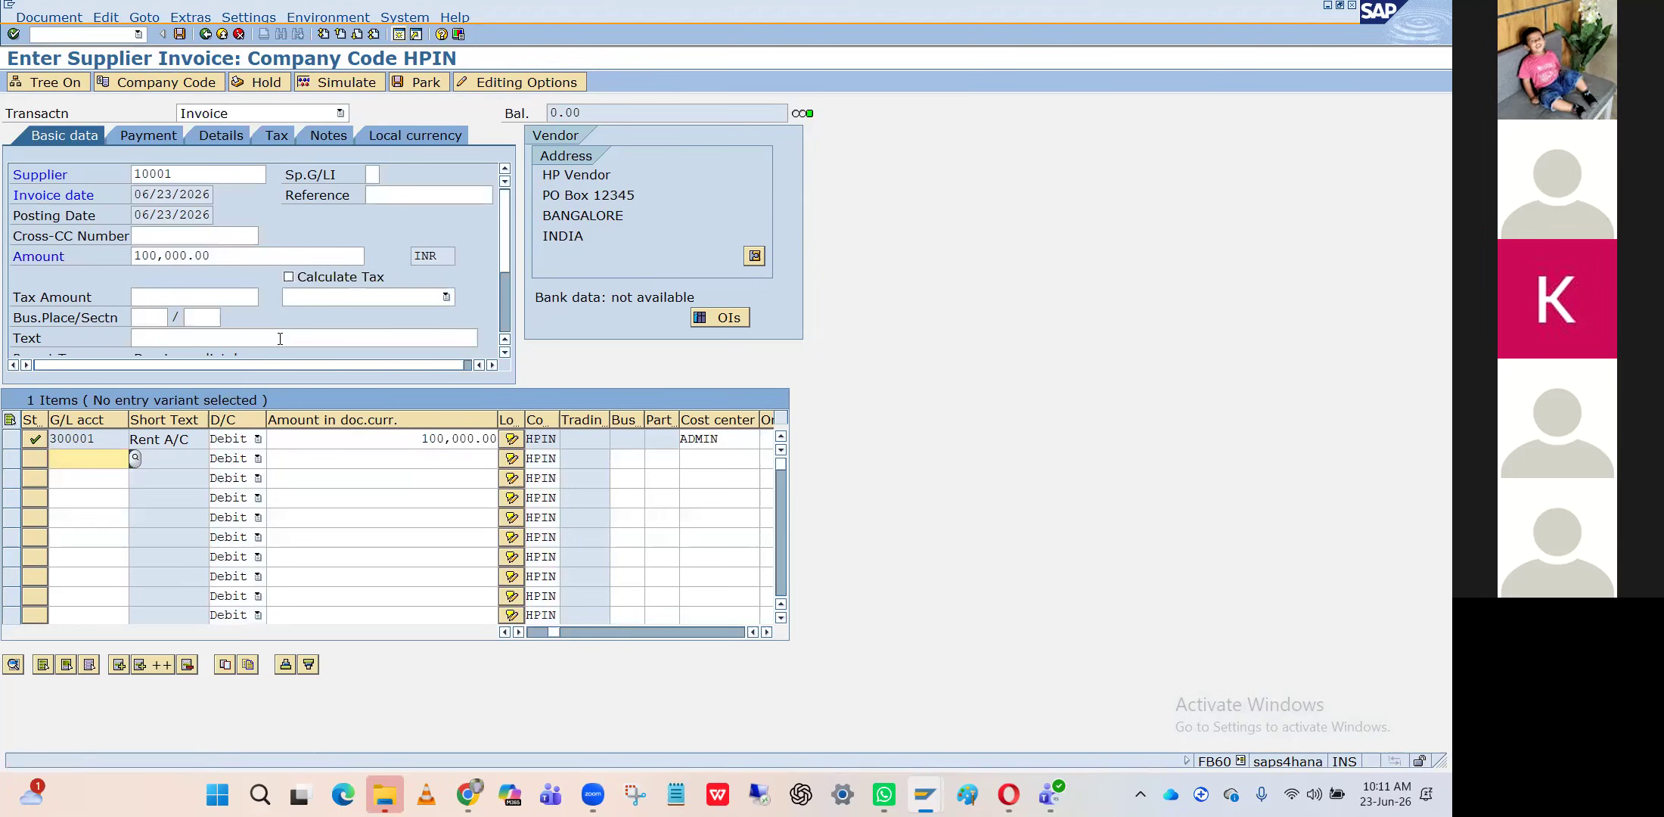
# Run the general ledger simulation of the invoice and compare the Sundry Creditors and Rent A/C lines
pyautogui.click(47, 16)
pyautogui.click(86, 154)
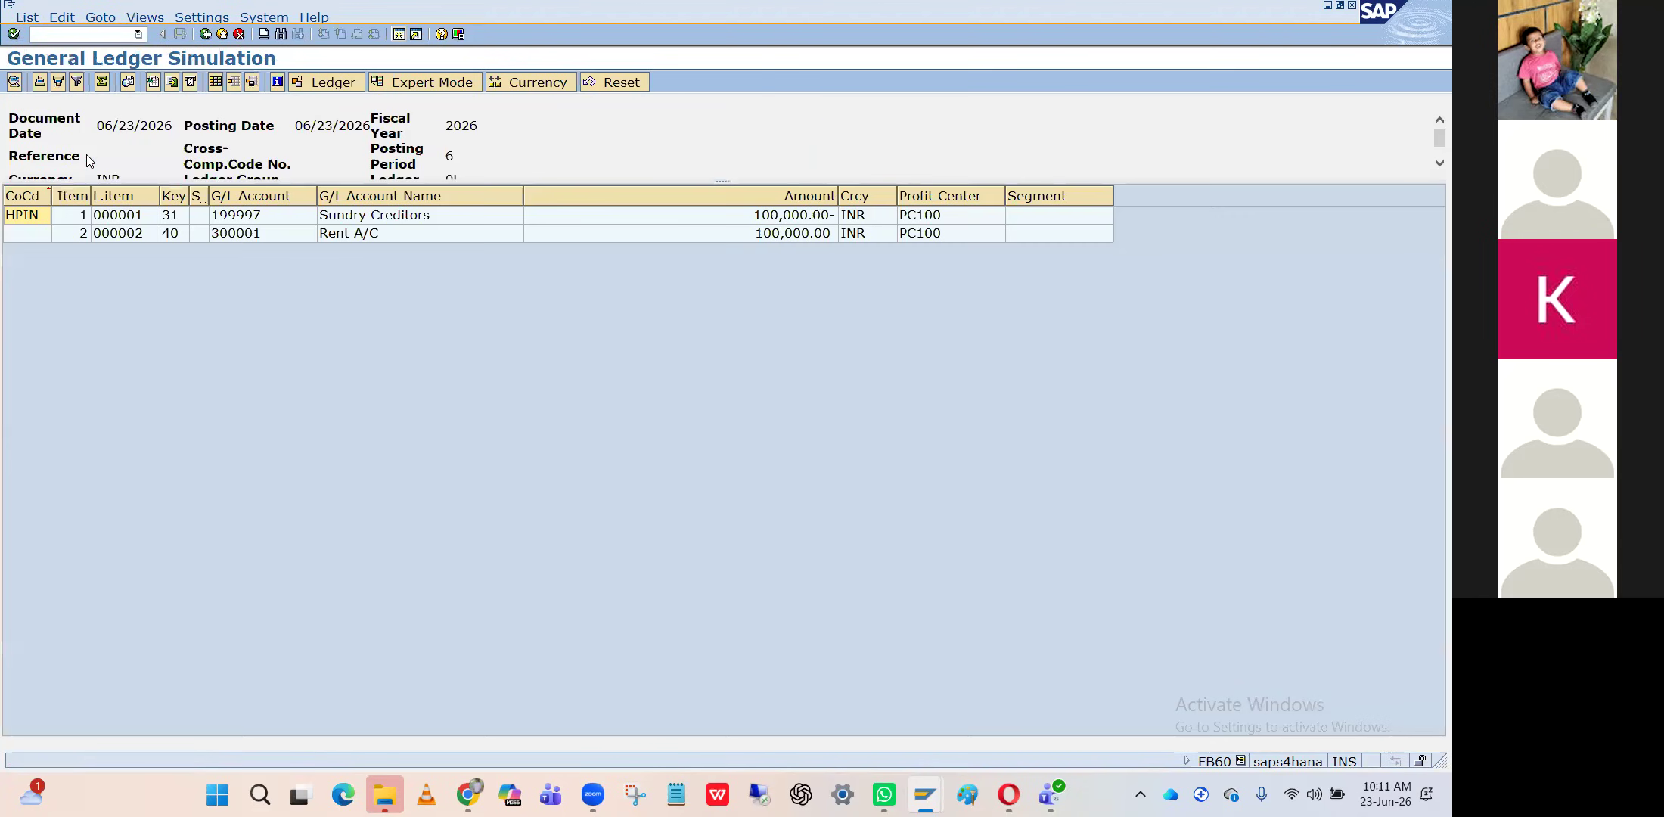
pyautogui.moveTo(87, 156); pyautogui.dragTo(256, 221)
pyautogui.click(258, 223)
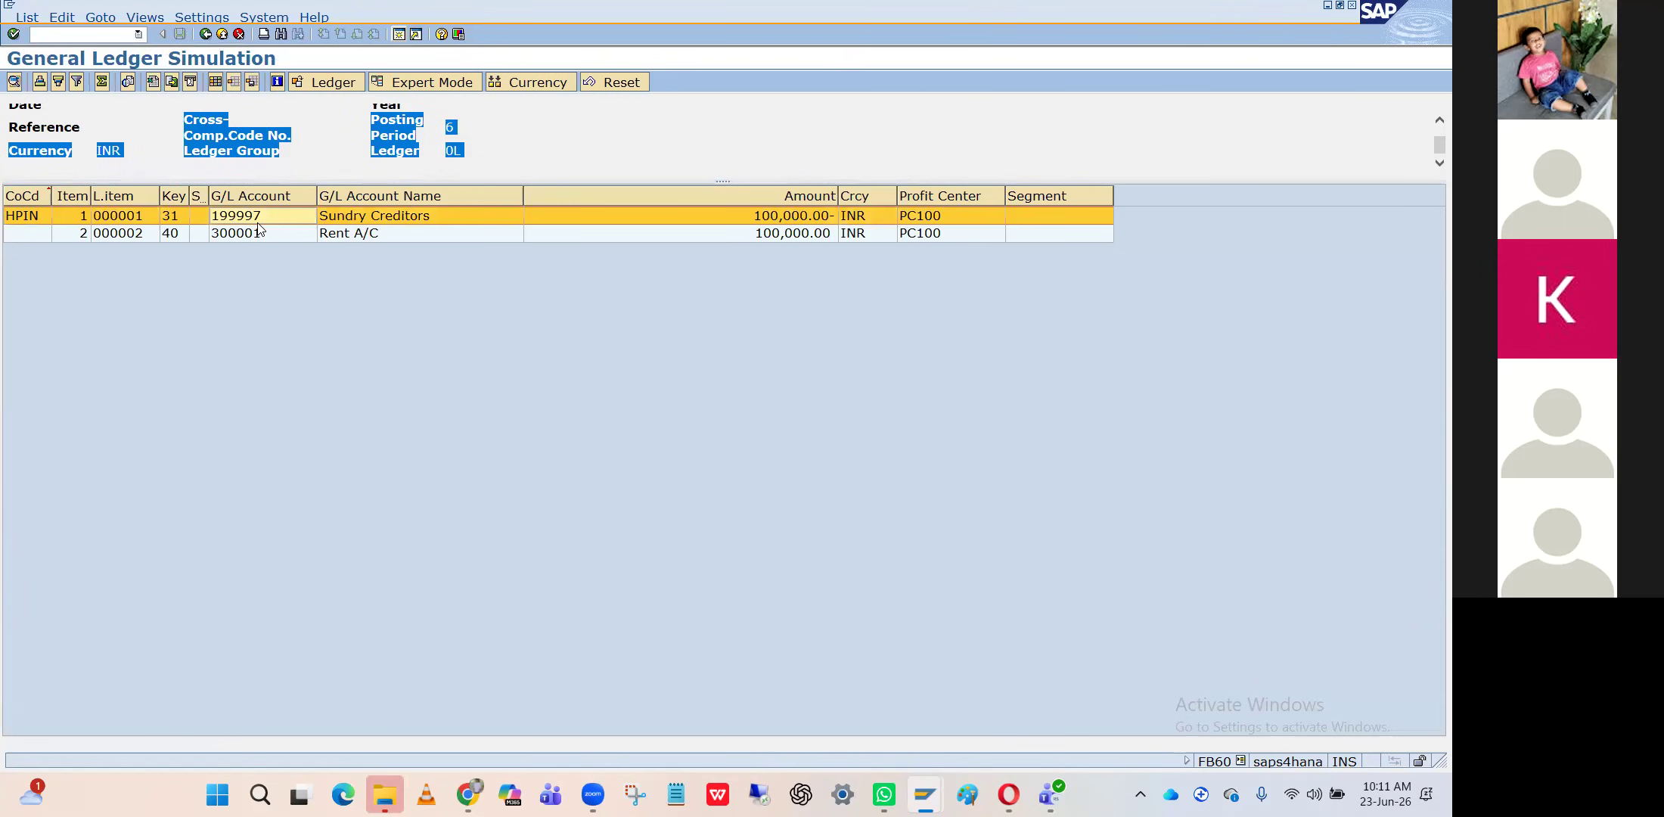
pyautogui.click(259, 233)
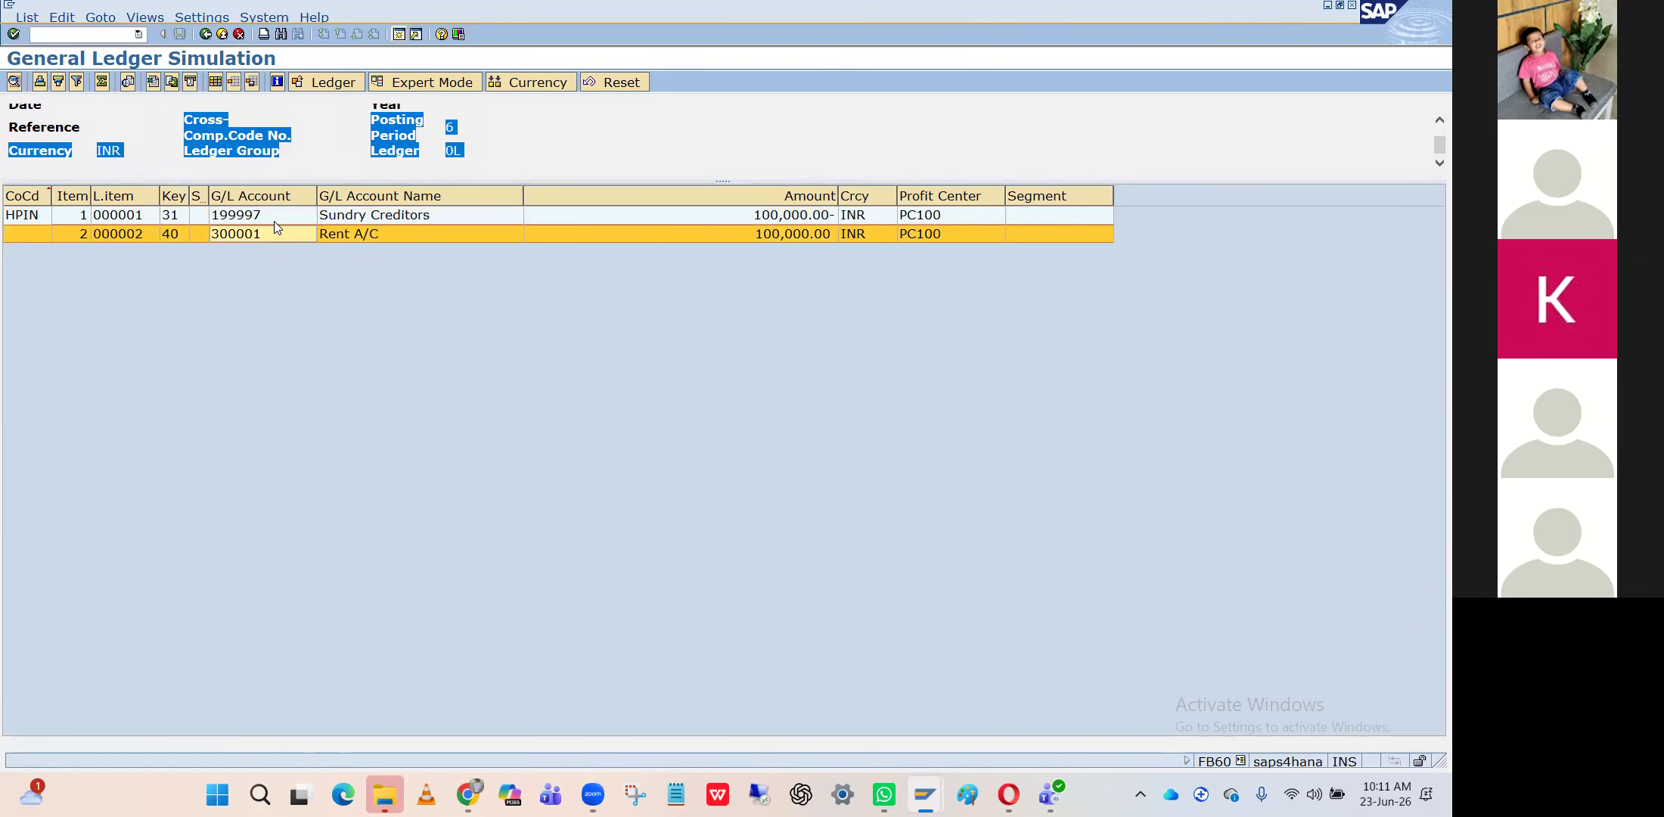
pyautogui.click(274, 221)
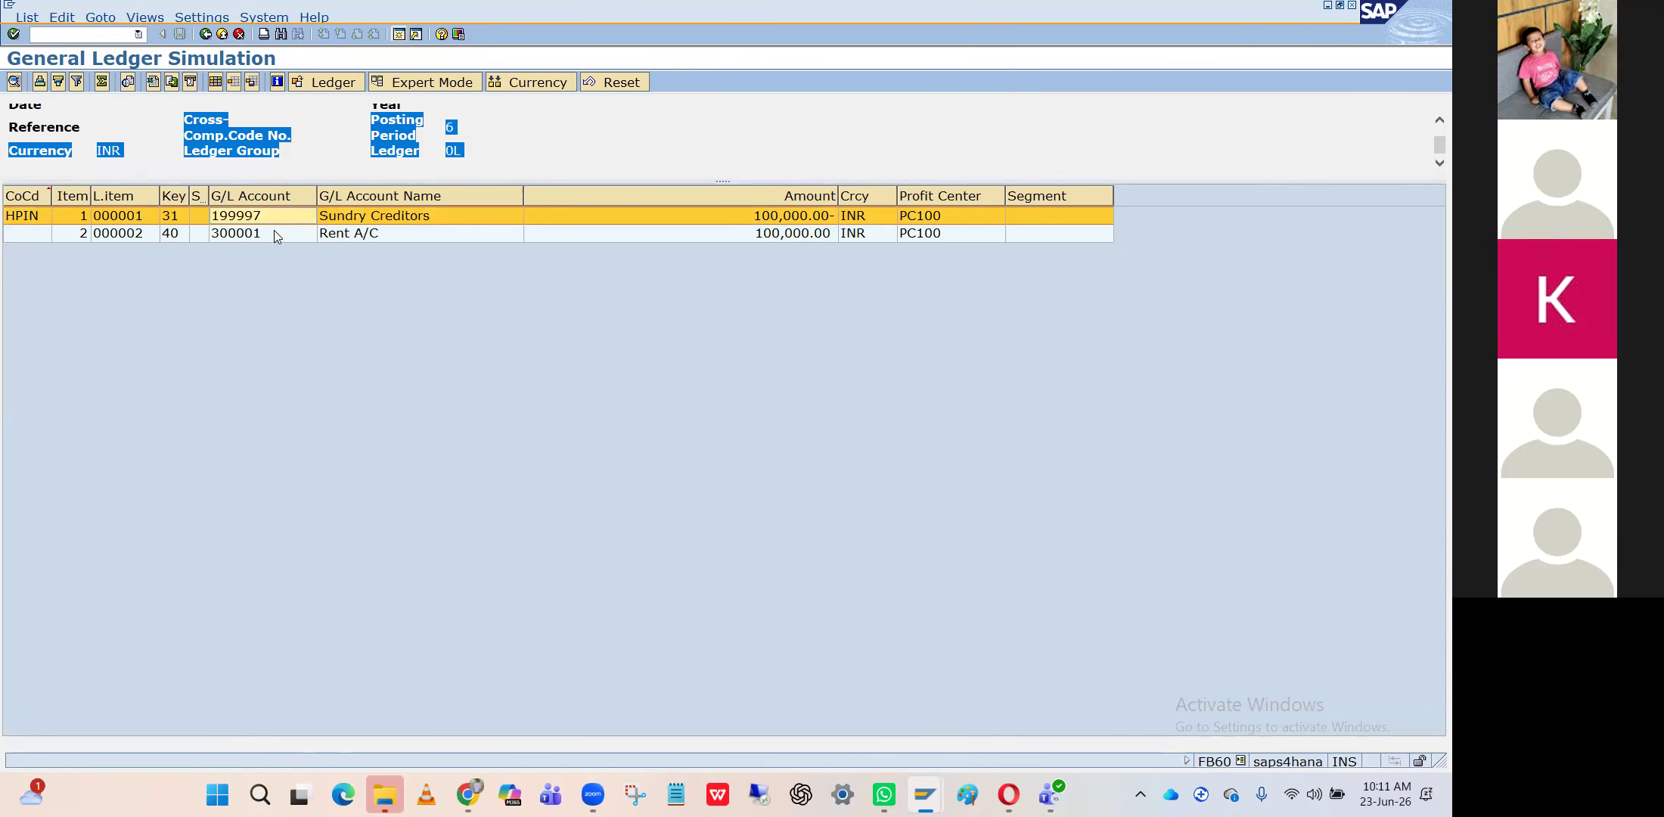
pyautogui.click(274, 238)
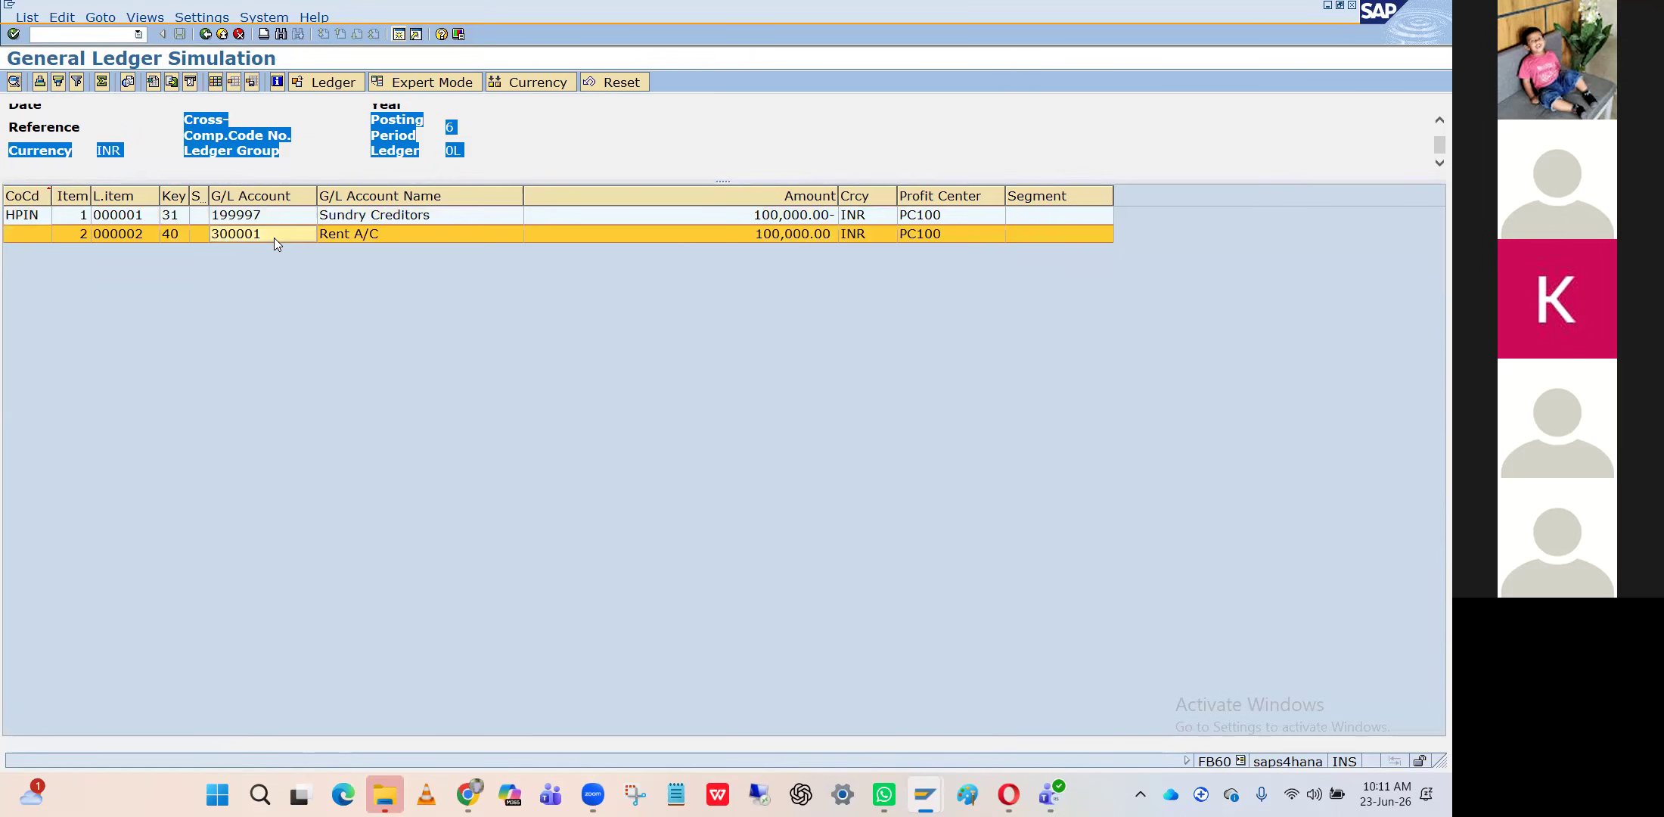
# Check the posting key and G/L account of the Sundry Creditors line, enlarge the simulation's header area, and return to the invoice
pyautogui.click(298, 163)
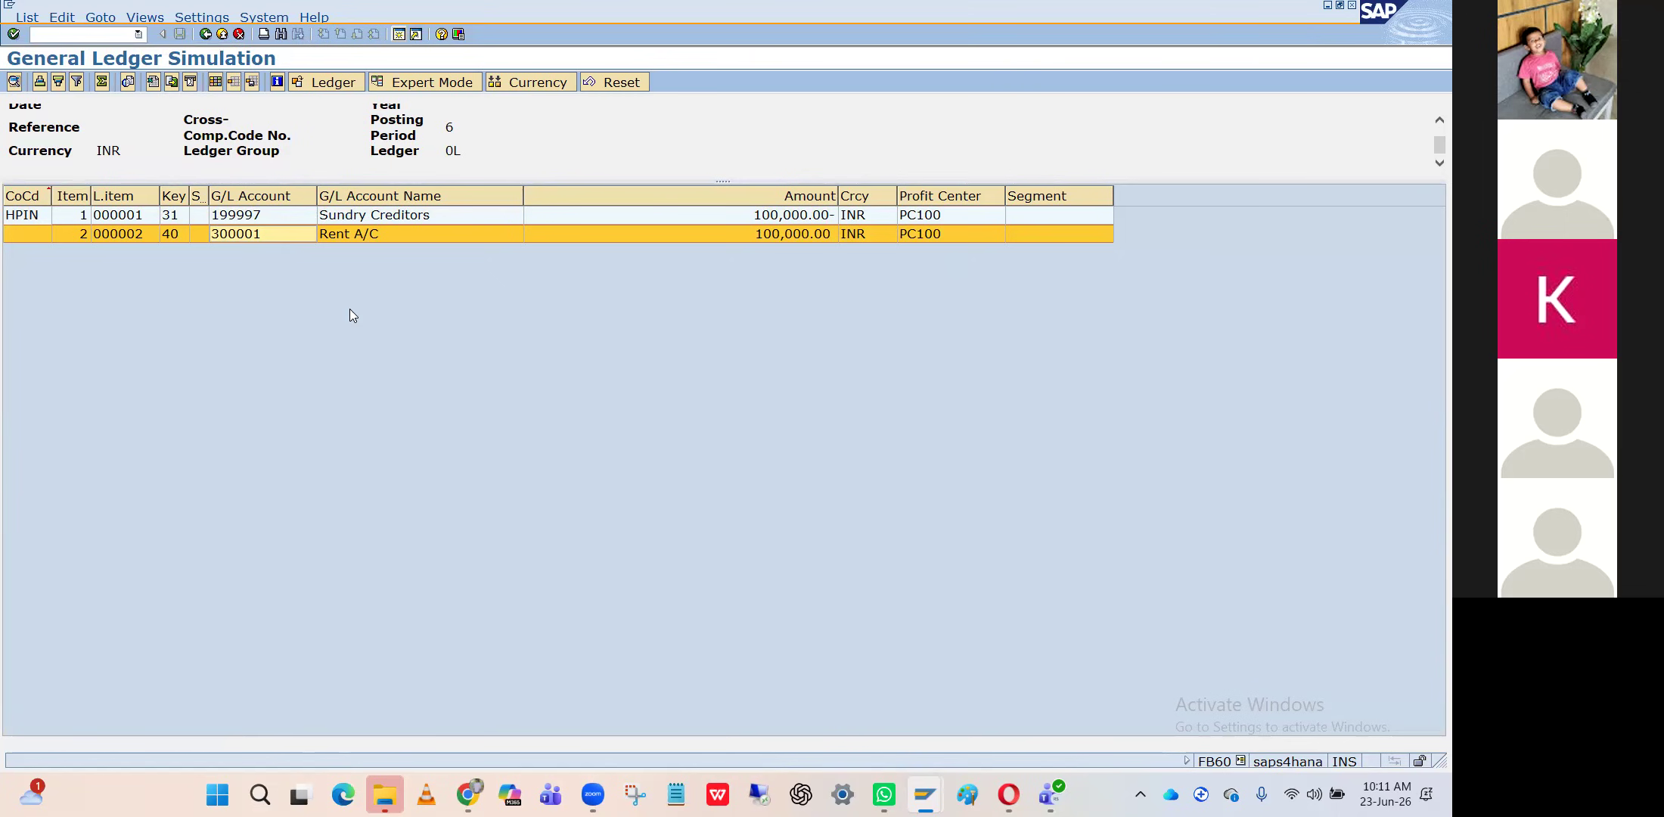
pyautogui.click(270, 219)
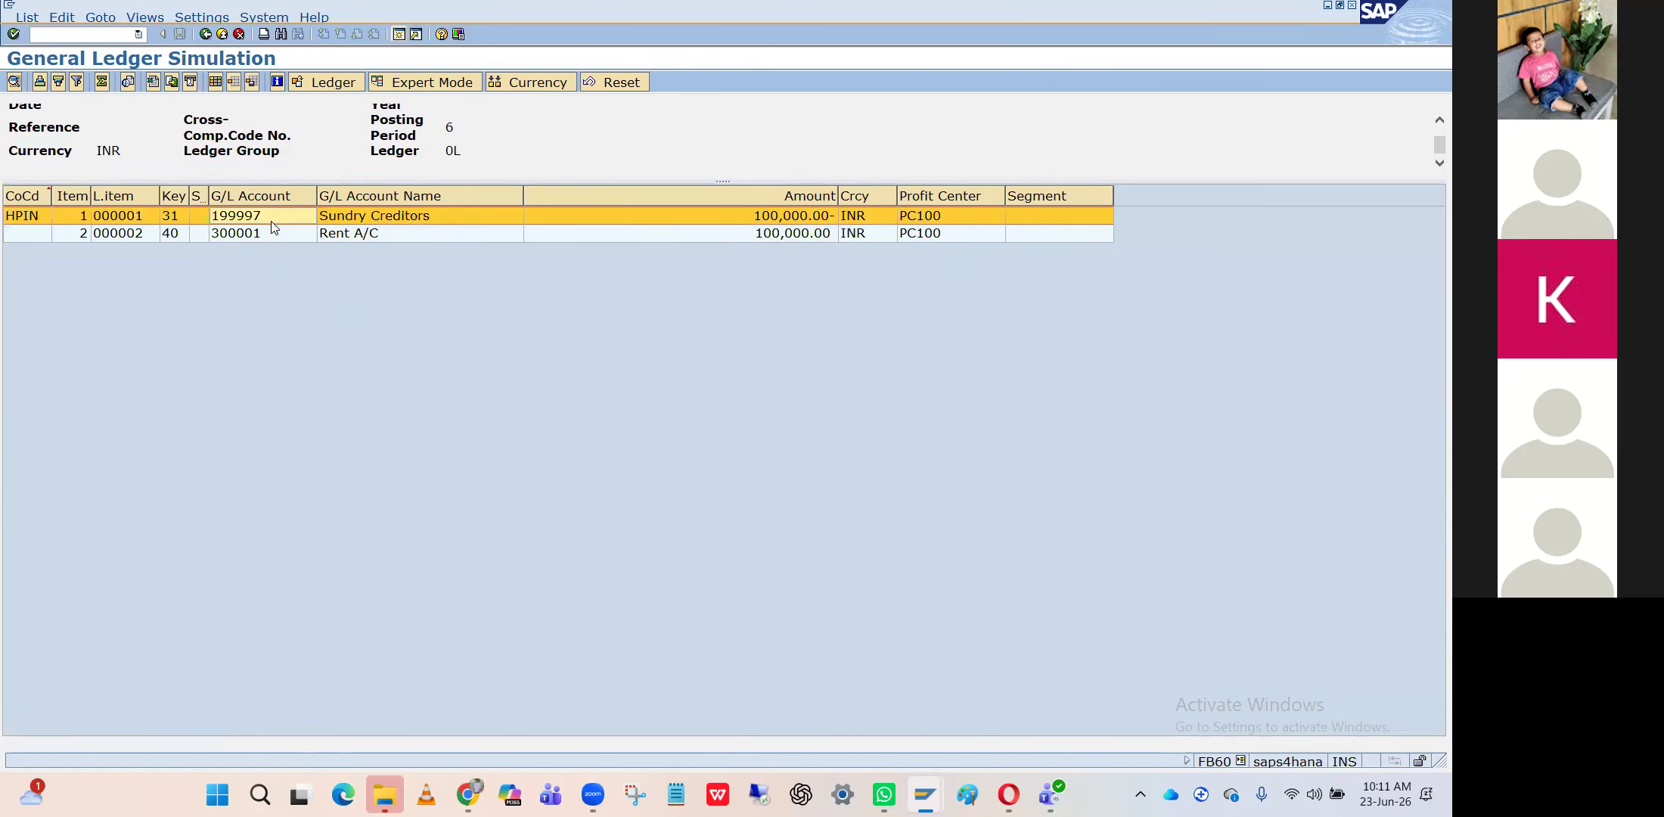
pyautogui.click(171, 219)
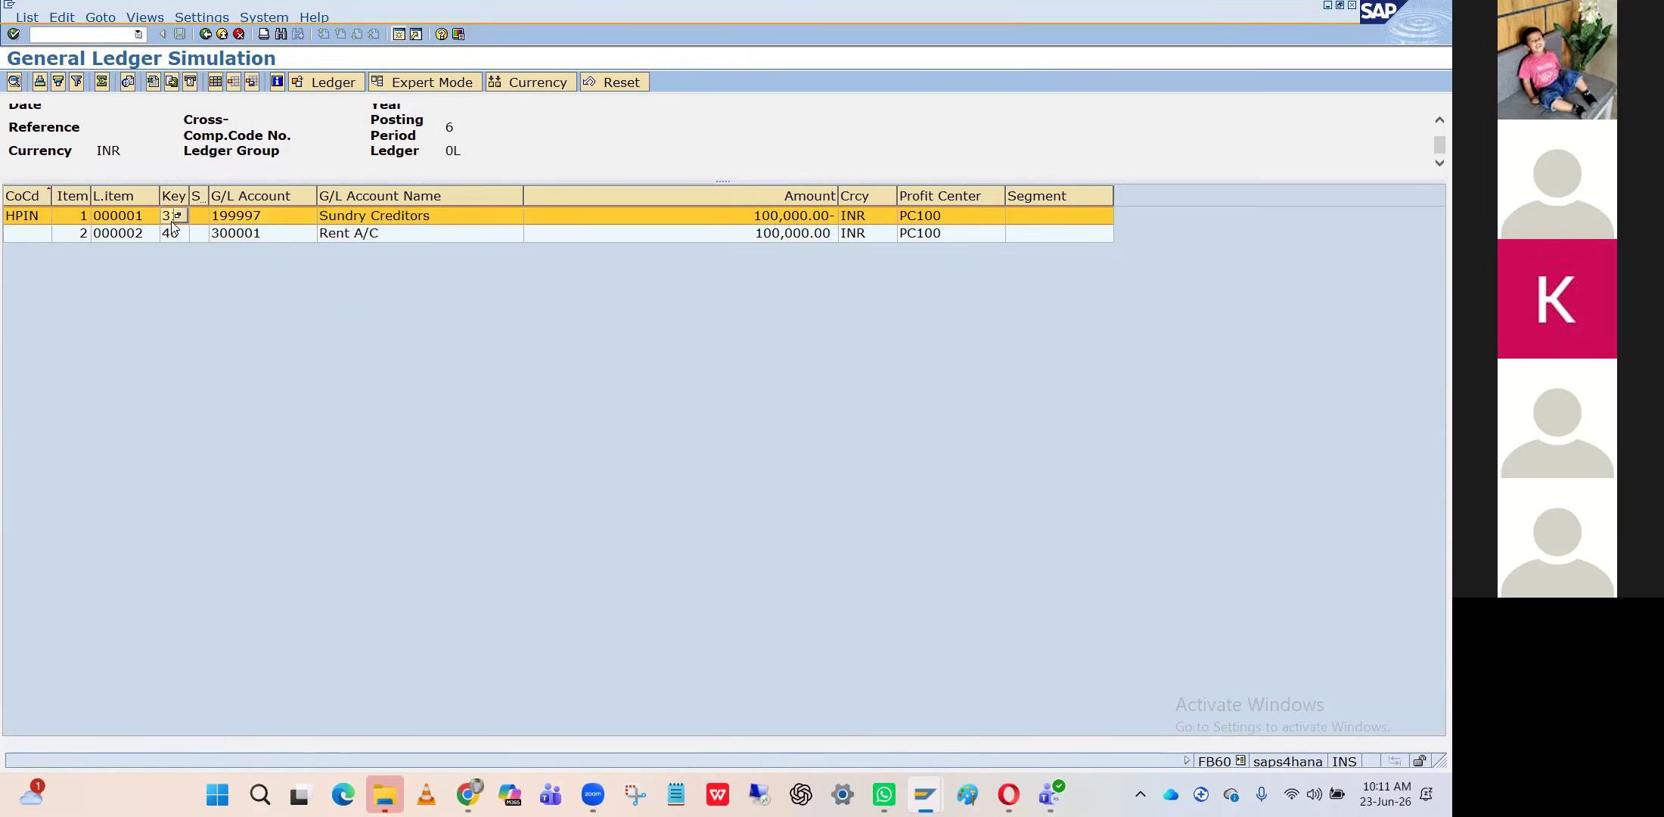
pyautogui.click(290, 217)
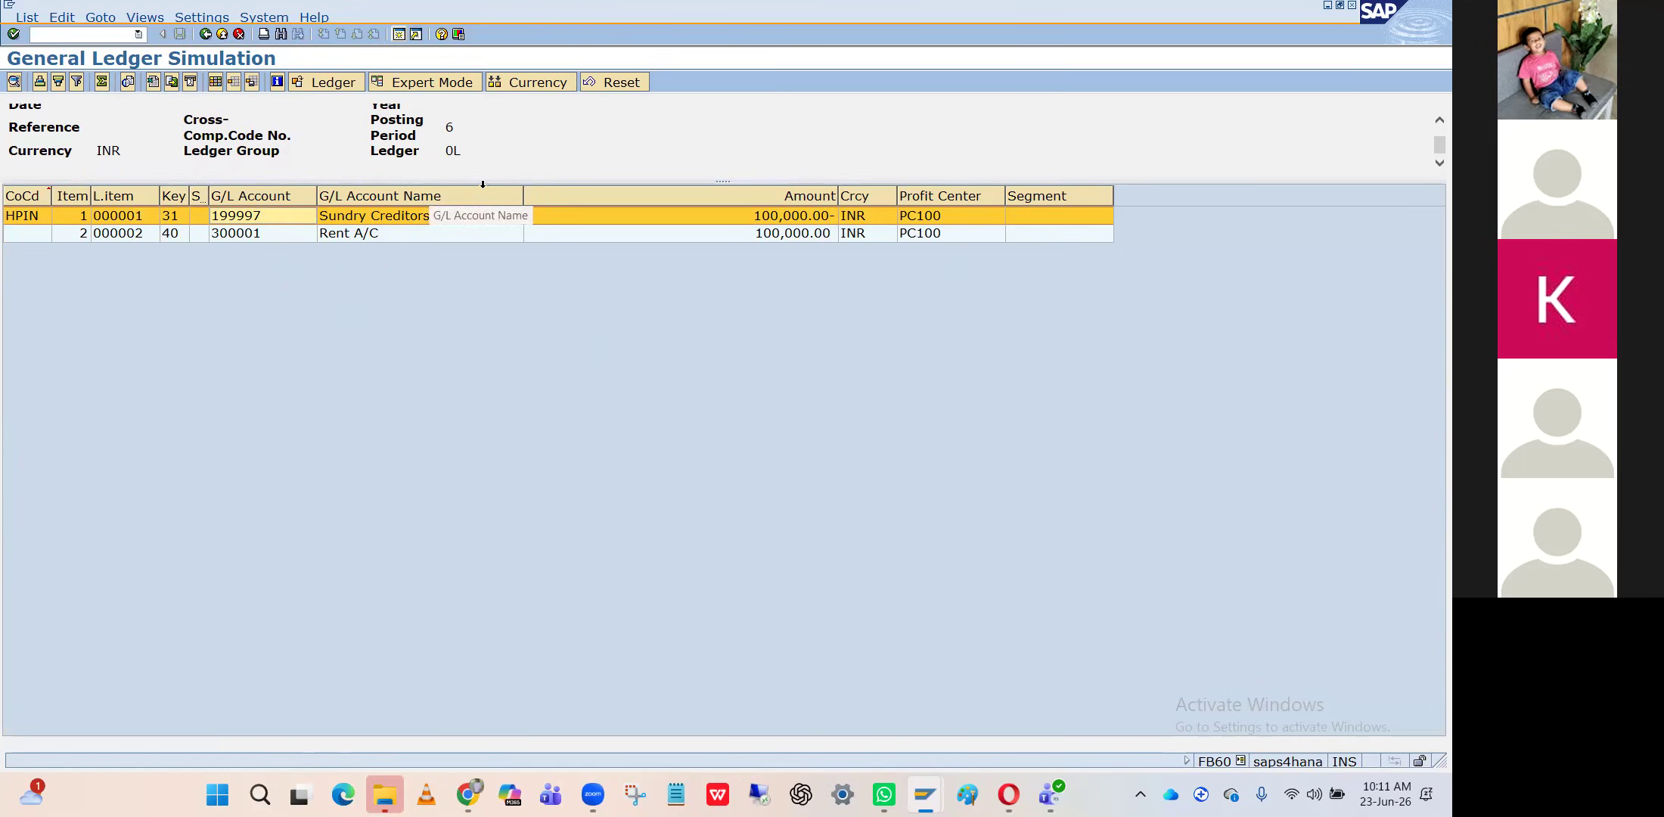
pyautogui.moveTo(483, 182); pyautogui.dragTo(493, 290)
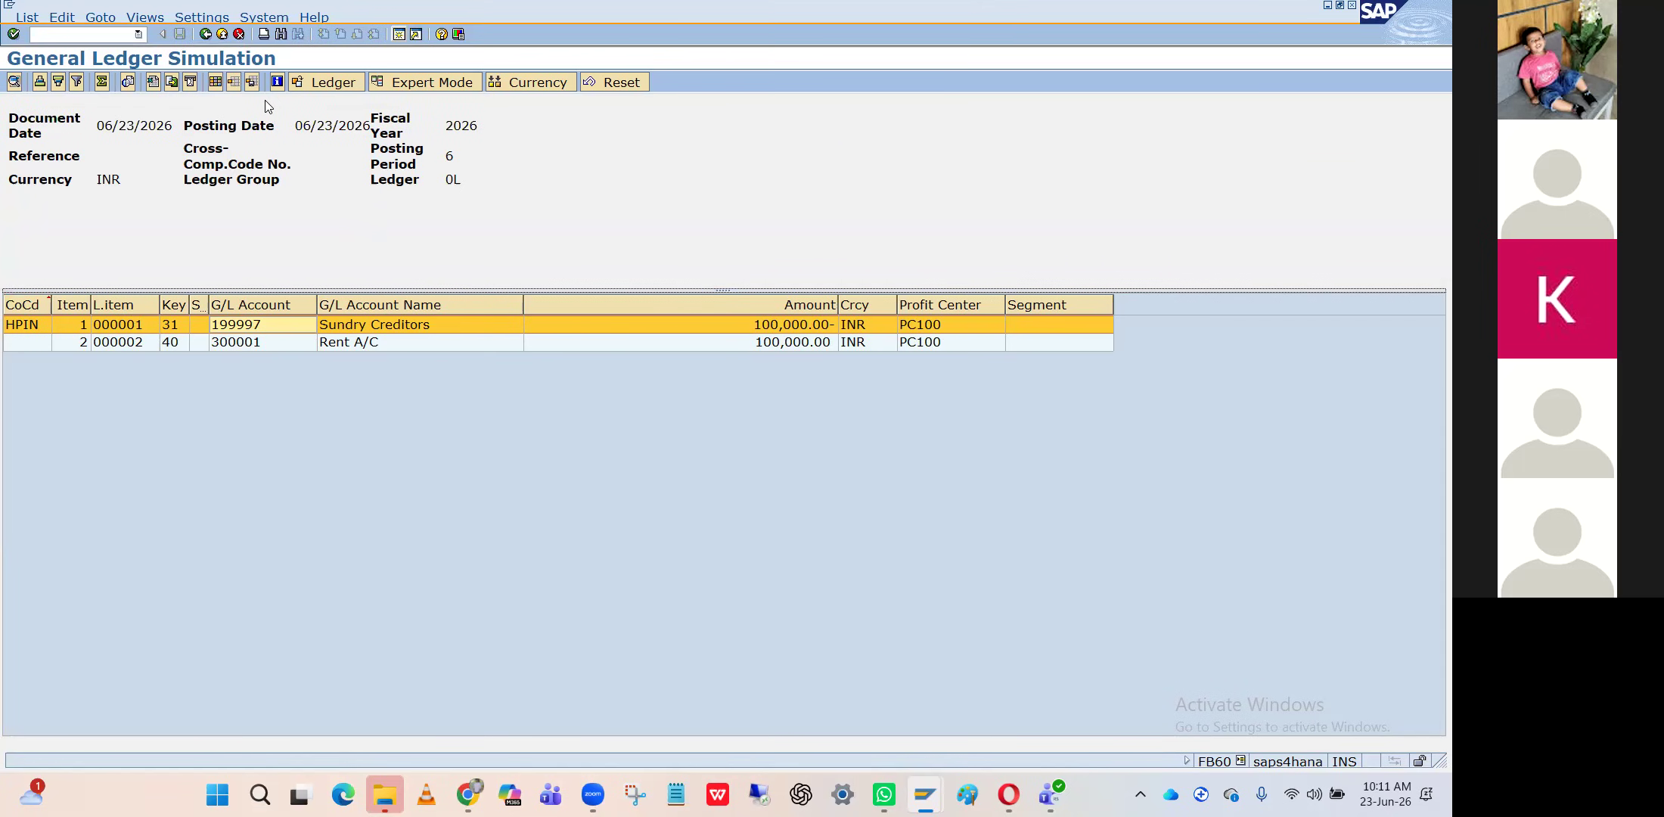
pyautogui.click(221, 34)
pyautogui.click(409, 339)
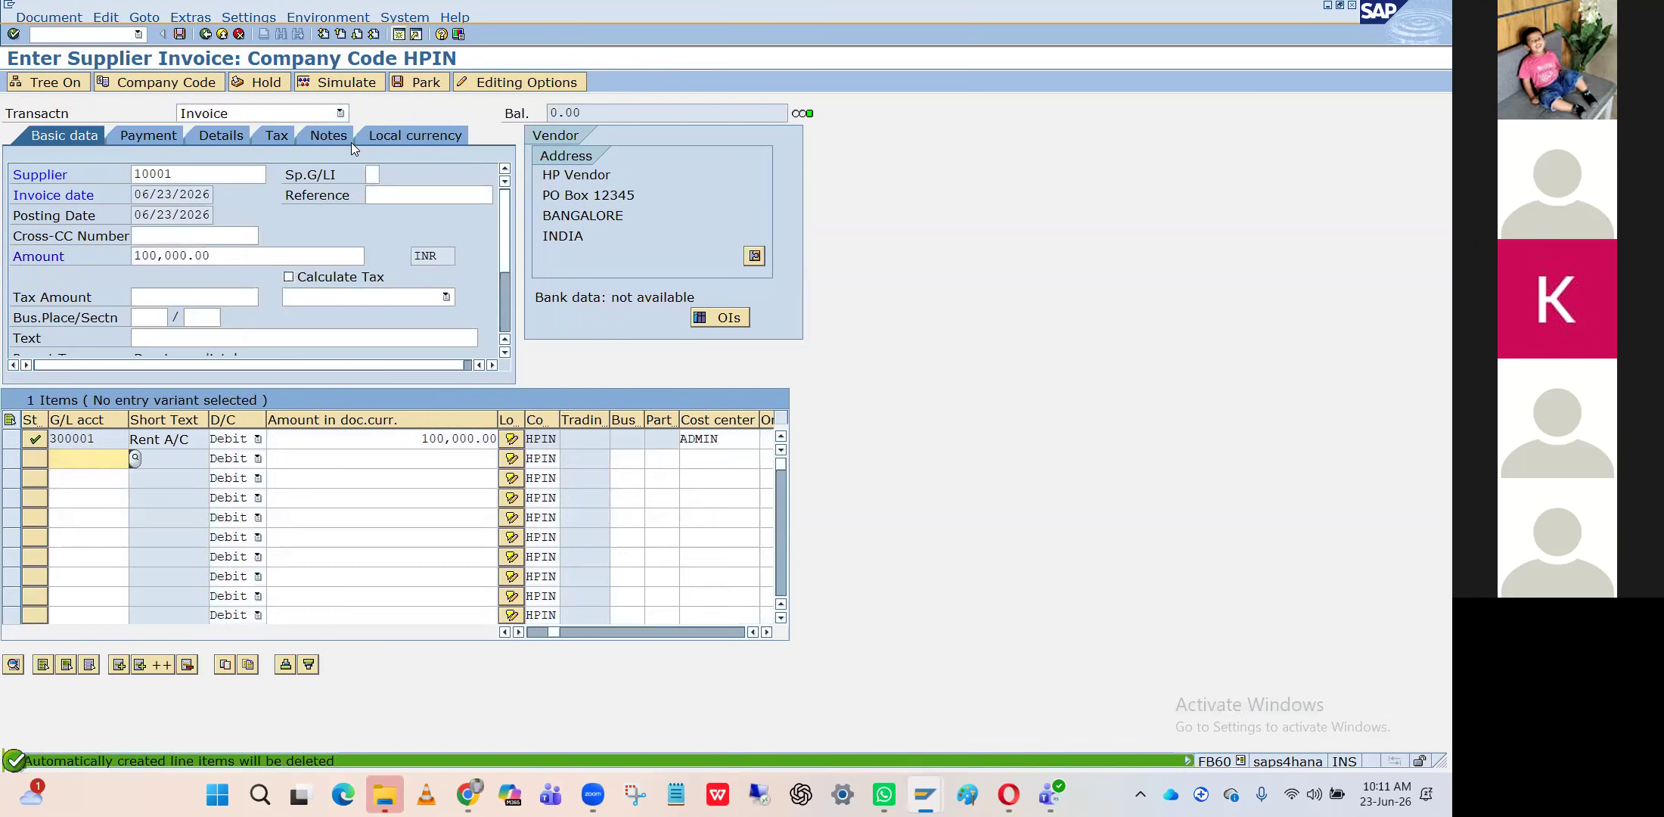
# Simulate the invoice again, check the posting keys of the vendor and rent items, and return to the entry
pyautogui.click(341, 84)
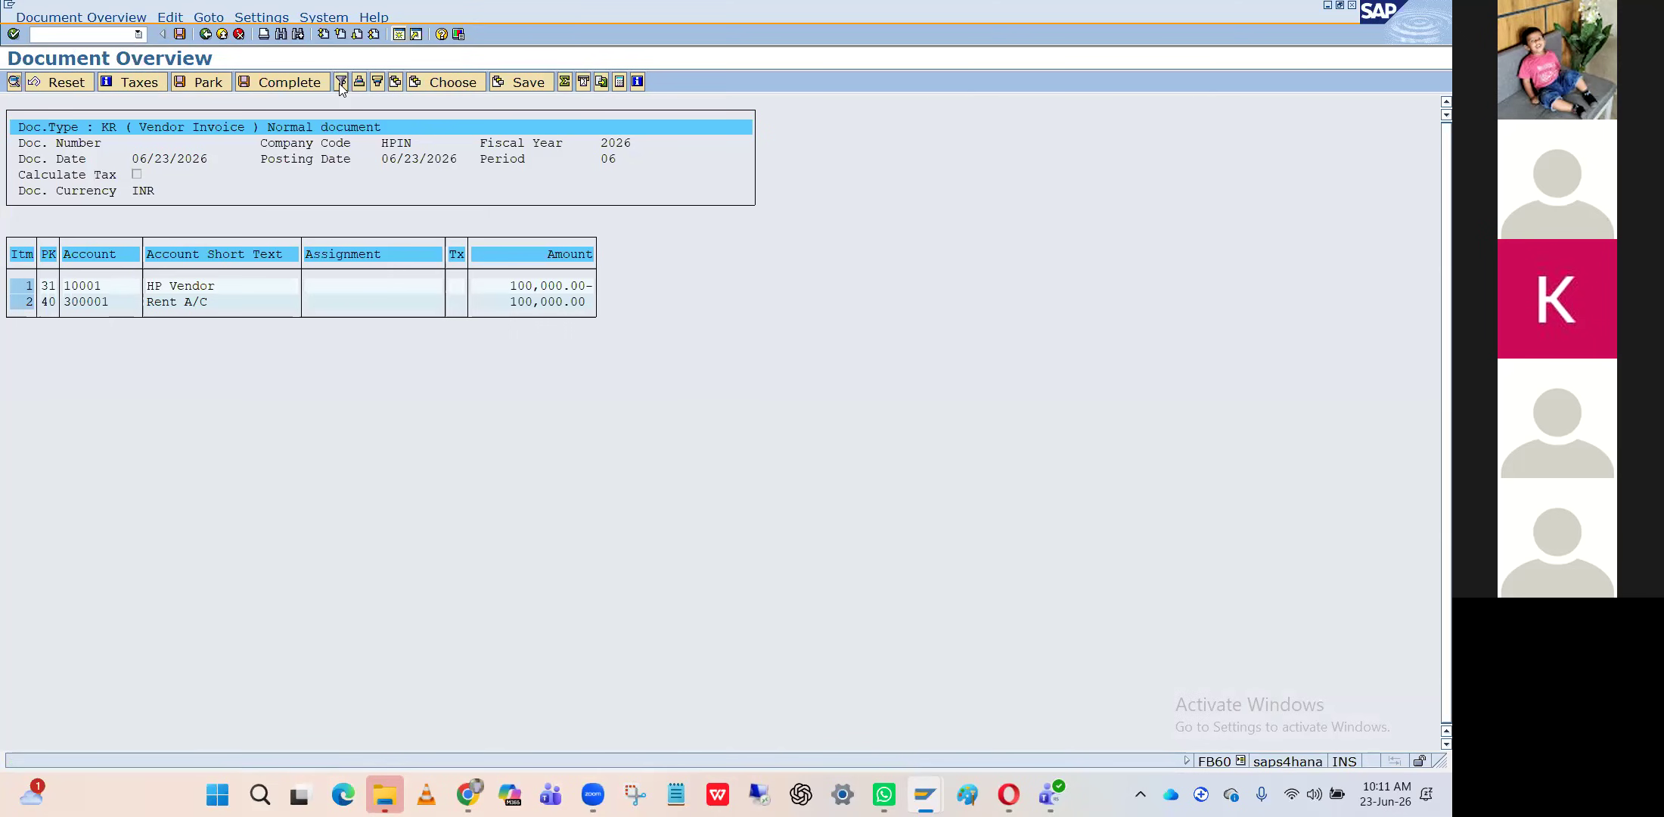
pyautogui.click(50, 288)
pyautogui.click(82, 287)
pyautogui.click(156, 290)
pyautogui.click(51, 290)
pyautogui.click(52, 303)
pyautogui.click(204, 37)
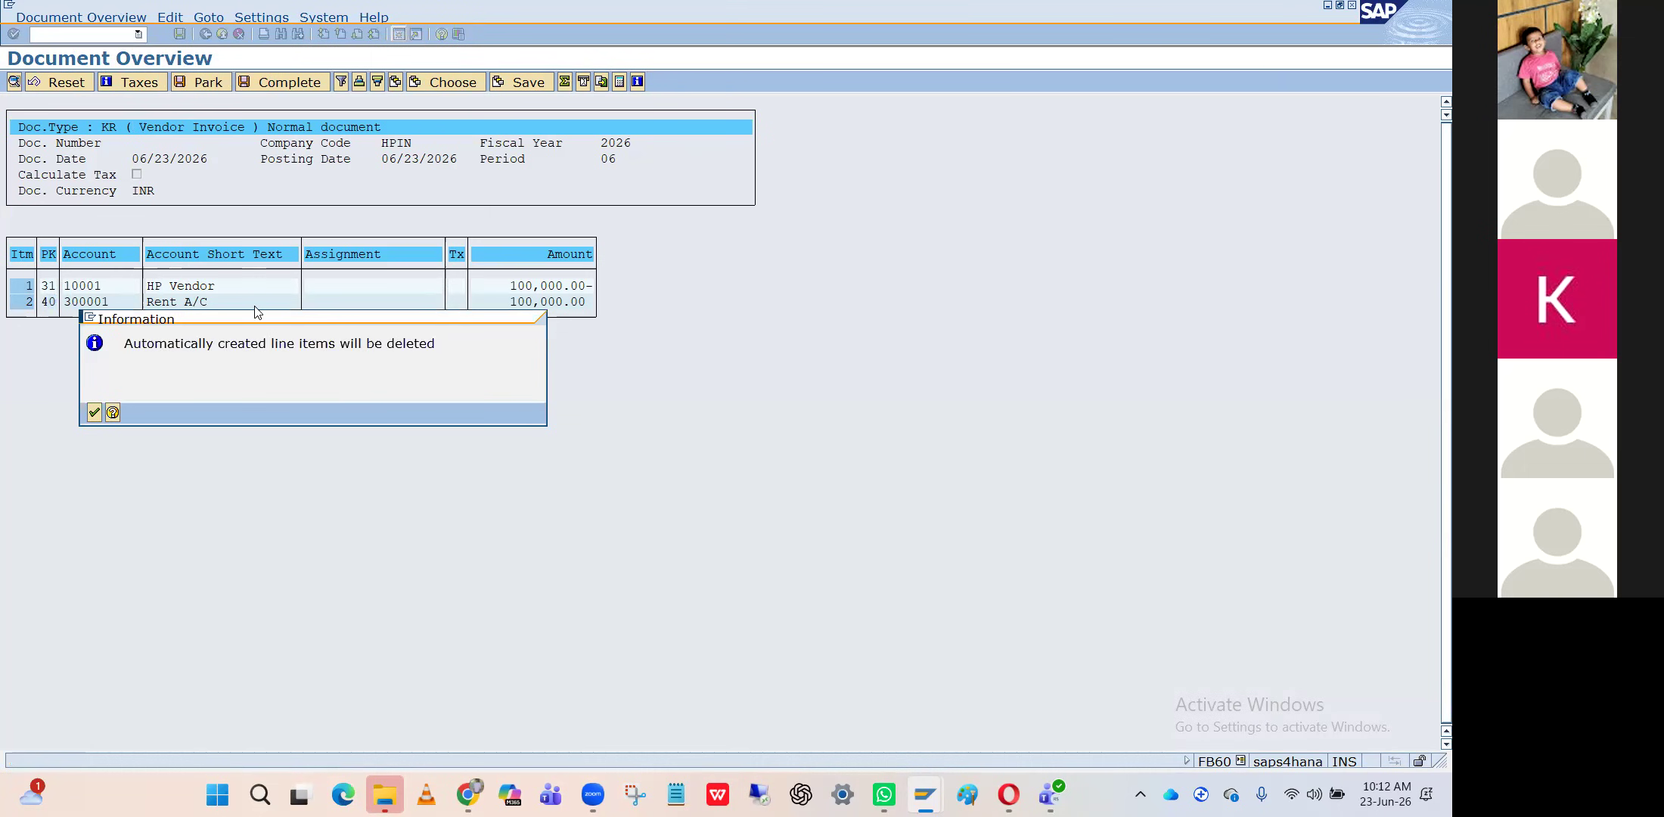
pyautogui.press('Return')
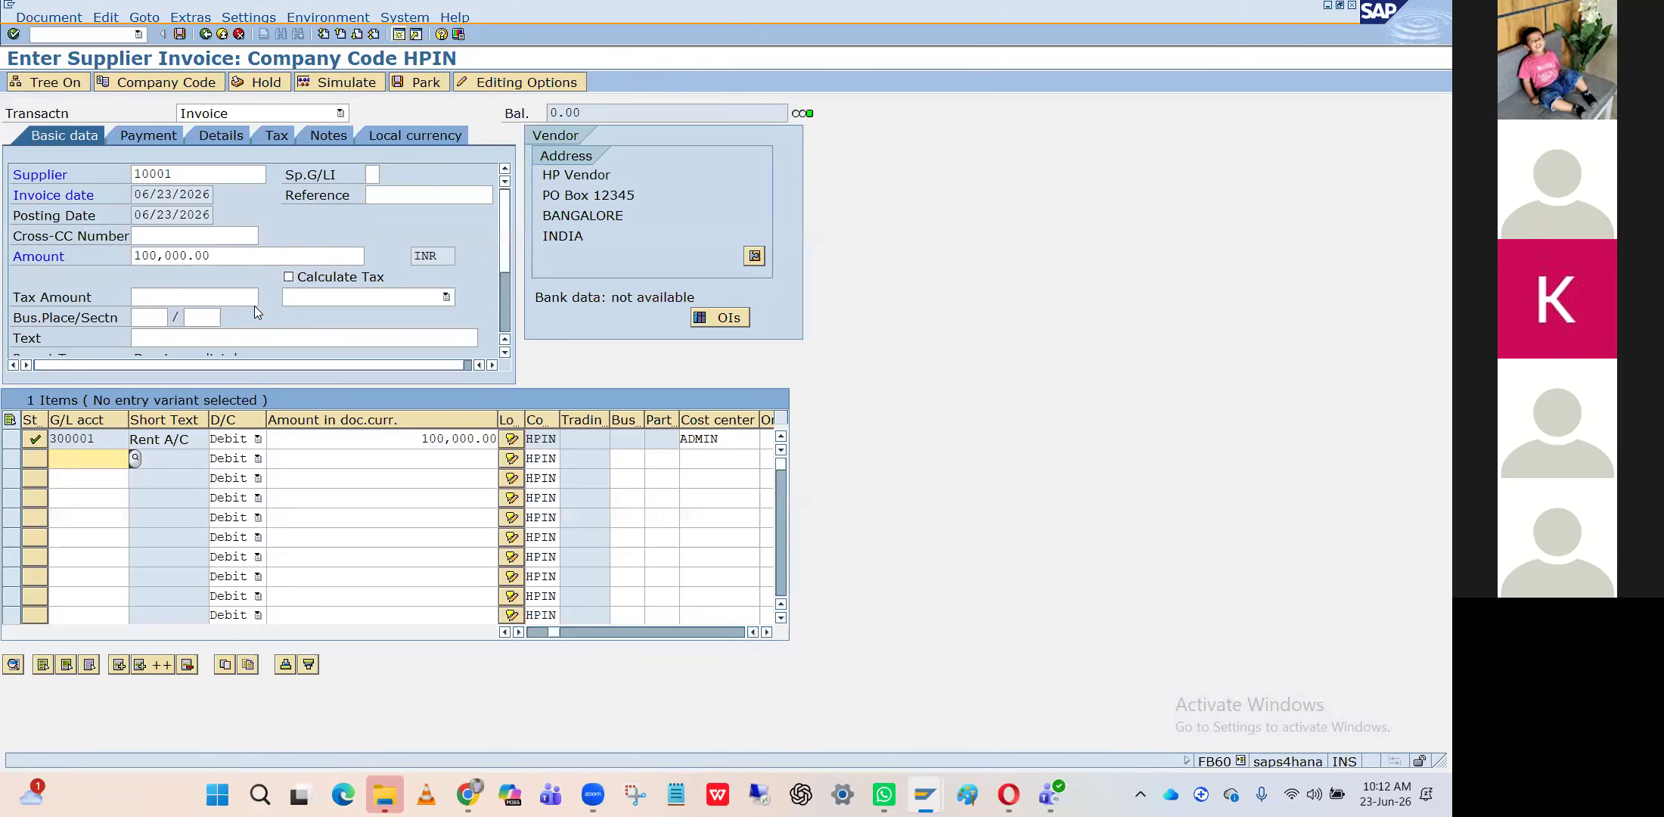
# Simulate the general ledger again and examine the G/L accounts on the Sundry Creditors and Rent A/C lines
pyautogui.click(58, 18)
pyautogui.click(83, 149)
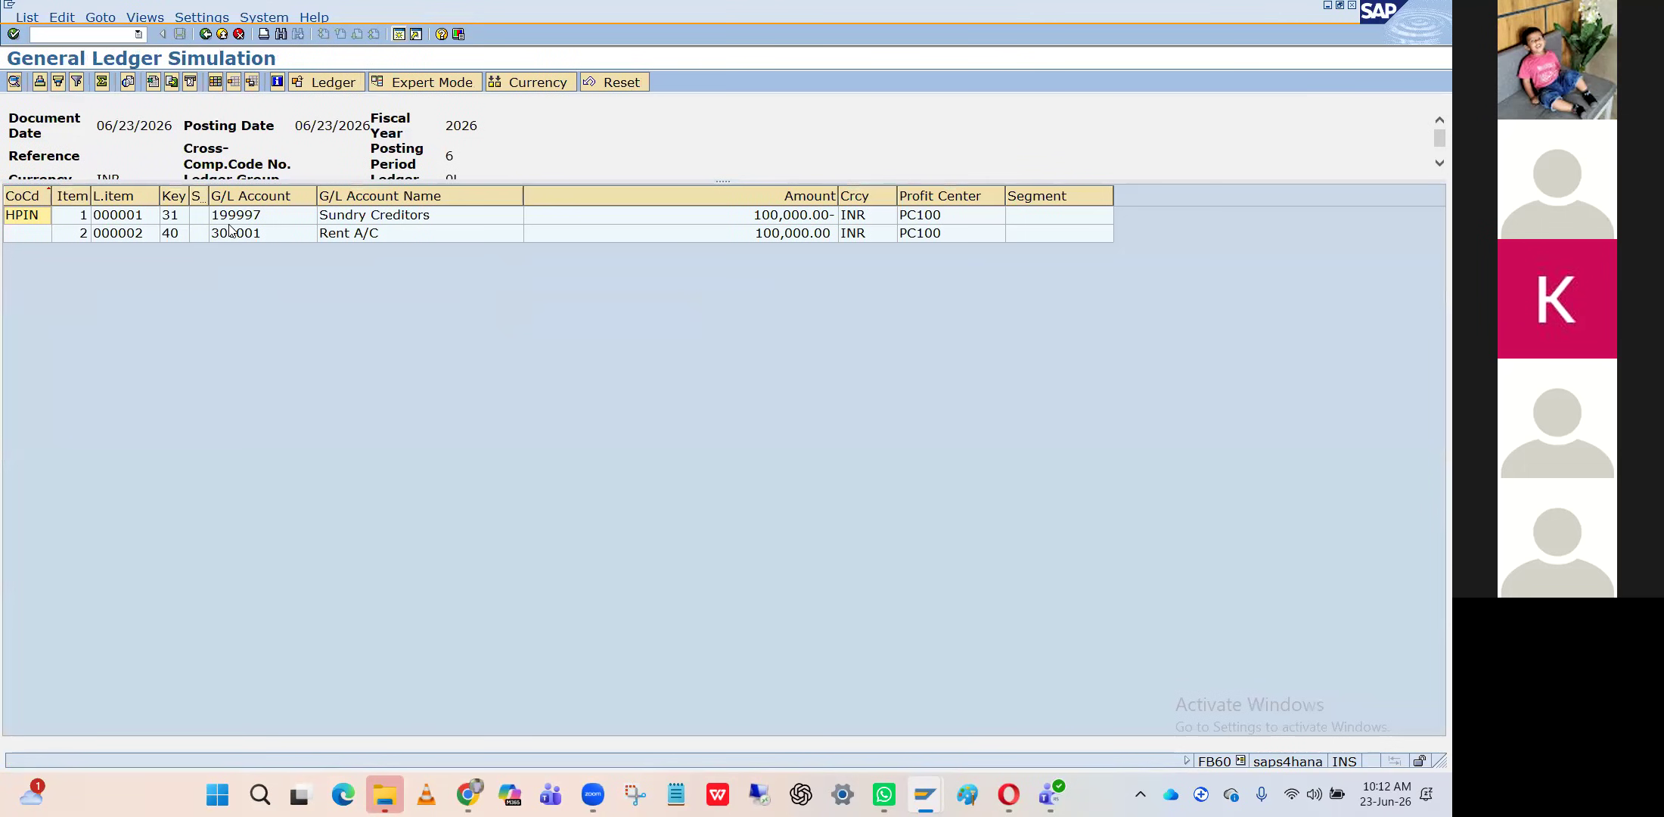
pyautogui.click(242, 221)
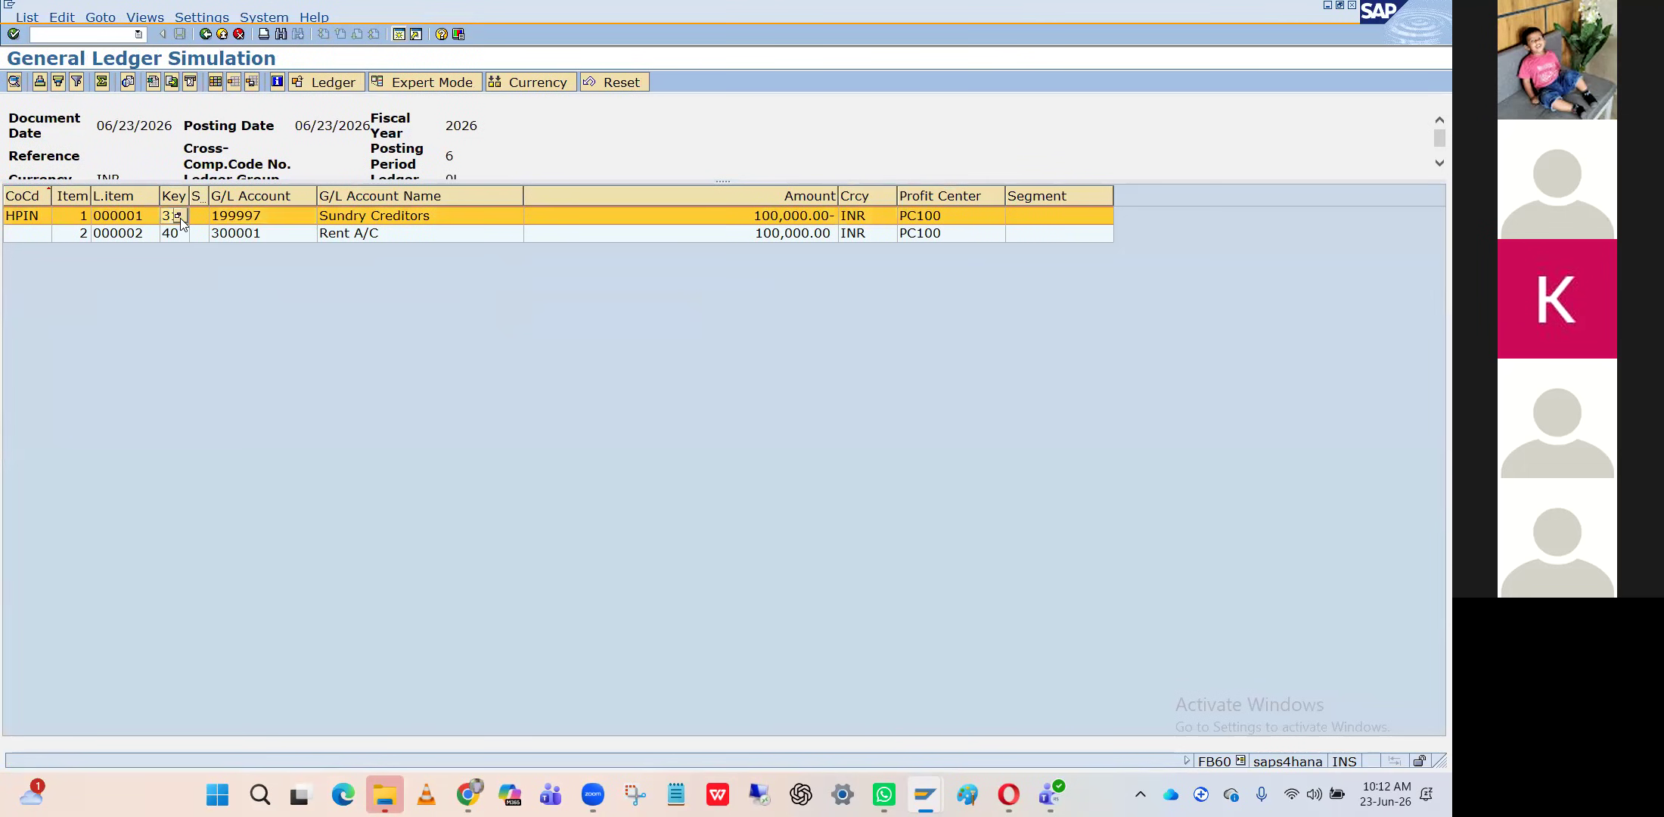
pyautogui.click(247, 222)
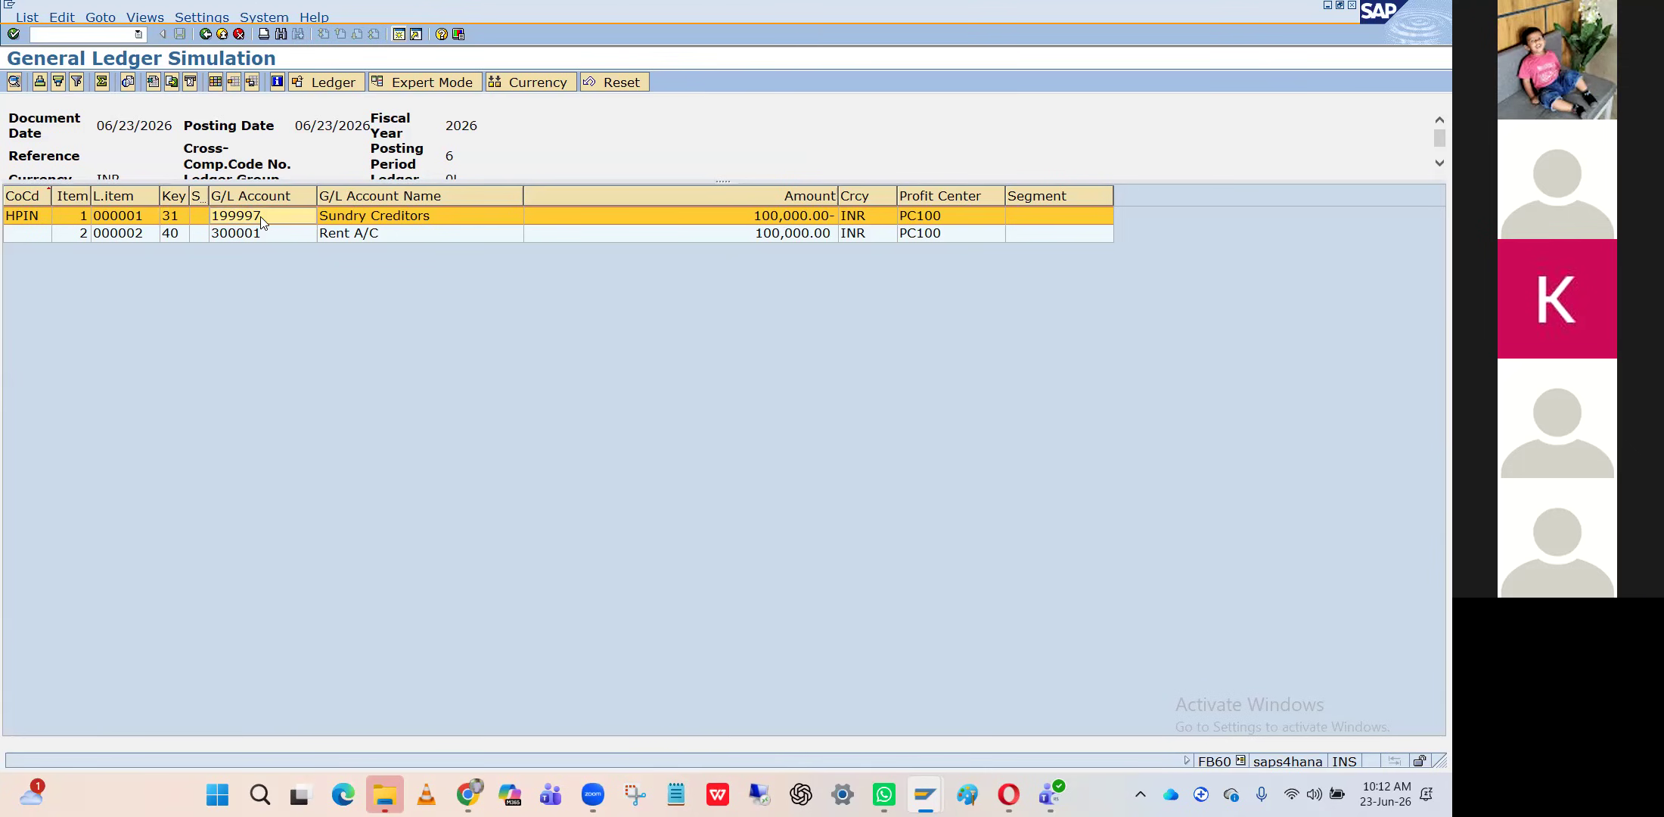
pyautogui.click(262, 230)
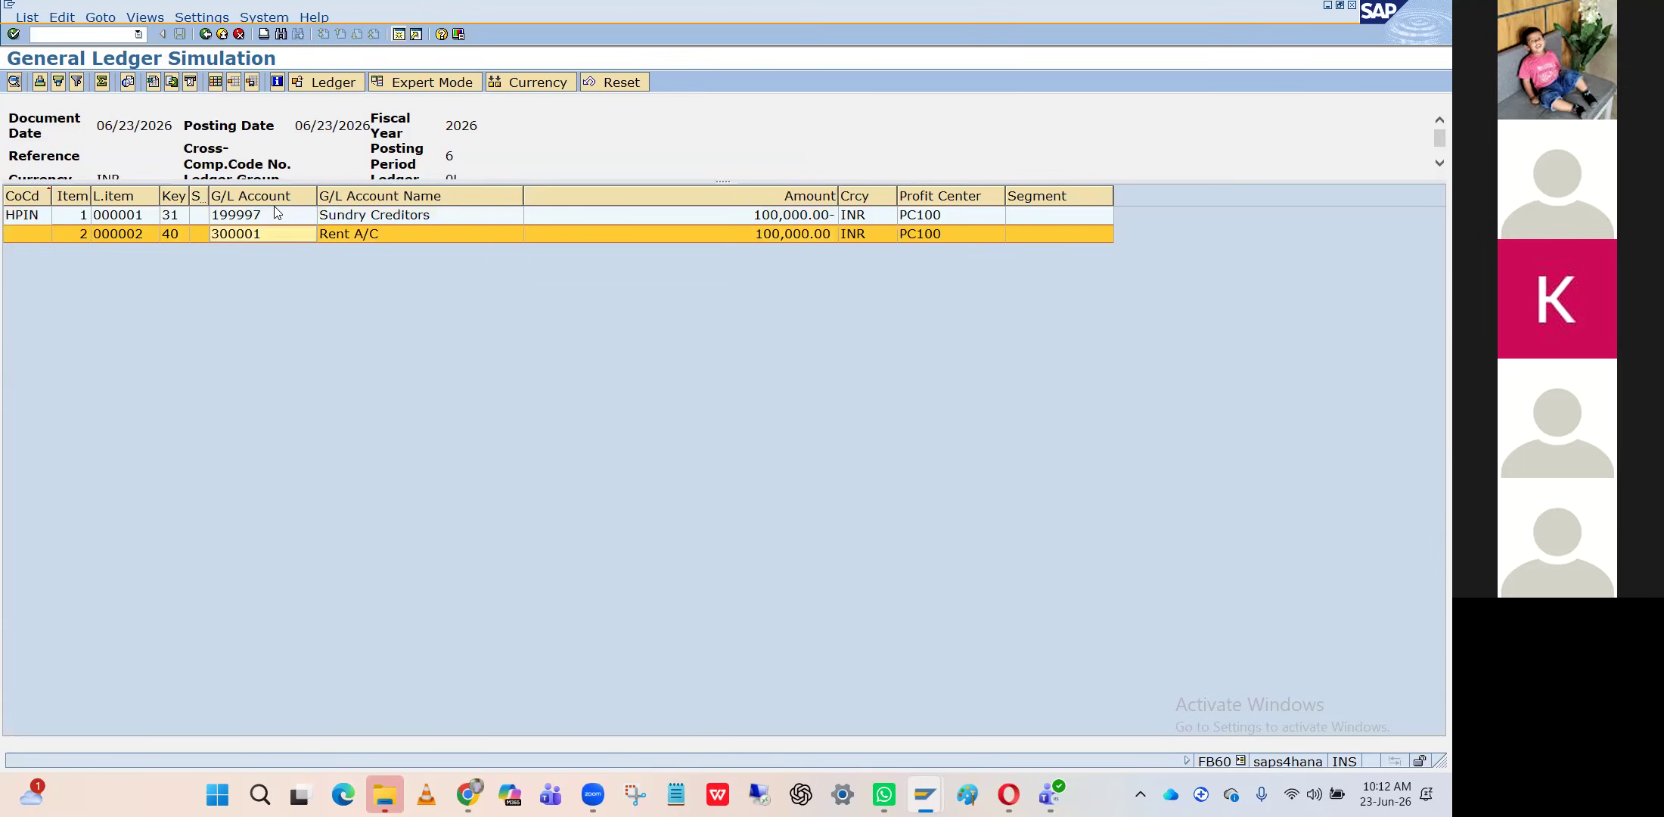
pyautogui.click(269, 219)
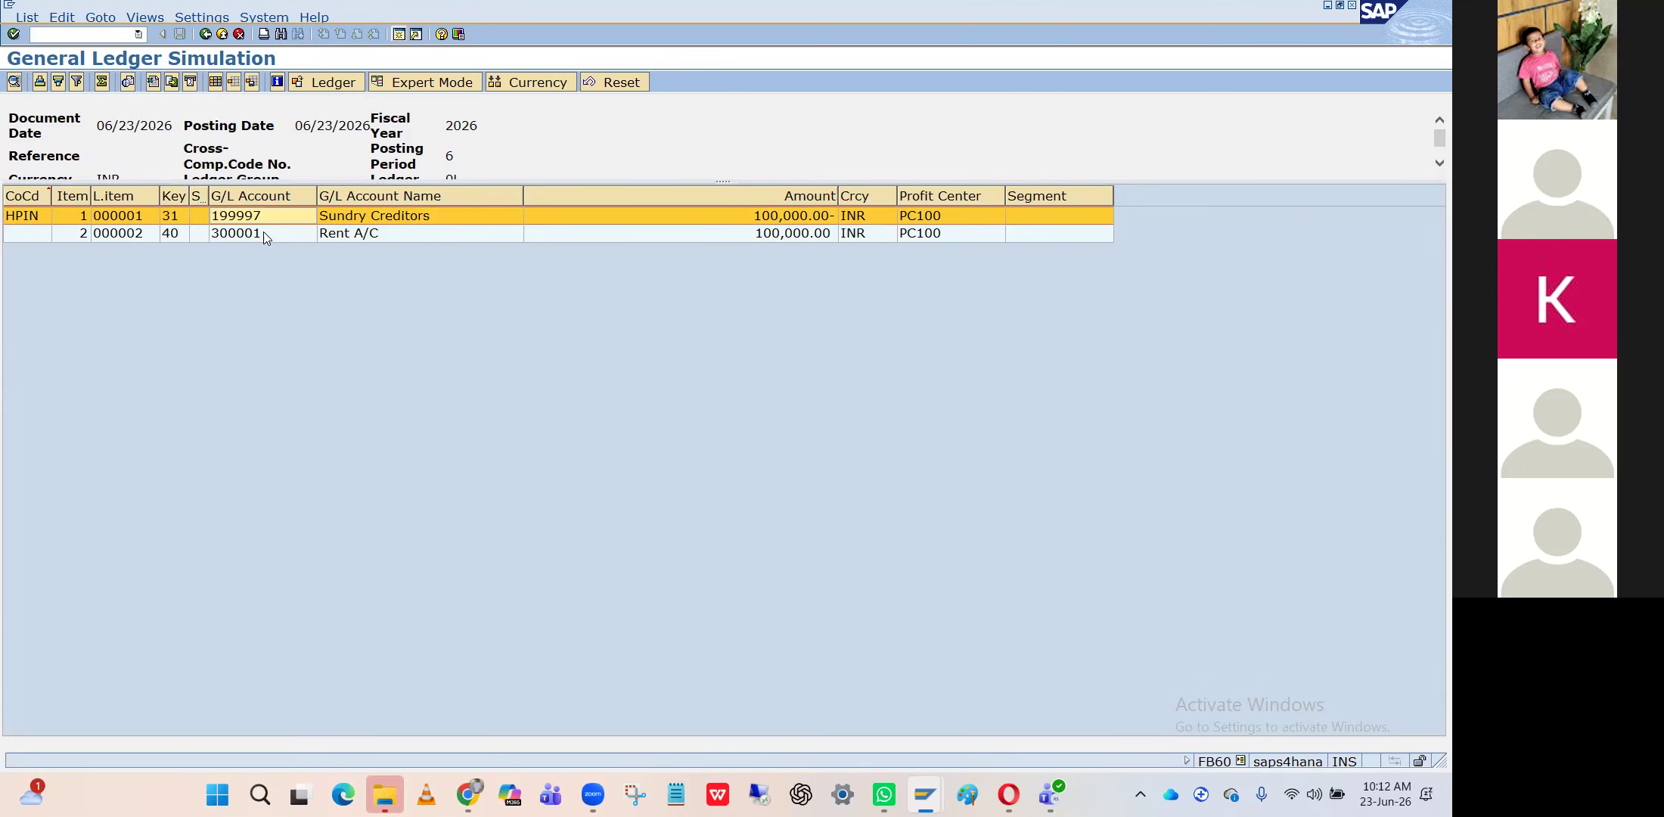
pyautogui.click(263, 232)
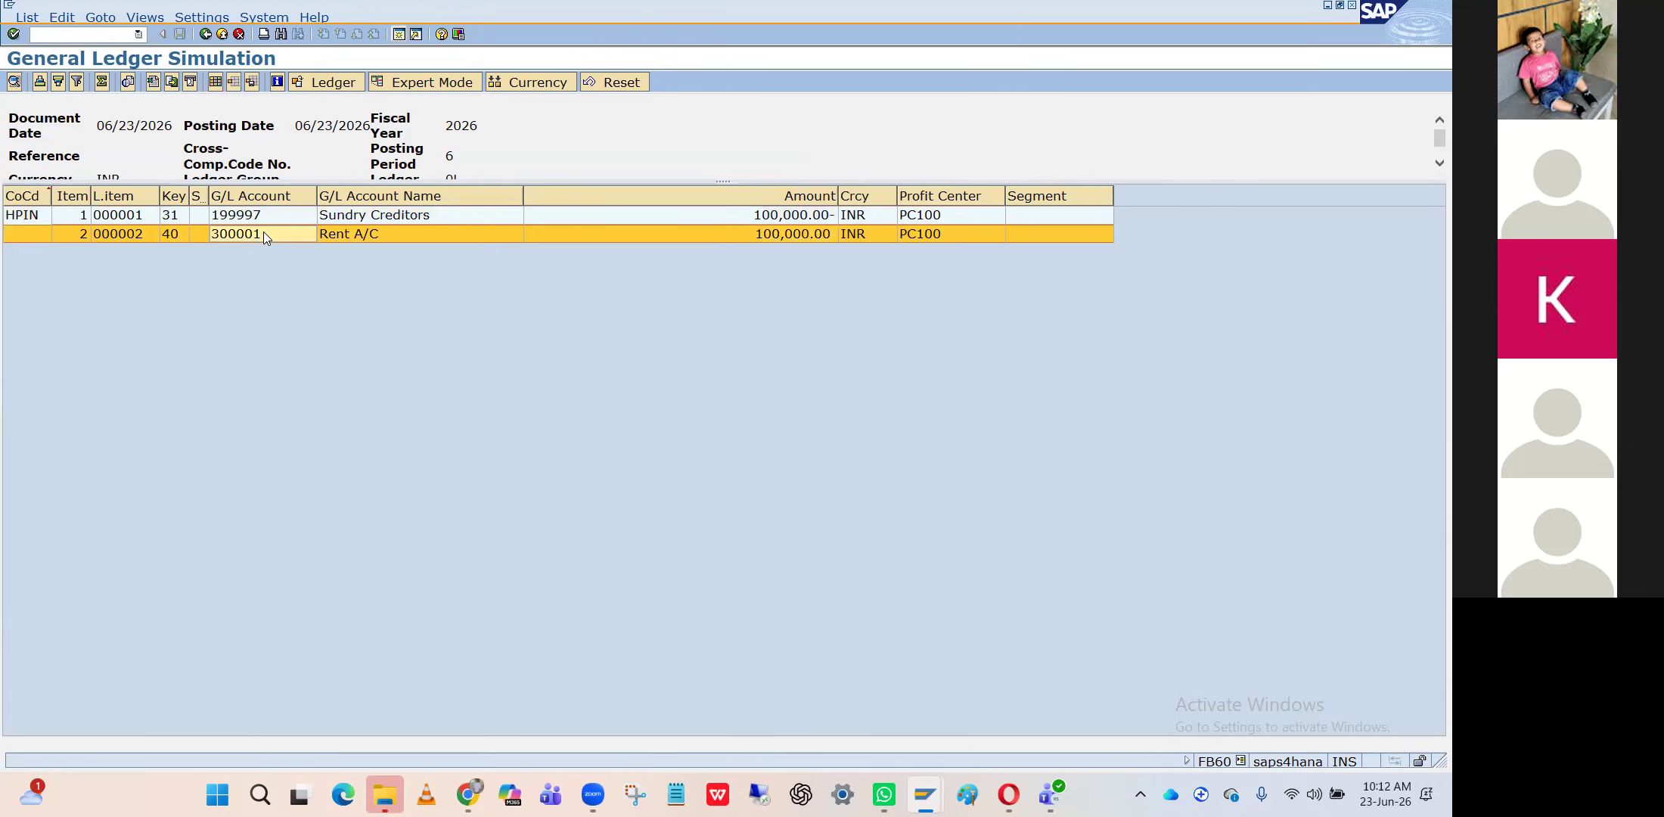
pyautogui.click(262, 218)
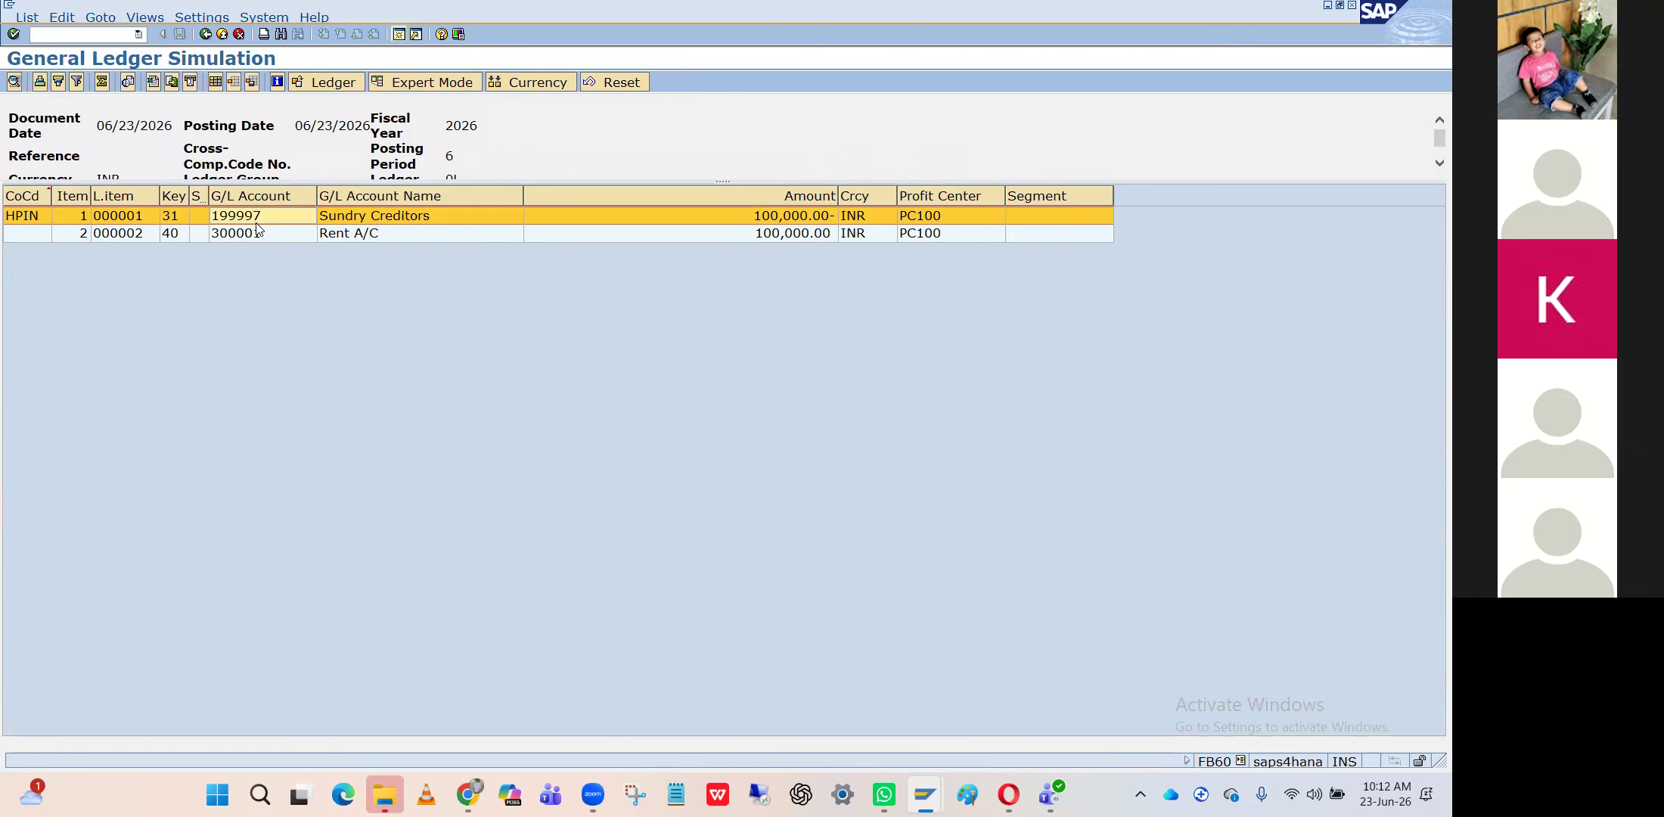
# Leave the general ledger simulation and post the supplier invoice
pyautogui.click(206, 35)
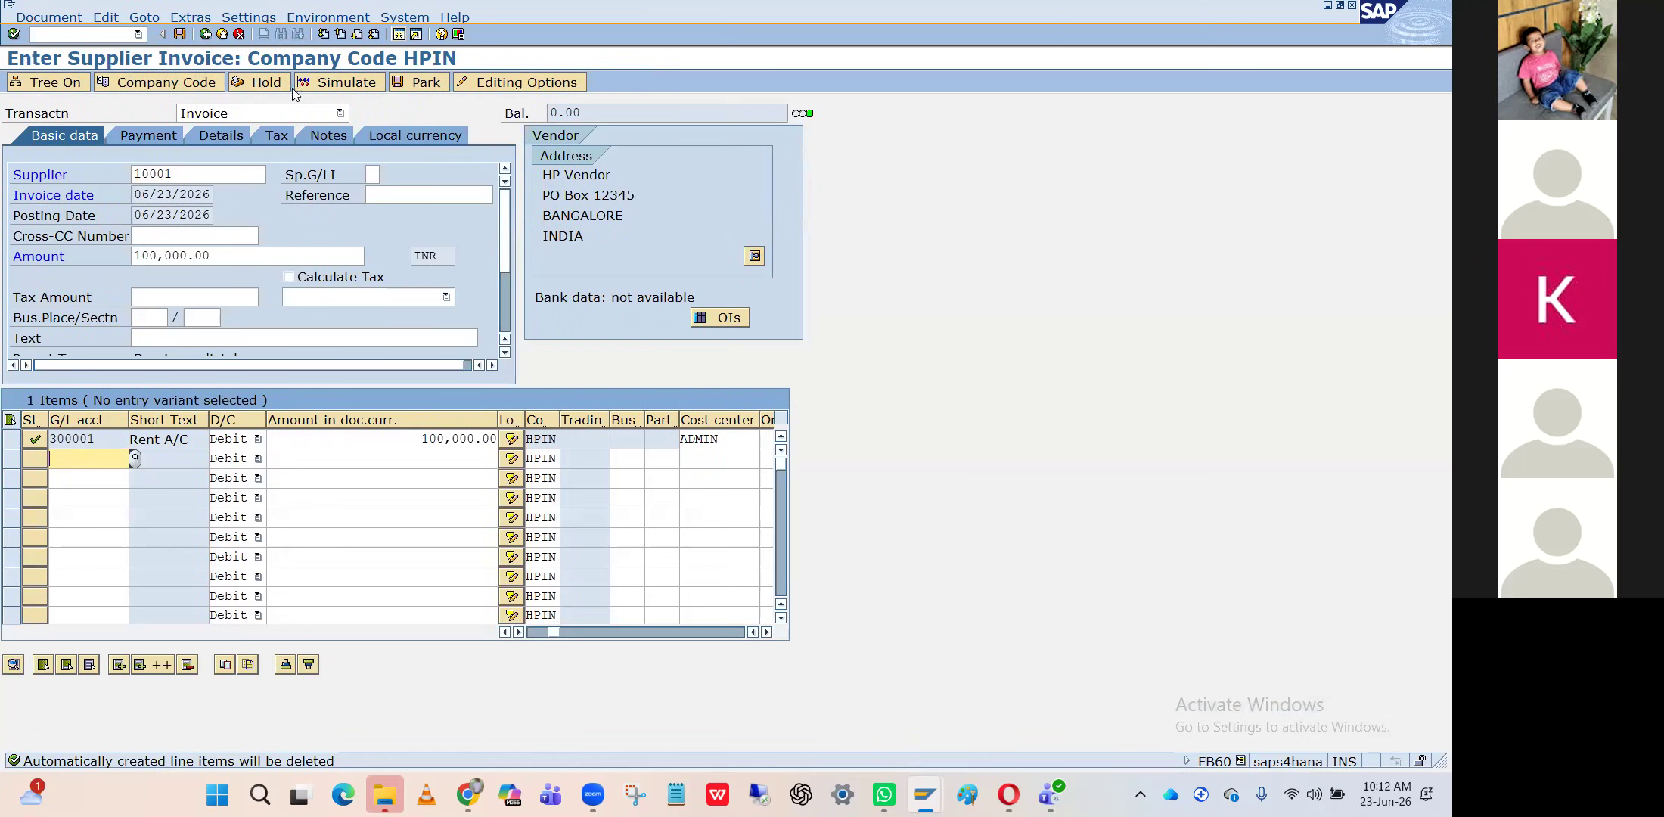
pyautogui.click(181, 34)
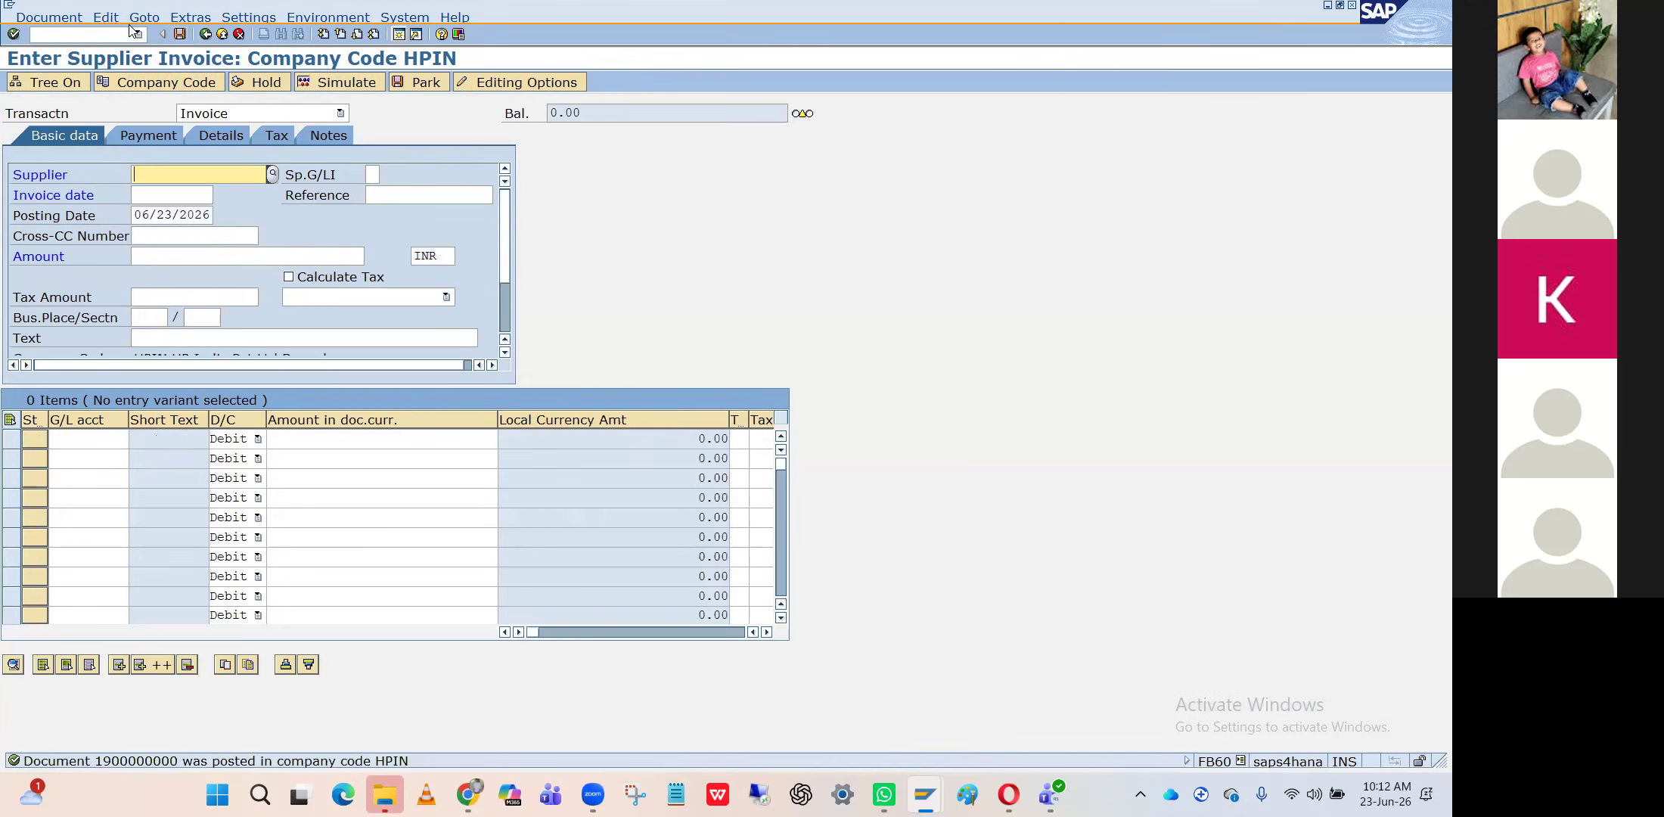
# Display the posted supplier invoice and check the vendor and Rent A/C accounts in the data entry view
pyautogui.click(67, 18)
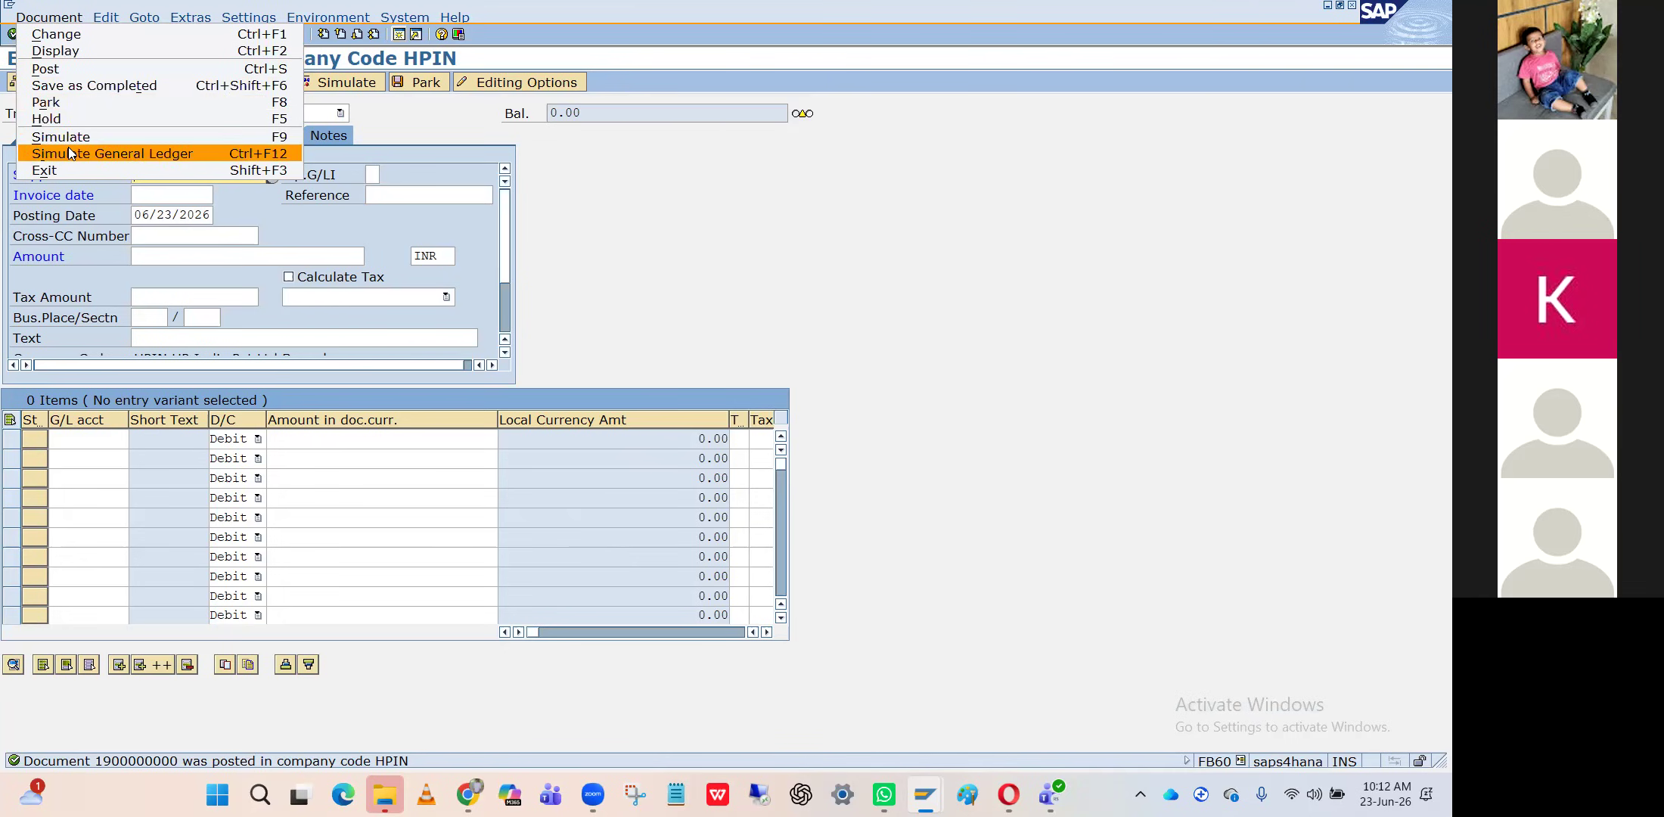
pyautogui.click(62, 51)
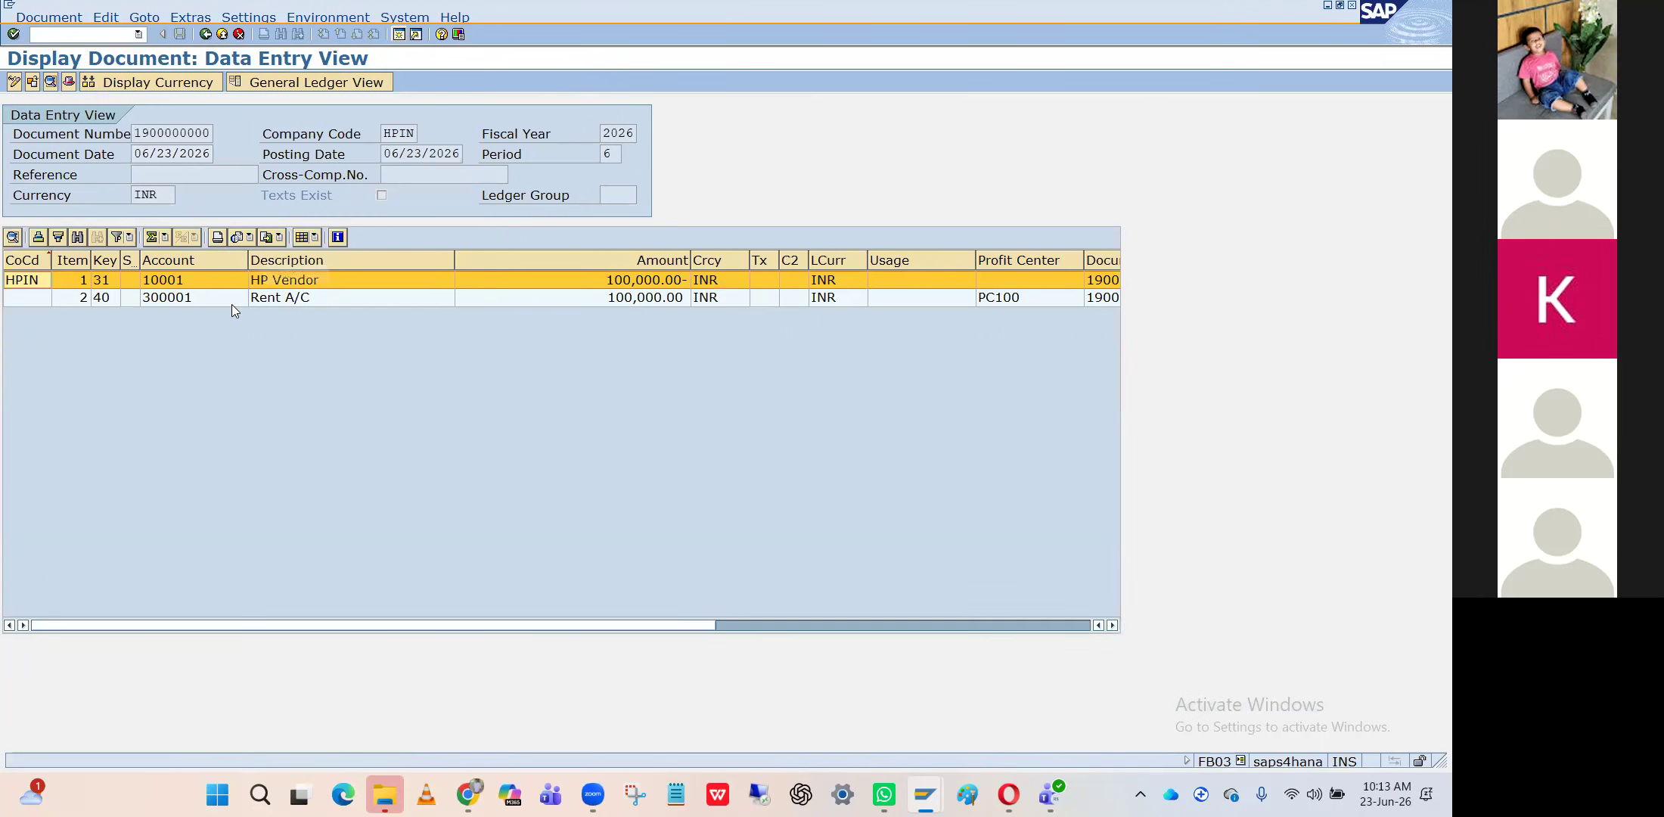
pyautogui.click(205, 299)
pyautogui.click(206, 286)
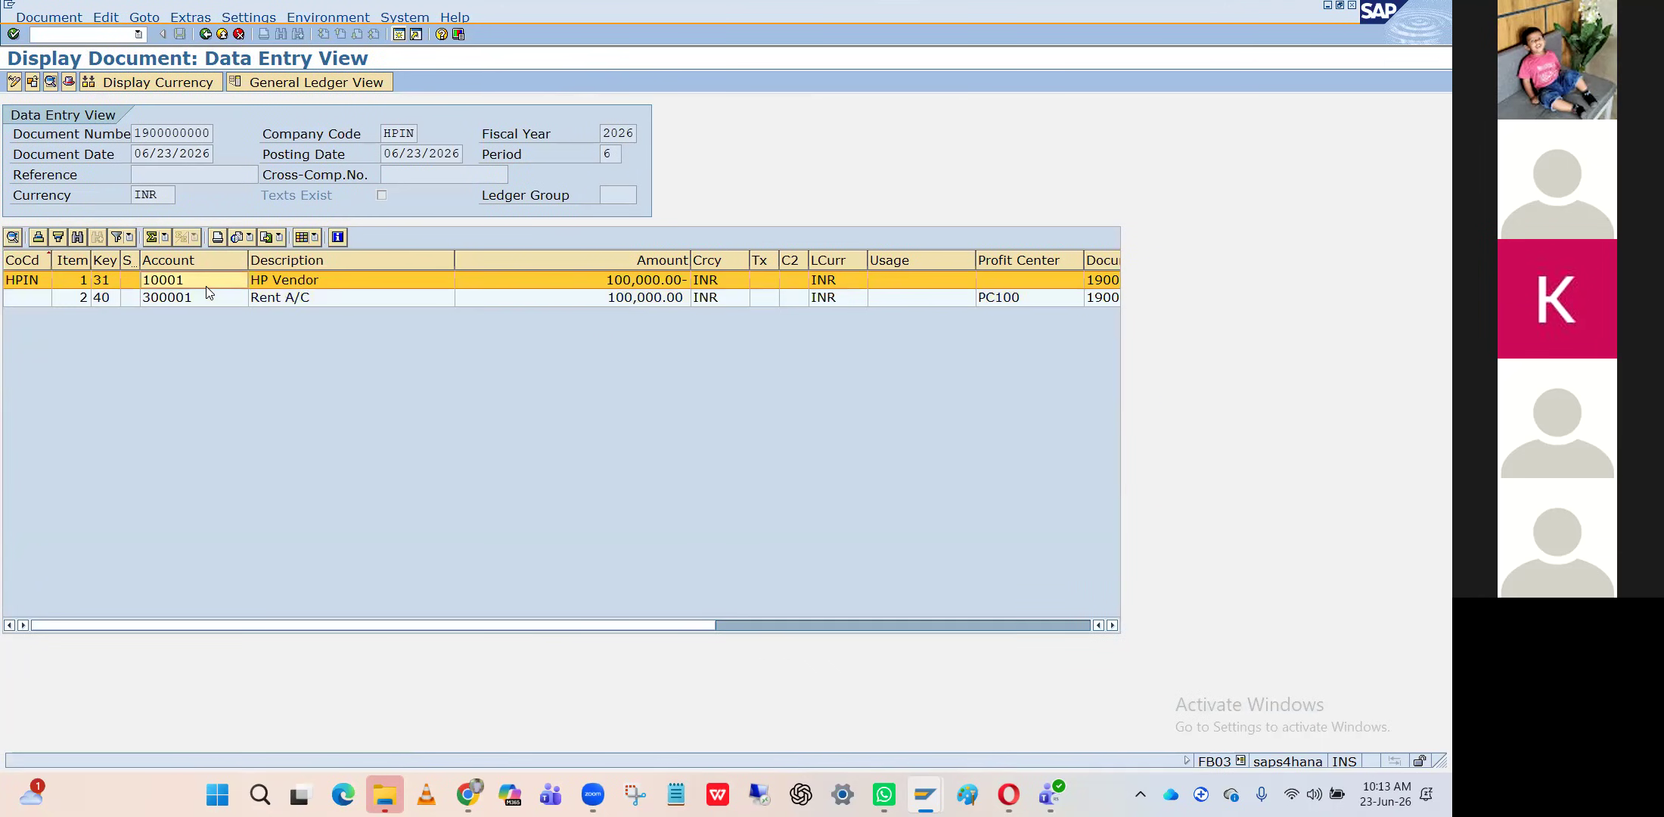
pyautogui.click(204, 297)
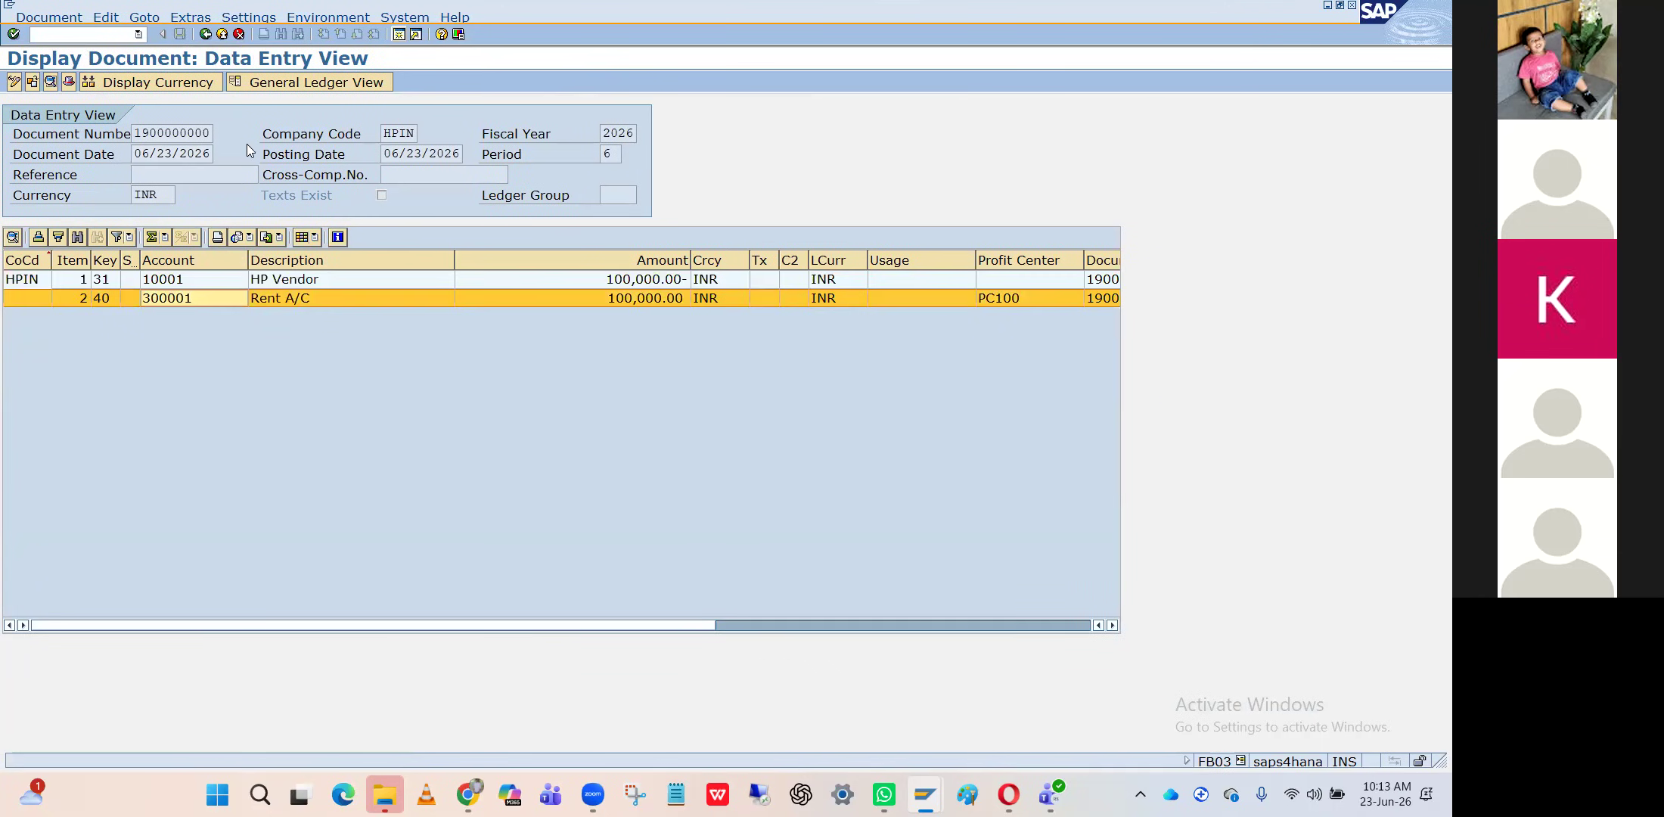
# Show the document's general ledger view and check the G/L account on the Sundry Creditors line
pyautogui.click(303, 82)
pyautogui.click(252, 346)
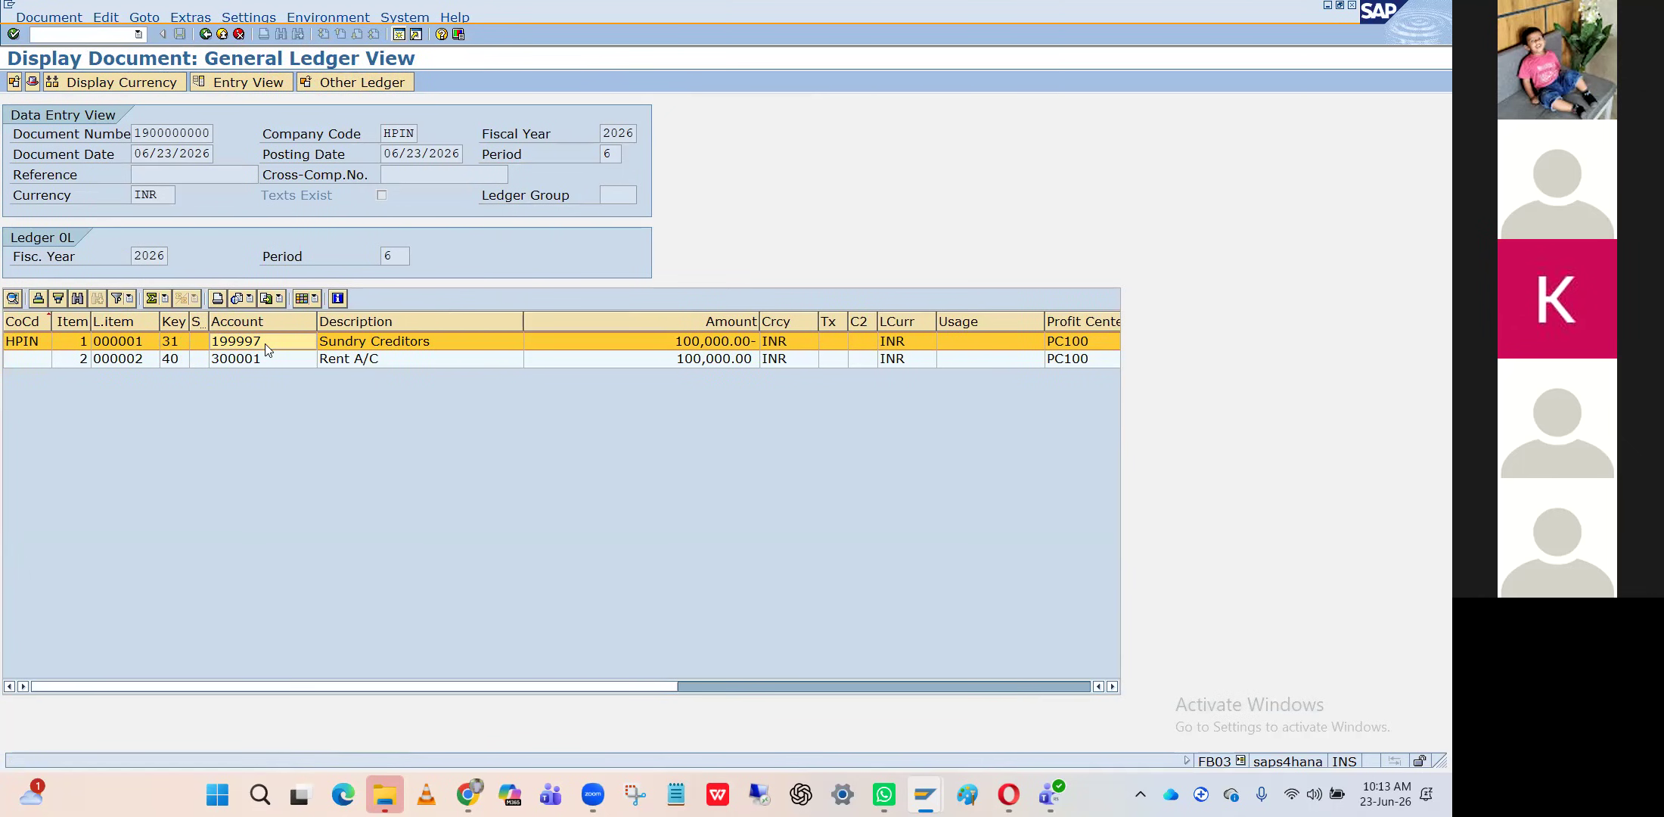
pyautogui.click(265, 343)
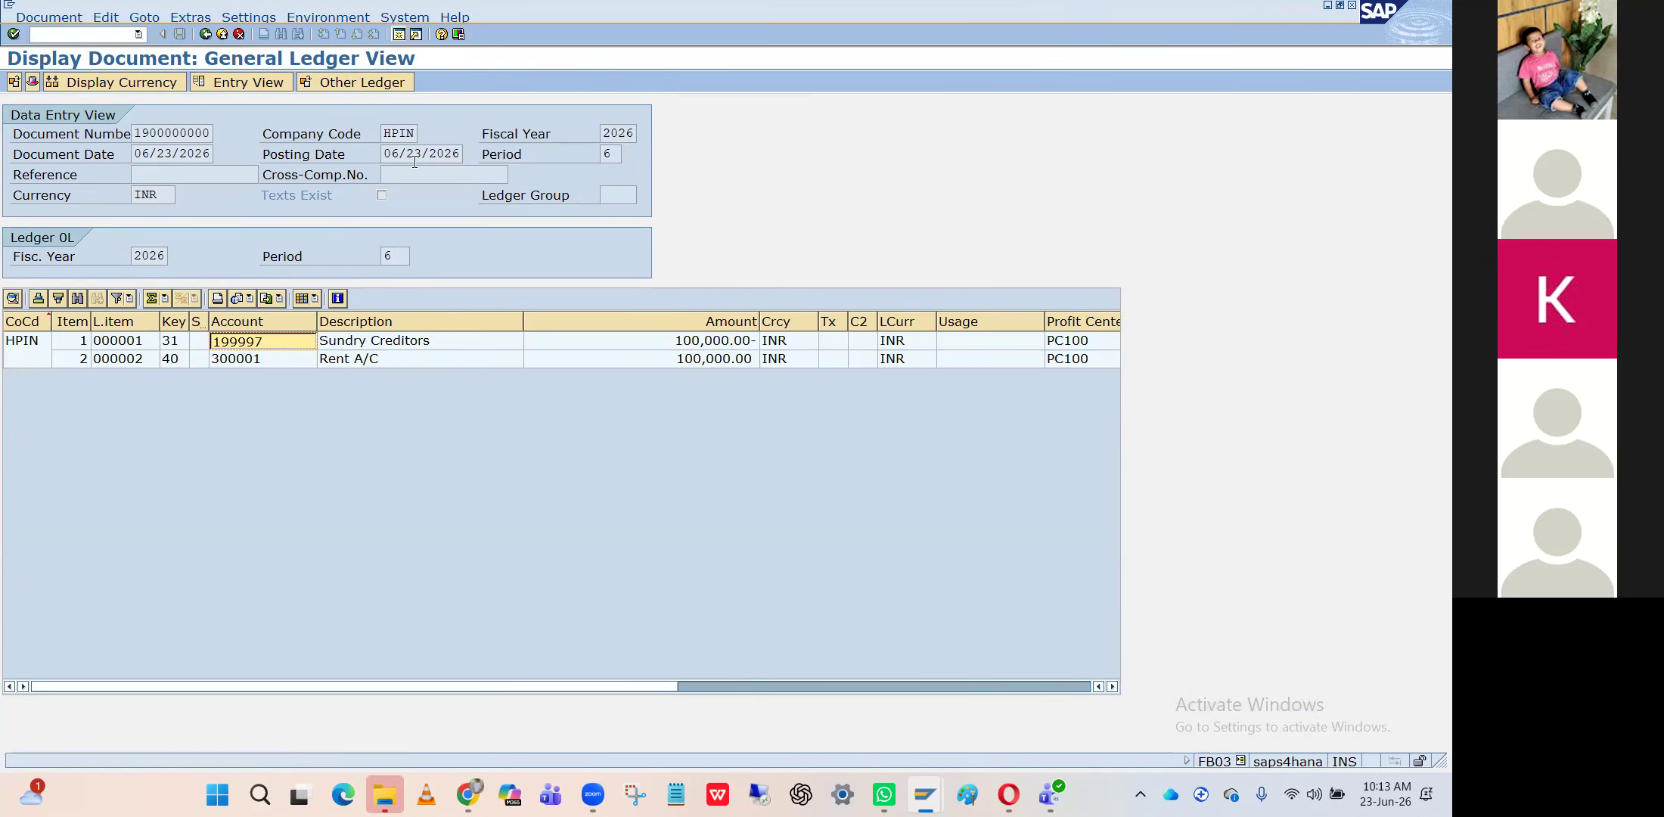
# In another session, run FBL3N for open items of G/L account 199997 in company code HPIN and check the invoice's line
pyautogui.hotkey('alt', 'Tab')
pyautogui.hotkey('alt', 'Tab')
pyautogui.press('Tab')
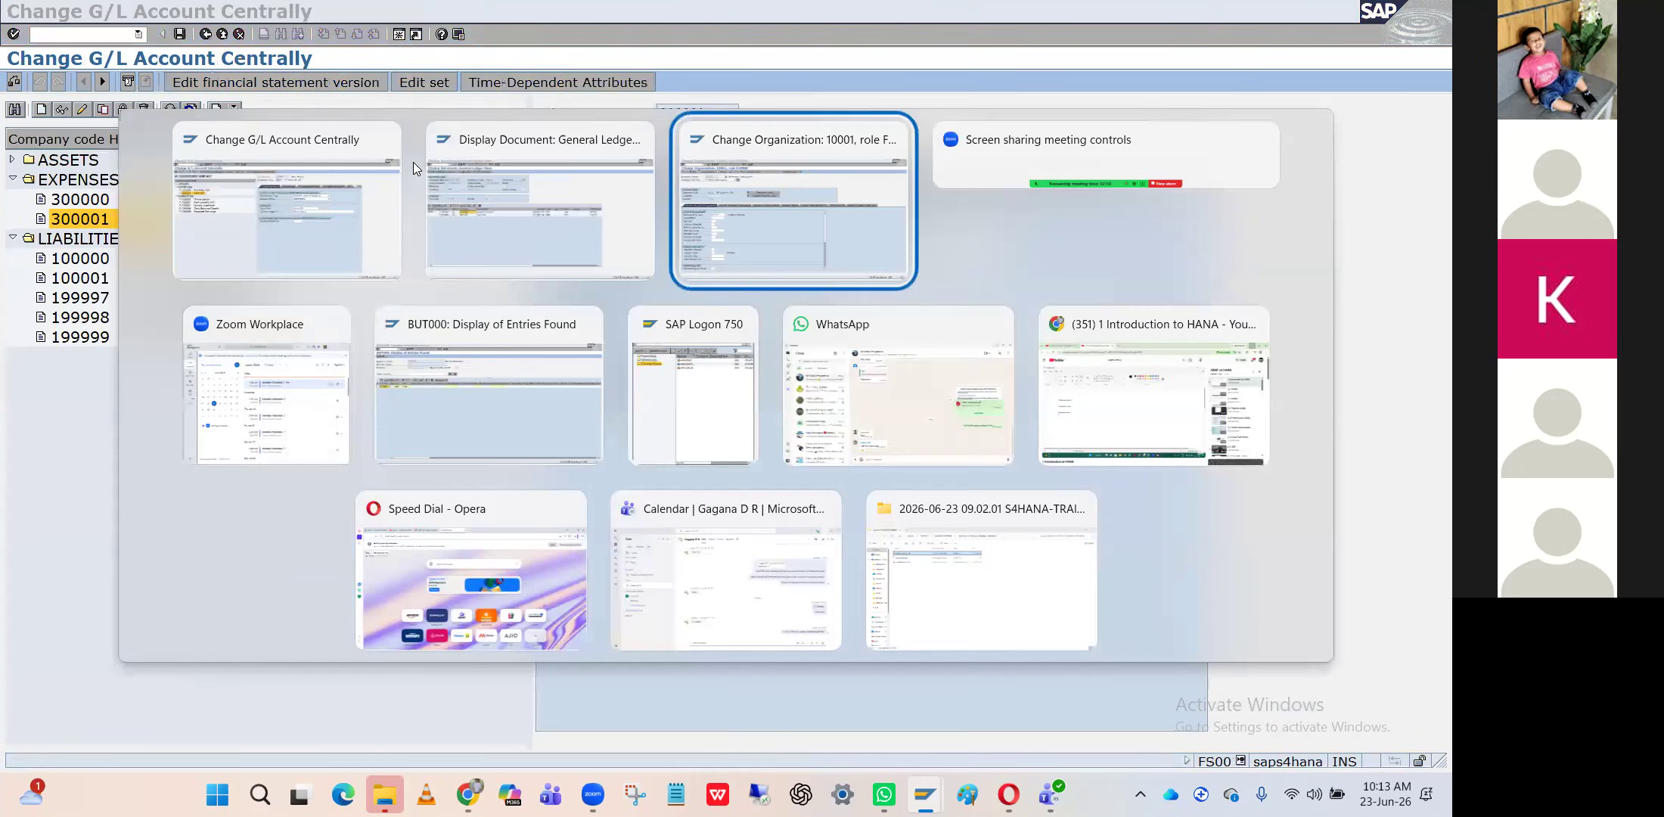
pyautogui.click(117, 34)
pyautogui.write('/nFBl3n')
pyautogui.press('Return')
pyautogui.write('199997')
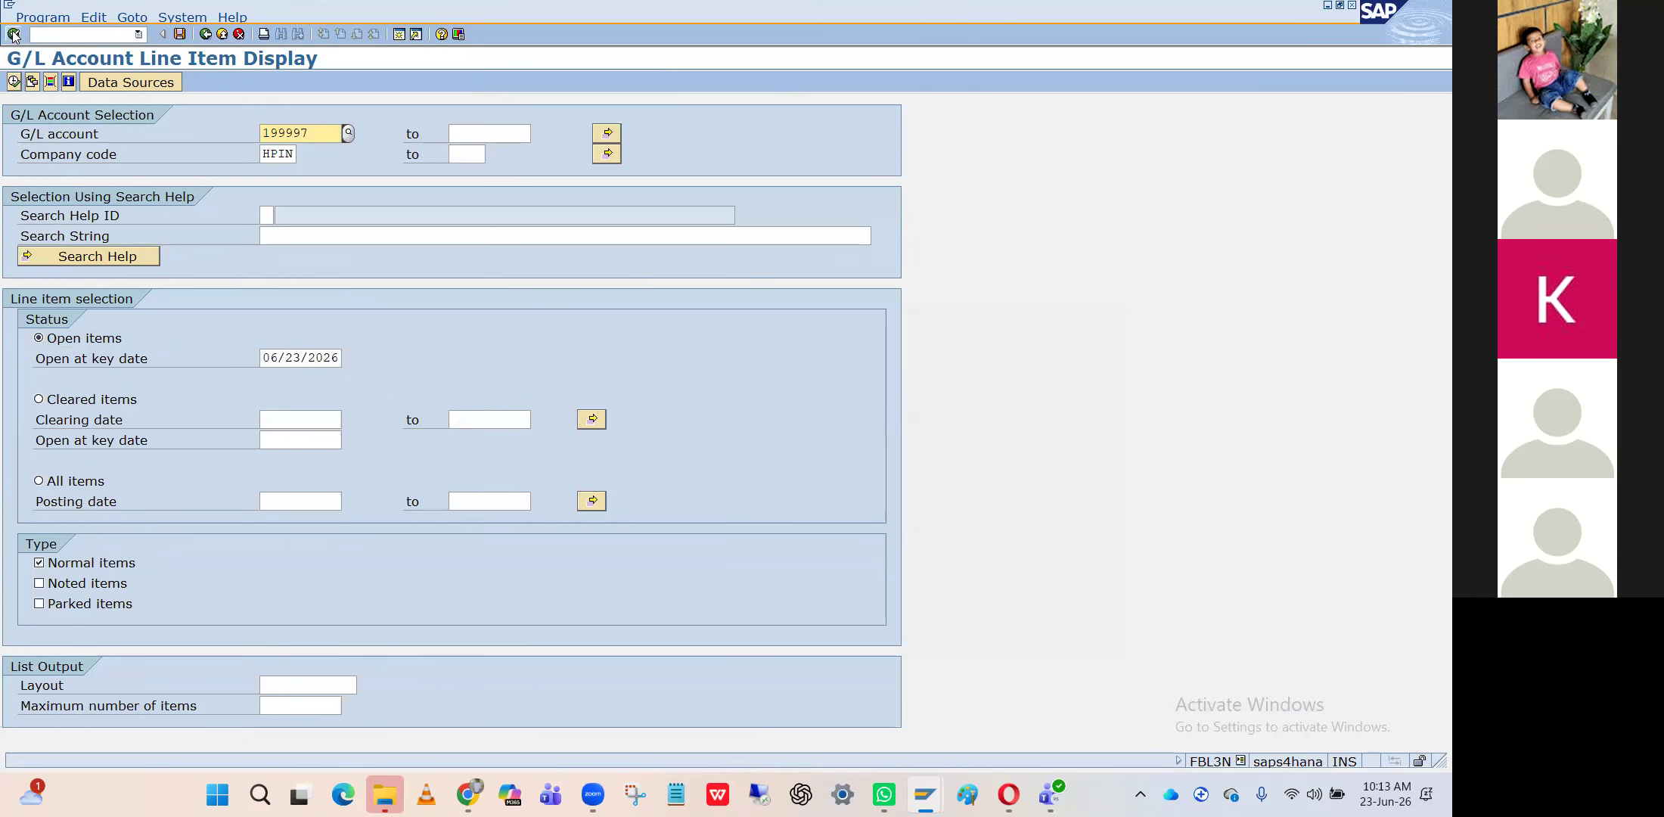
pyautogui.click(13, 82)
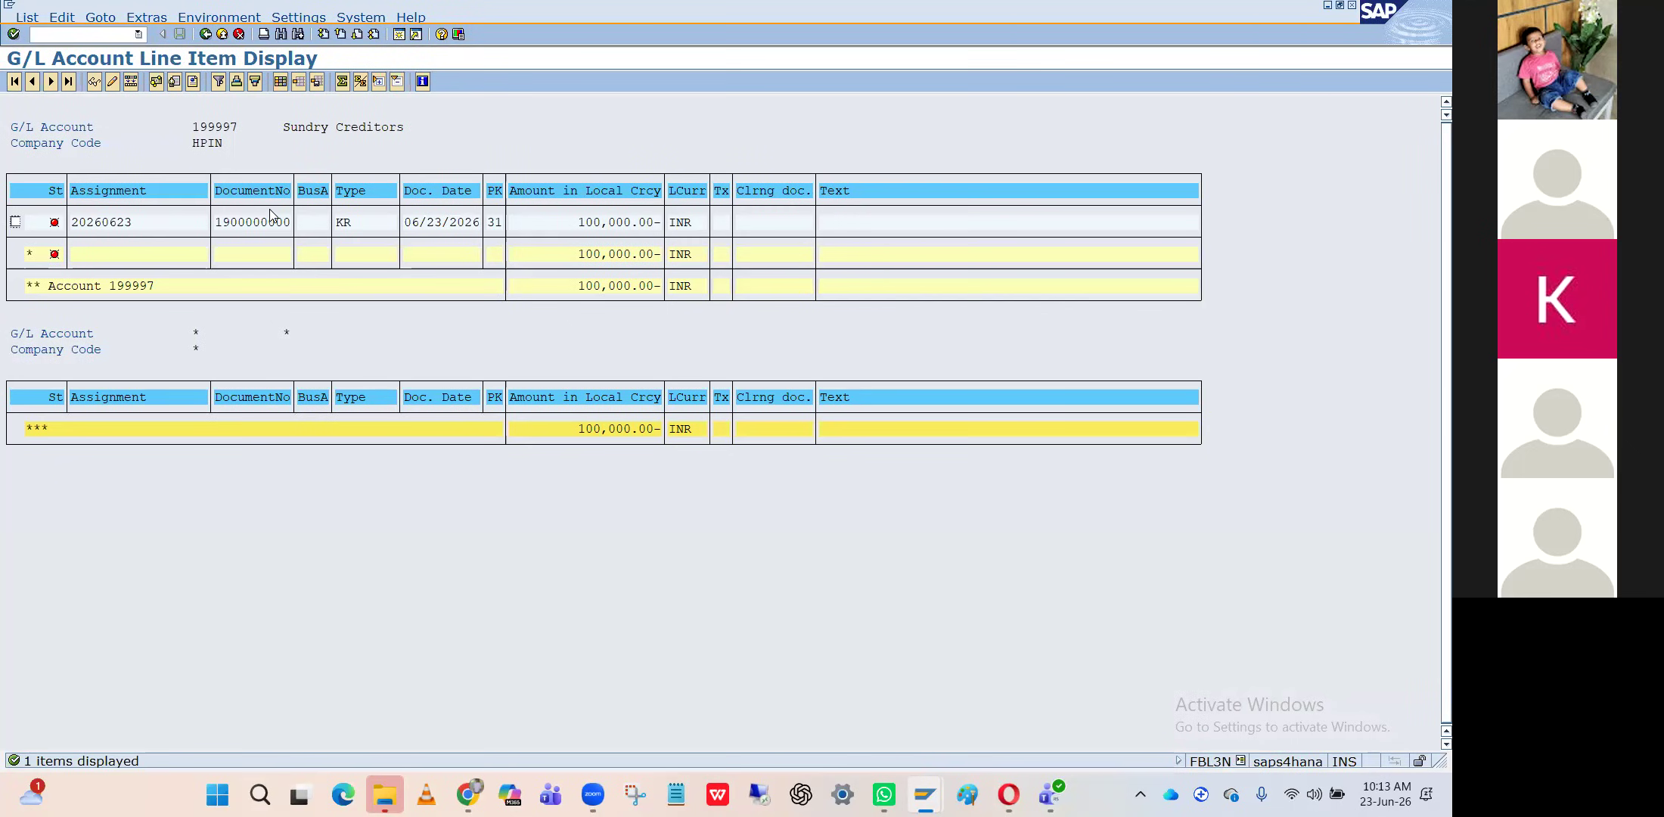
pyautogui.click(257, 222)
# Return to the invoice session, display the posted document again in data entry view and check the HP Vendor account
pyautogui.hotkey('alt', 'Tab')
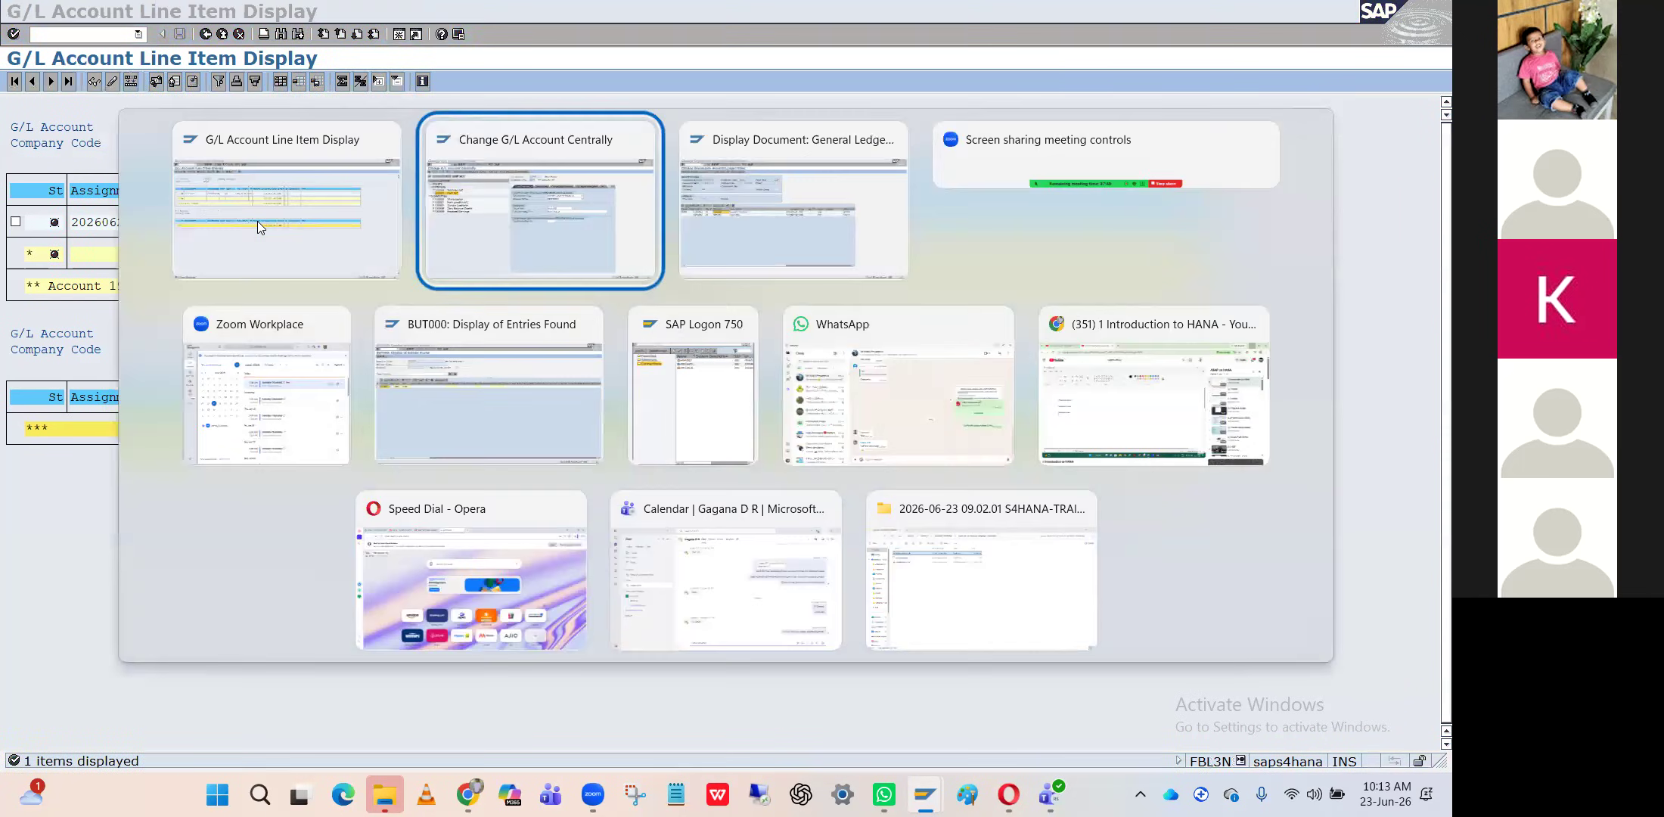
pyautogui.hotkey('alt', 'Tab')
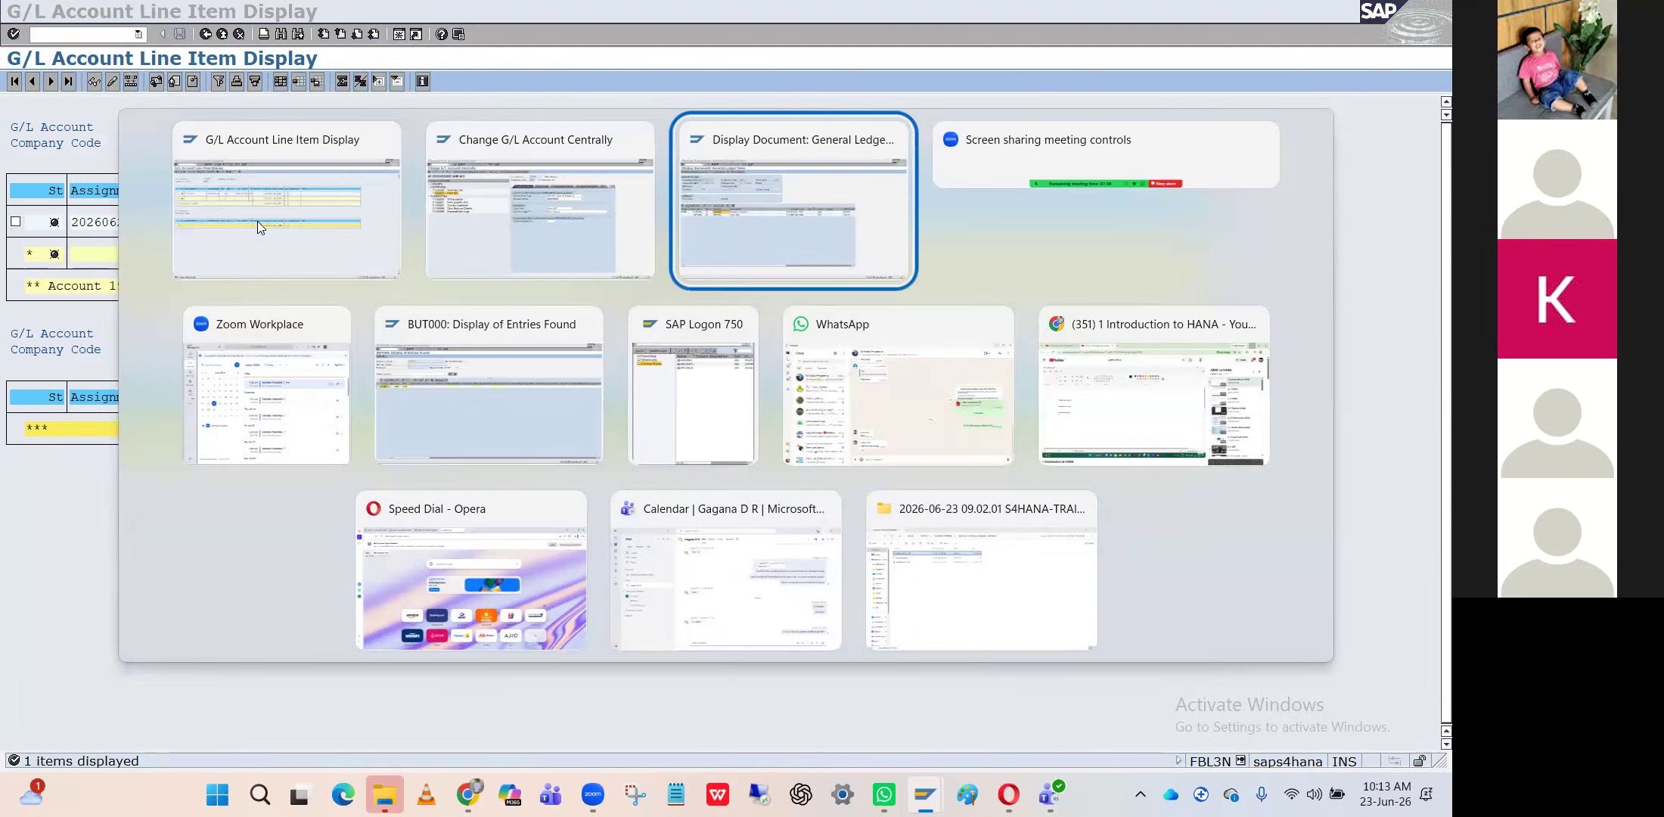
pyautogui.click(206, 35)
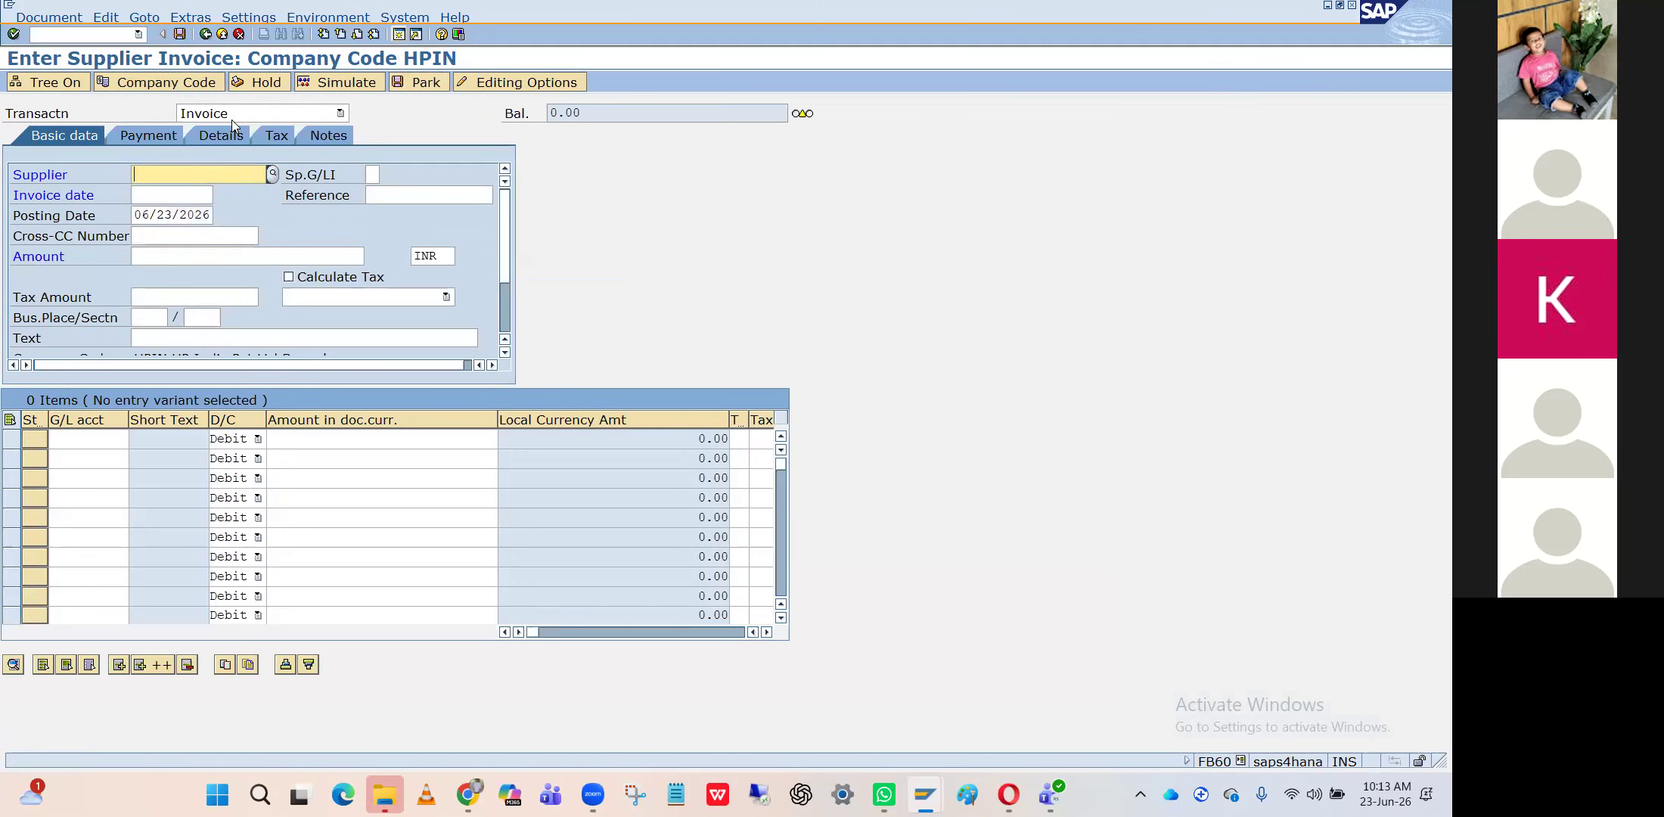
pyautogui.click(49, 16)
pyautogui.click(70, 56)
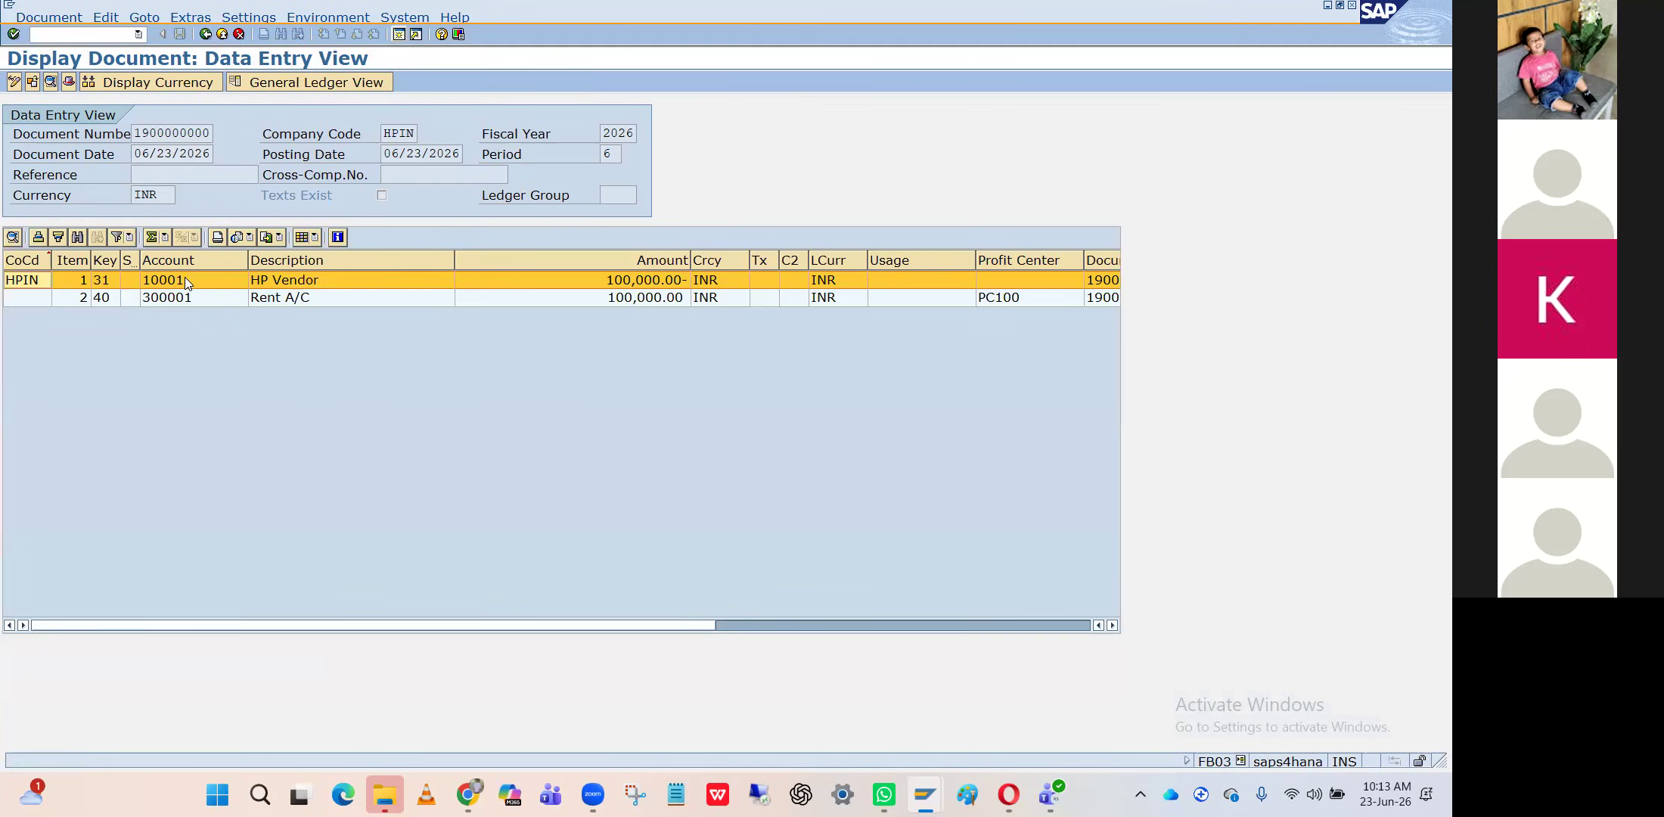
pyautogui.click(185, 279)
pyautogui.click(184, 279)
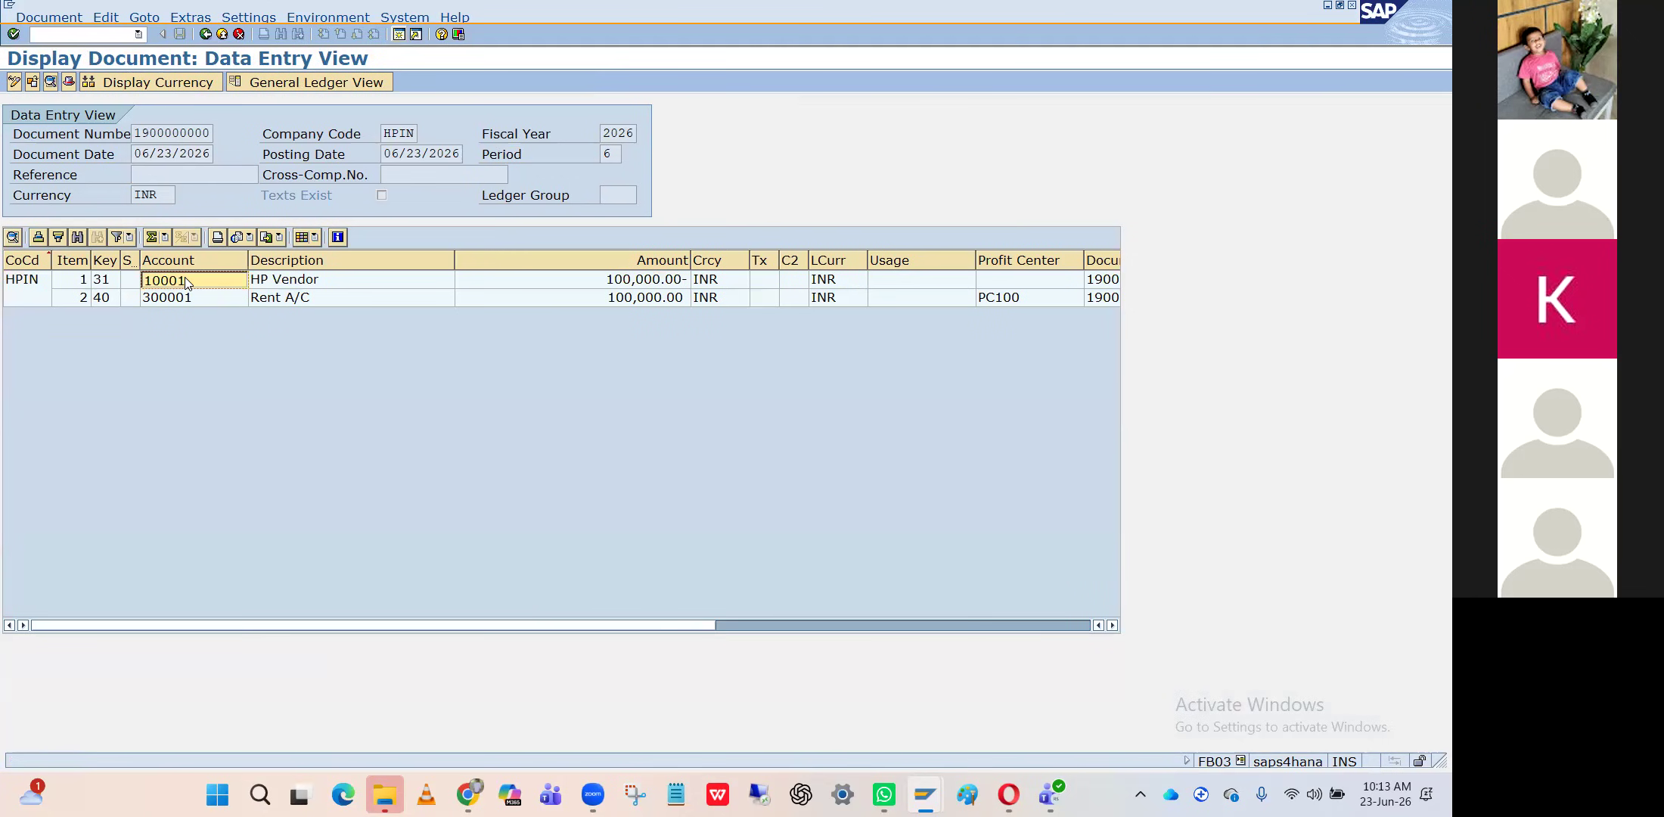
# In the G/L account session, run FBL1N for open items of vendor 10001 in company code HPIN and check the invoice's line
pyautogui.hotkey('alt', 'Tab')
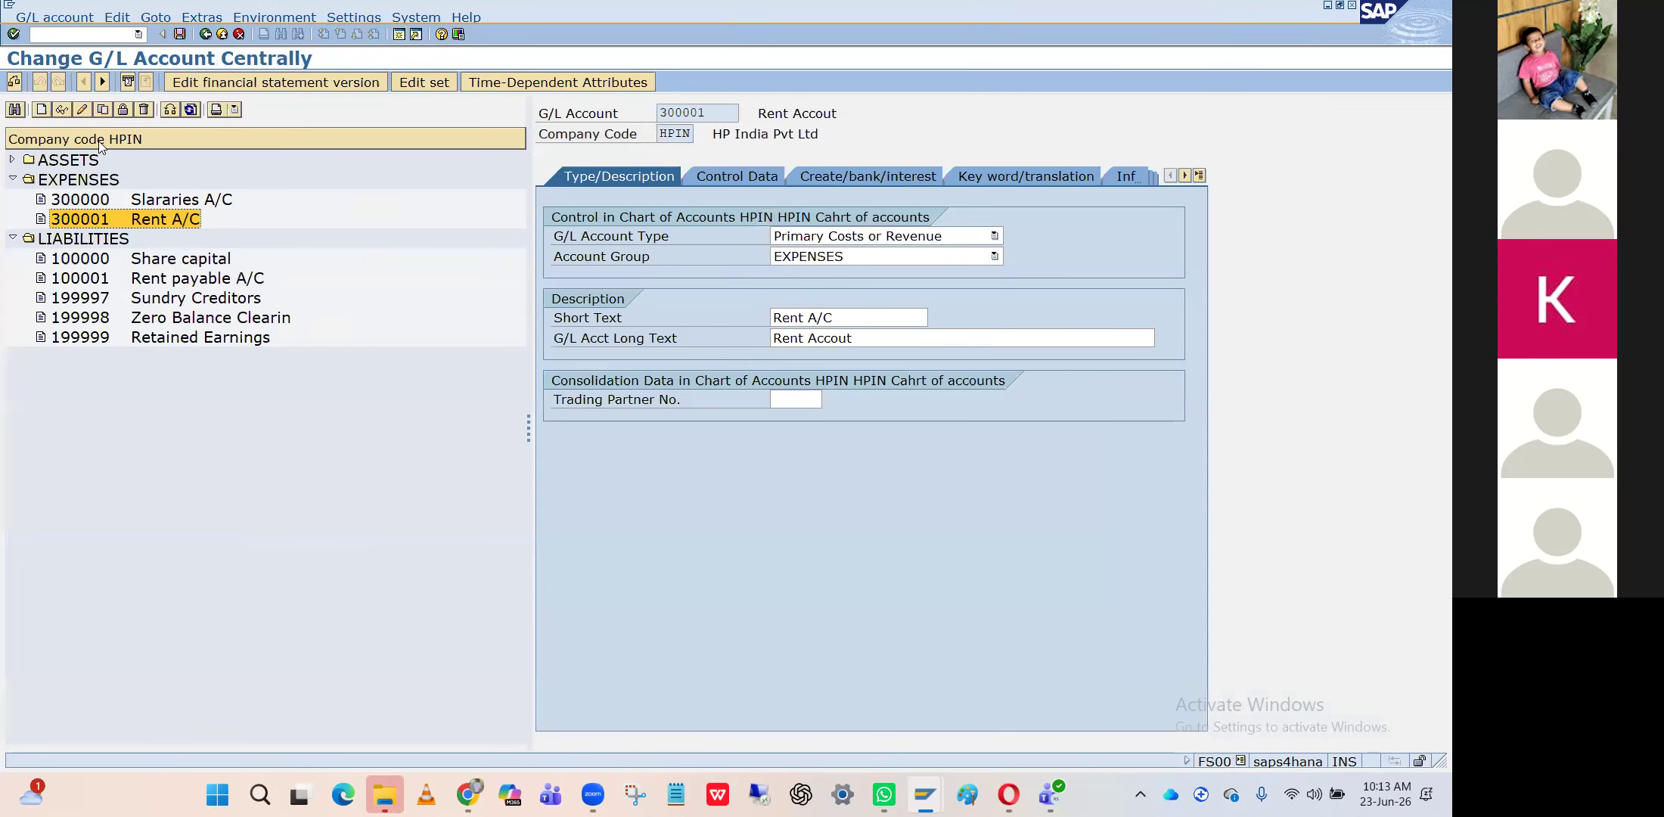
pyautogui.click(85, 35)
pyautogui.write('/nFBl1n')
pyautogui.press('Return')
pyautogui.write('10001')
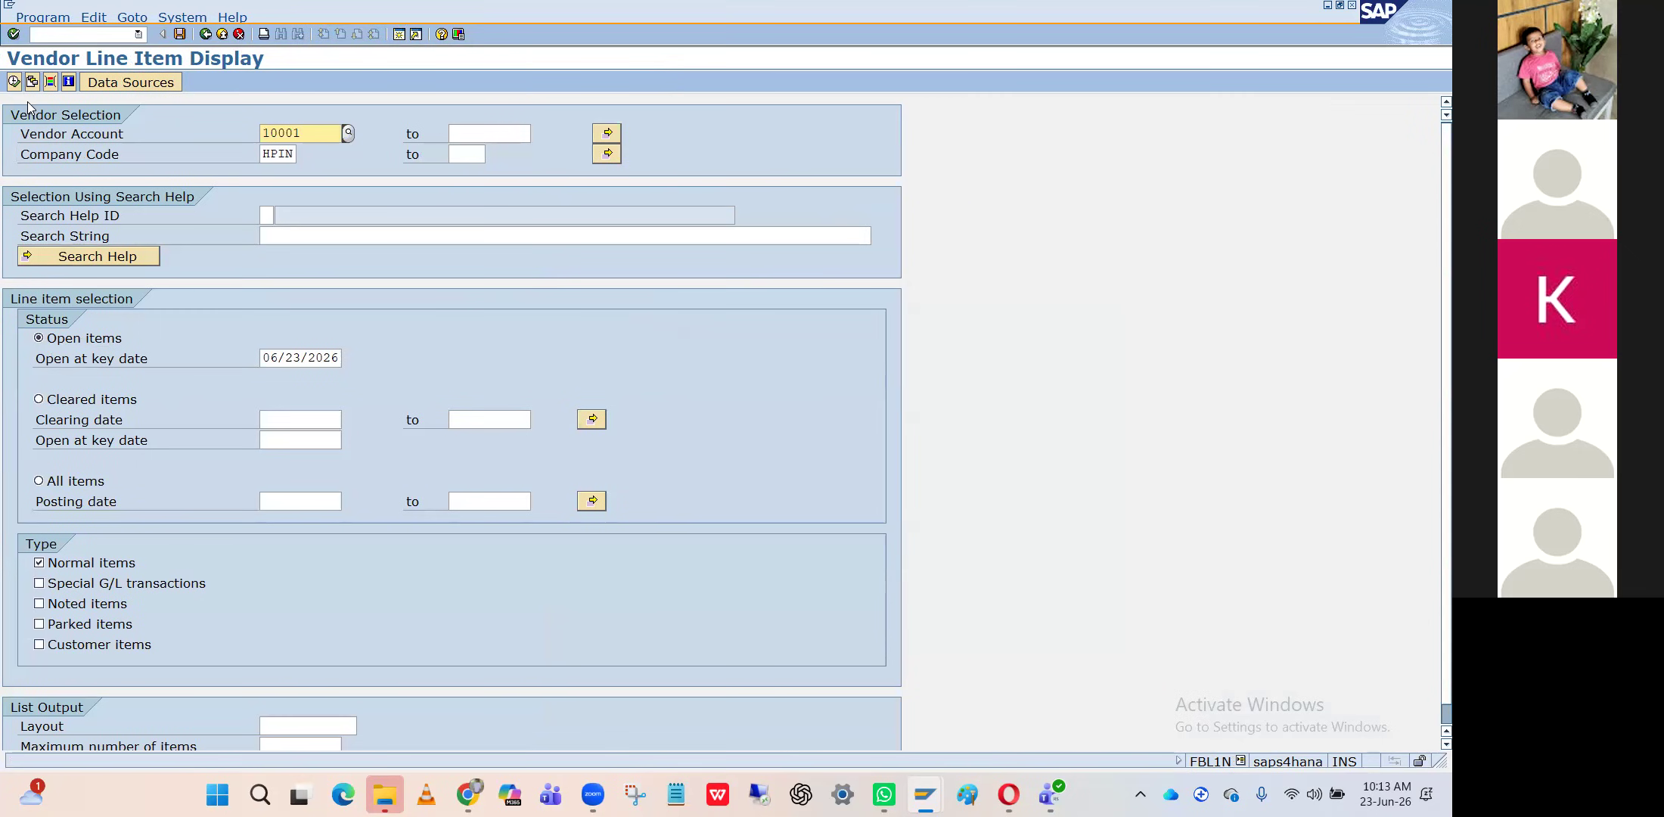
pyautogui.click(12, 82)
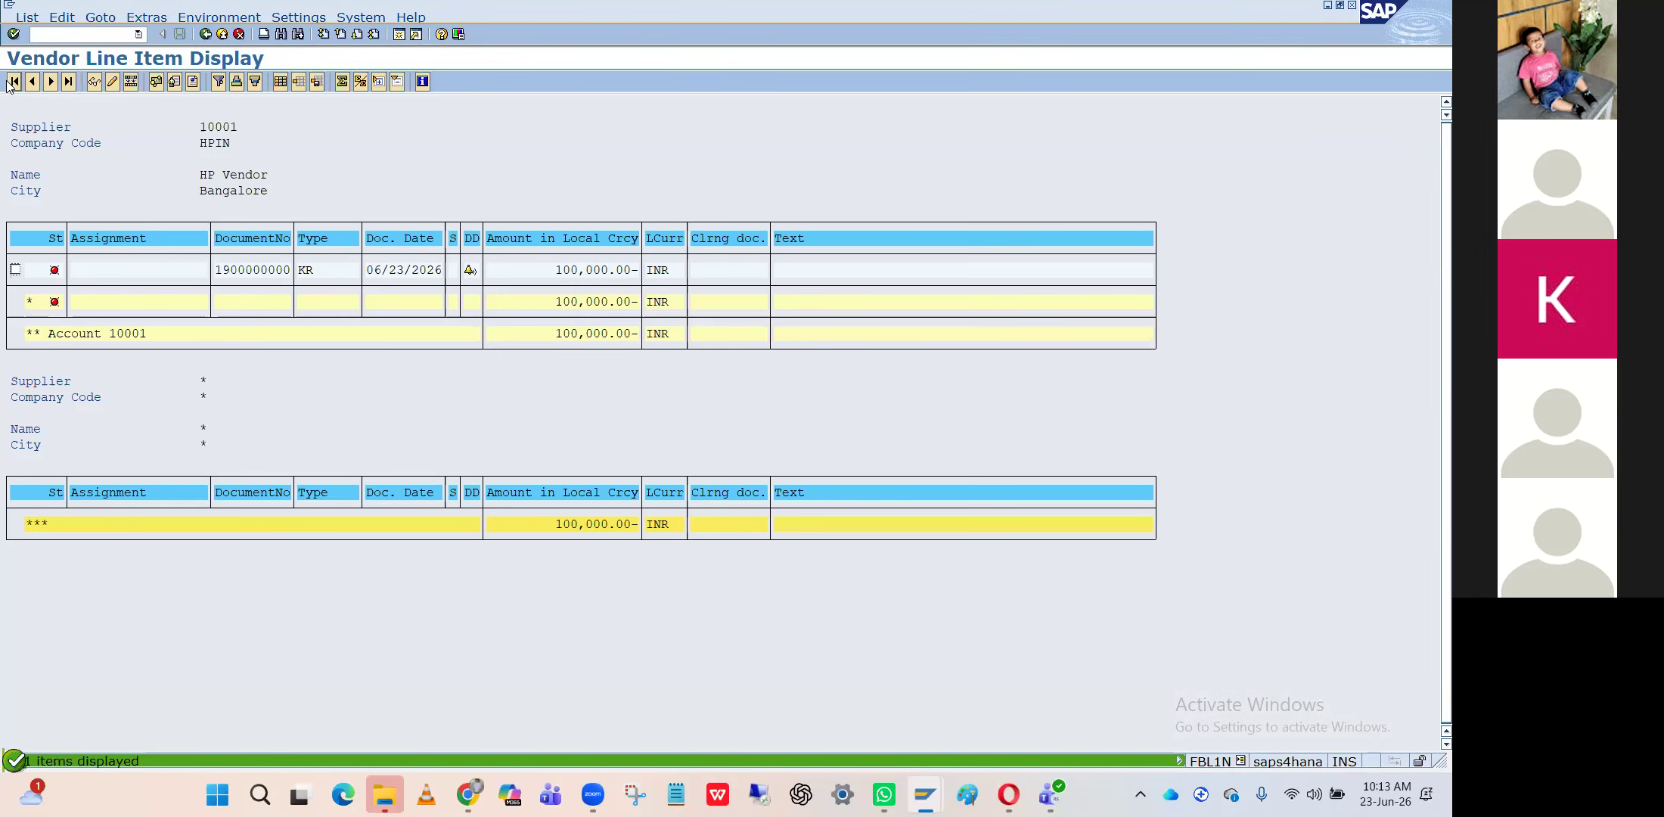
pyautogui.click(250, 270)
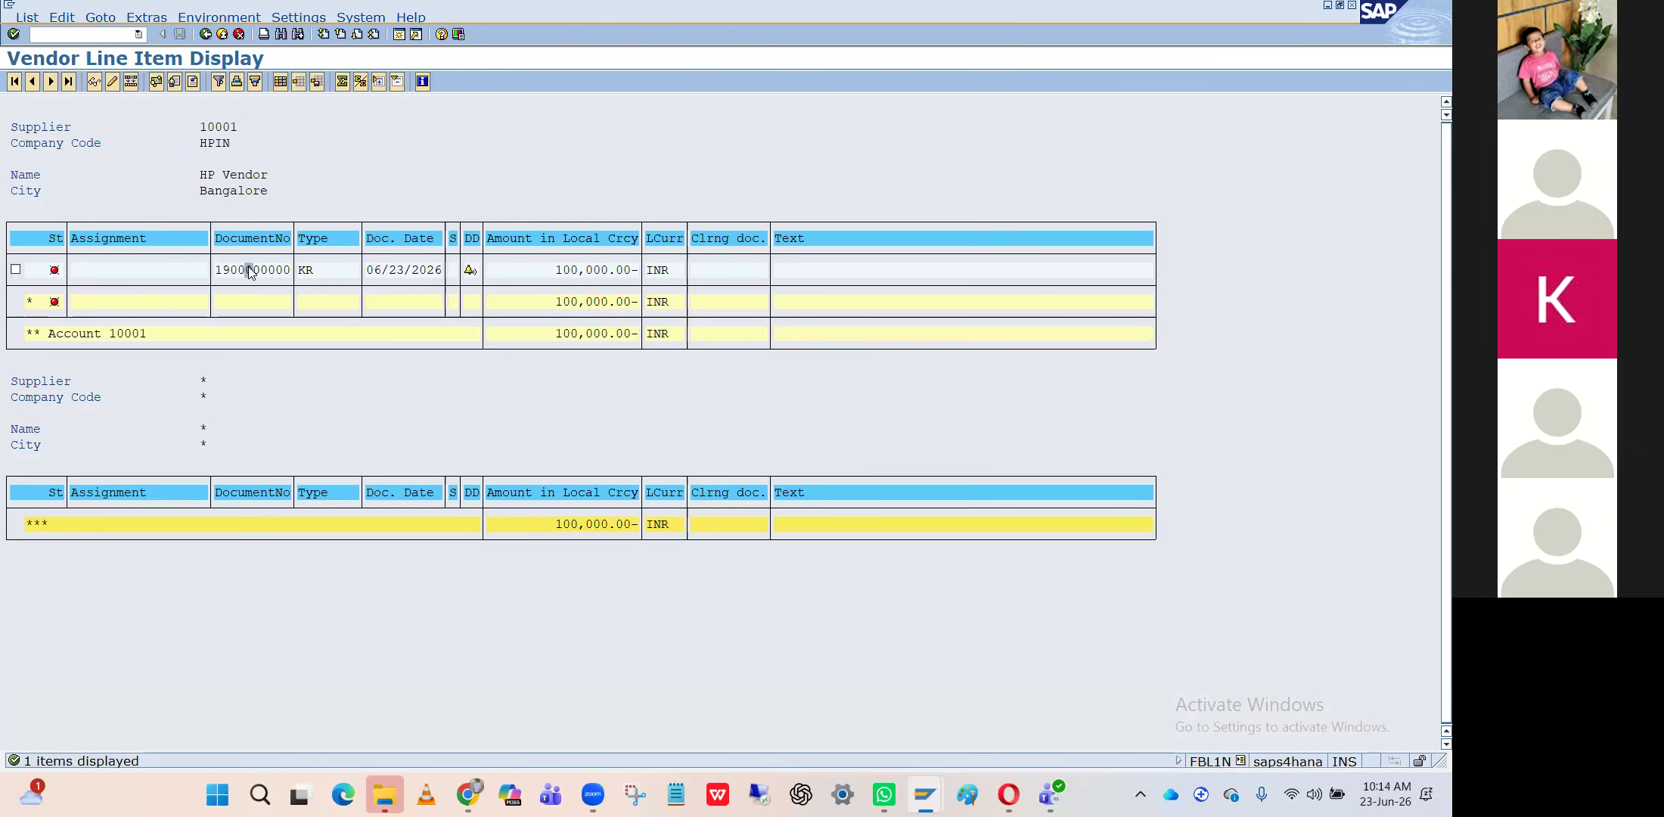
# Open a new SAP session and start the G/L account balance display with FS10N
pyautogui.click(400, 36)
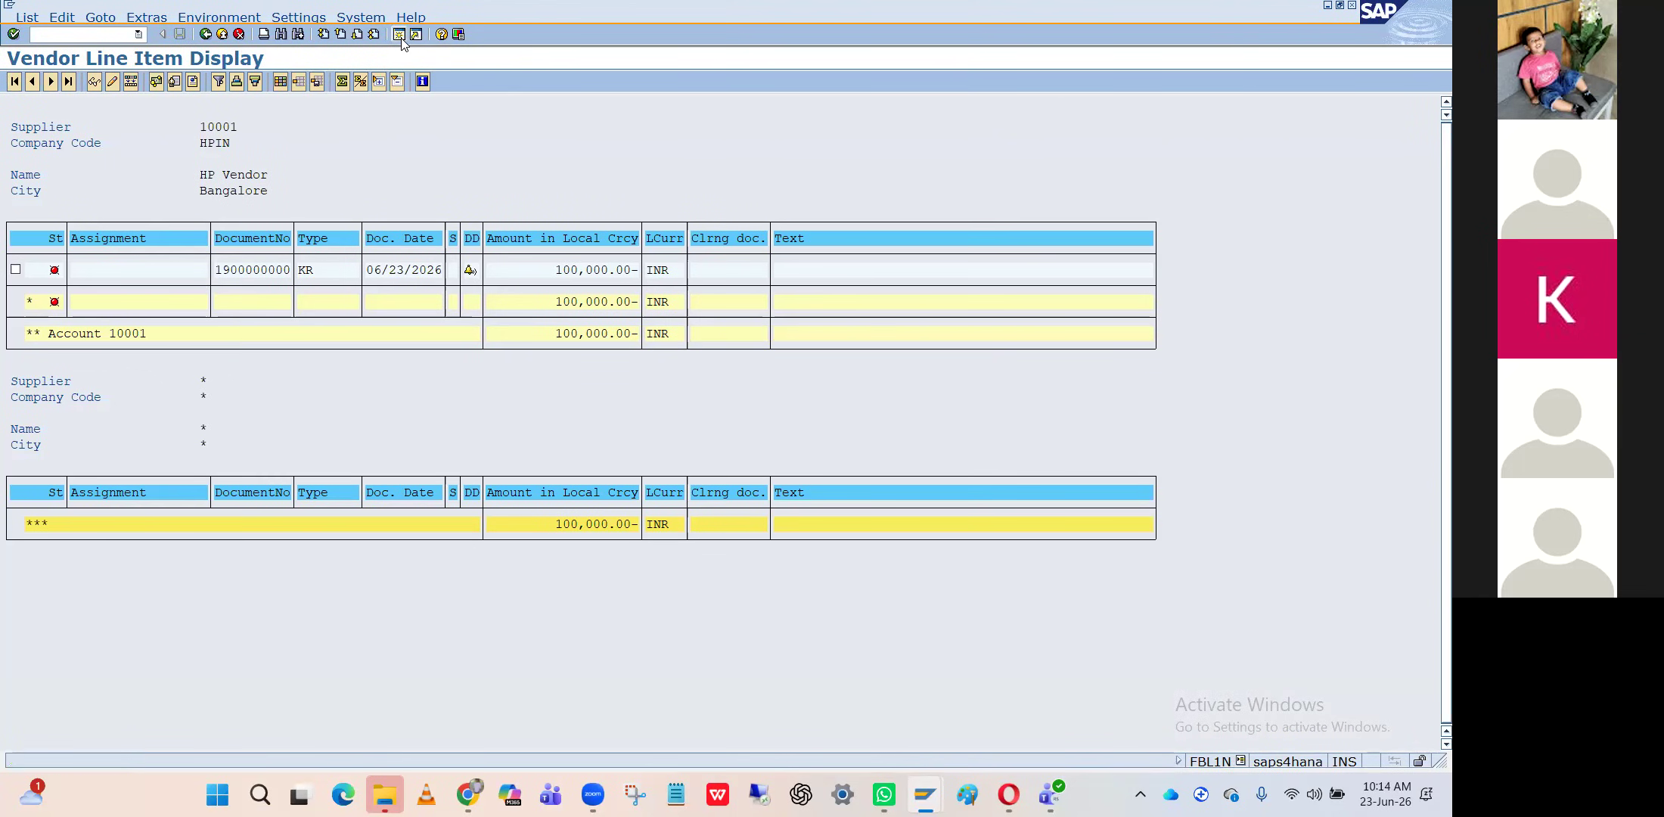
pyautogui.write('FS10N')
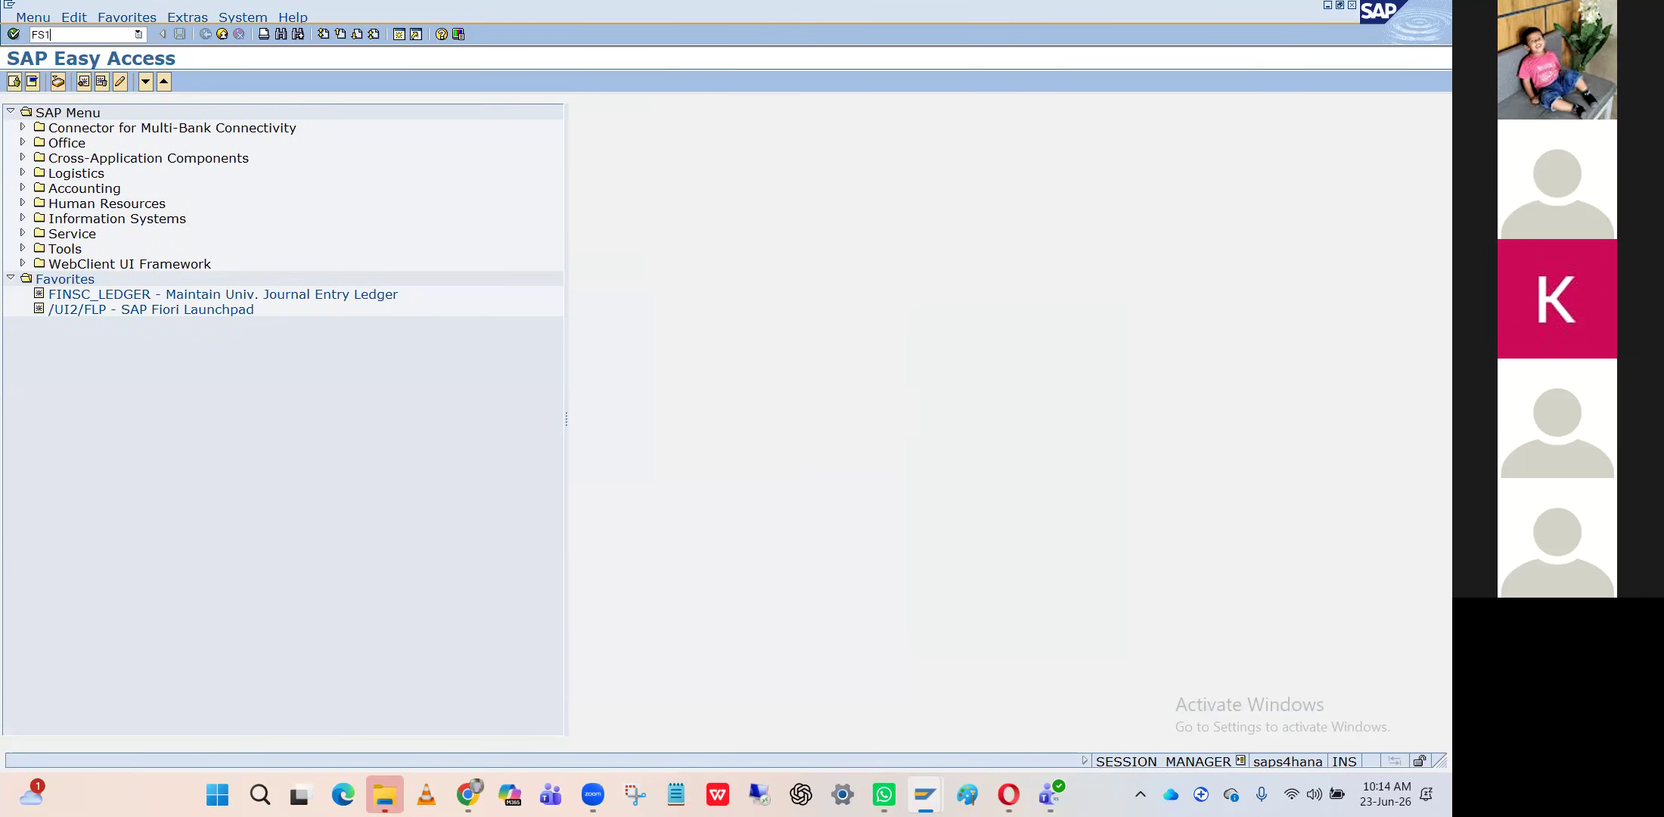
pyautogui.press('Return')
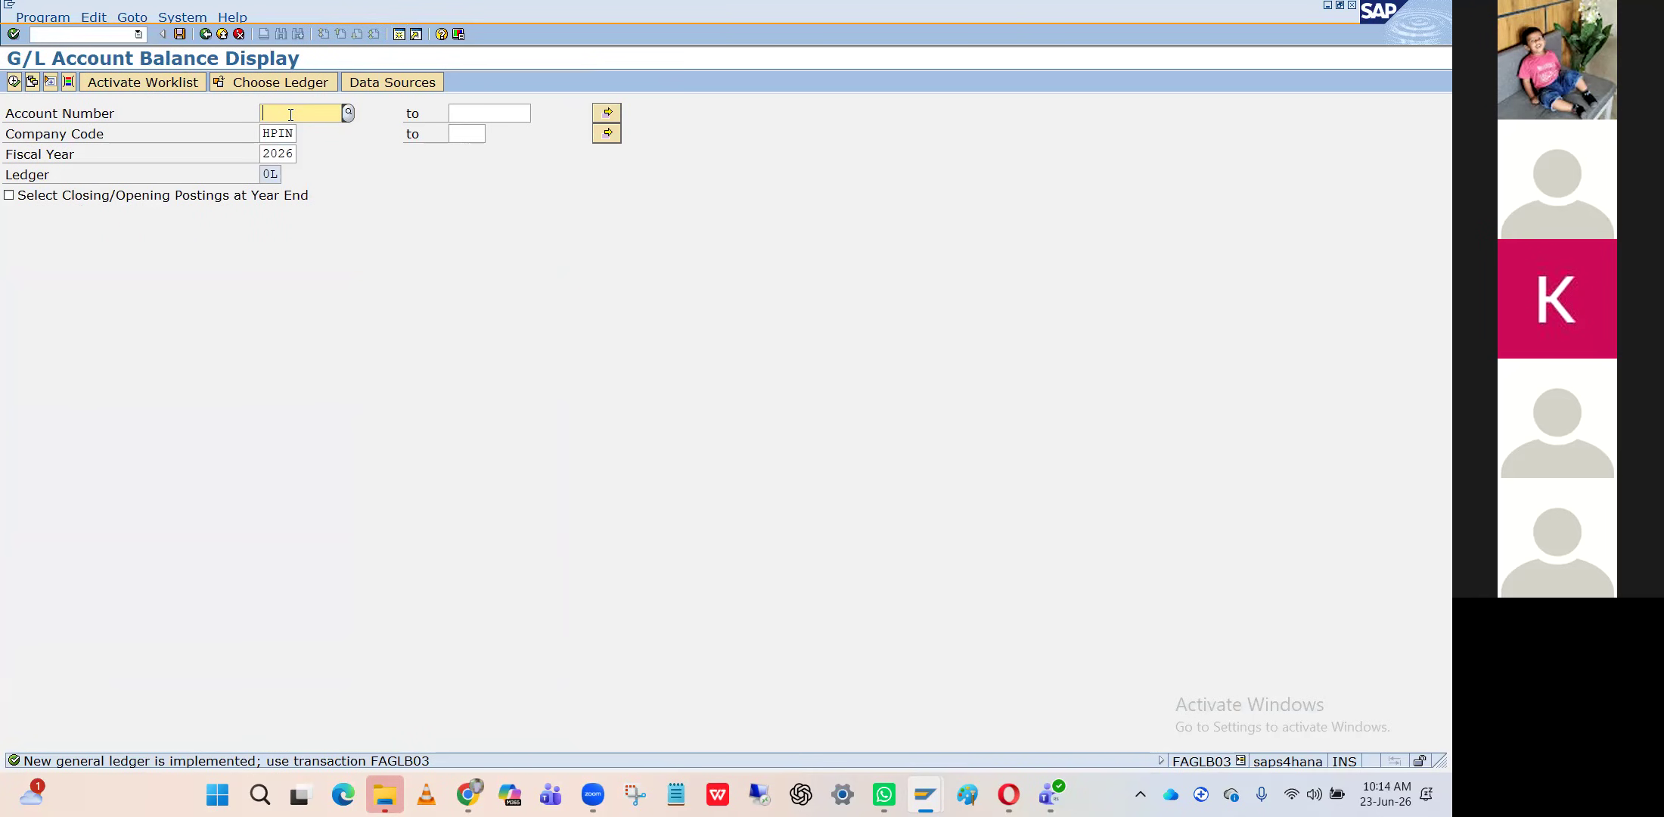
# Go back to the displayed document and look up the Sundry Creditors G/L account in its general ledger view
pyautogui.hotkey('alt', 'Tab')
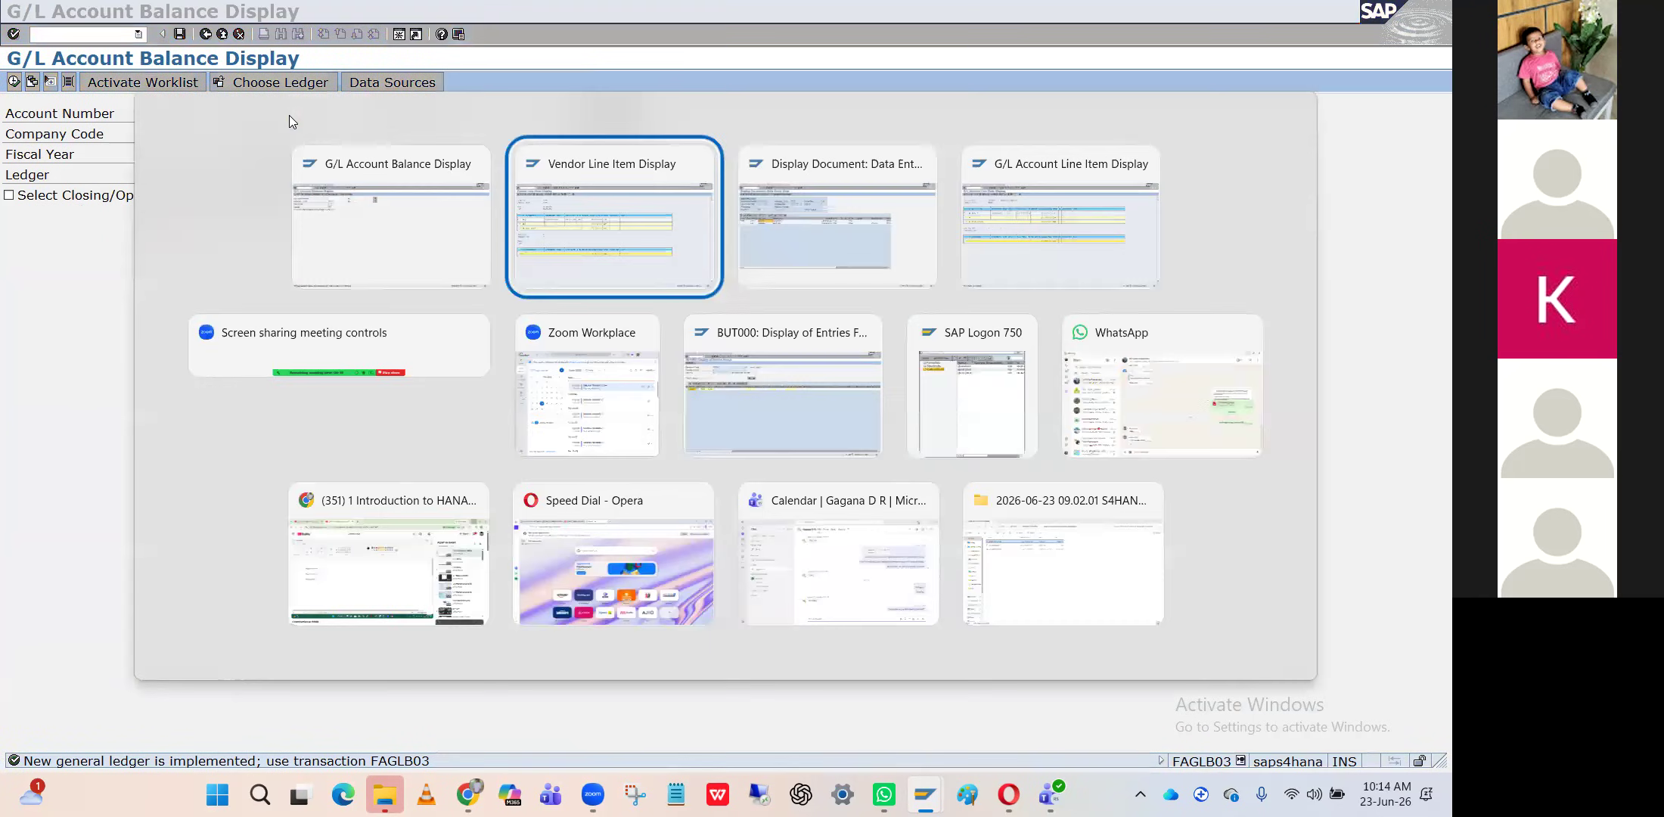
pyautogui.hotkey('alt', 'Tab')
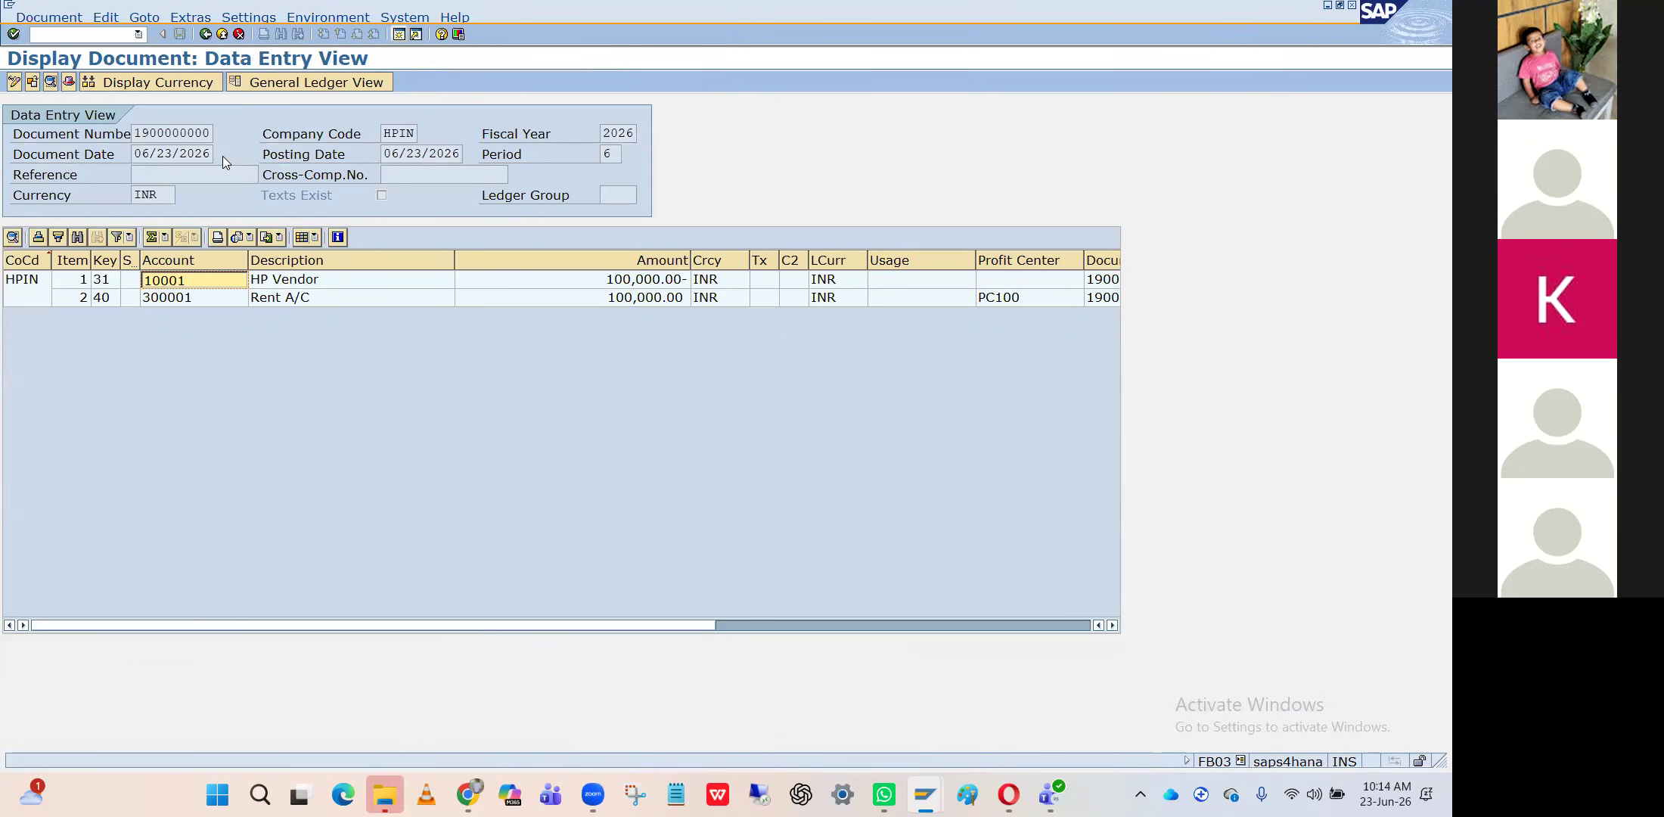
pyautogui.click(284, 87)
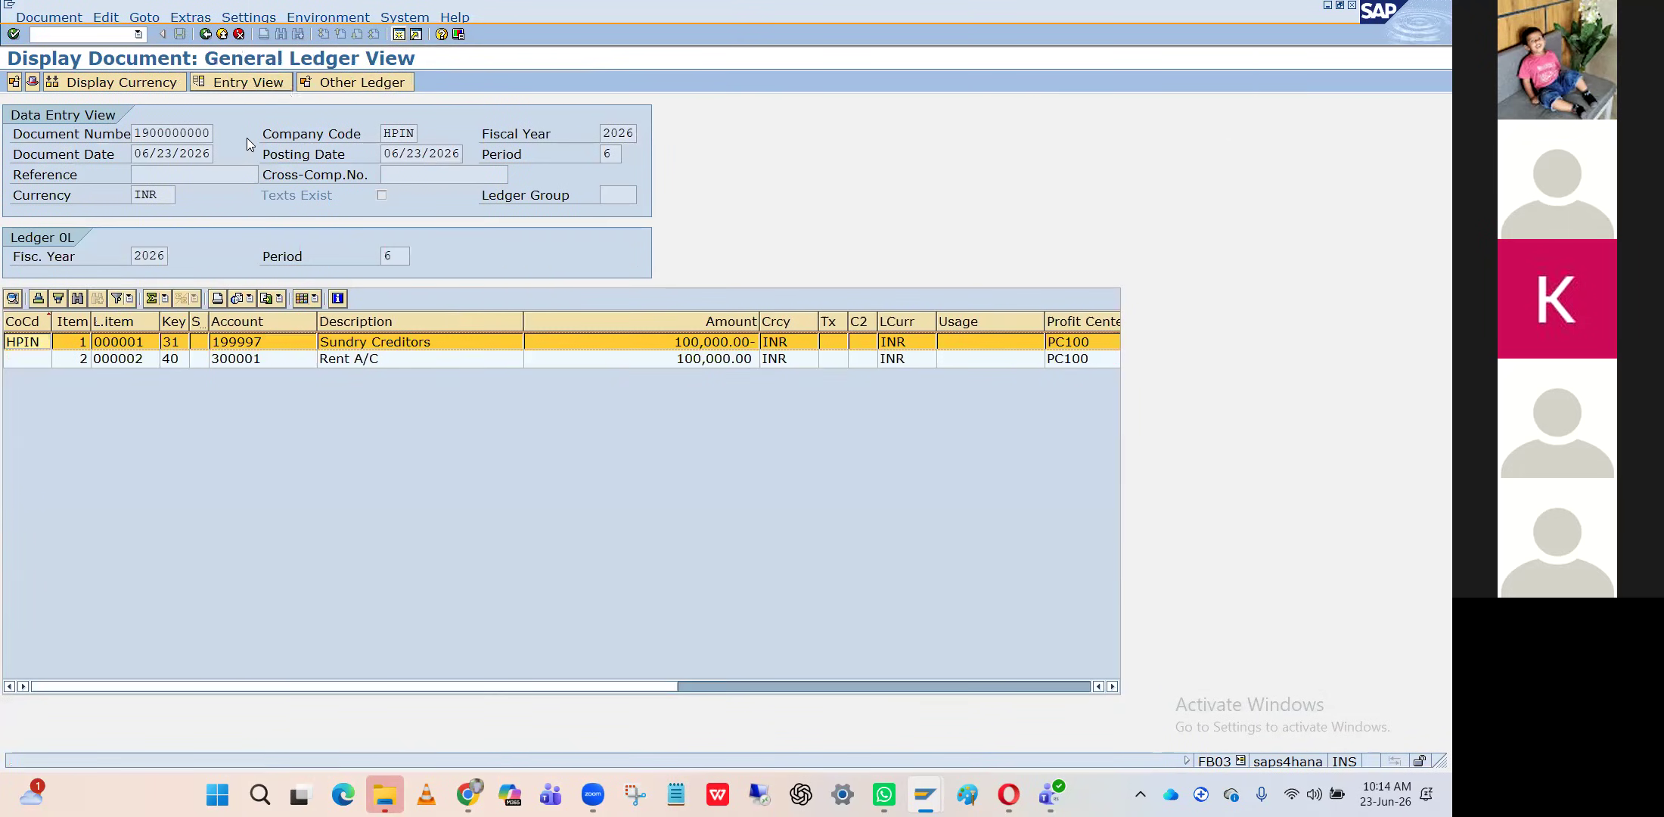
pyautogui.click(250, 342)
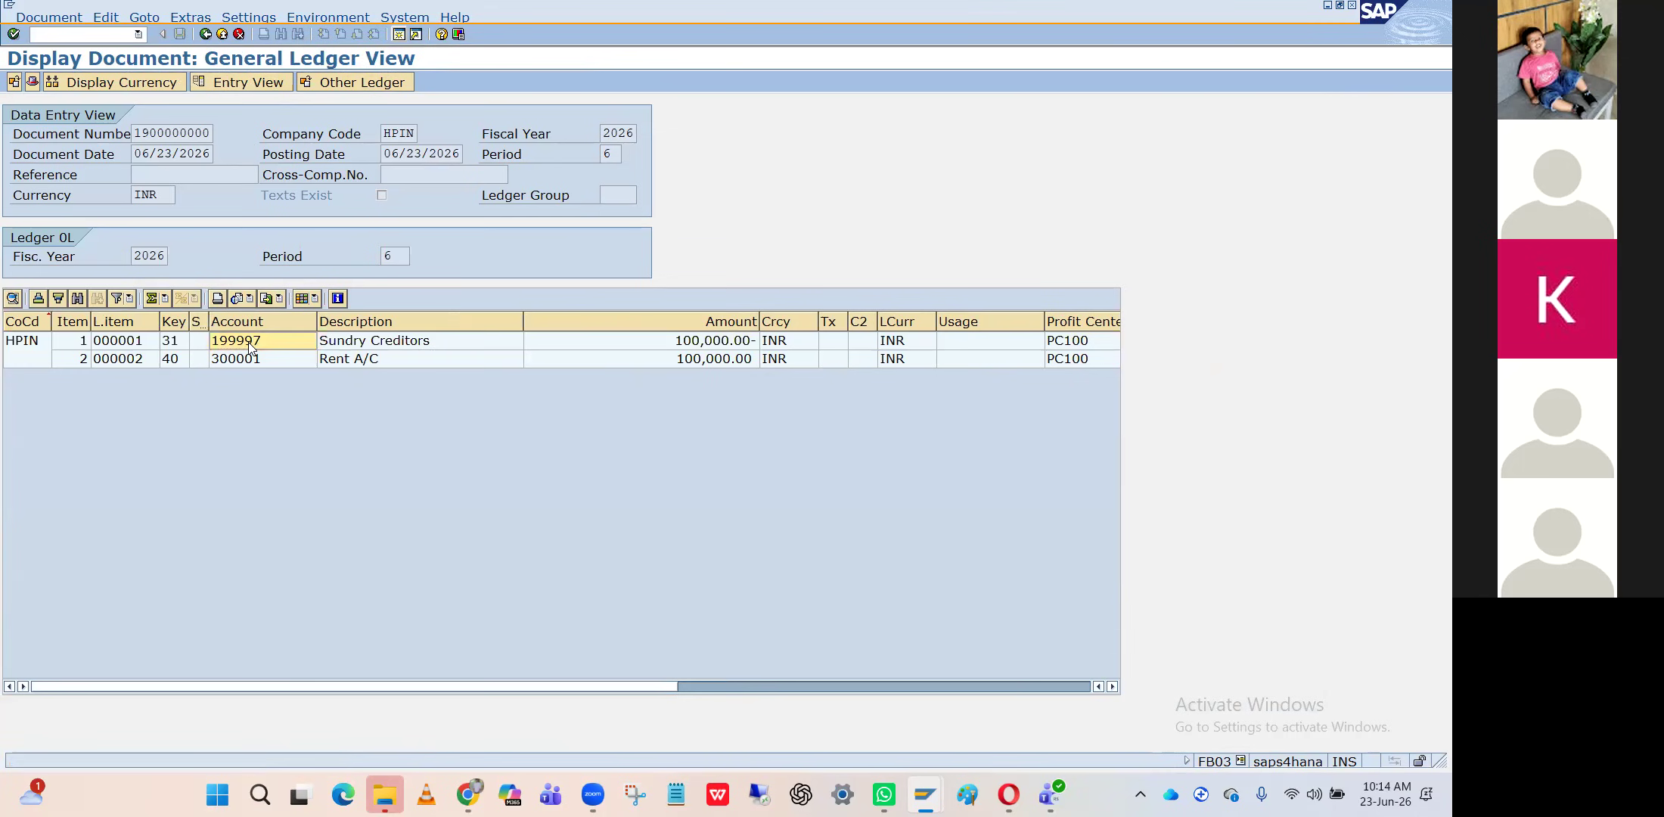
# Return to the balance display session and run it for account 199997, company code HPIN, fiscal year 2026
pyautogui.hotkey('alt', 'Tab')
pyautogui.hotkey('alt', 'Tab')
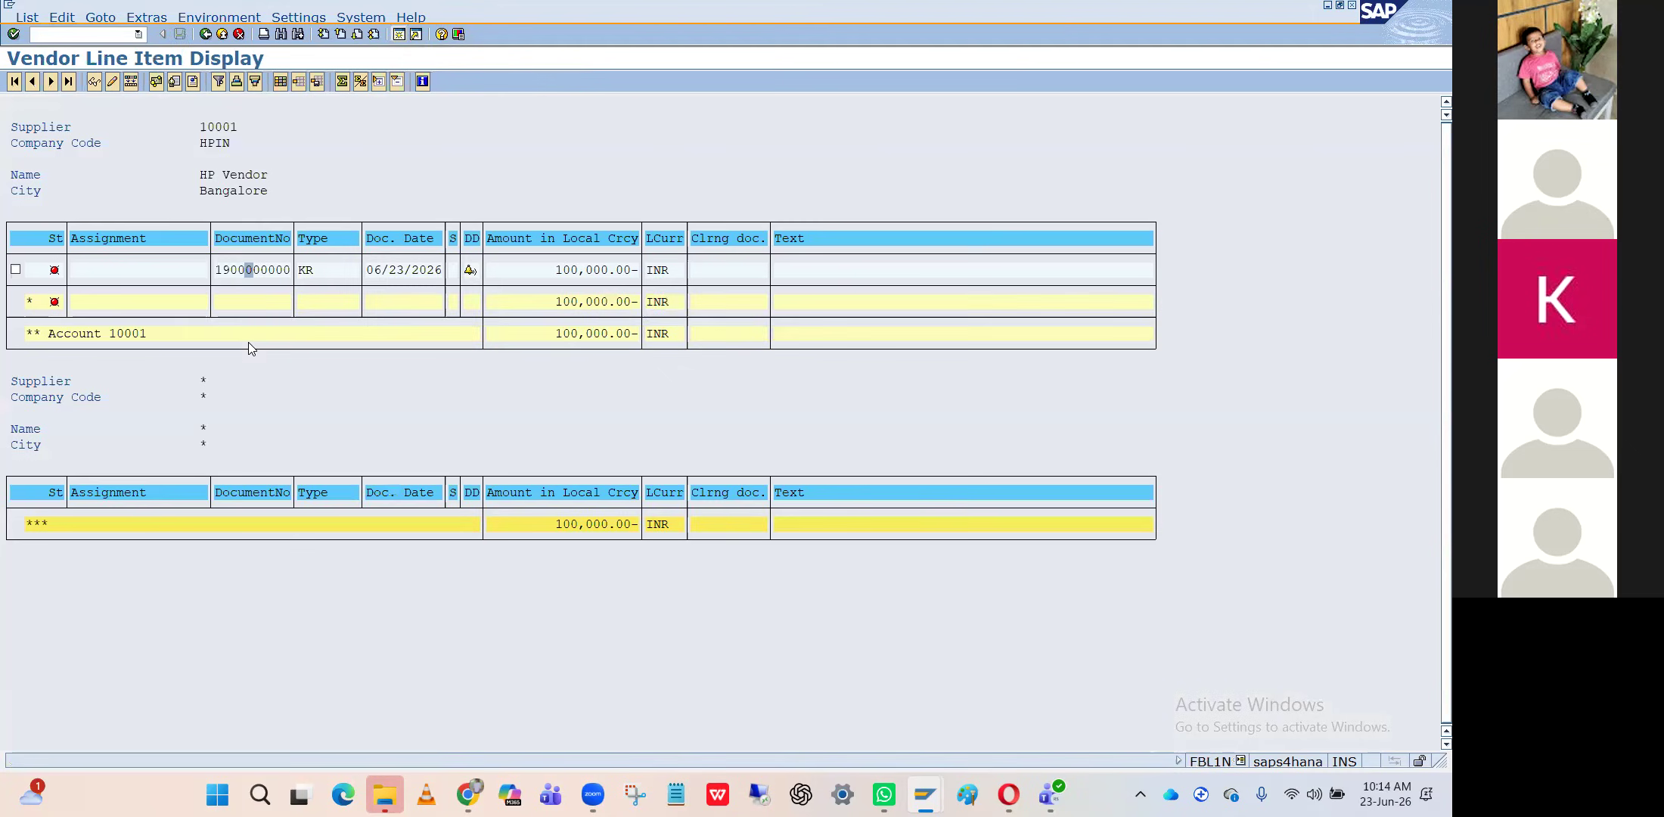
pyautogui.hotkey('alt', 'Tab')
pyautogui.hotkey('alt', 'Tab')
pyautogui.hotkey('alt', 'Tab')
pyautogui.hotkey('alt', 'Tab')
pyautogui.hotkey('alt', 'Tab')
pyautogui.hotkey('alt', 'Tab')
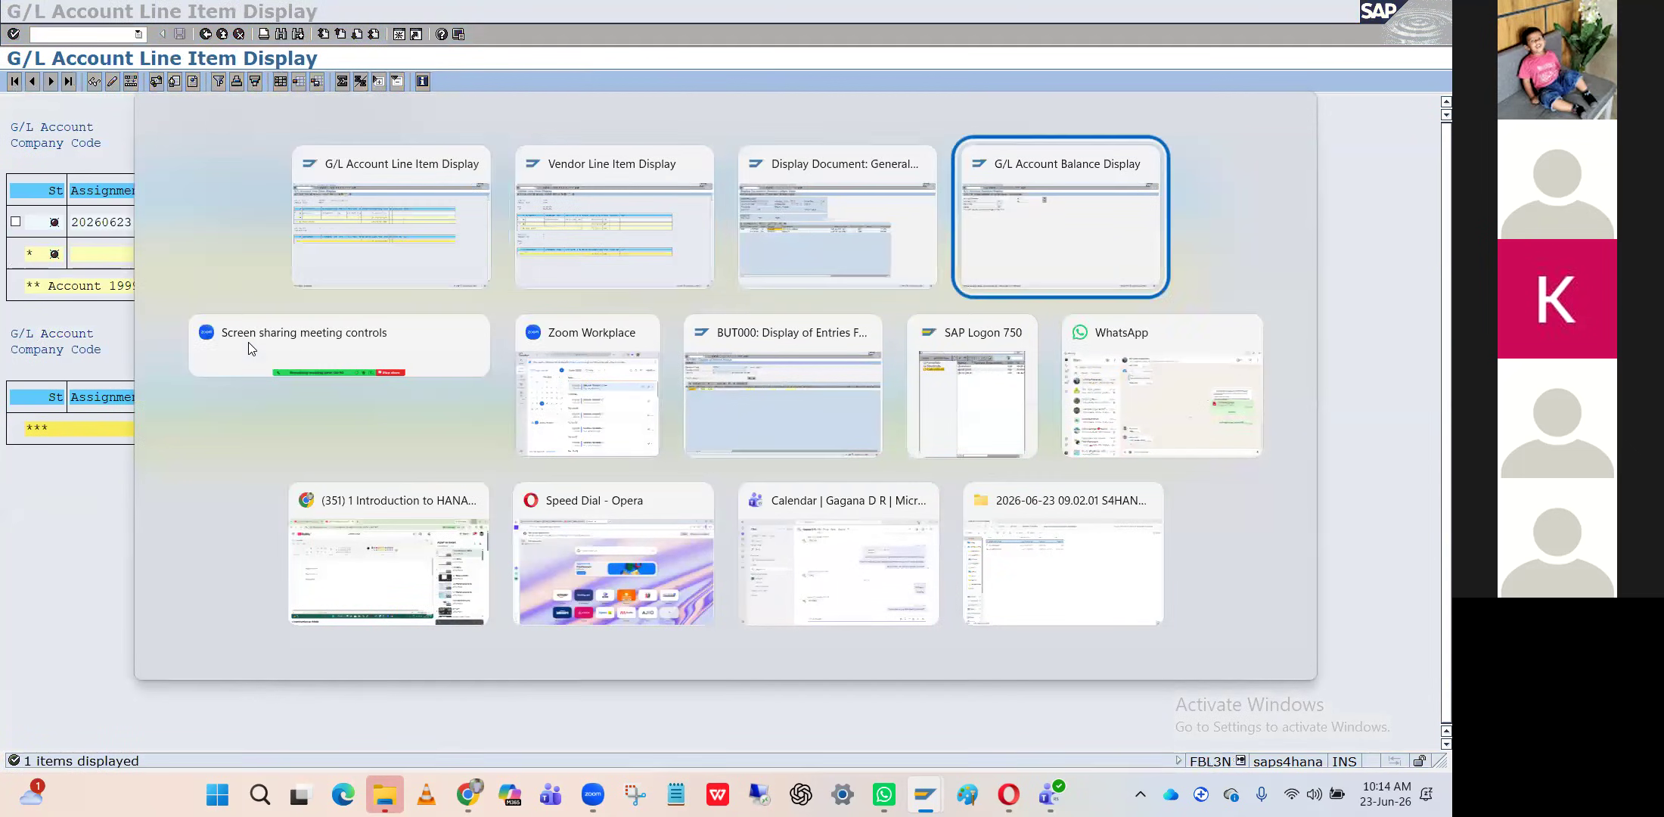
pyautogui.write('199997')
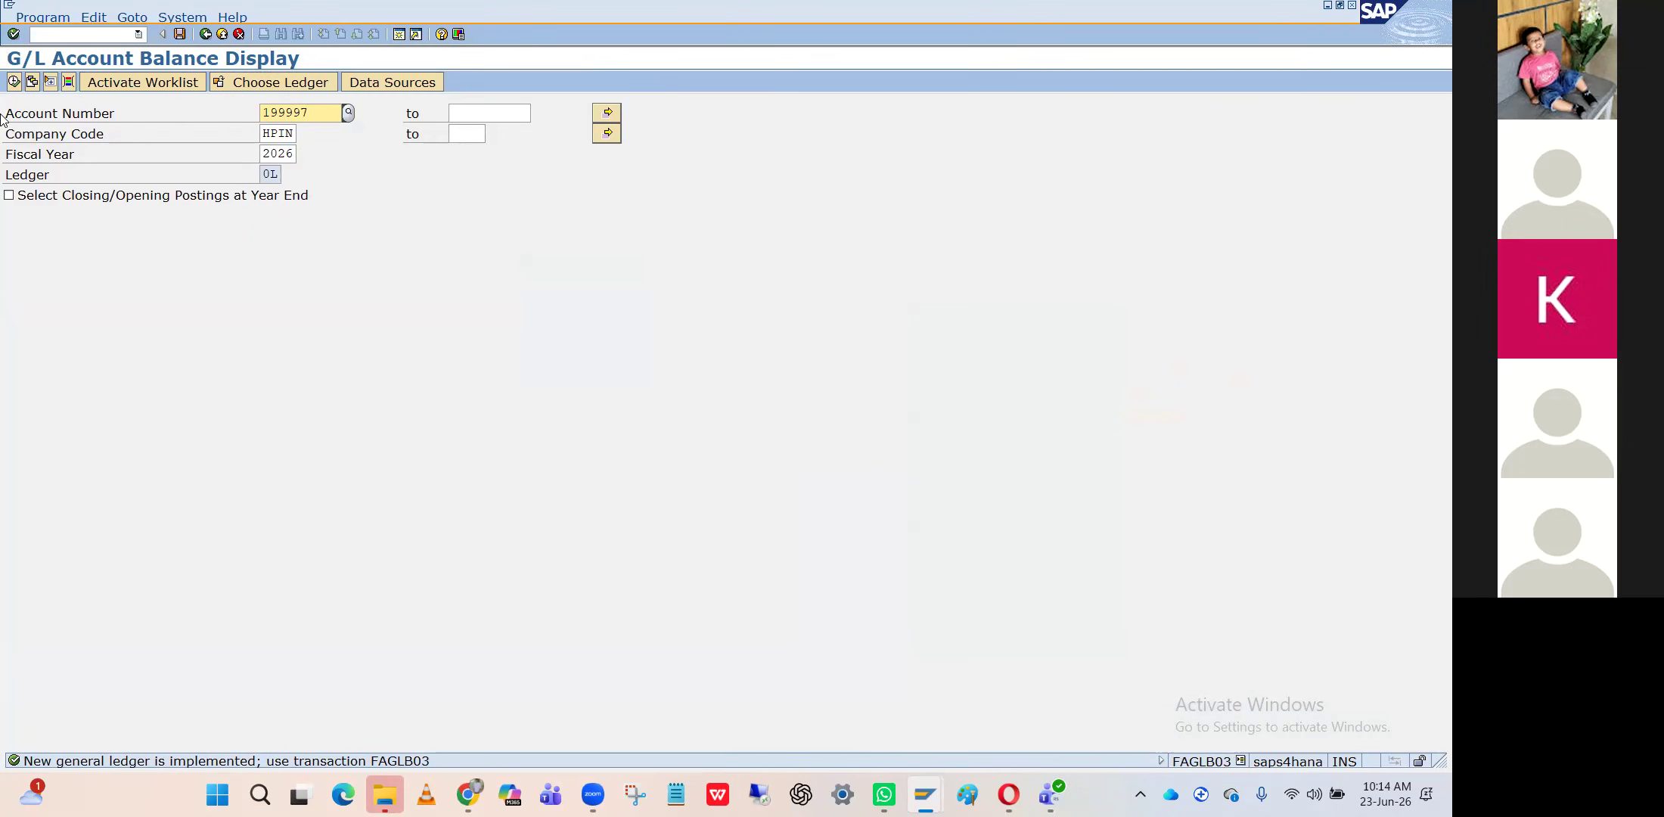
pyautogui.click(13, 86)
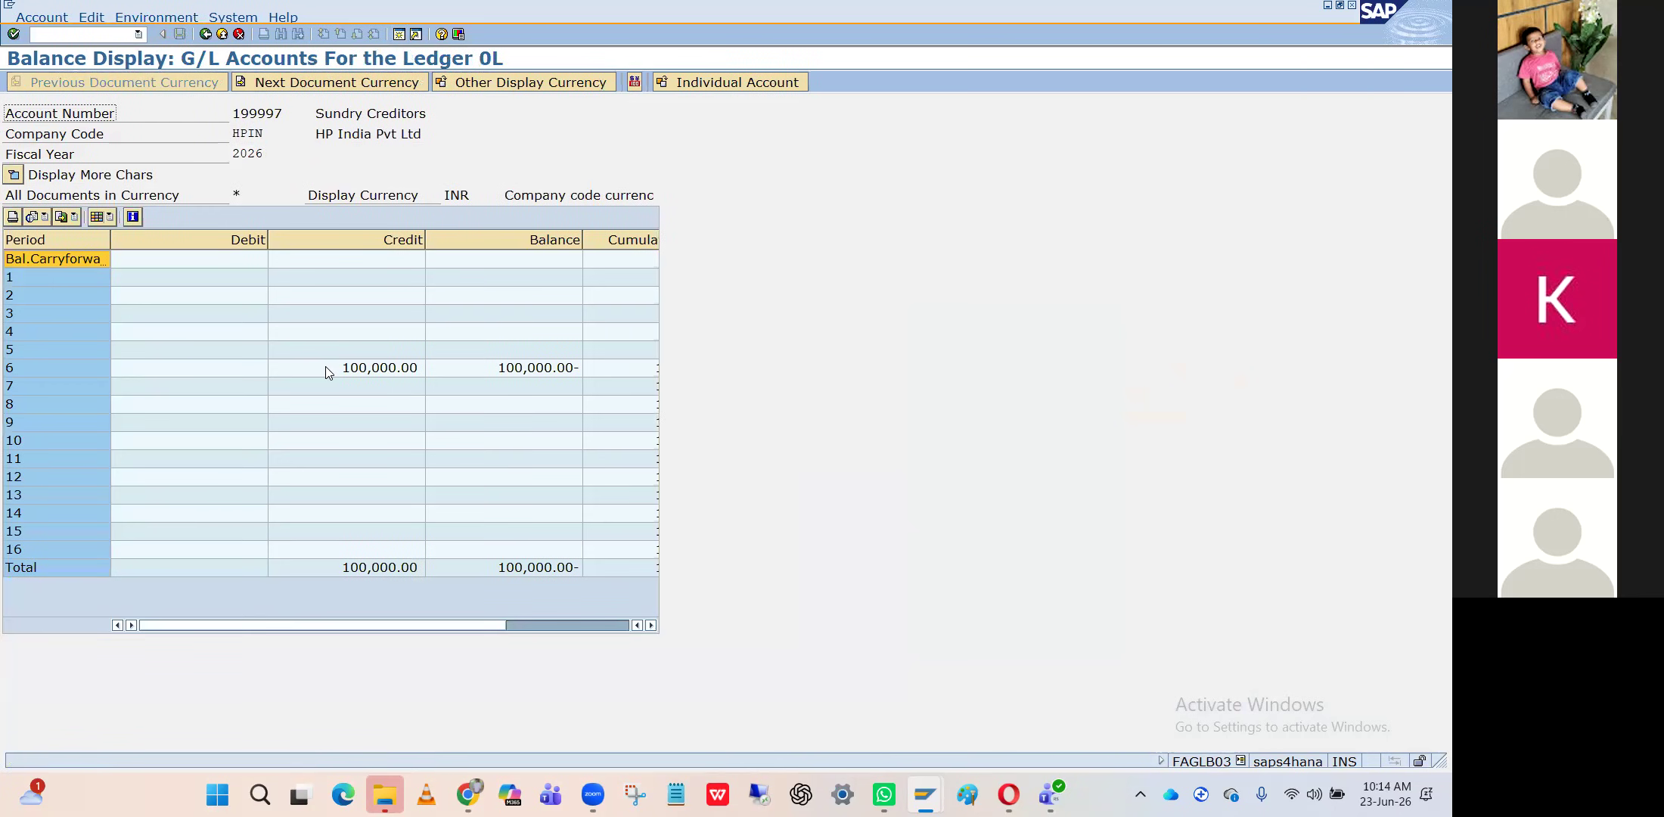
# Examine the credit and balance amounts of period 6 for the Sundry Creditors account
pyautogui.click(325, 367)
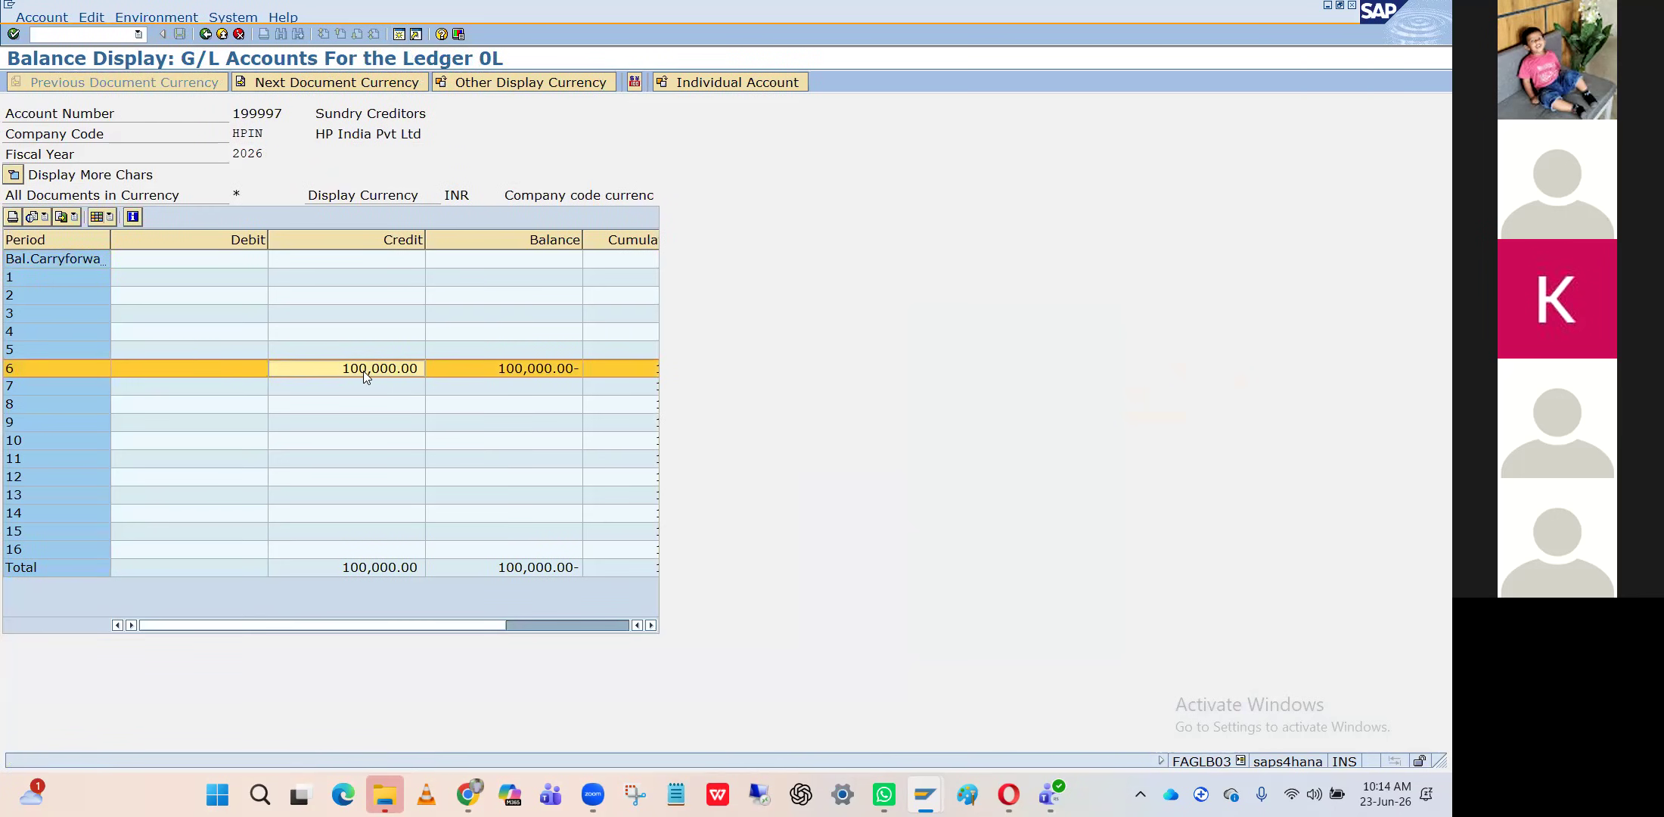
pyautogui.click(504, 377)
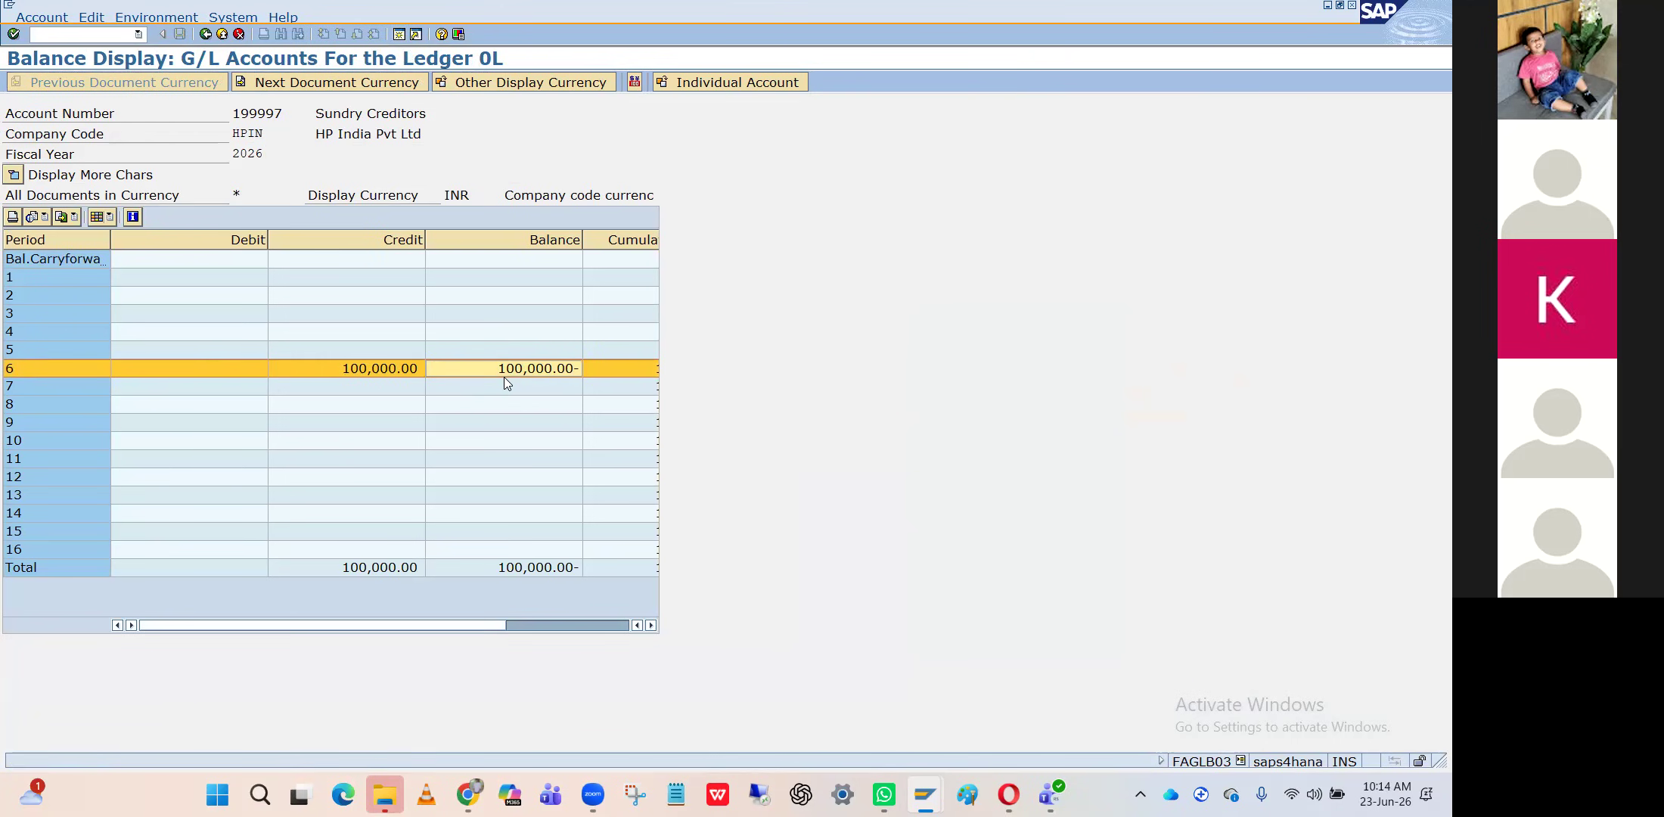
pyautogui.click(393, 376)
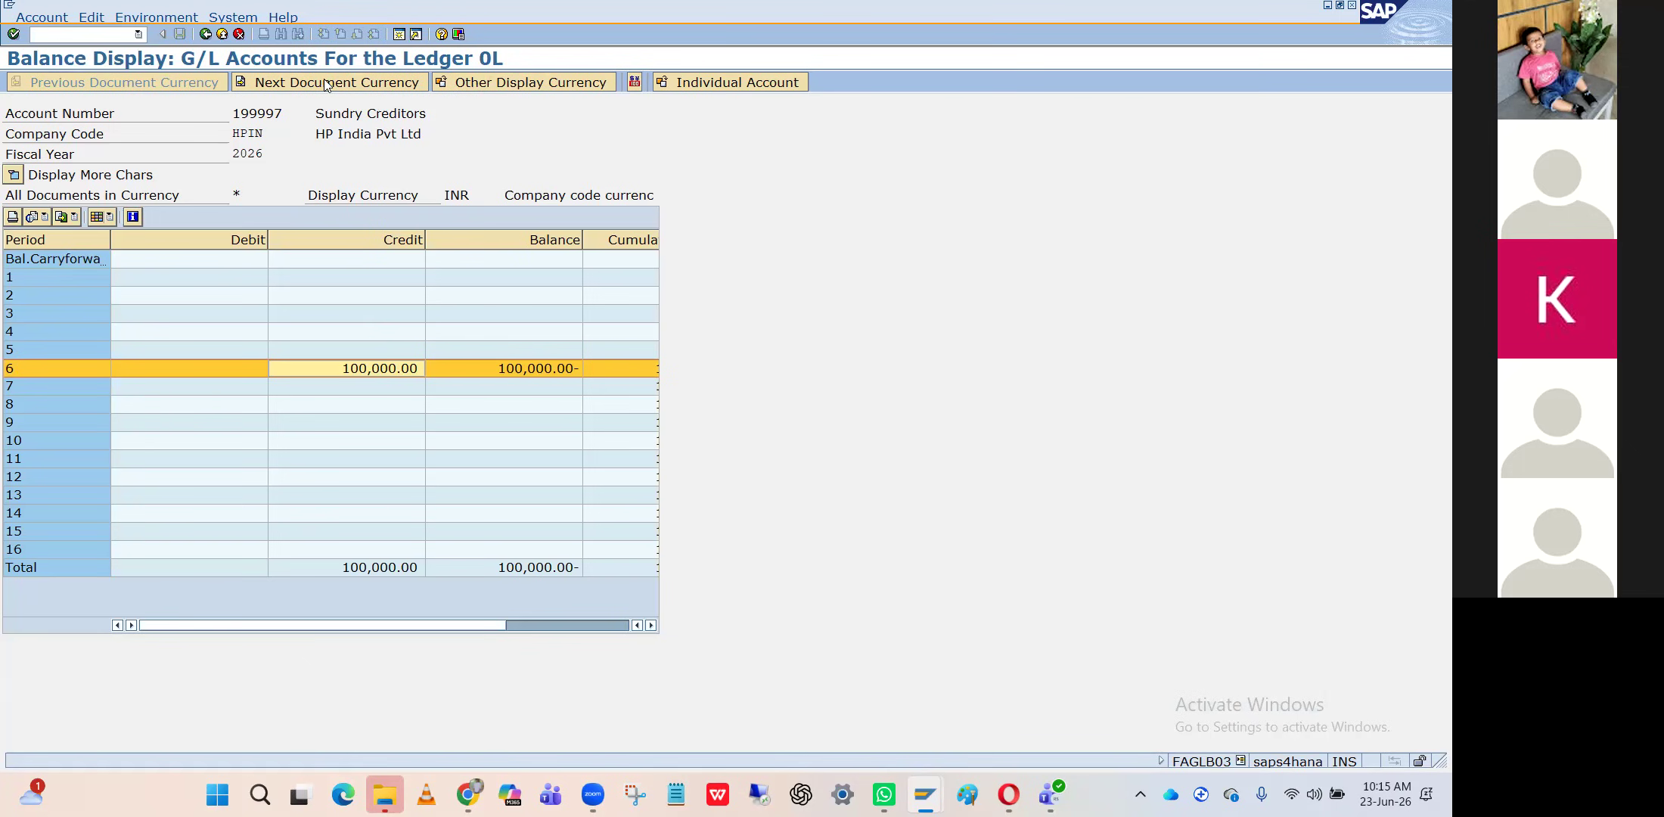
# Choose ledger HP for the Sundry Creditors account, rerun the G/L balance display and examine the period 3 credit
pyautogui.click(204, 33)
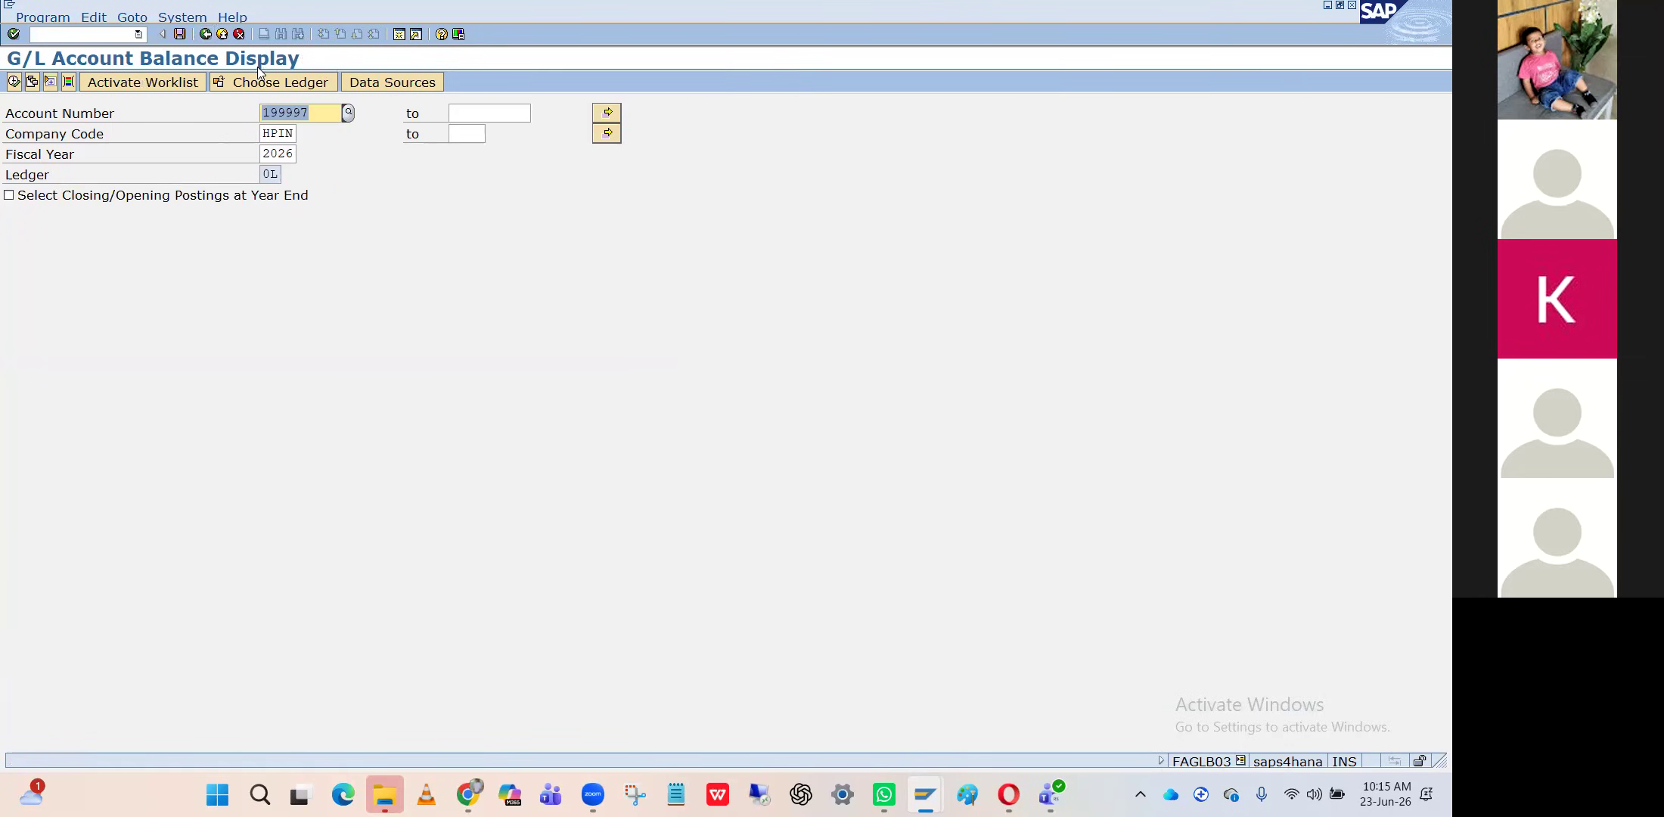
pyautogui.click(279, 173)
pyautogui.click(322, 78)
pyautogui.press('BackSpace')
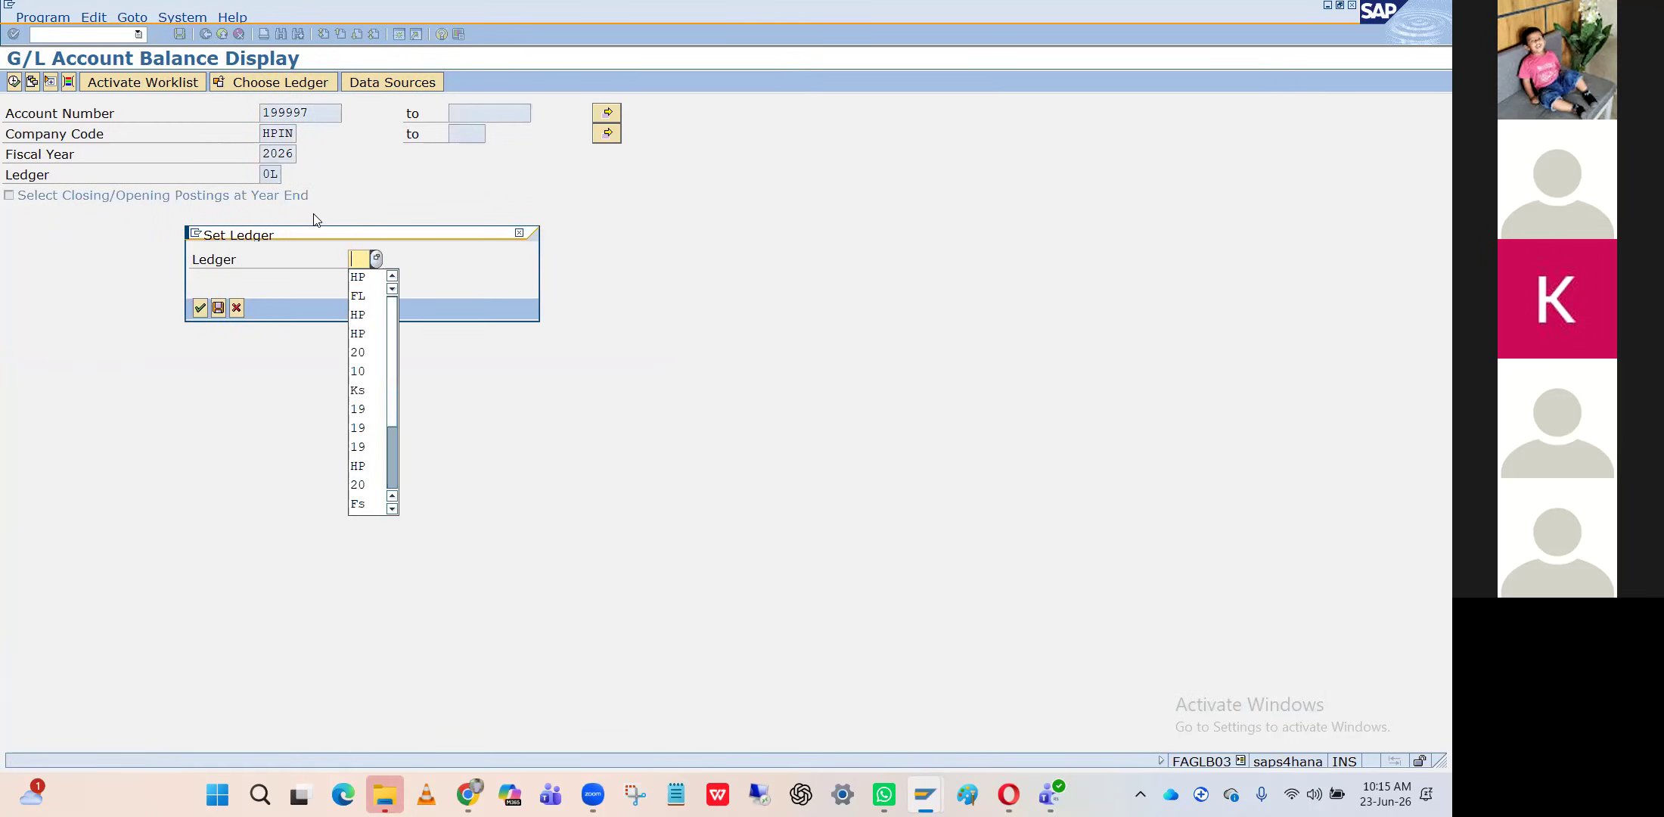
pyautogui.click(365, 280)
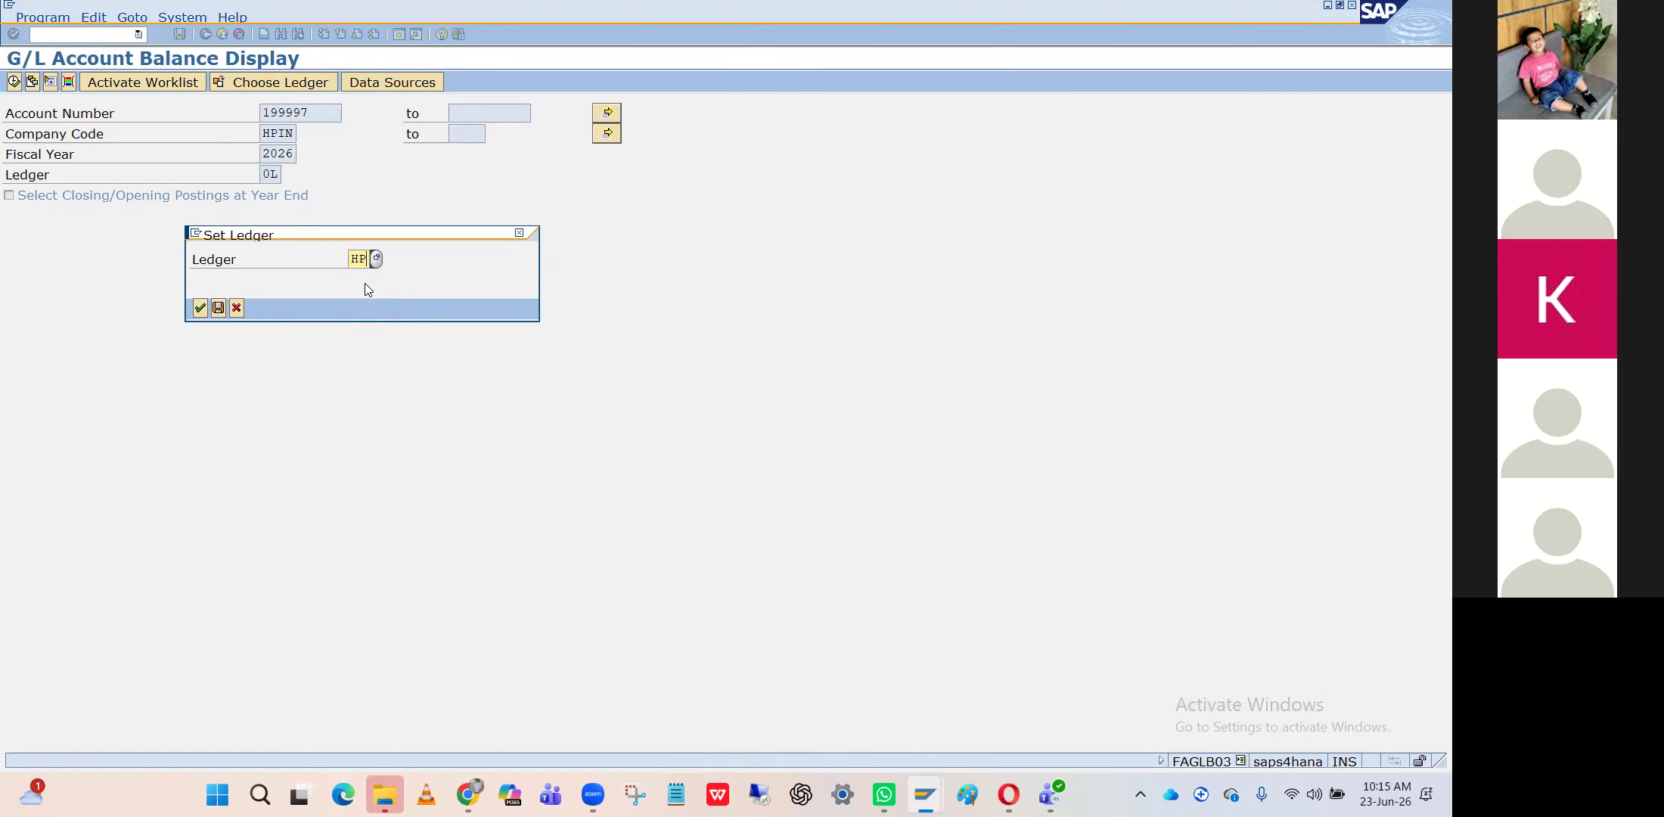
pyautogui.press('Return')
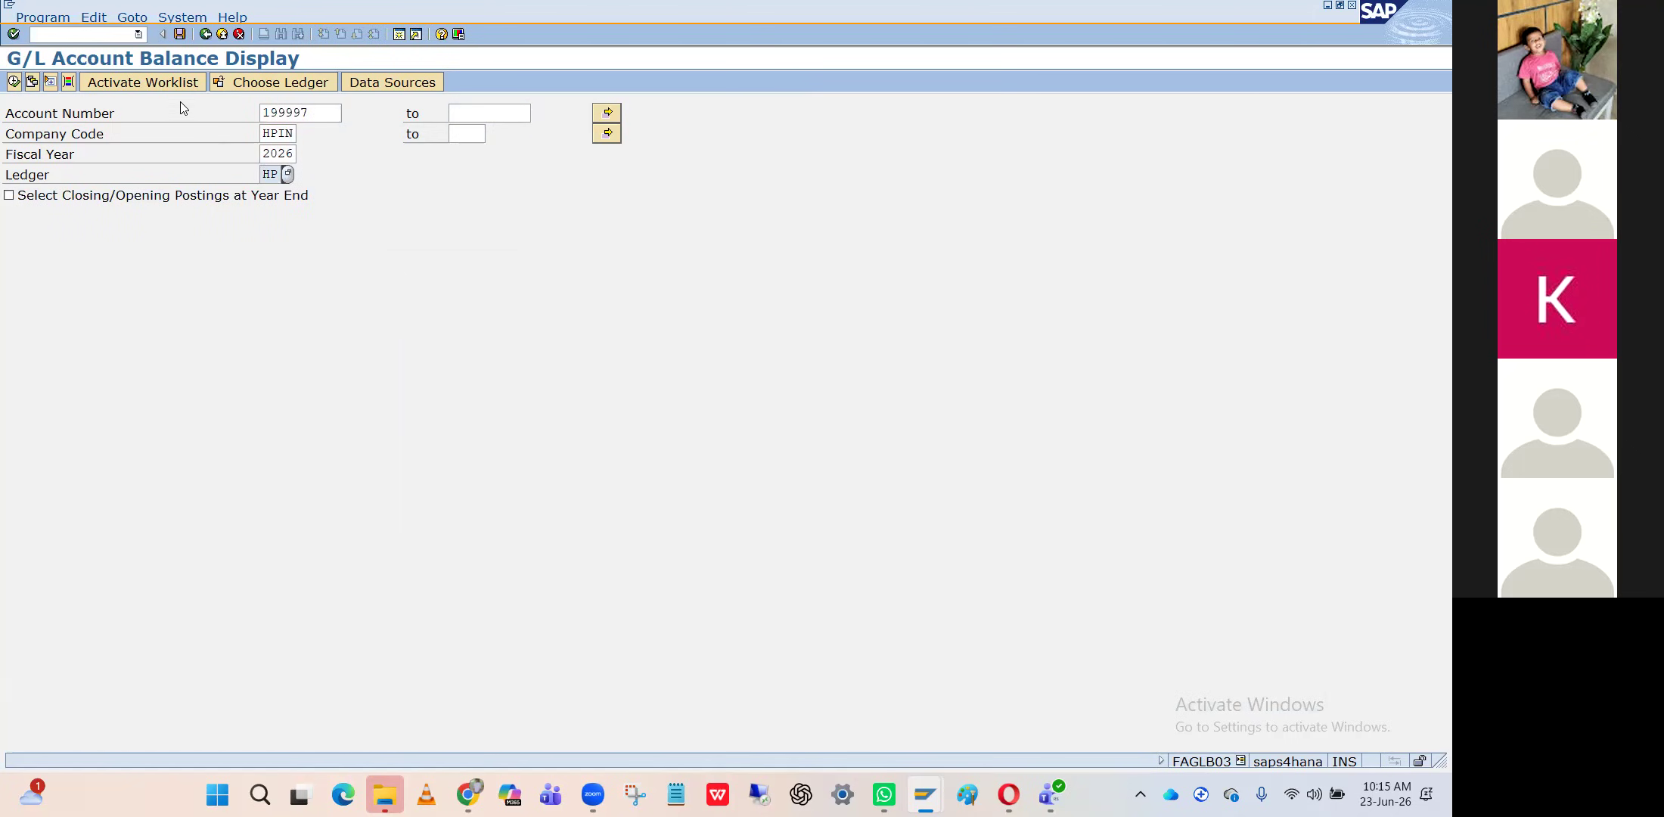
pyautogui.click(15, 81)
pyautogui.click(363, 315)
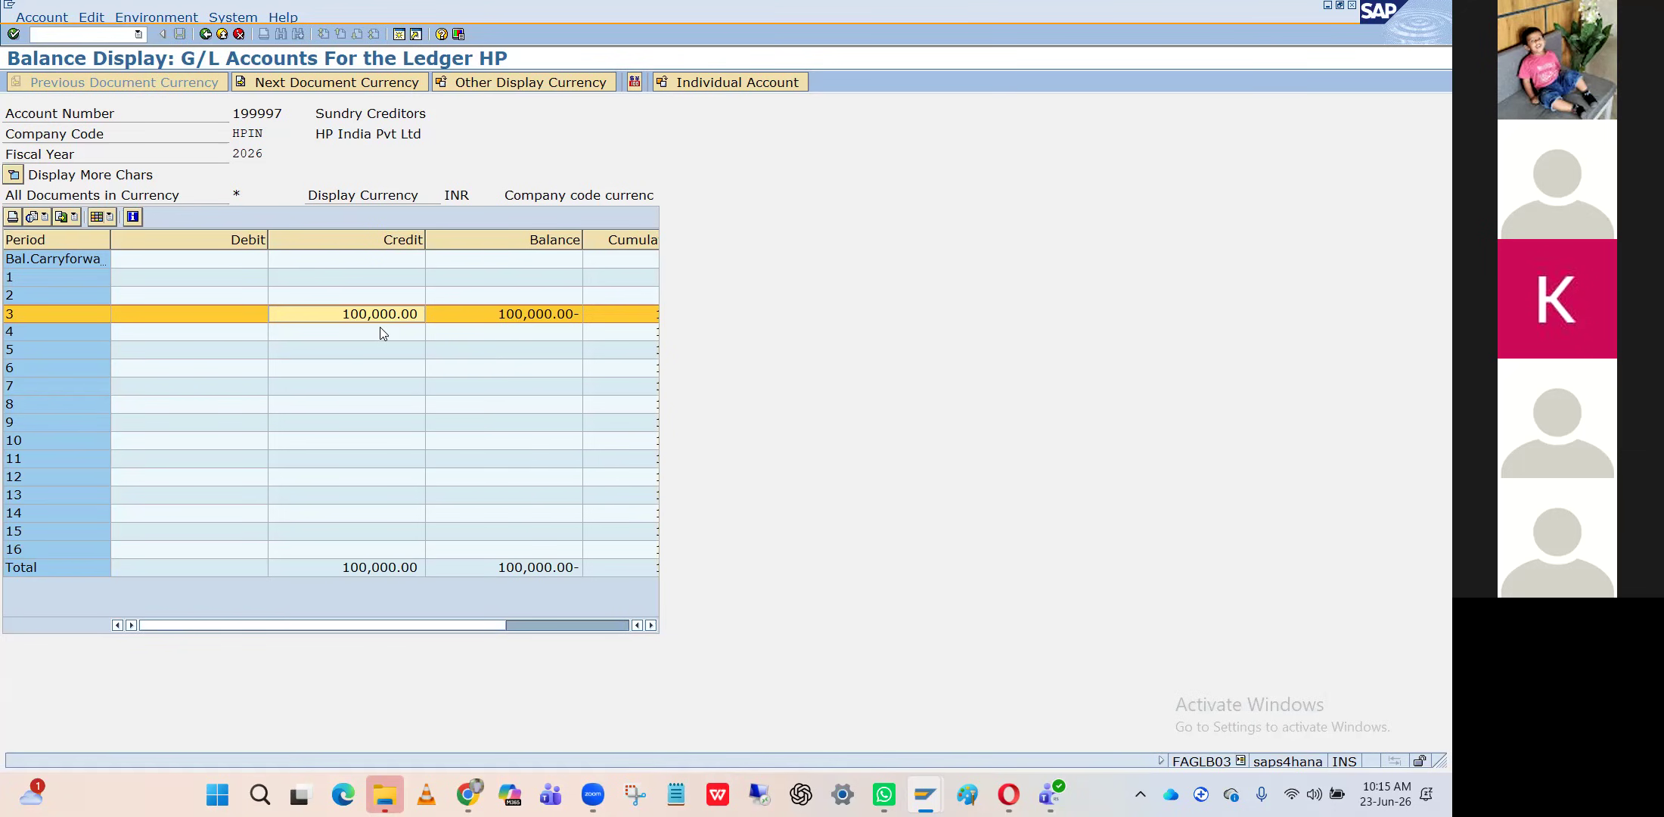
# Return to the G/L balance selection, change the ledger to 0L and display the Sundry Creditors balances again
pyautogui.click(207, 35)
pyautogui.click(277, 81)
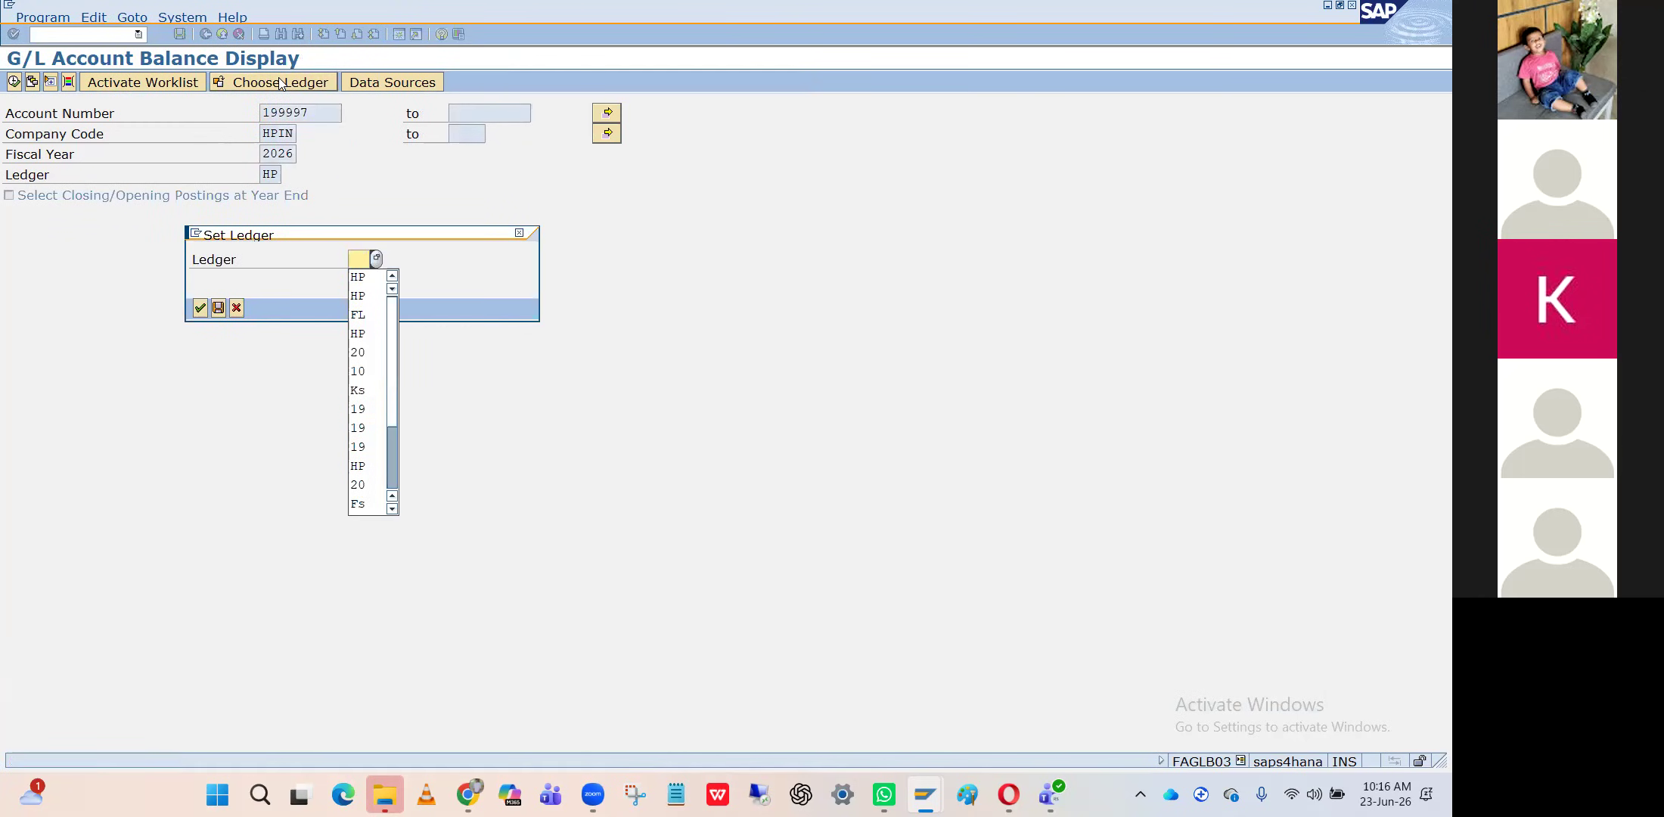
pyautogui.write('0L')
pyautogui.press('Return')
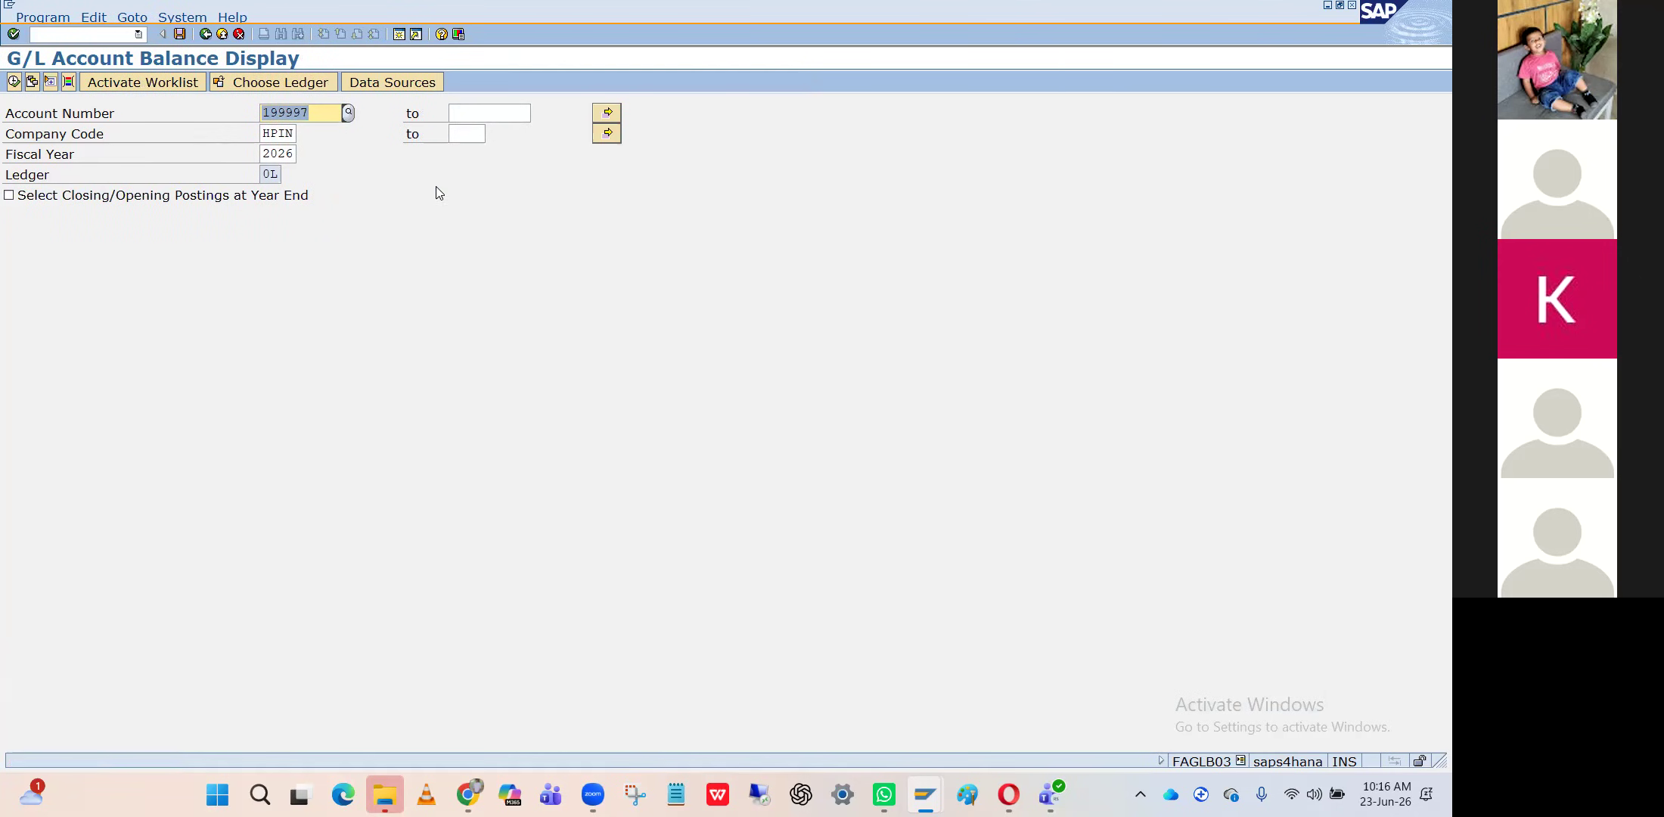
pyautogui.click(14, 83)
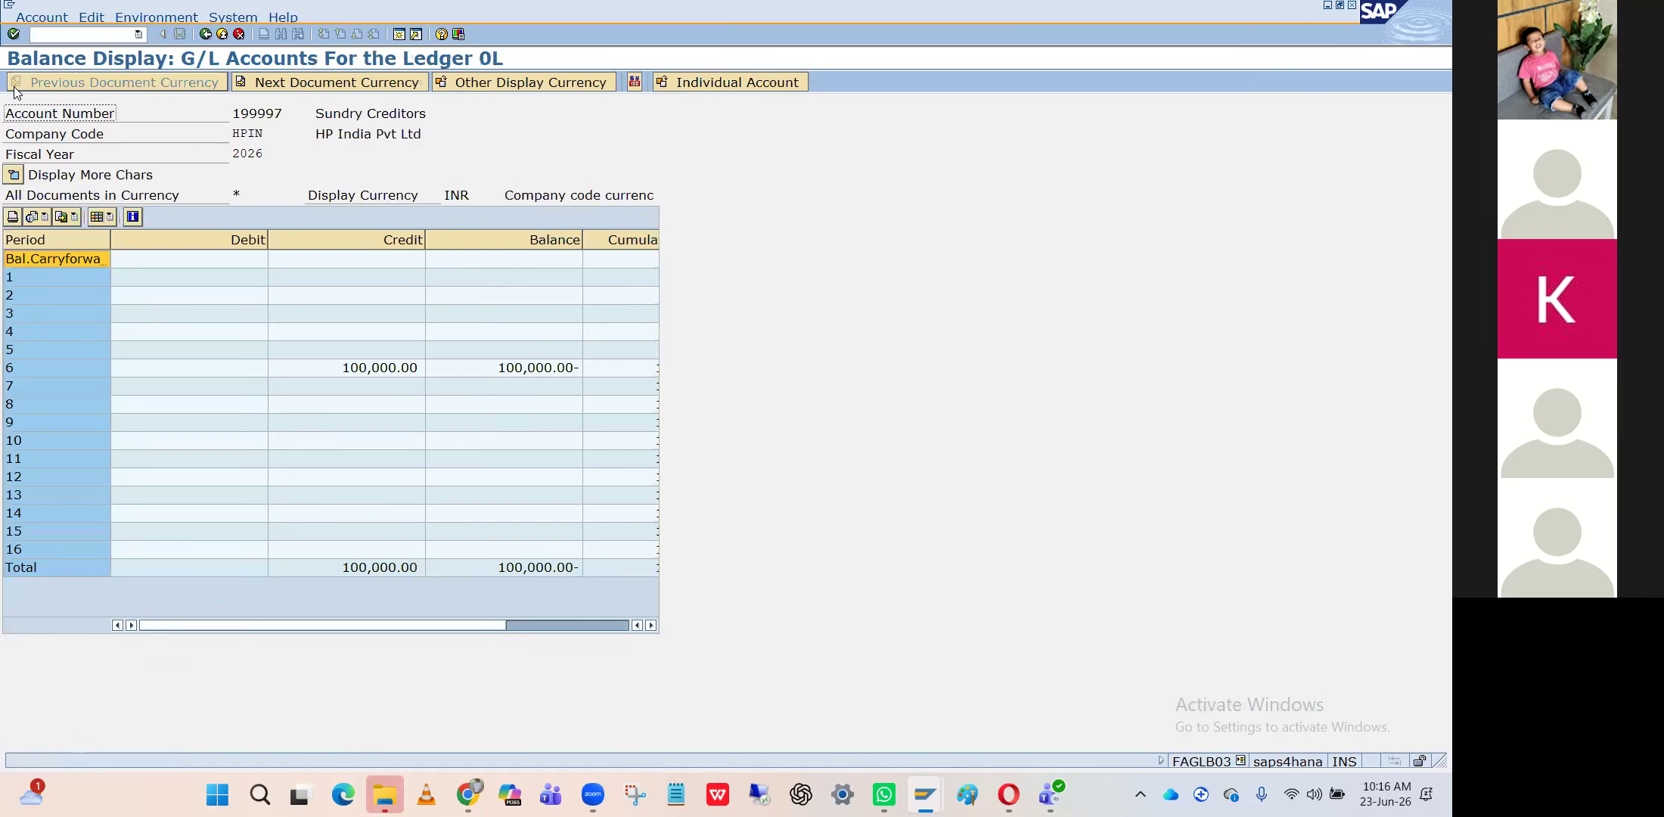
# Start the vendor balance display with FK10N, run it for HP Vendor in HPIN for 2026 and examine period 6
pyautogui.click(80, 36)
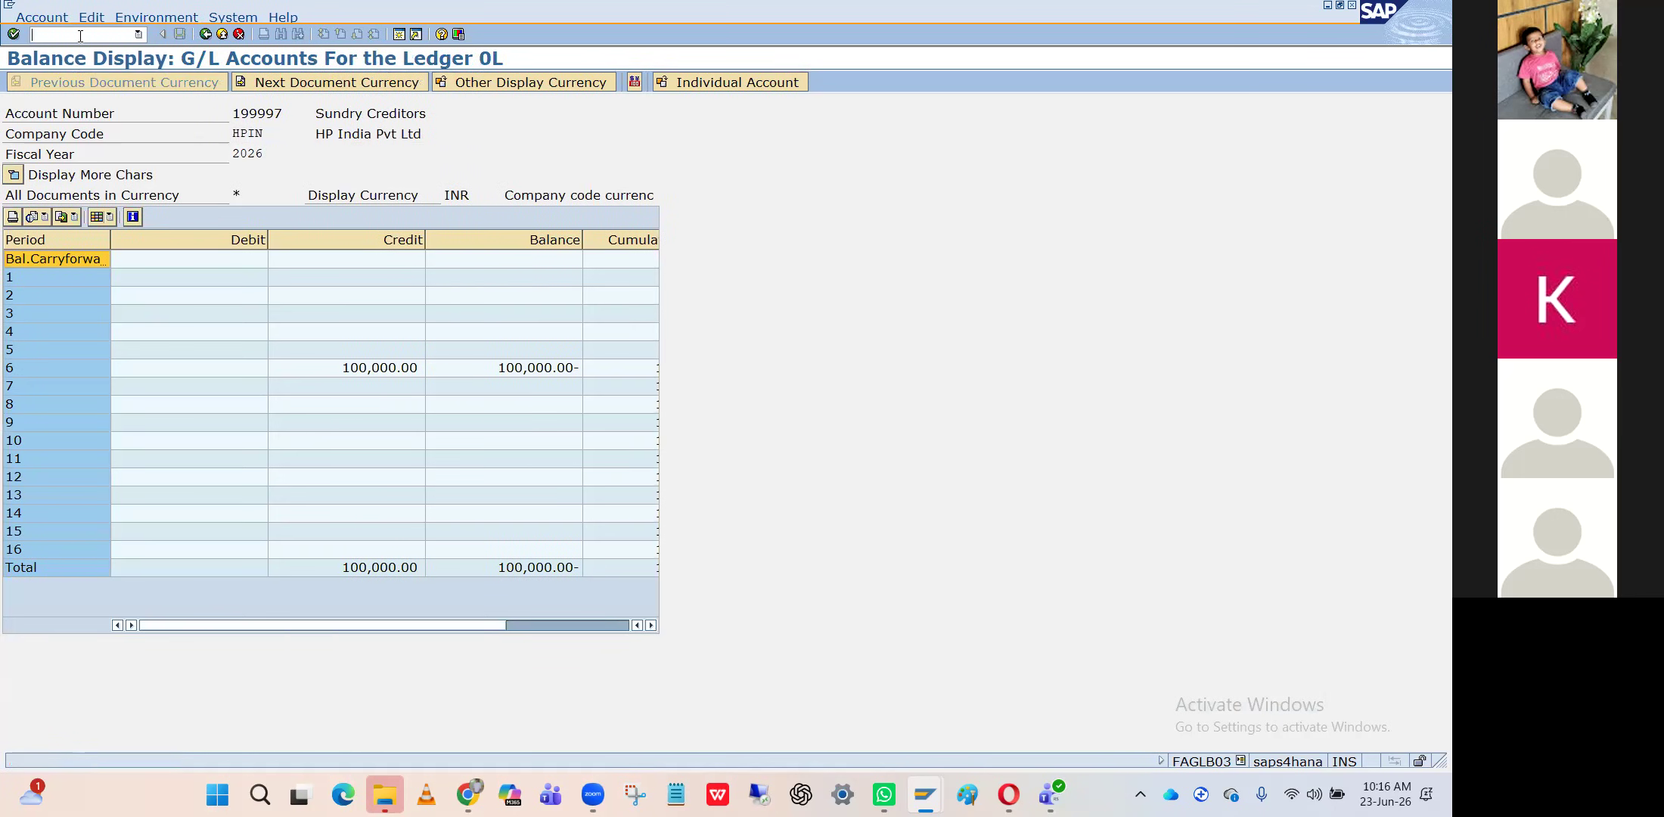
pyautogui.write('/nFb')
pyautogui.write('10n')
pyautogui.press('Return')
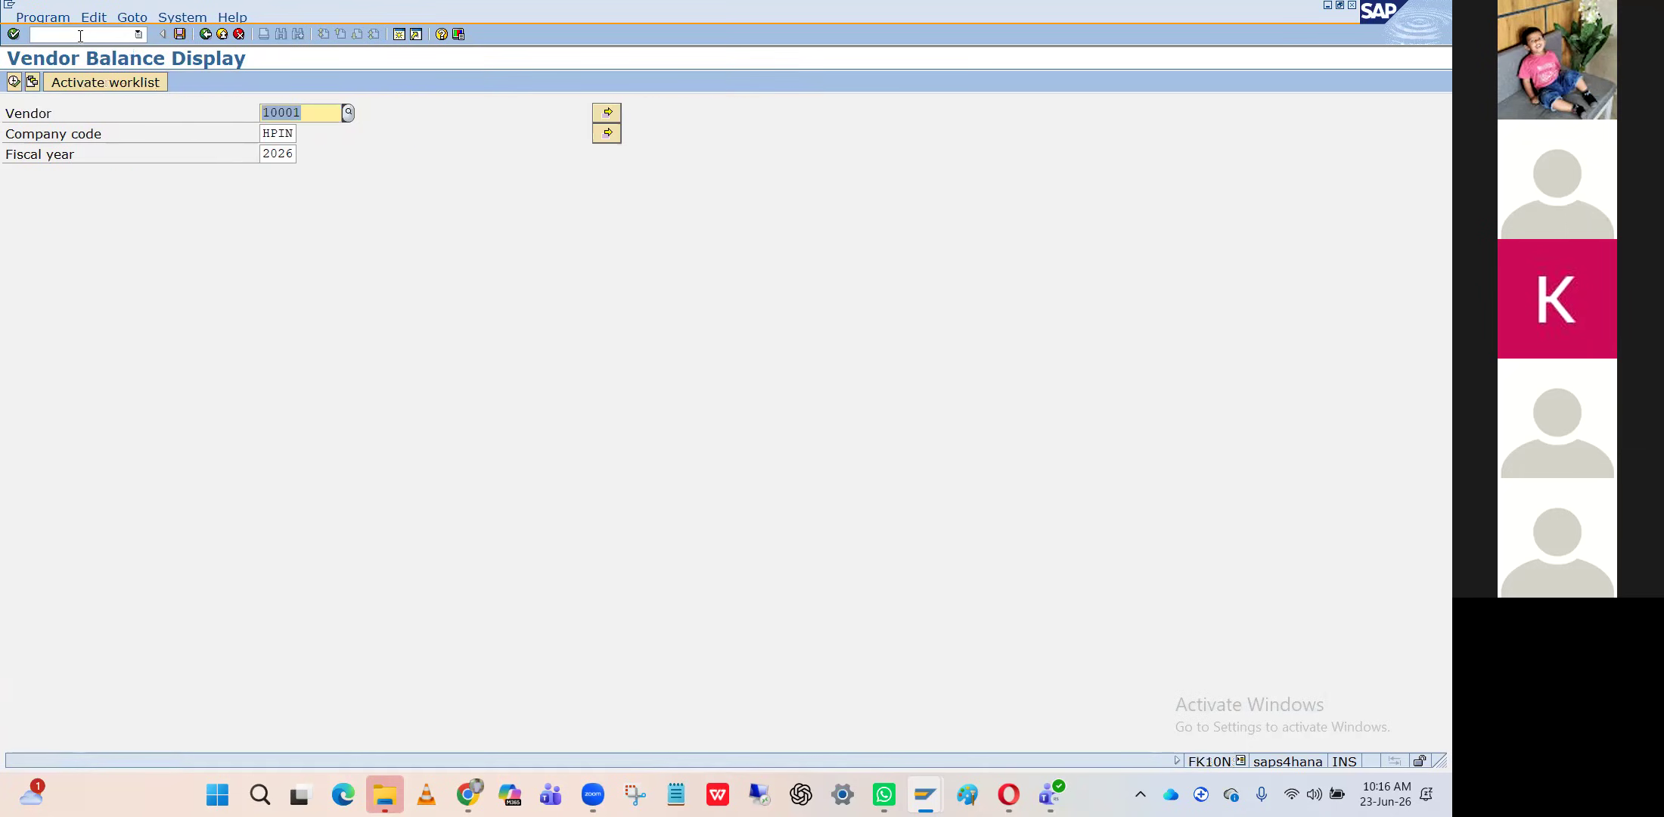
pyautogui.click(15, 81)
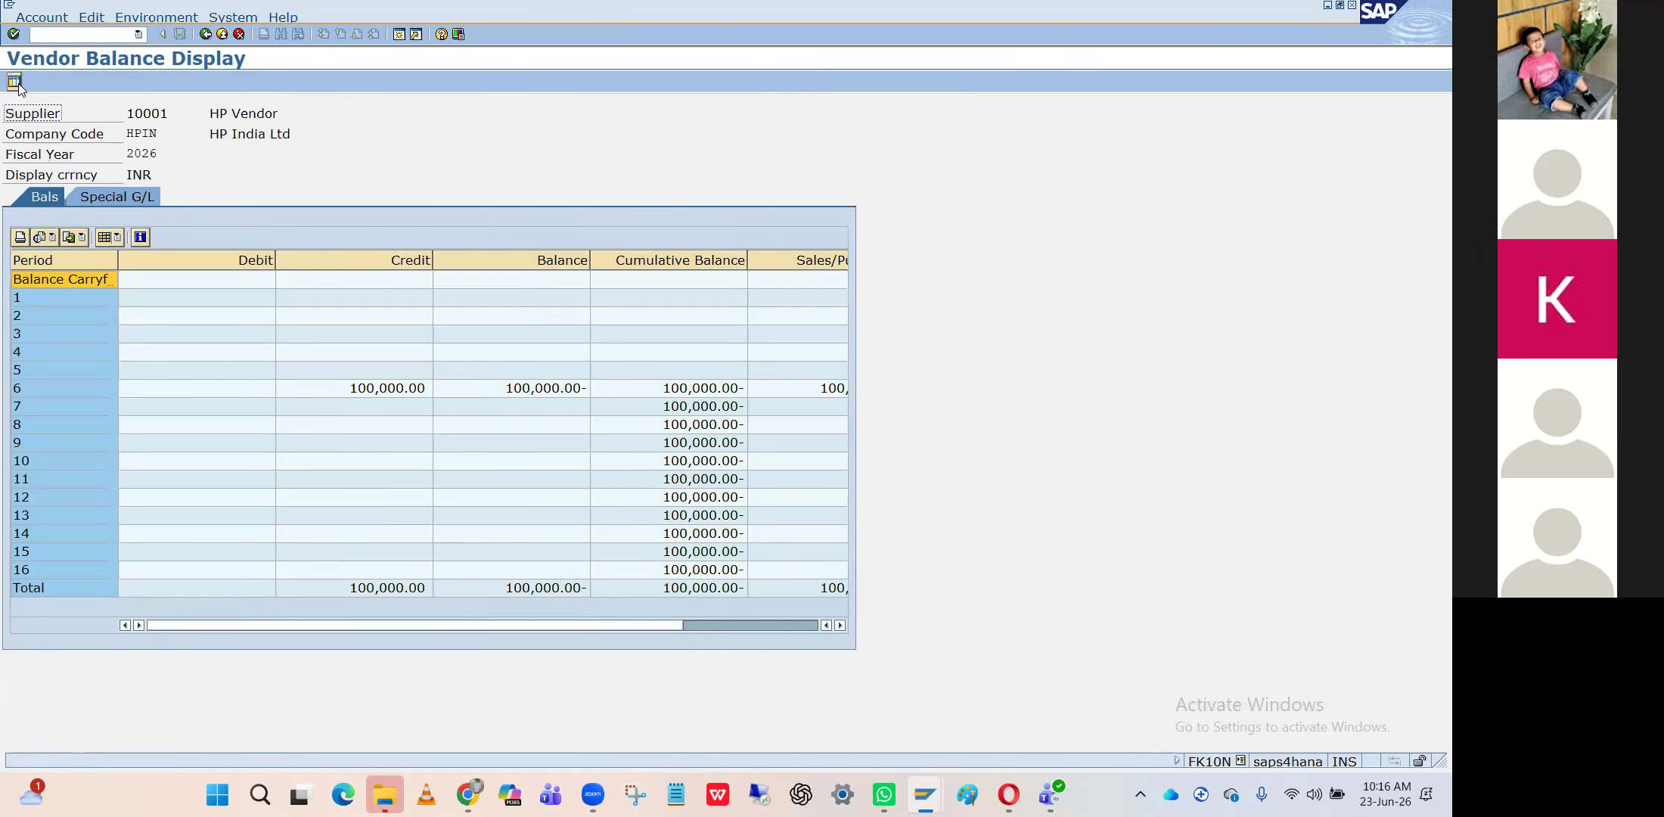
pyautogui.click(317, 375)
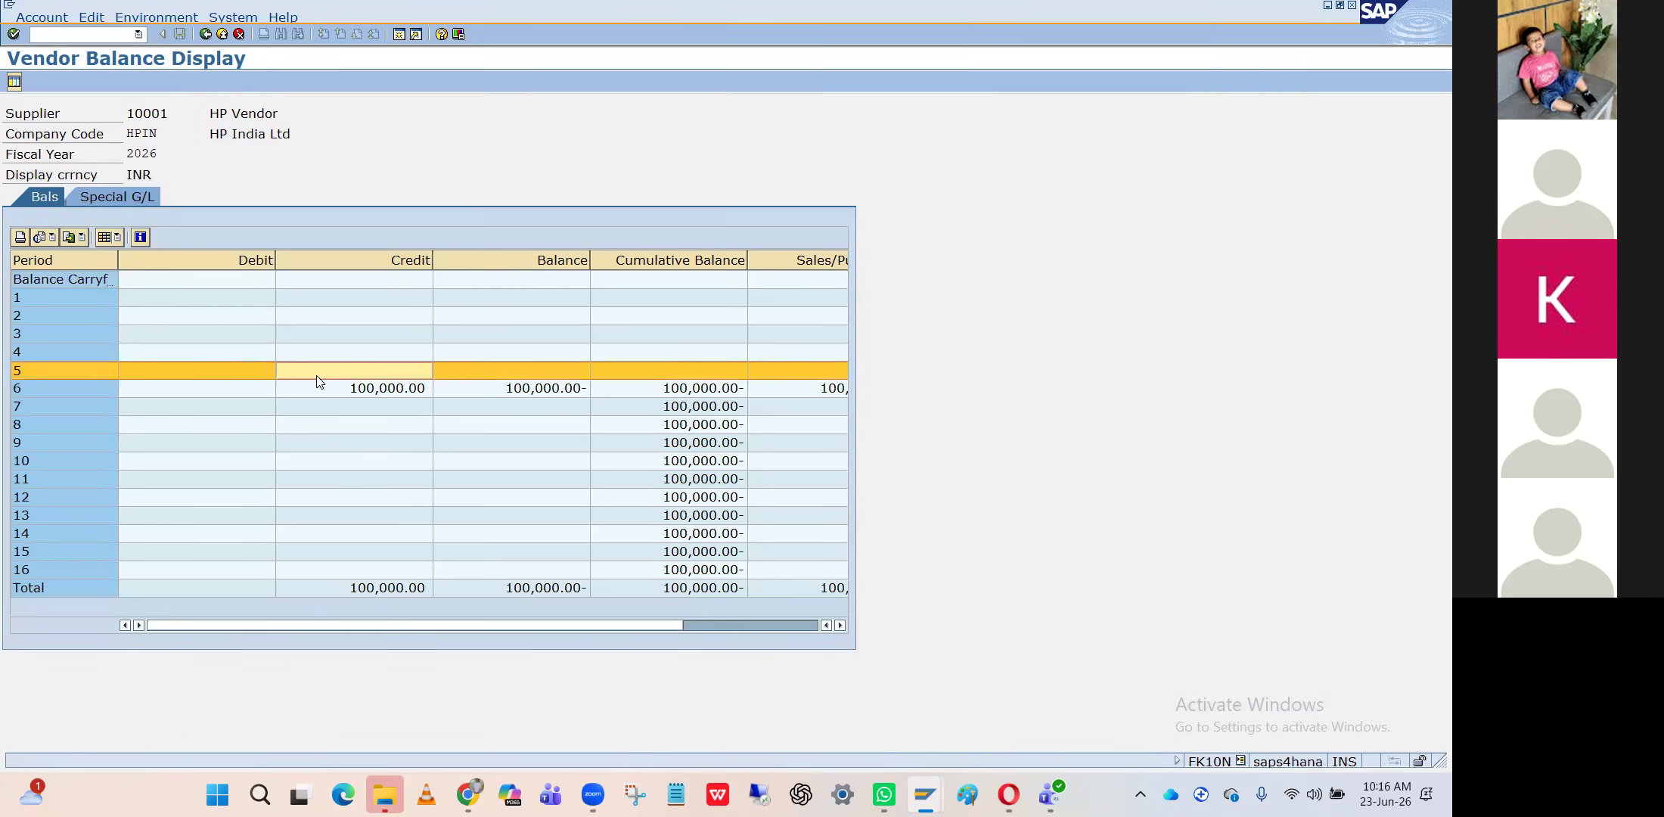
pyautogui.click(316, 390)
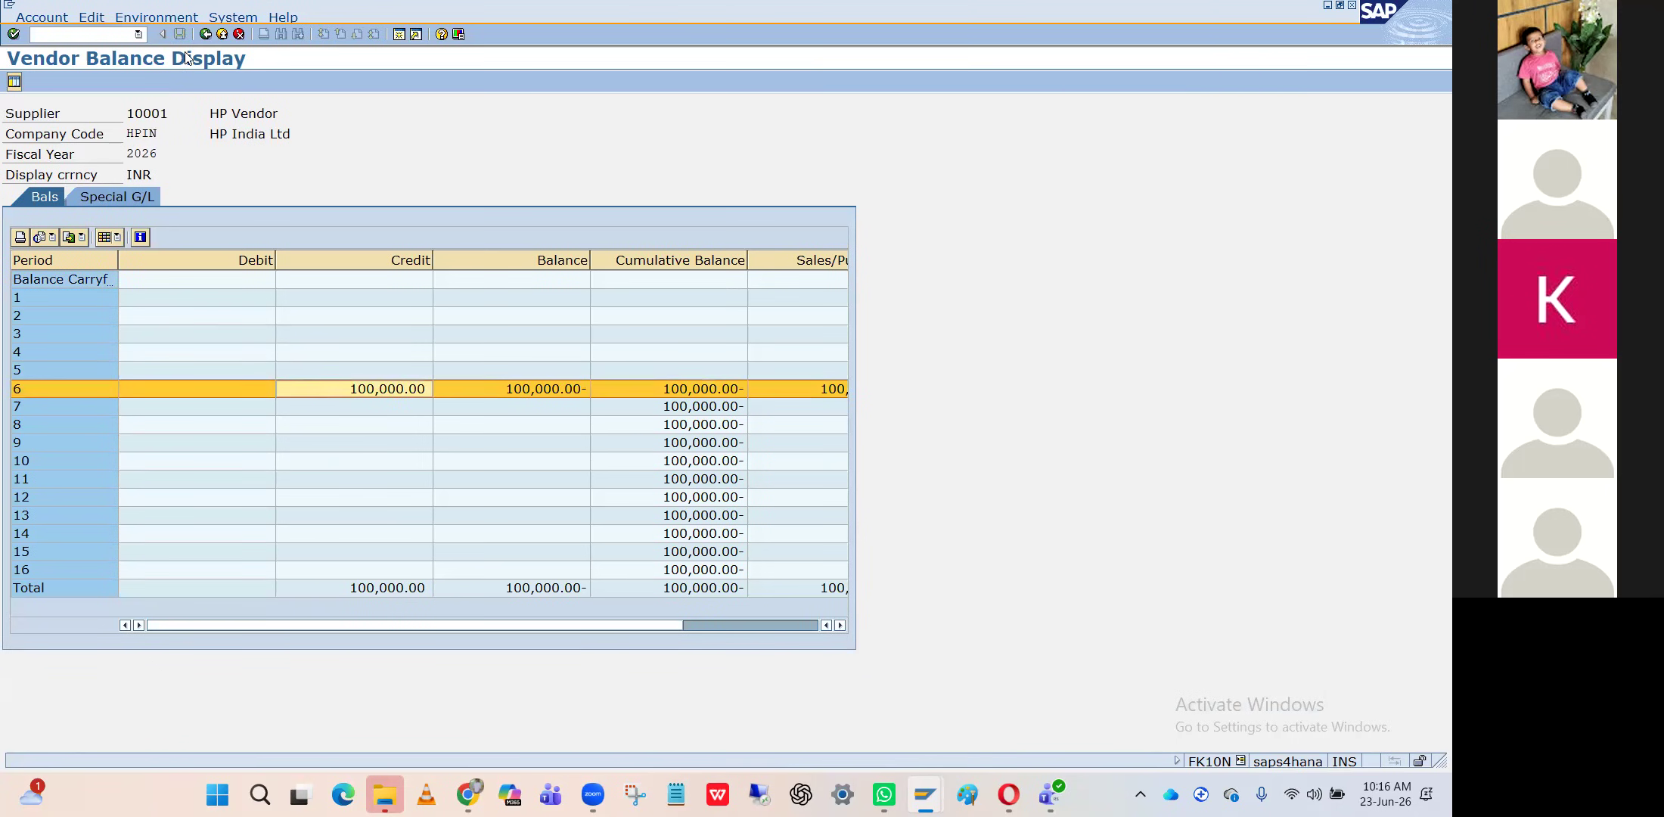
# Rerun the vendor balance display, compare the Special G/L view with the period balances, and return to SAP Easy Access
pyautogui.click(205, 34)
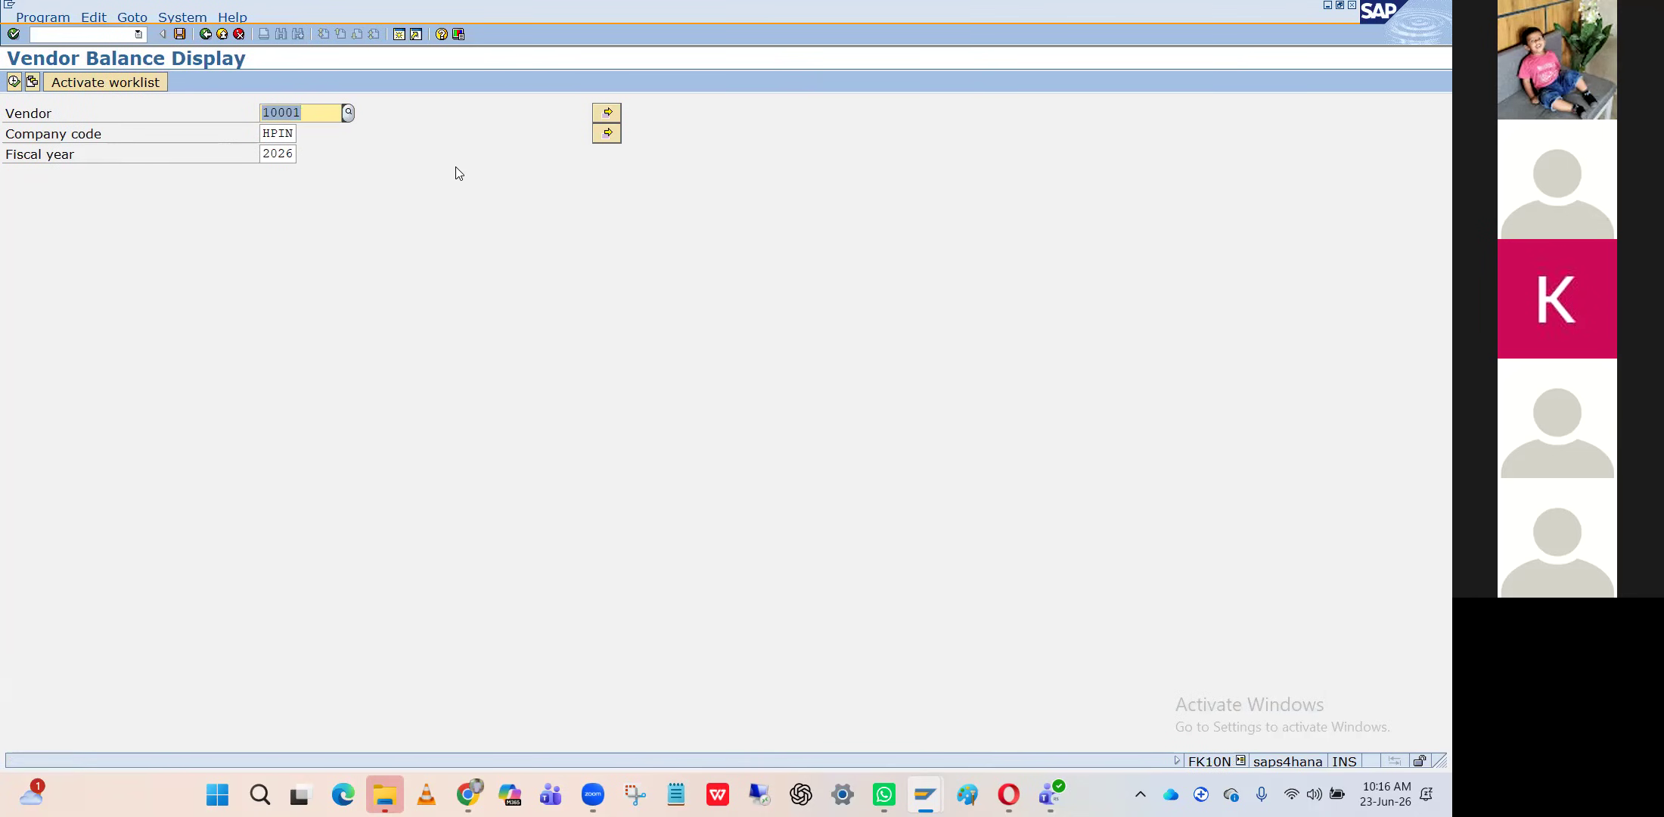
pyautogui.click(14, 81)
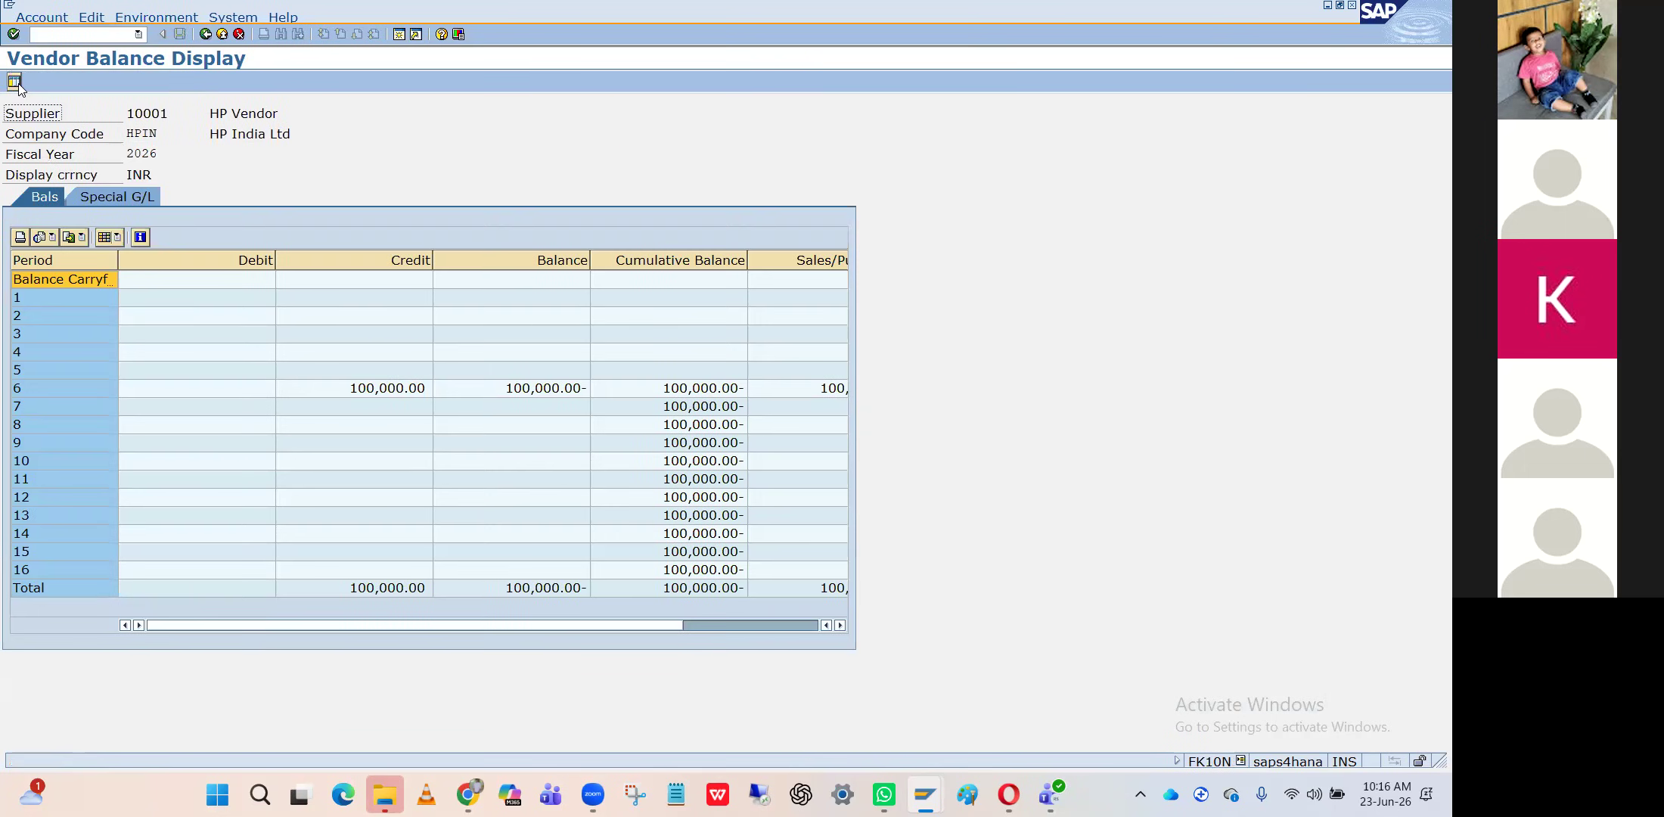
pyautogui.click(121, 201)
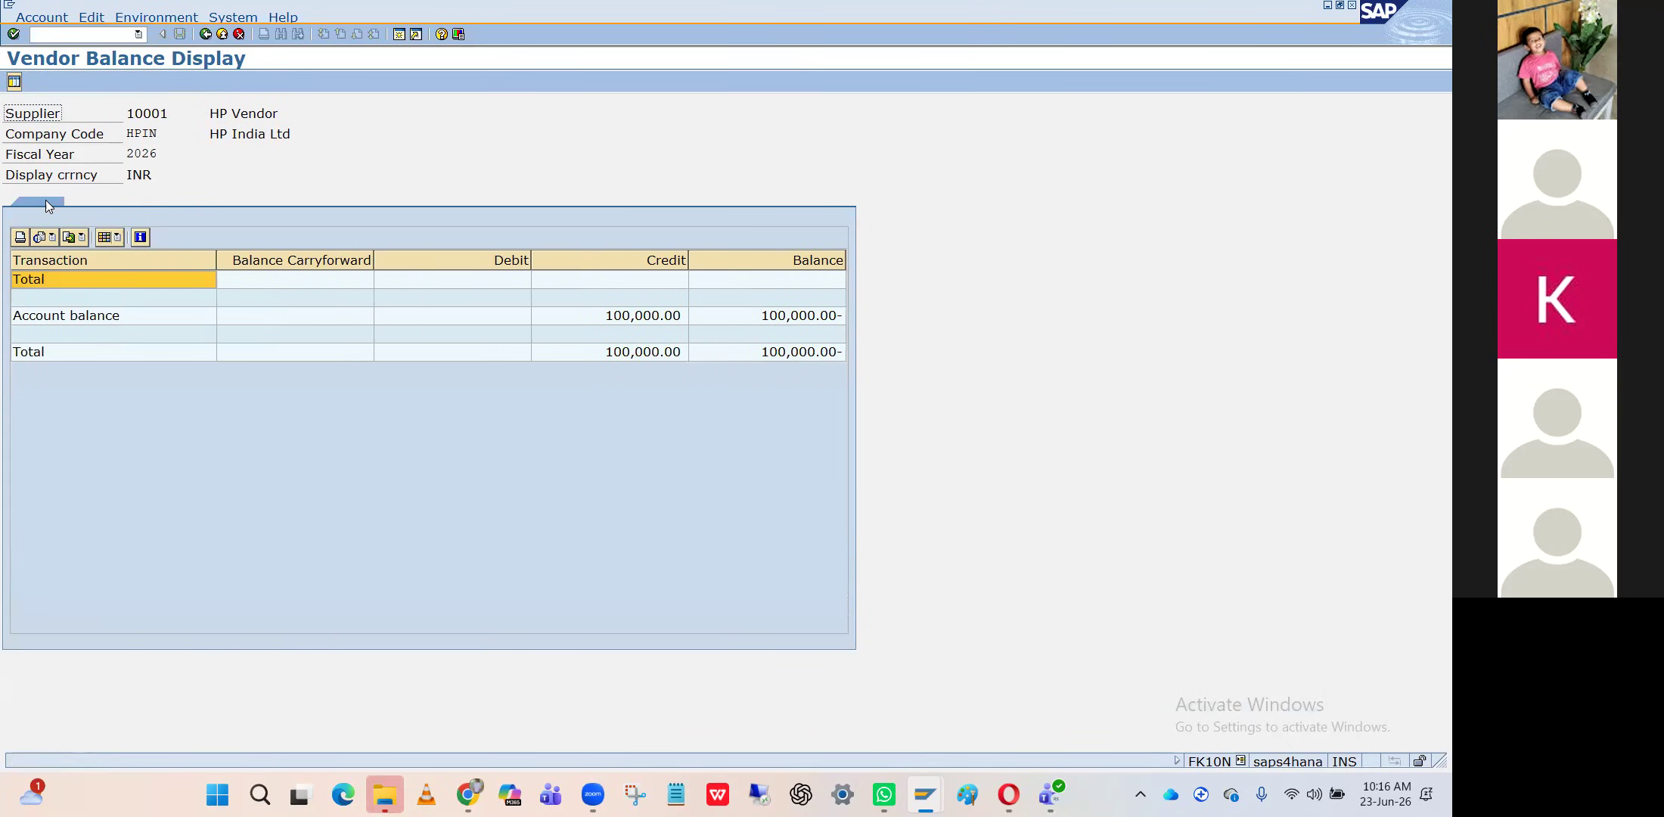
pyautogui.click(46, 201)
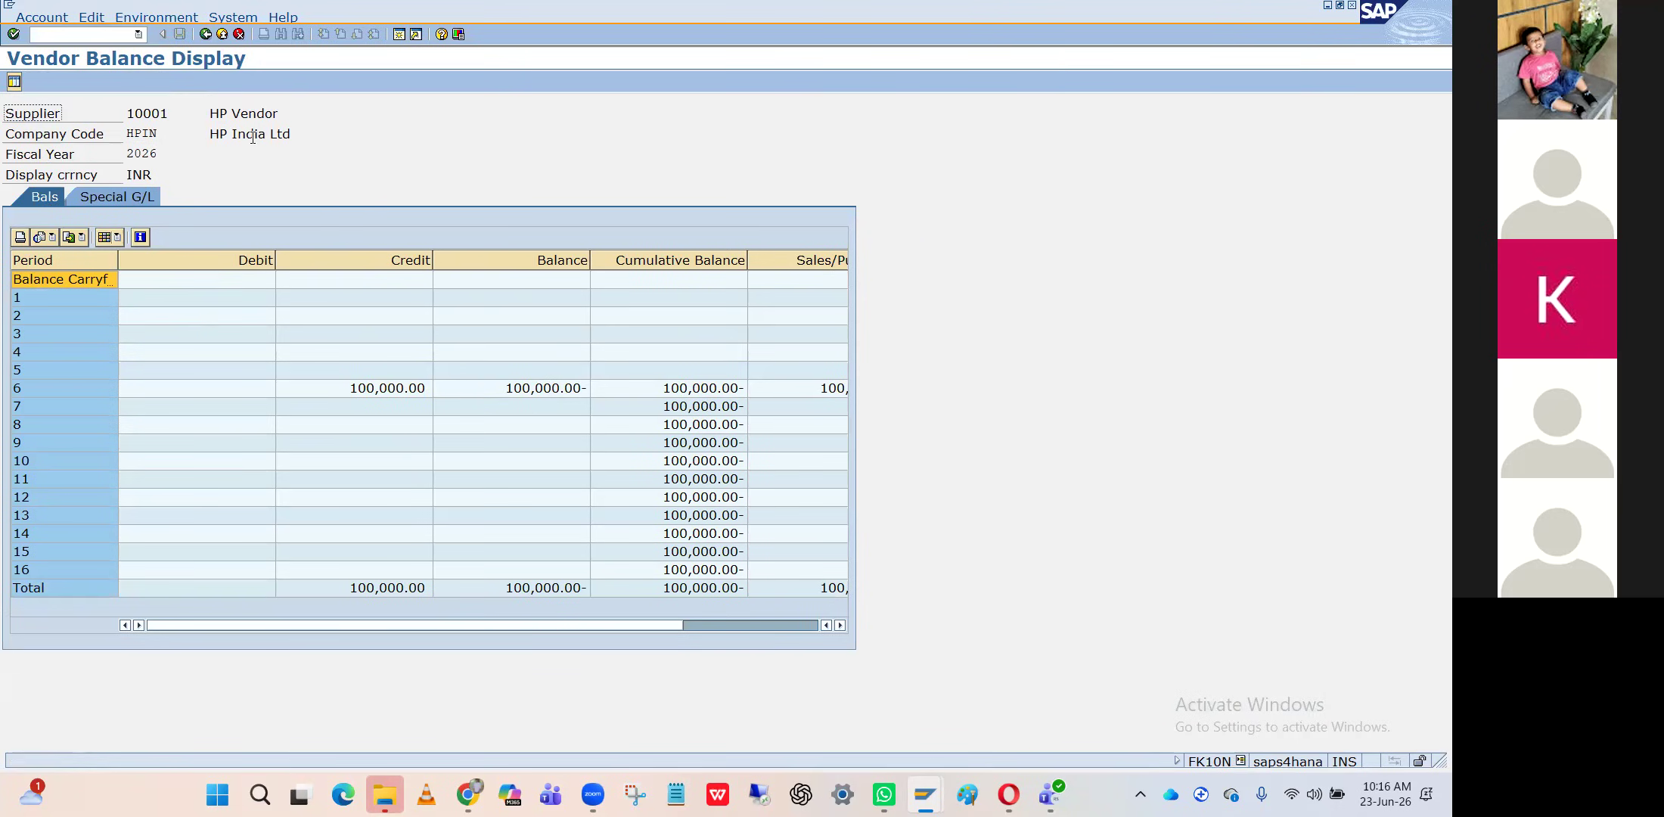
pyautogui.click(205, 34)
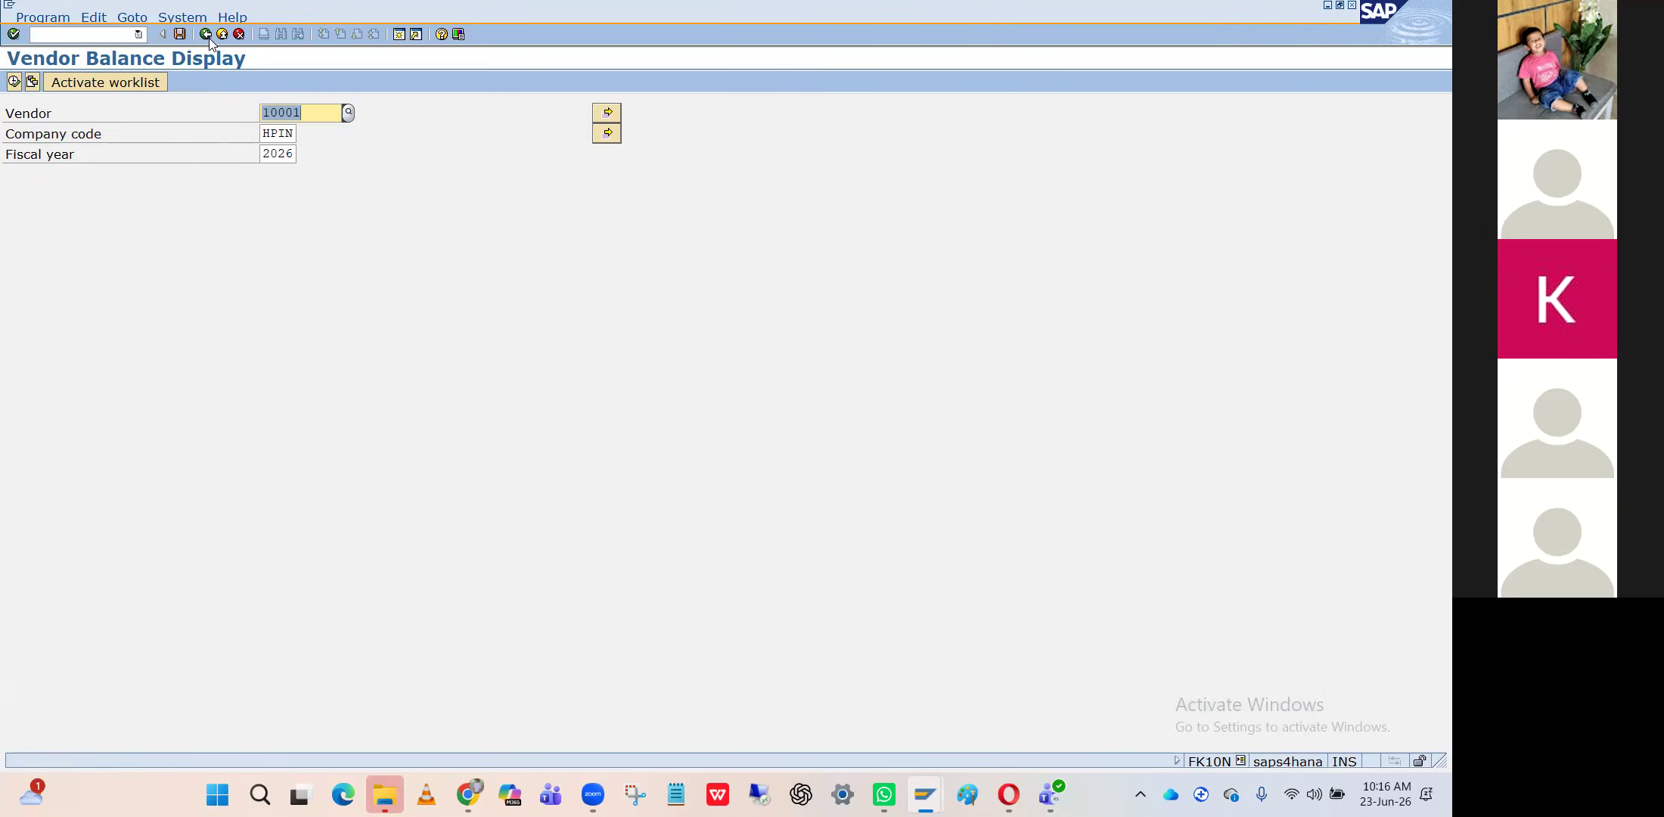
pyautogui.click(207, 36)
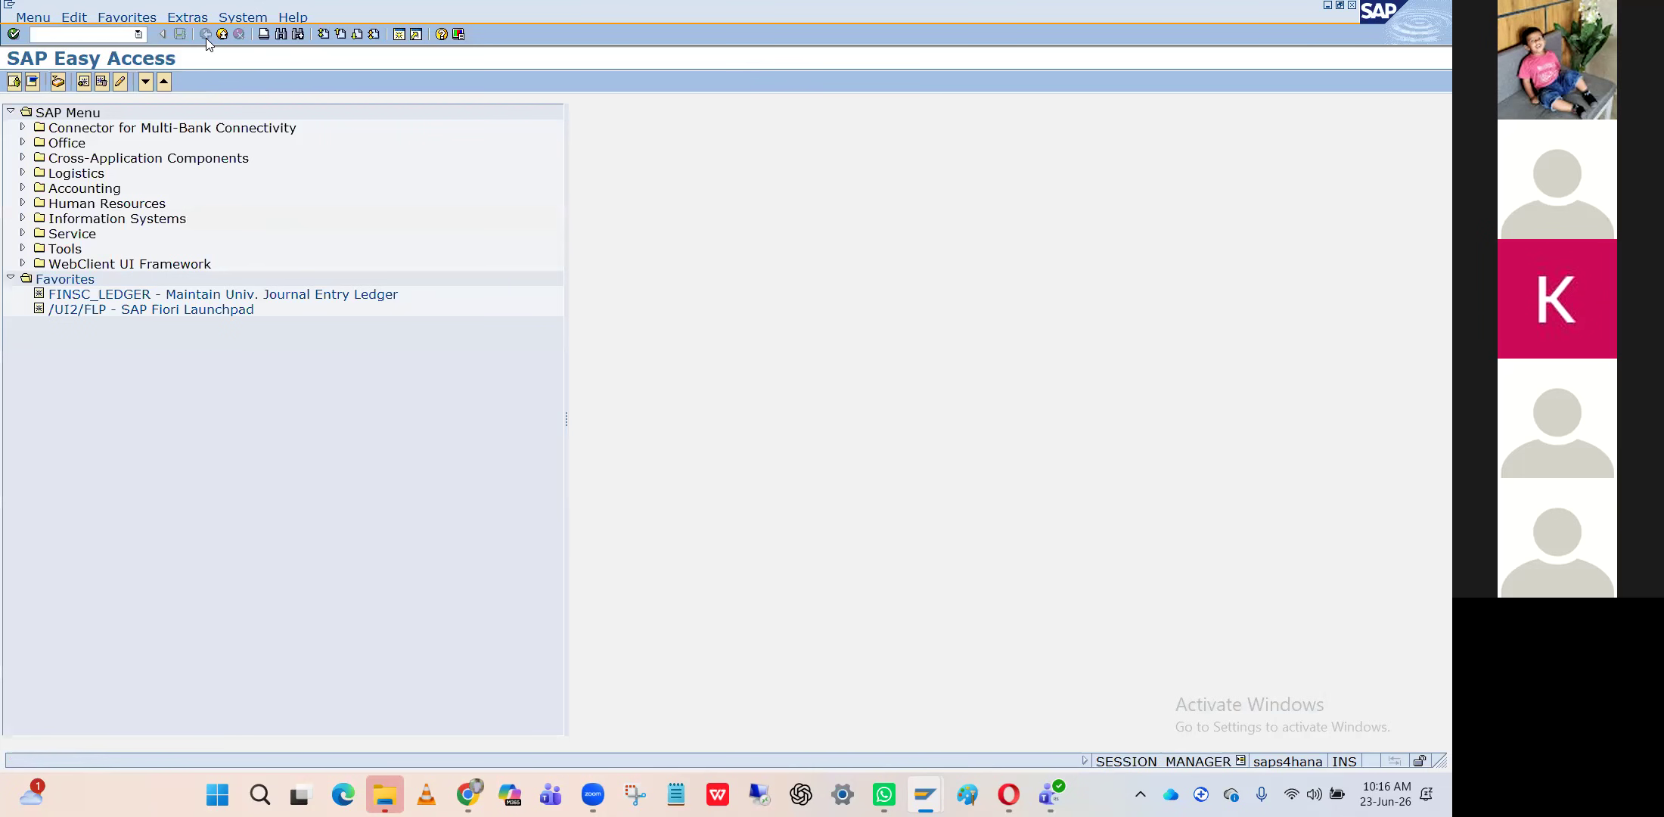
# Switch to the Sundry Creditors line item session and go back from the list to its selection screen
pyautogui.hotkey('alt', 'Tab')
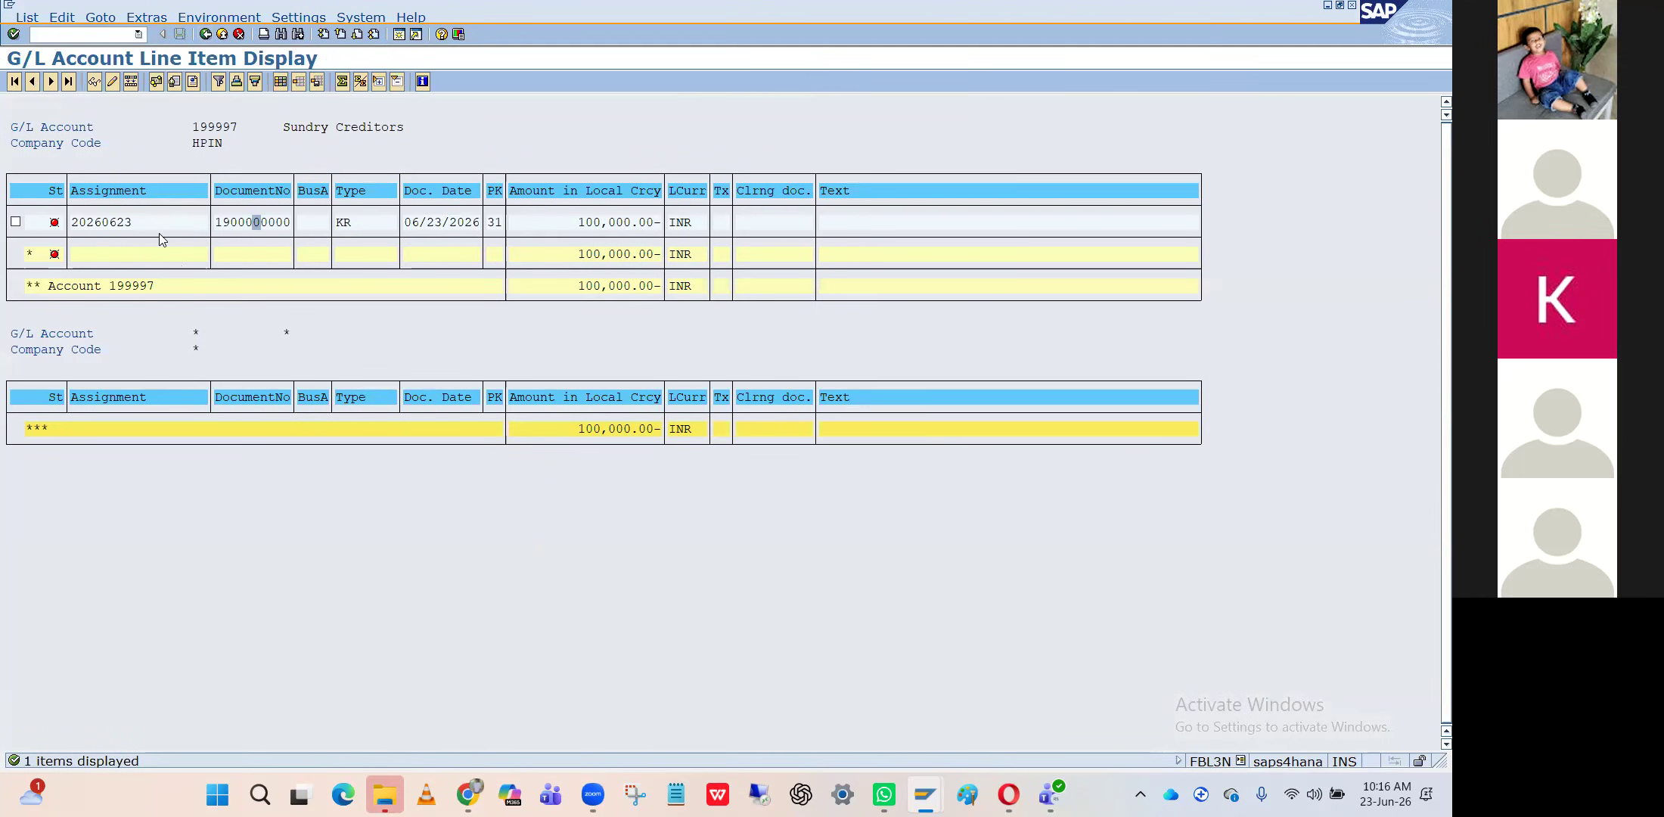
pyautogui.click(156, 229)
pyautogui.click(204, 35)
# Switch to the session showing SAP Easy Access and start posting outgoing payments with F-53
pyautogui.hotkey('alt', 'Tab')
pyautogui.hotkey('alt', 'Tab')
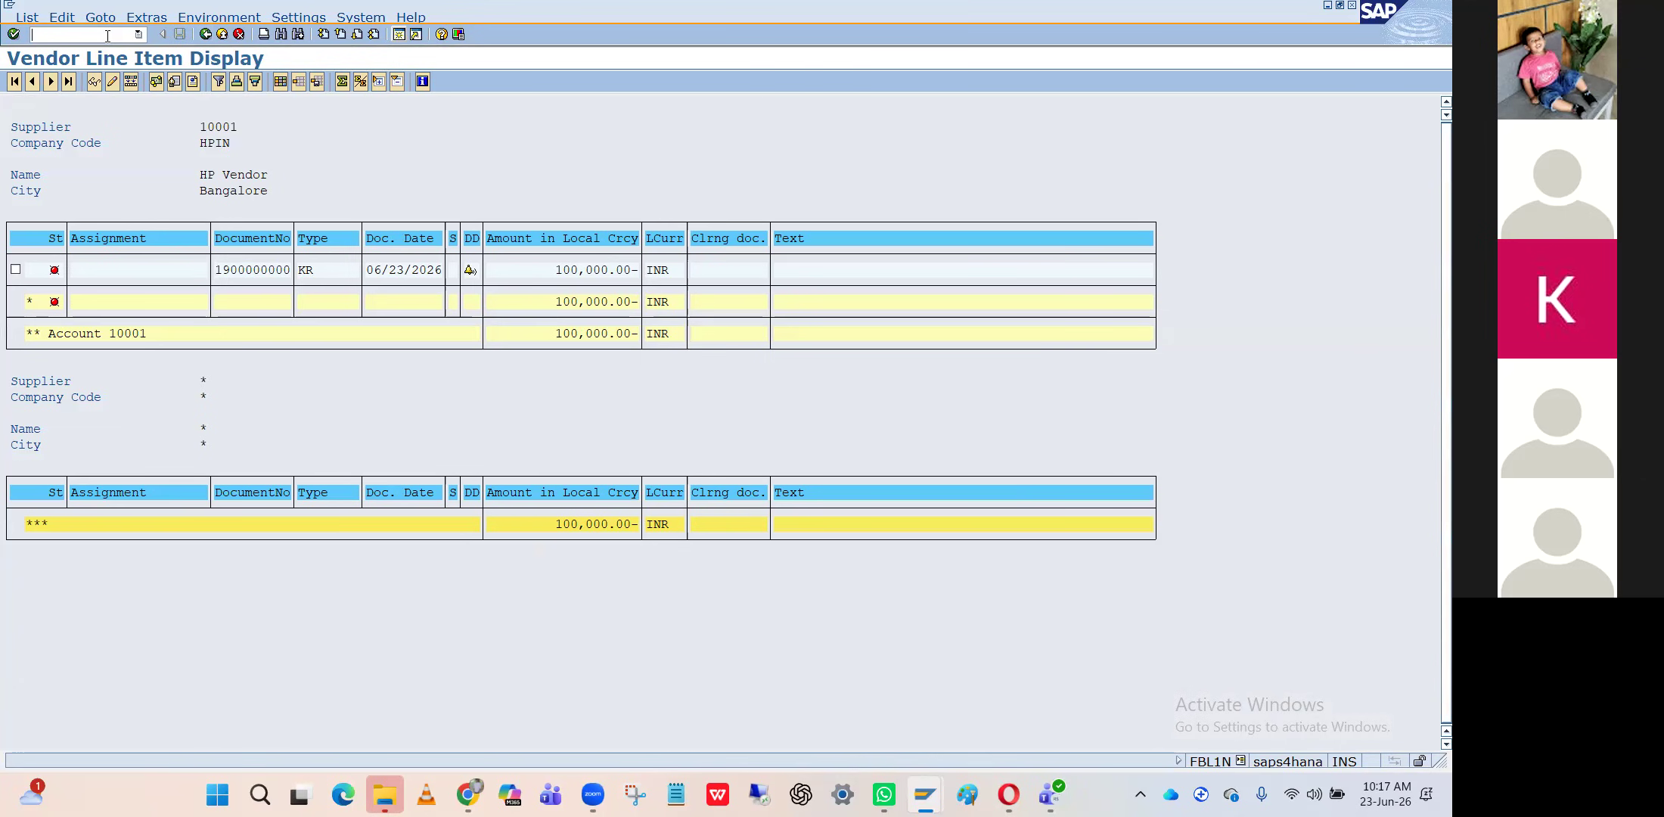
pyautogui.hotkey('alt', 'Tab')
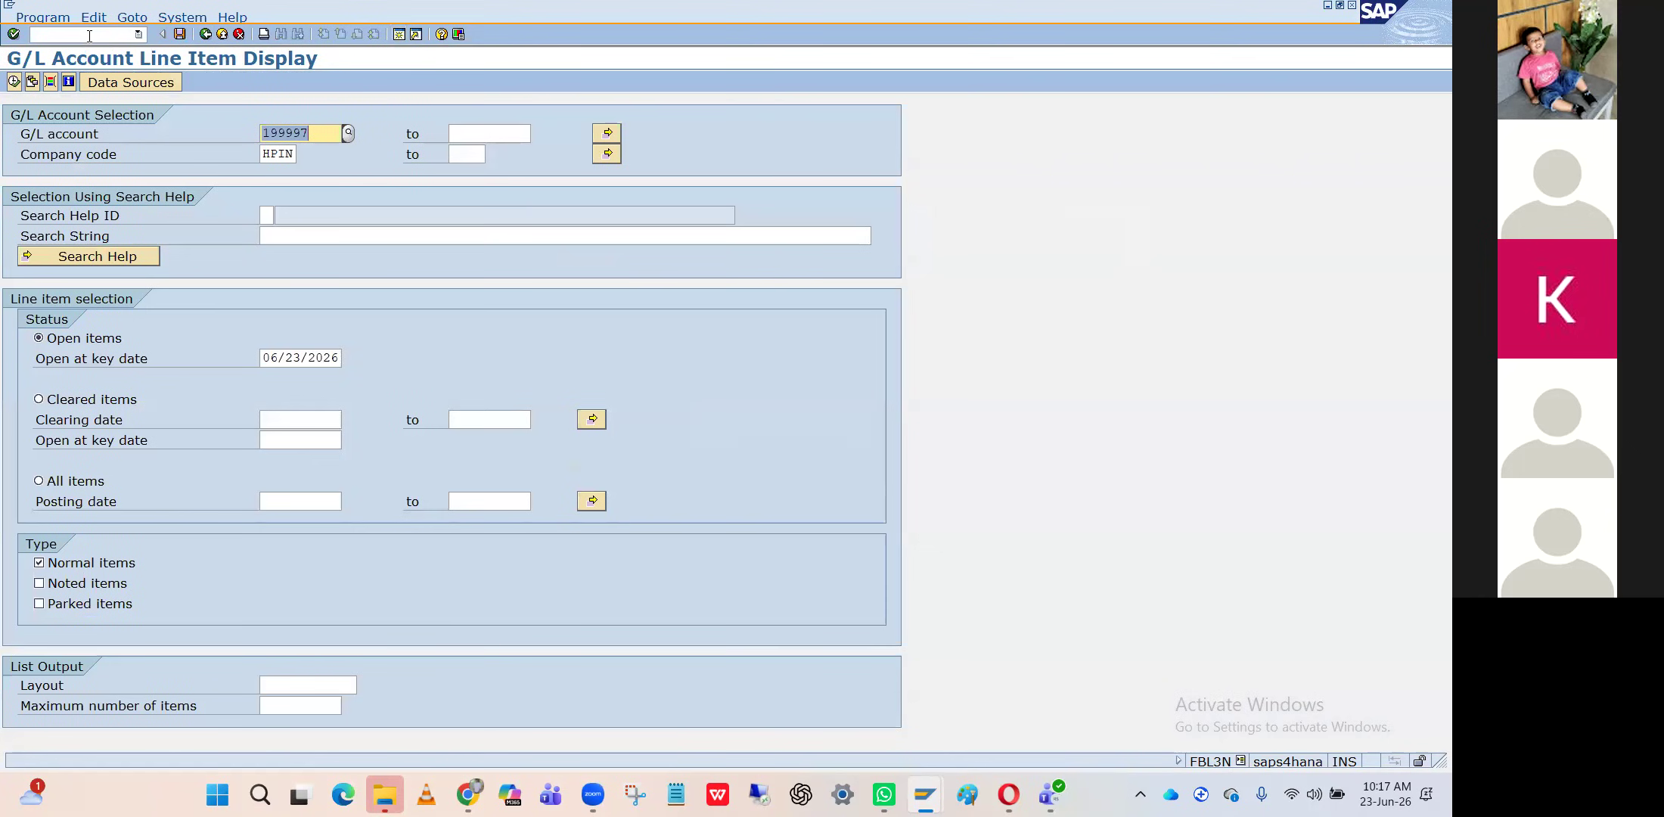
pyautogui.hotkey('alt', 'Tab')
pyautogui.hotkey('alt', 'Tab')
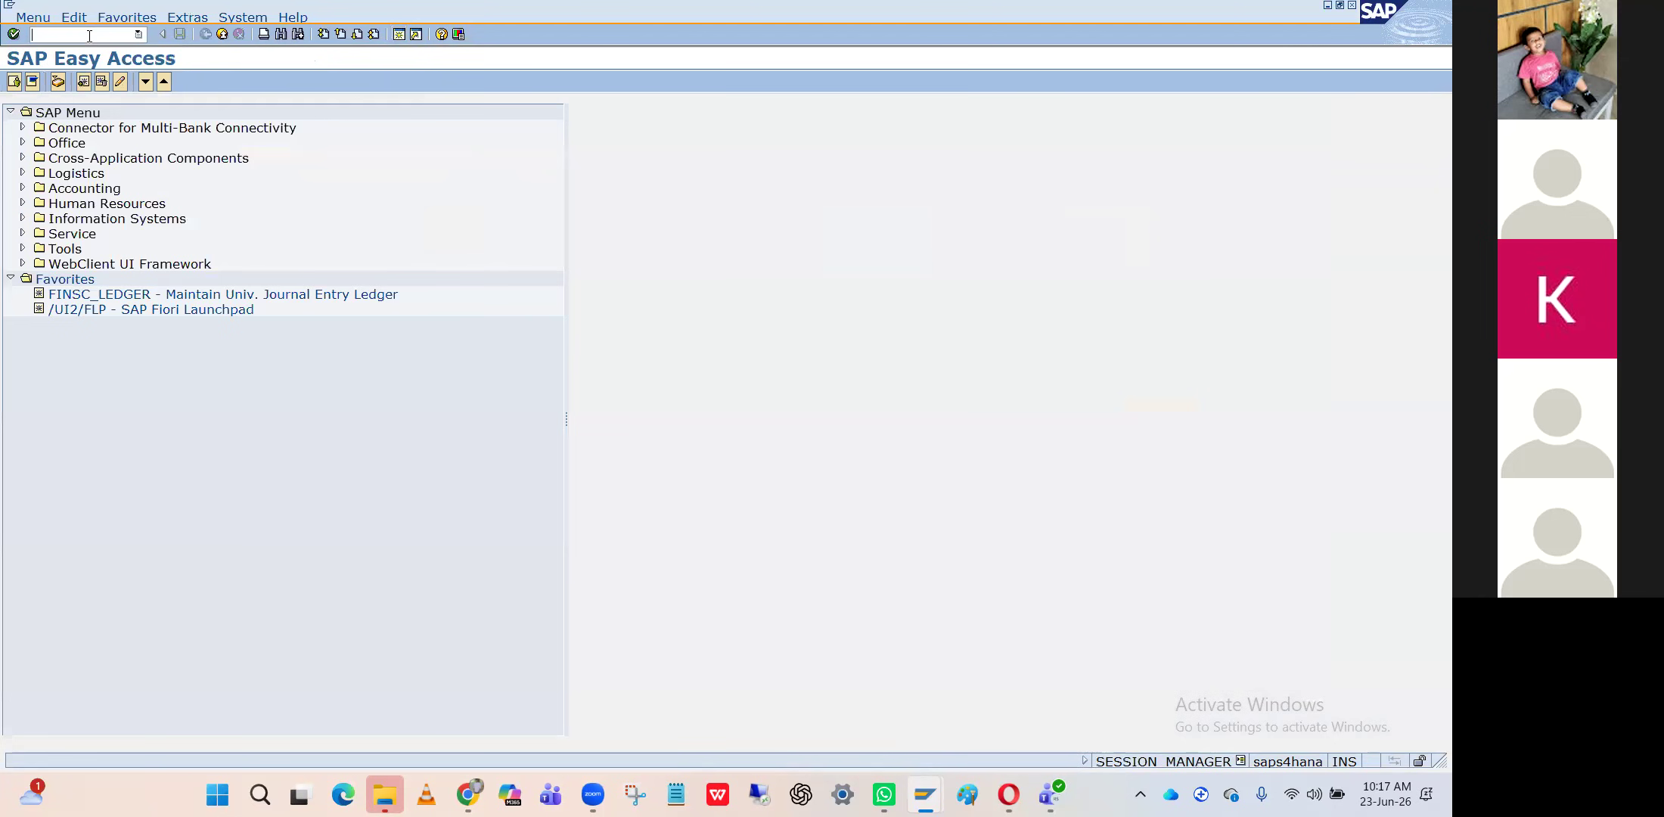
pyautogui.write('F-53')
pyautogui.press('Return')
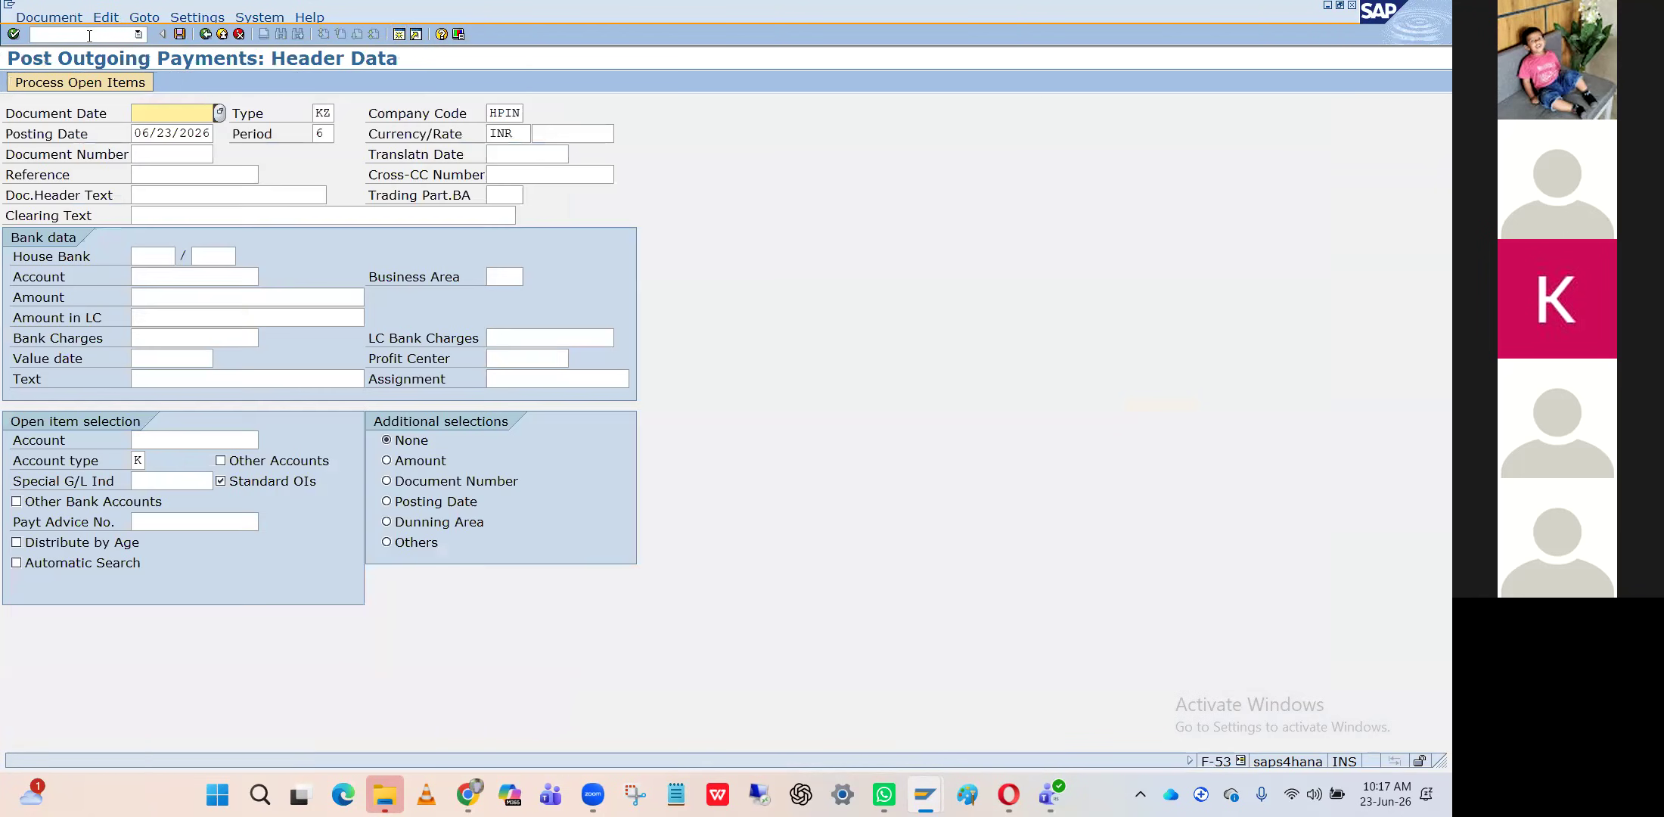
# Set the outgoing payment's document date to 06/21/2026 and go on to the bank data account
pyautogui.press('Down')
pyautogui.press('Tab')
pyautogui.press('Tab')
pyautogui.press('Tab')
pyautogui.press('Tab')
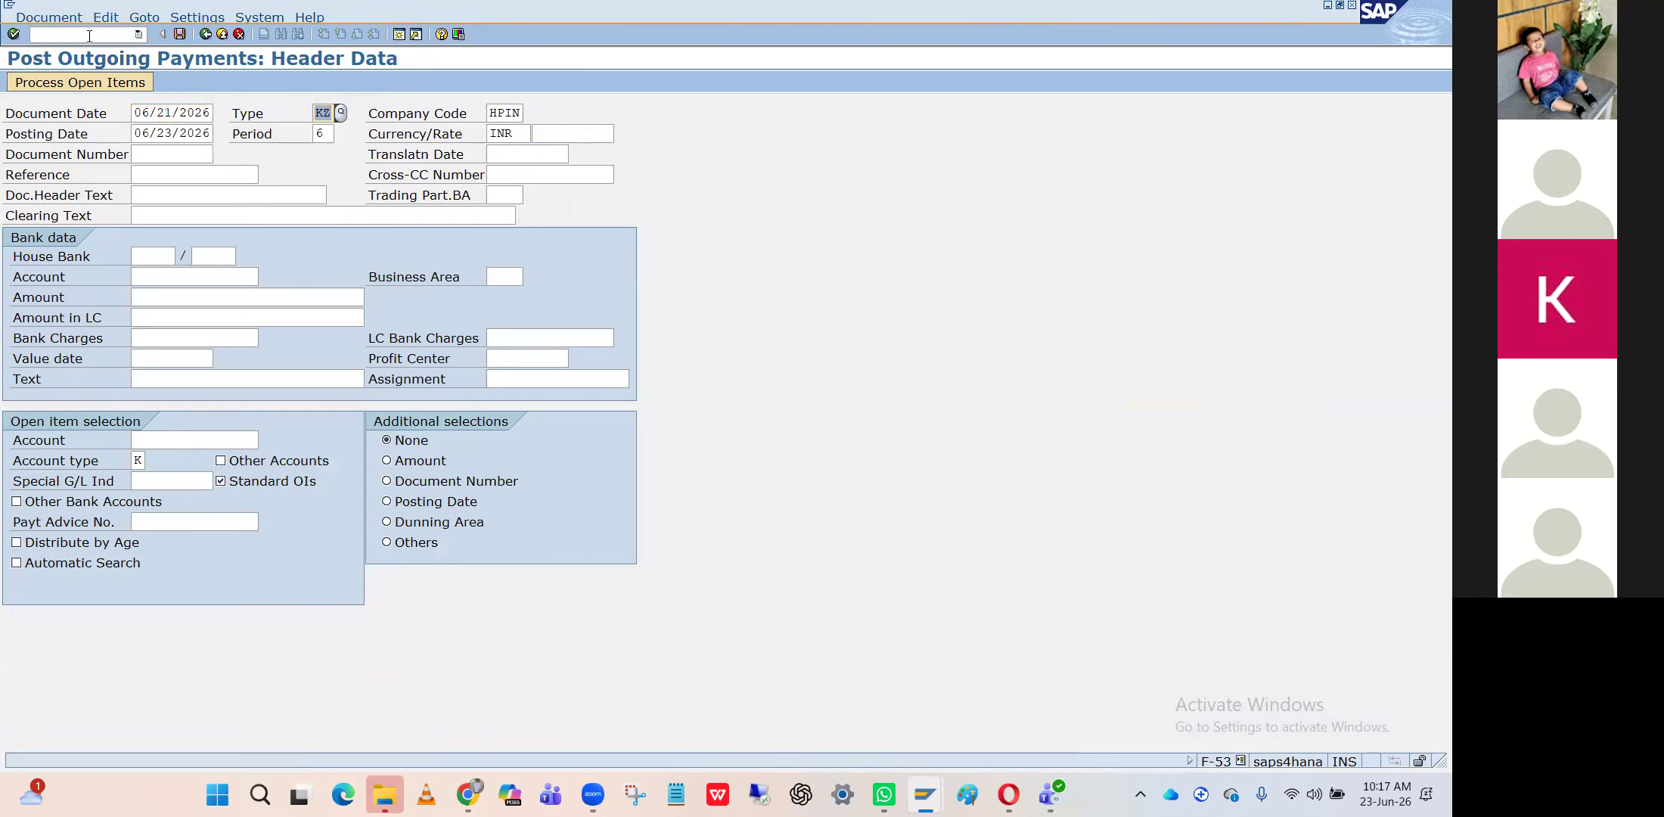
pyautogui.press('Tab')
pyautogui.press('Tab')
pyautogui.press('Tab')
pyautogui.press('Tab')
pyautogui.press('Tab')
pyautogui.press('Tab')
pyautogui.press('Tab')
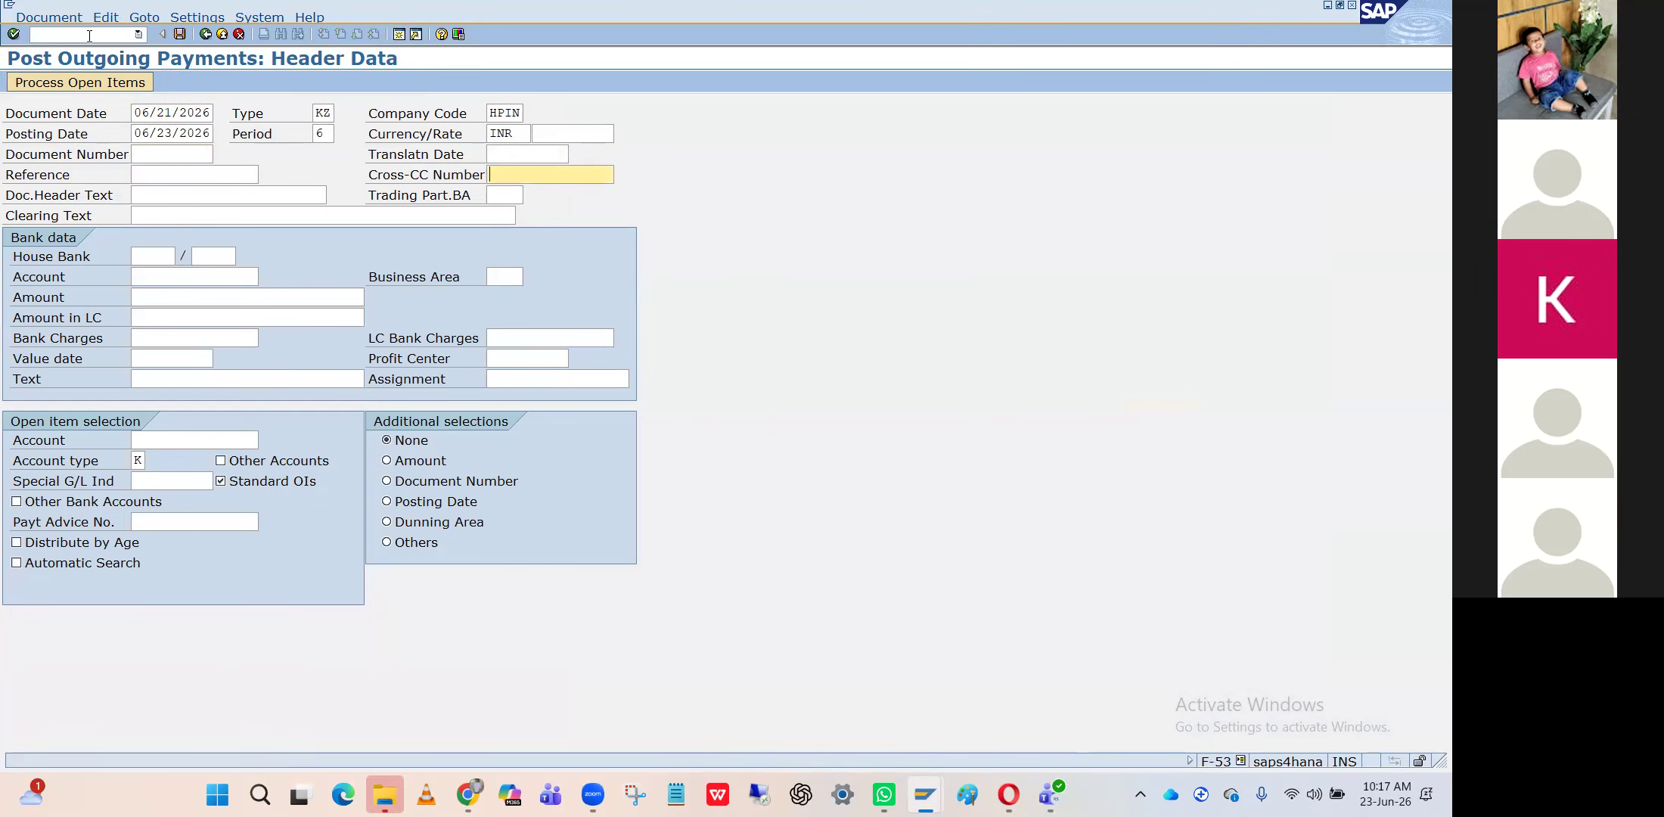
pyautogui.press('Tab')
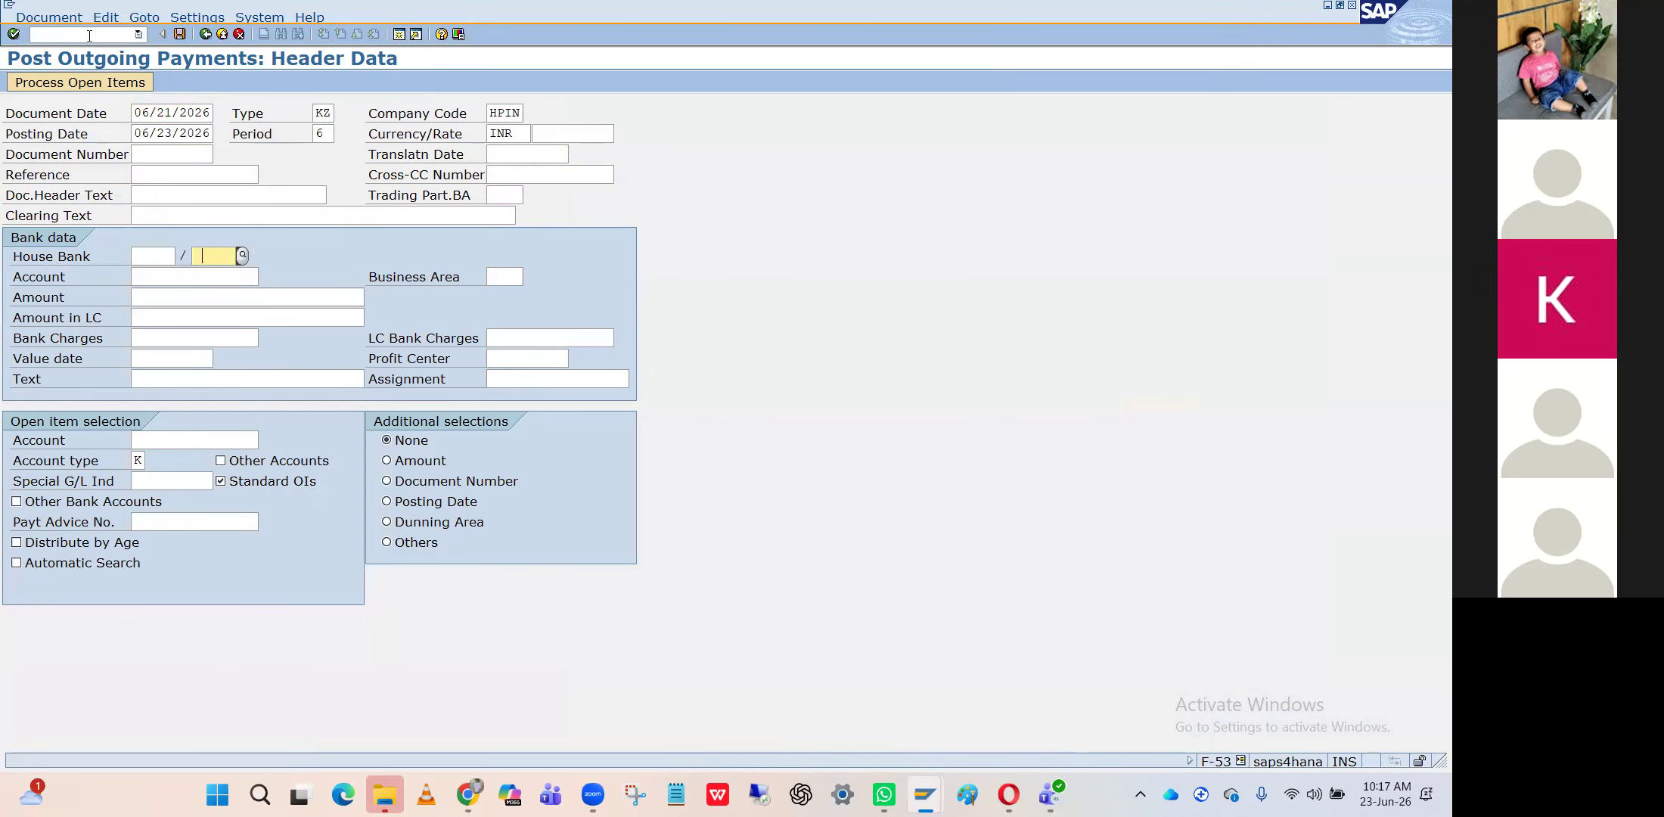
pyautogui.press('Tab')
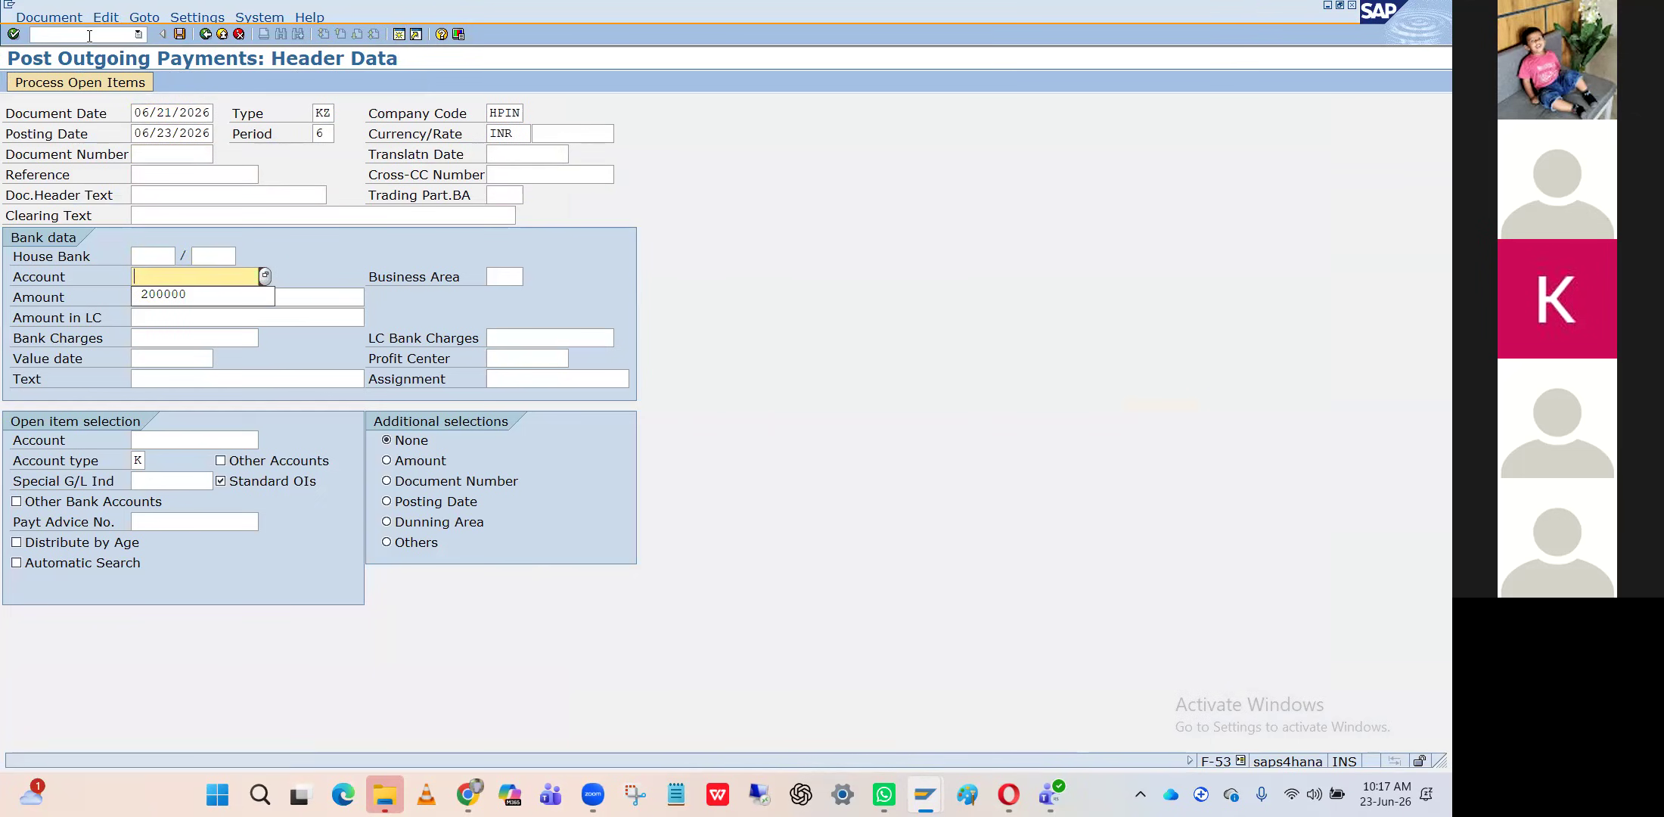
# Copy the amount 100,000 from HP Vendor's open line item and paste it into the payment's bank data account
pyautogui.hotkey('alt', 'Tab')
pyautogui.hotkey('alt', 'Tab')
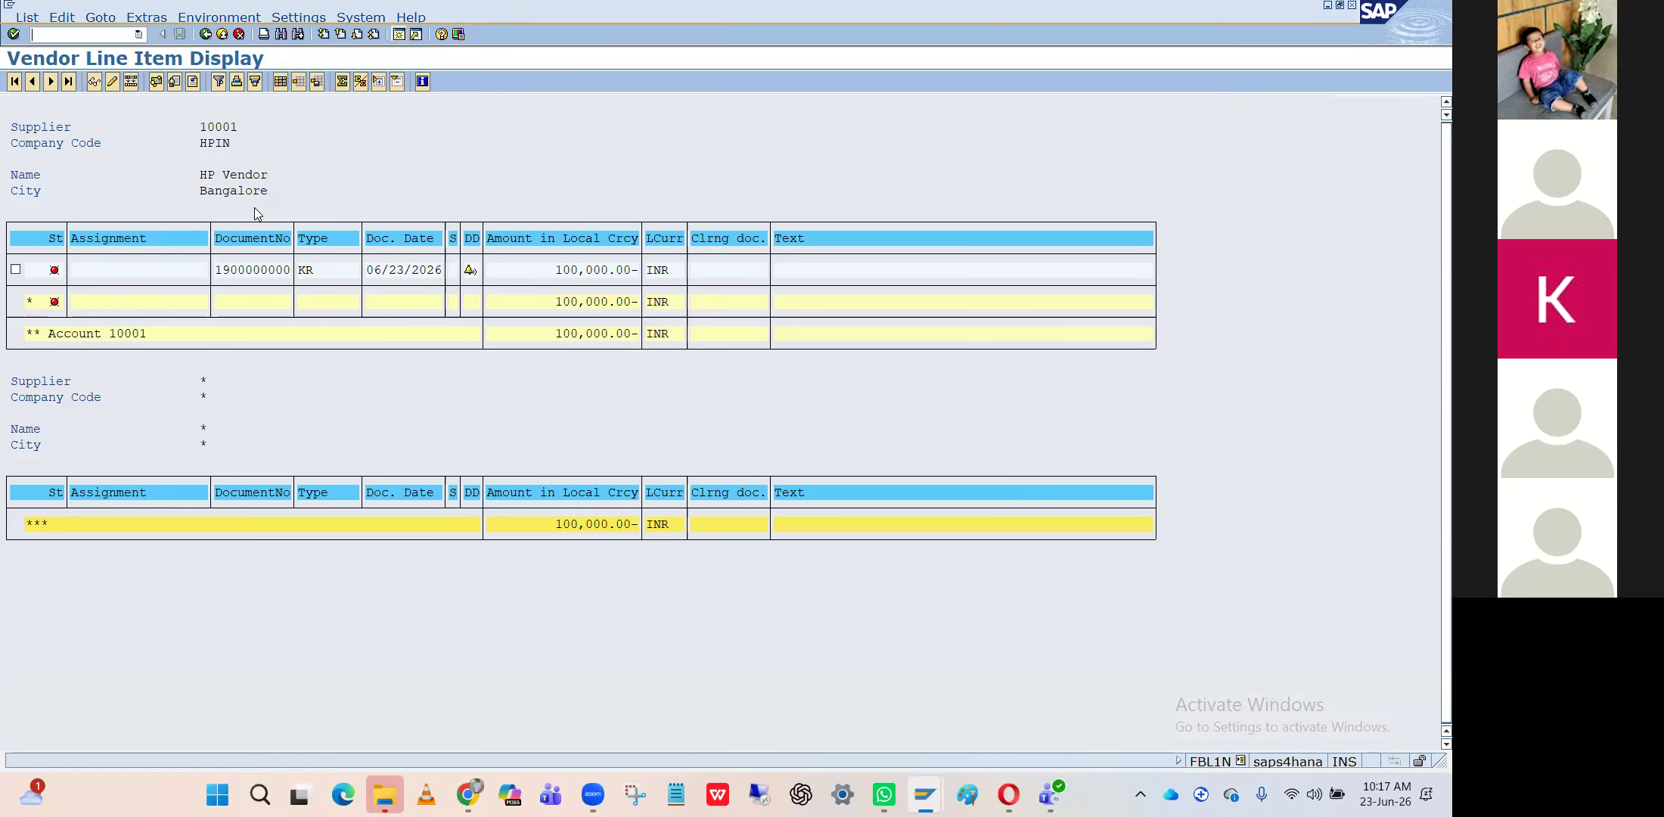
pyautogui.click(563, 271)
pyautogui.moveTo(555, 267); pyautogui.dragTo(611, 276)
pyautogui.hotkey('ctrl', 'c')
pyautogui.hotkey('alt', 'Tab')
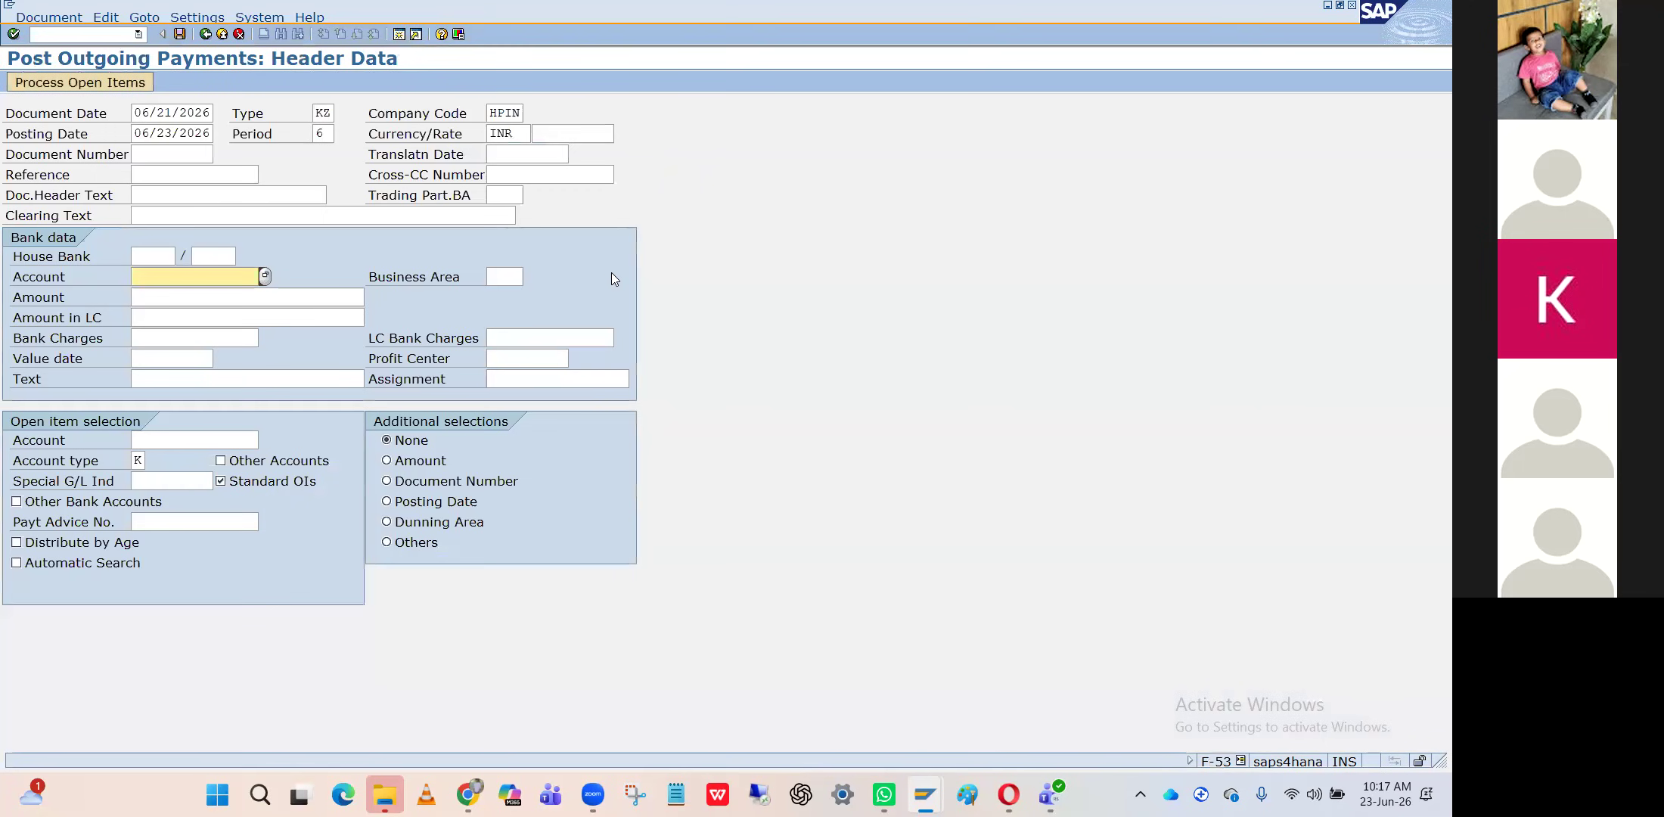
pyautogui.hotkey('ctrl', 'v')
pyautogui.press('Tab')
pyautogui.press('Tab')
pyautogui.press('Tab')
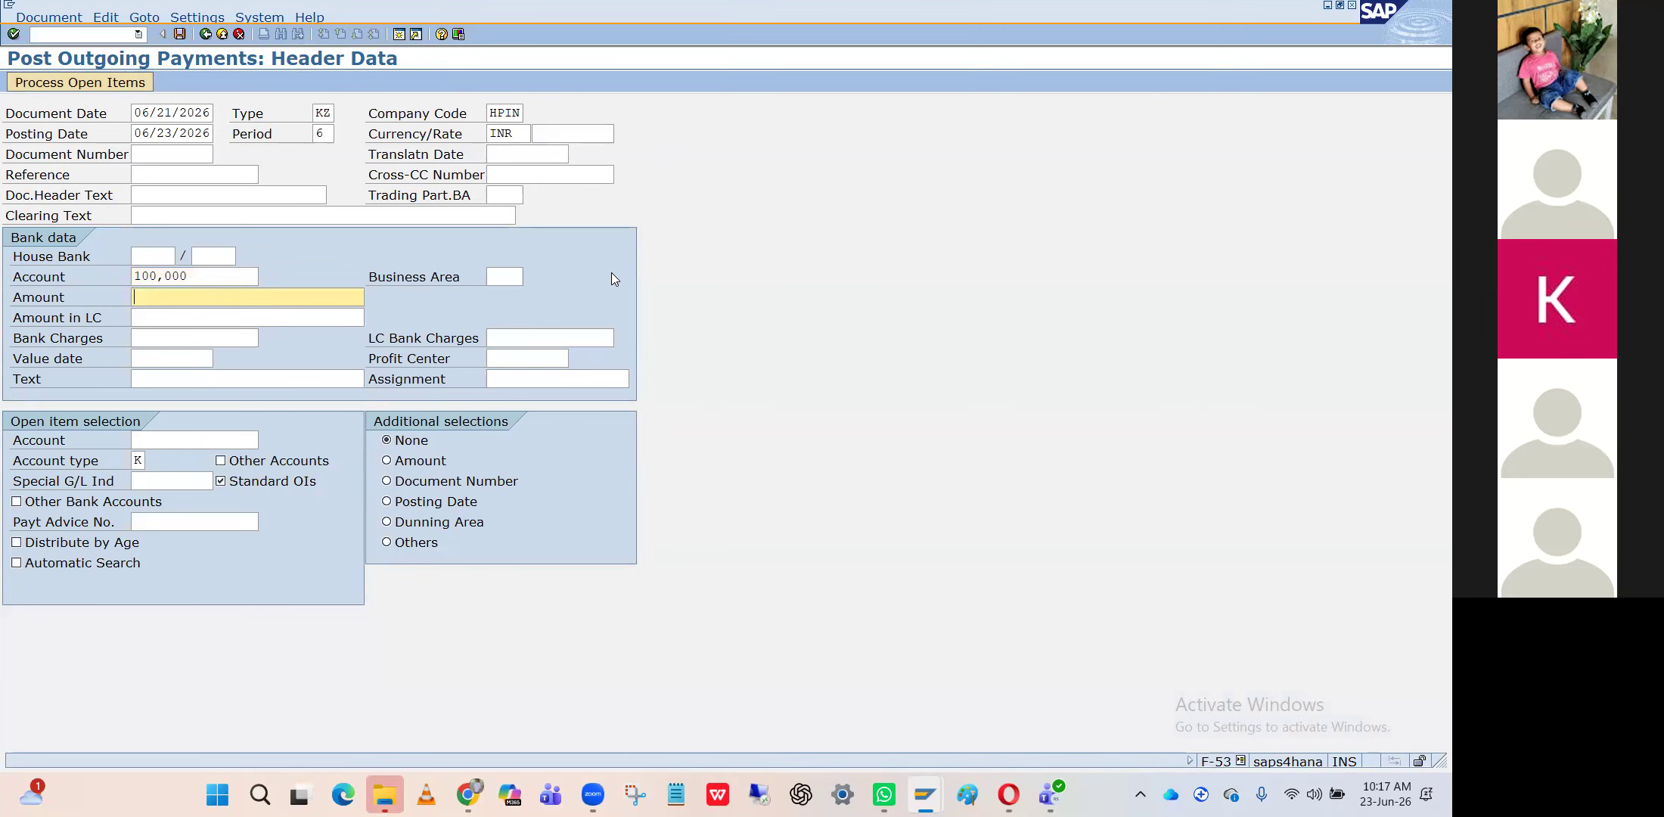
# Enter 200000 as the account for open item selection and paste 100,000 as the bank data amount
pyautogui.press('Tab')
pyautogui.press('Tab')
pyautogui.press('Tab')
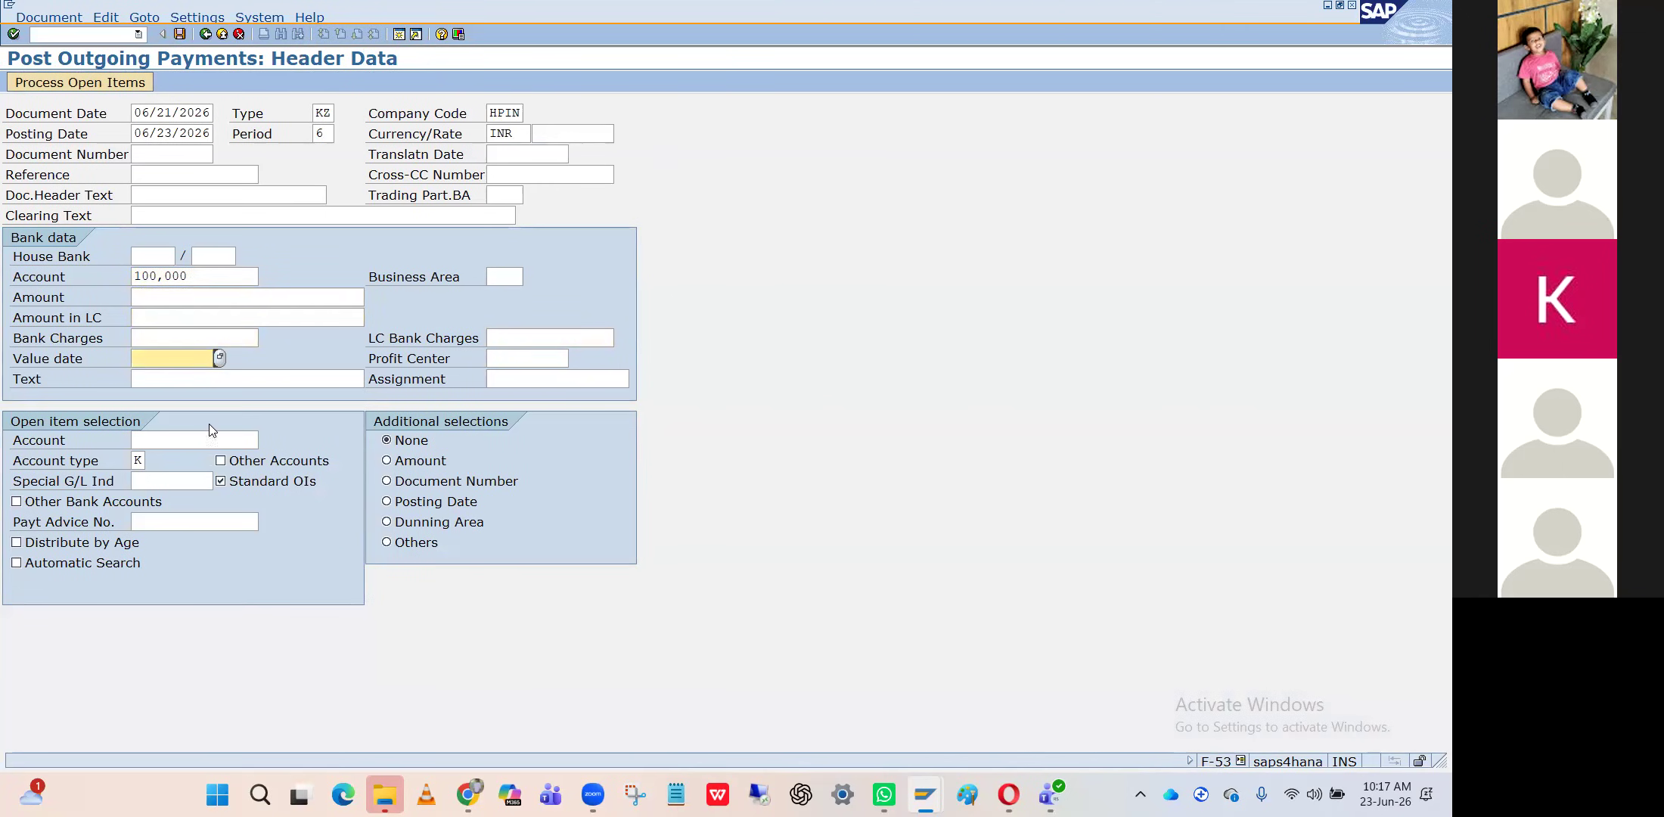
pyautogui.click(187, 438)
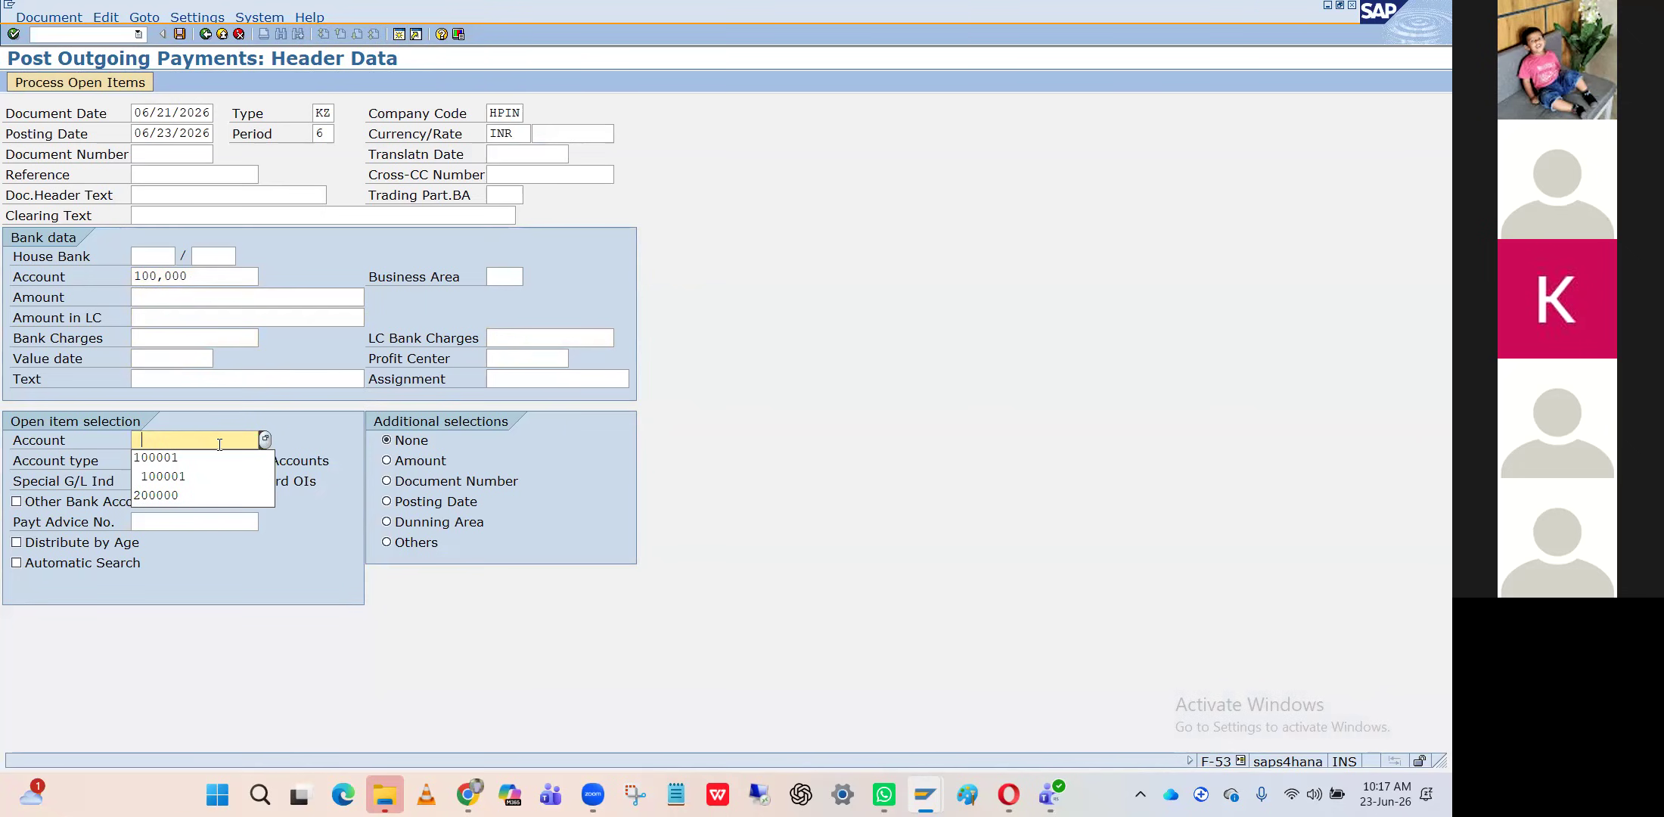
pyautogui.click(174, 498)
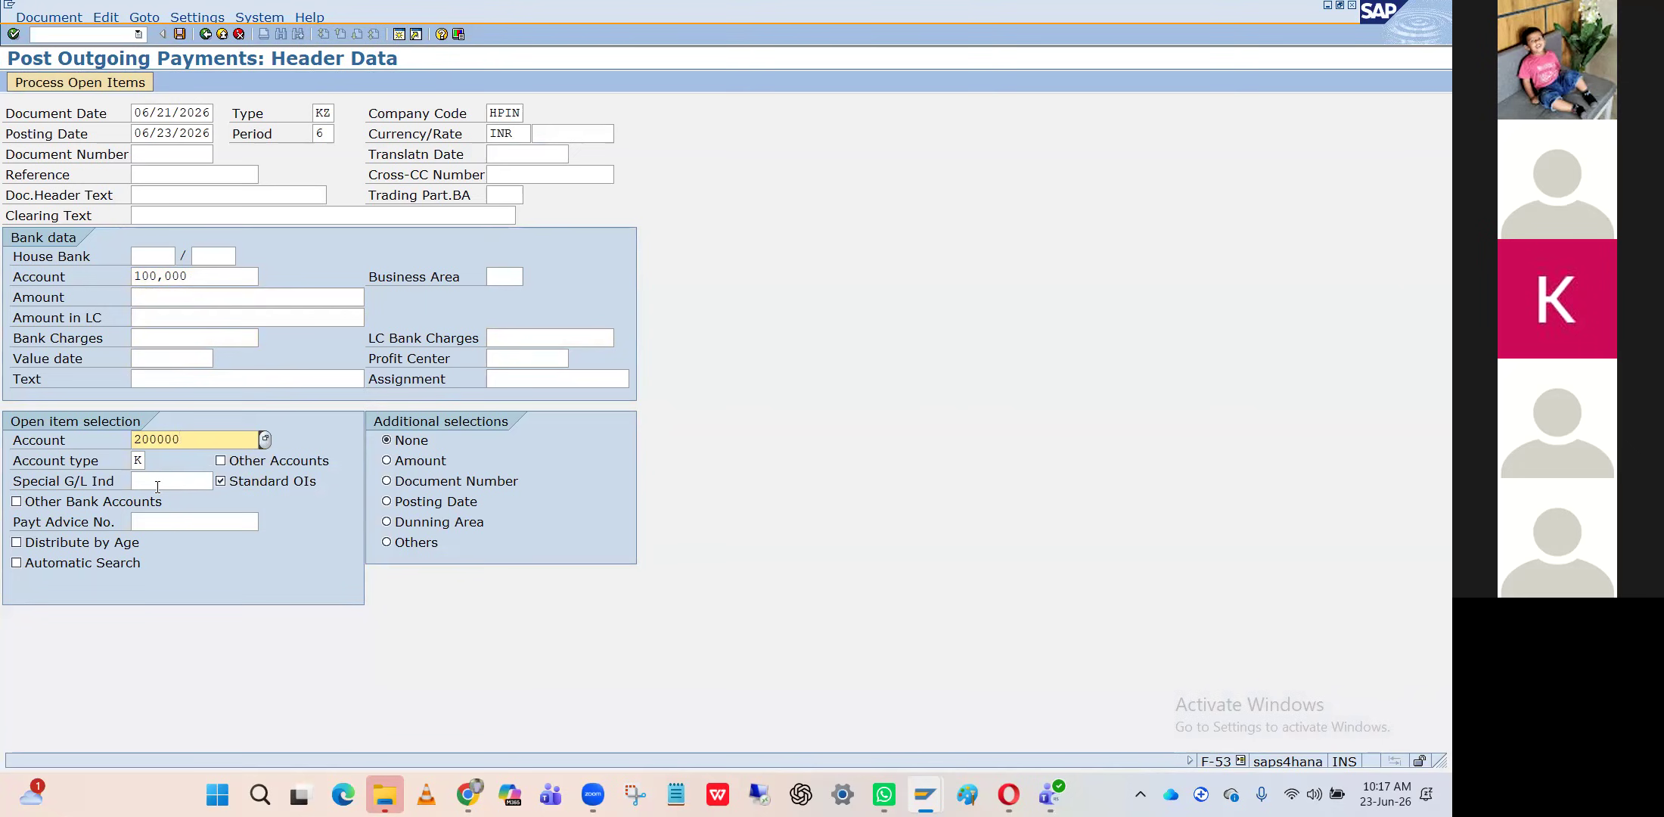
pyautogui.click(159, 297)
pyautogui.hotkey('ctrl', 'v')
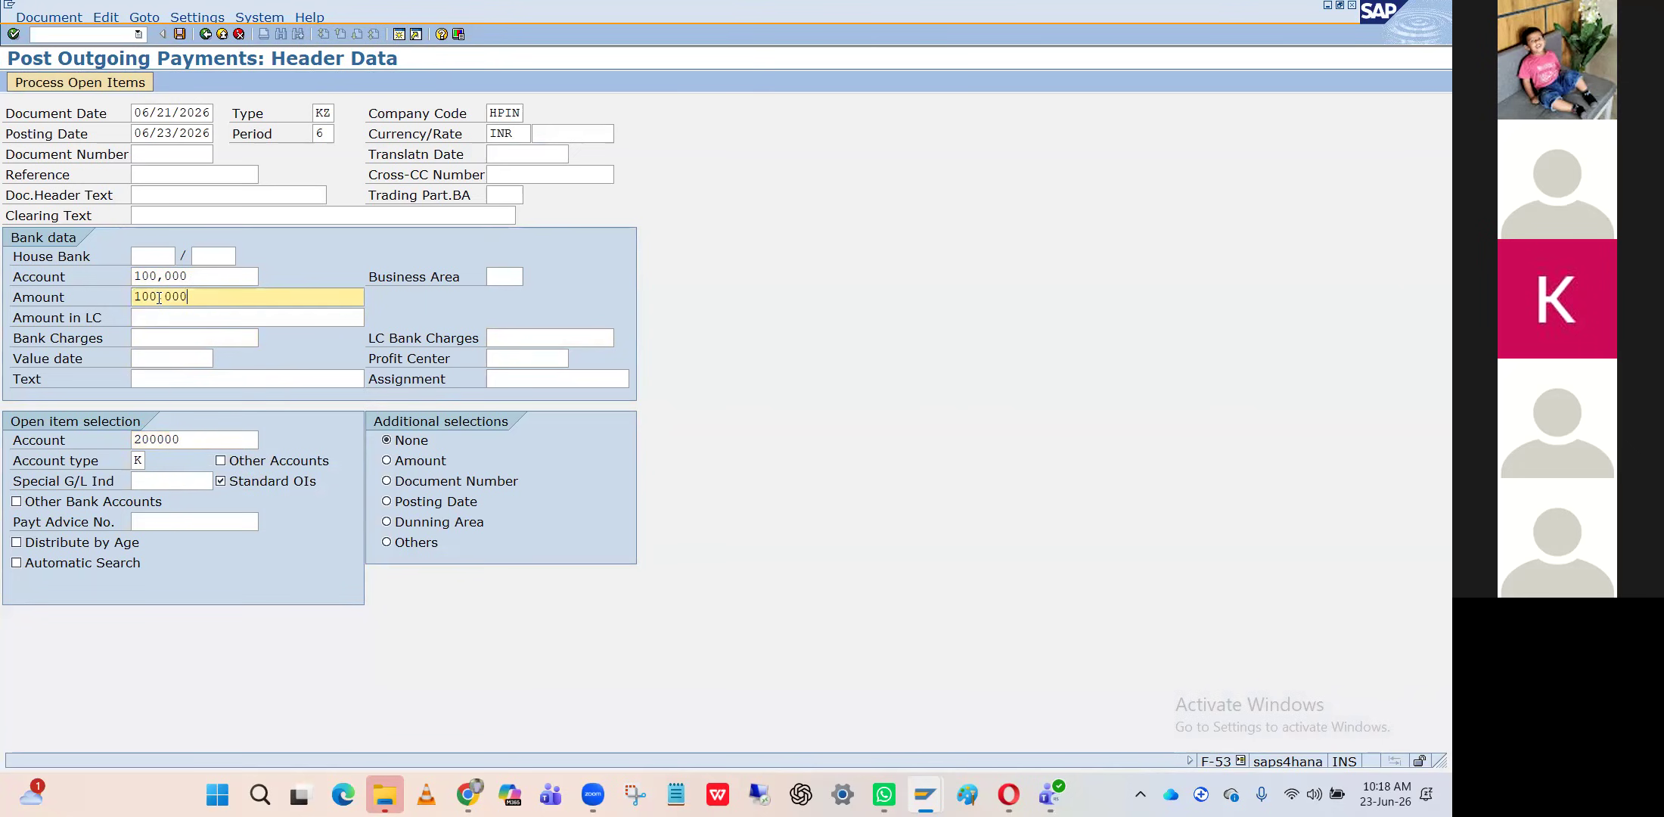
pyautogui.press('Return')
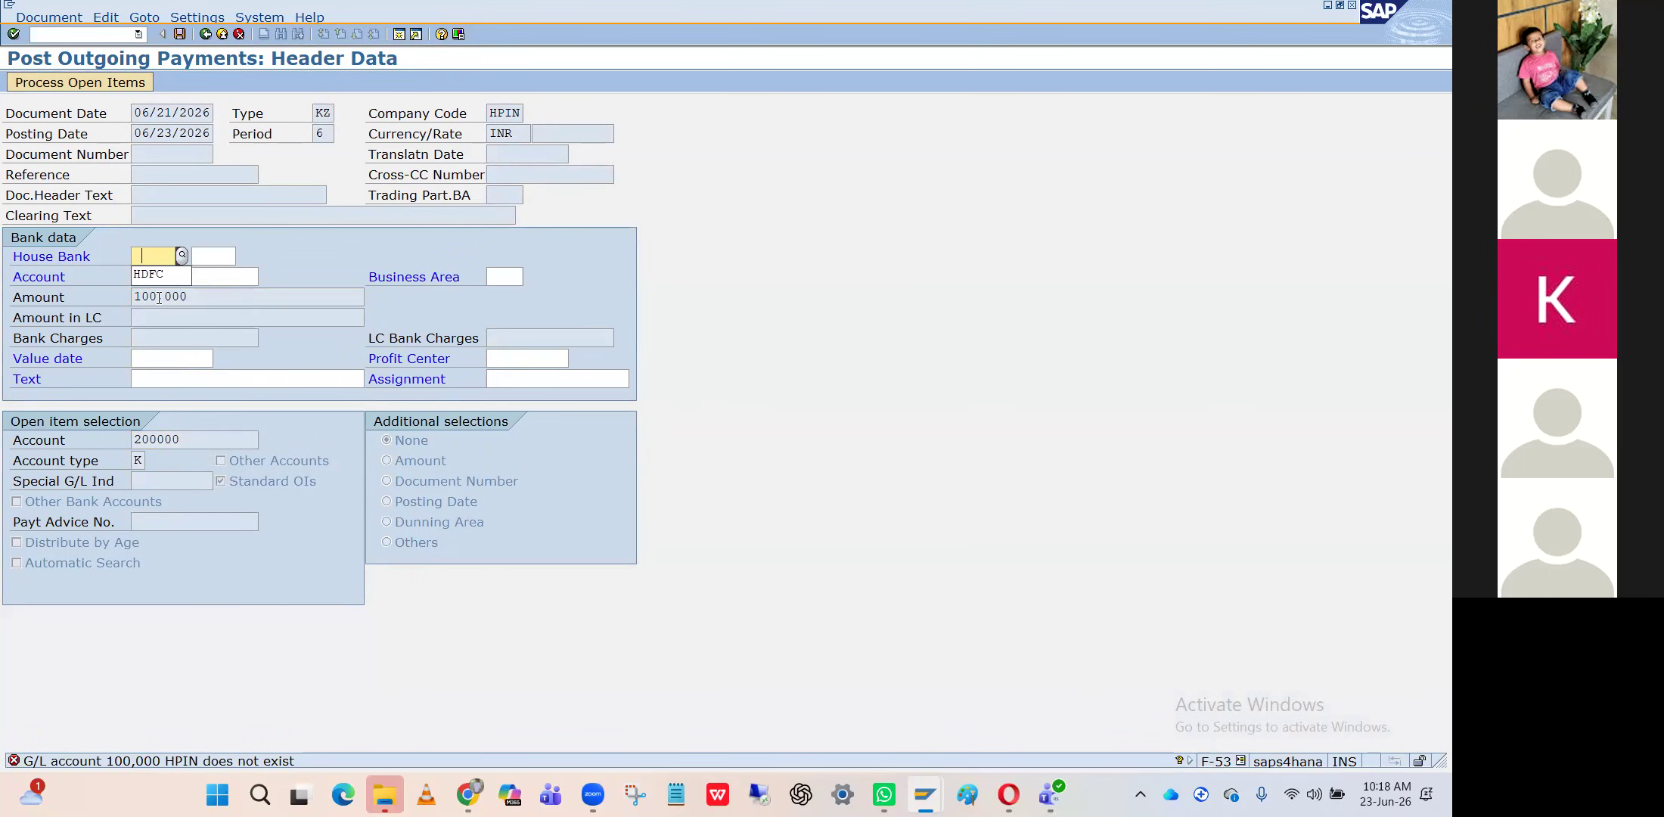
pyautogui.press('Down')
pyautogui.press('Return')
pyautogui.press('Return')
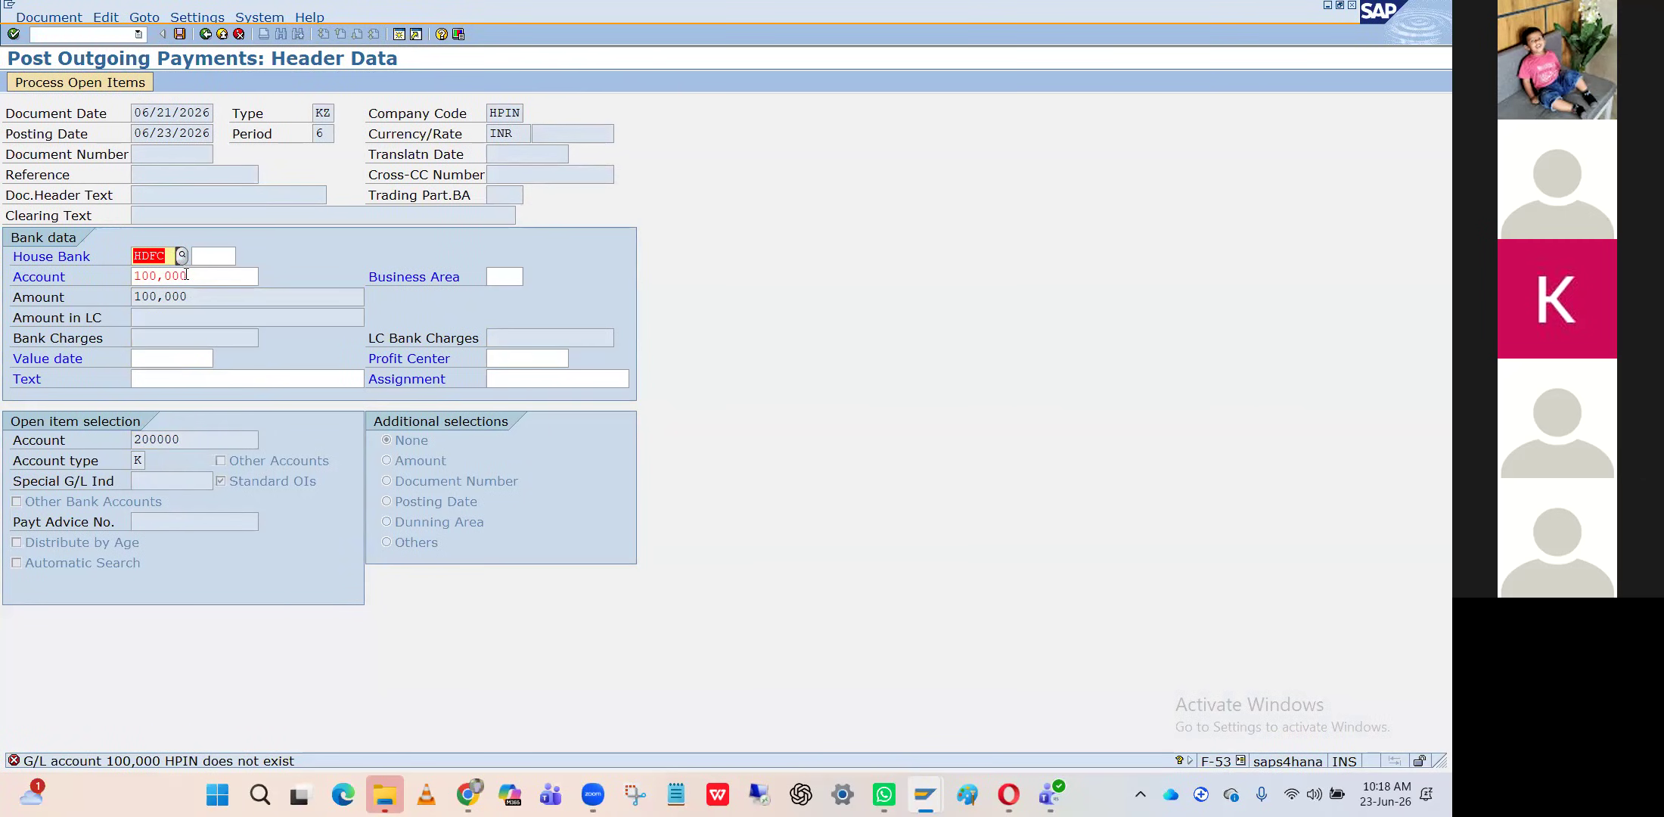
pyautogui.click(188, 276)
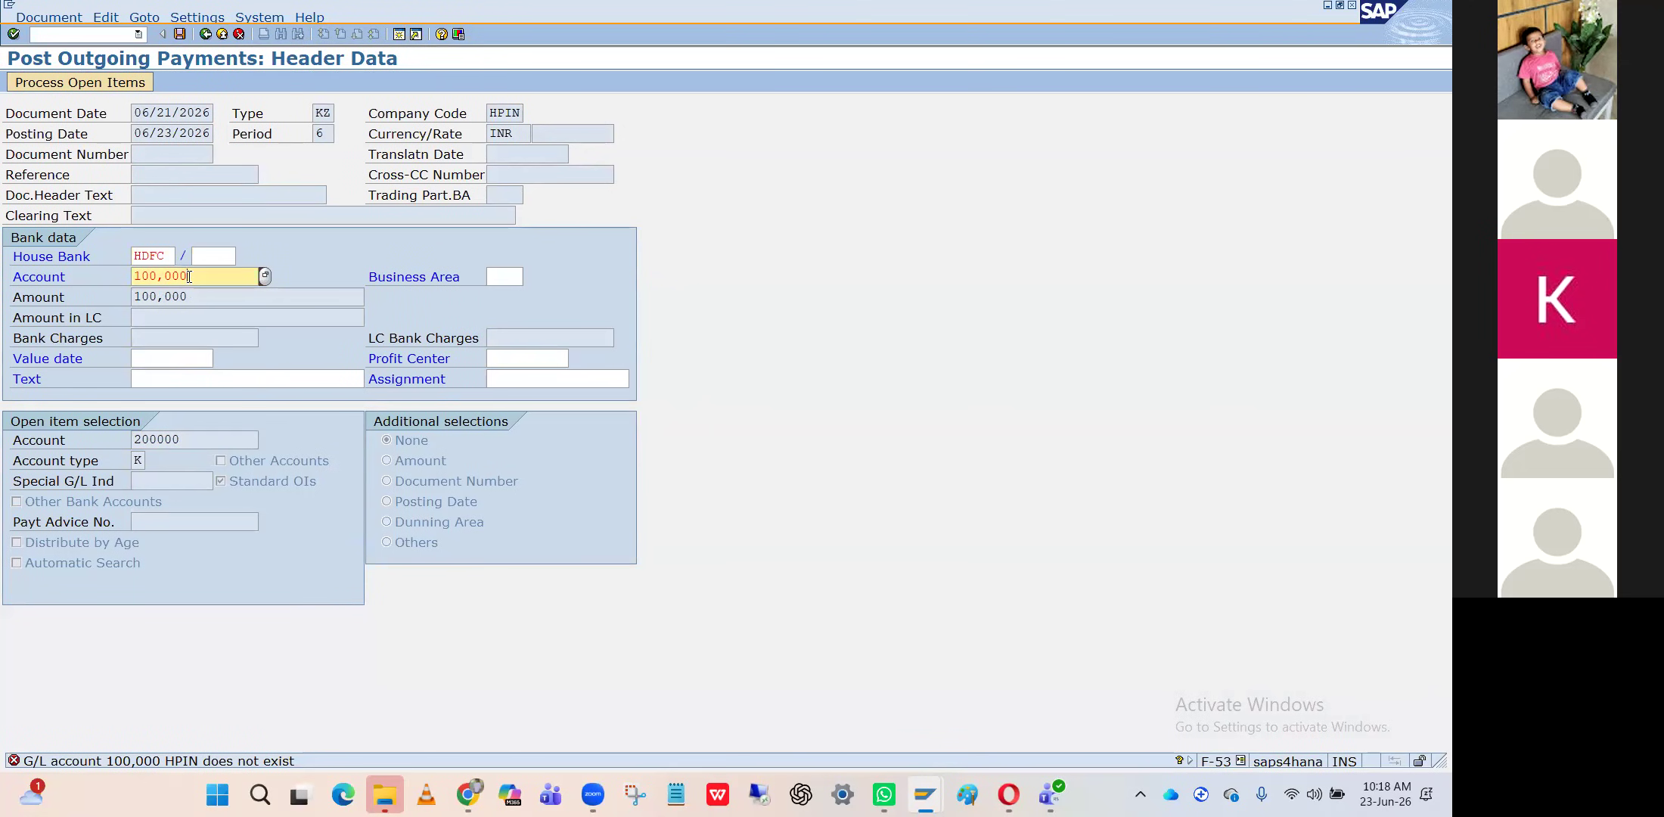
pyautogui.press('BackSpace')
pyautogui.press('BackSpace')
pyautogui.press('BackSpace')
pyautogui.press('BackSpace')
pyautogui.press('BackSpace')
pyautogui.press('BackSpace')
pyautogui.press('BackSpace')
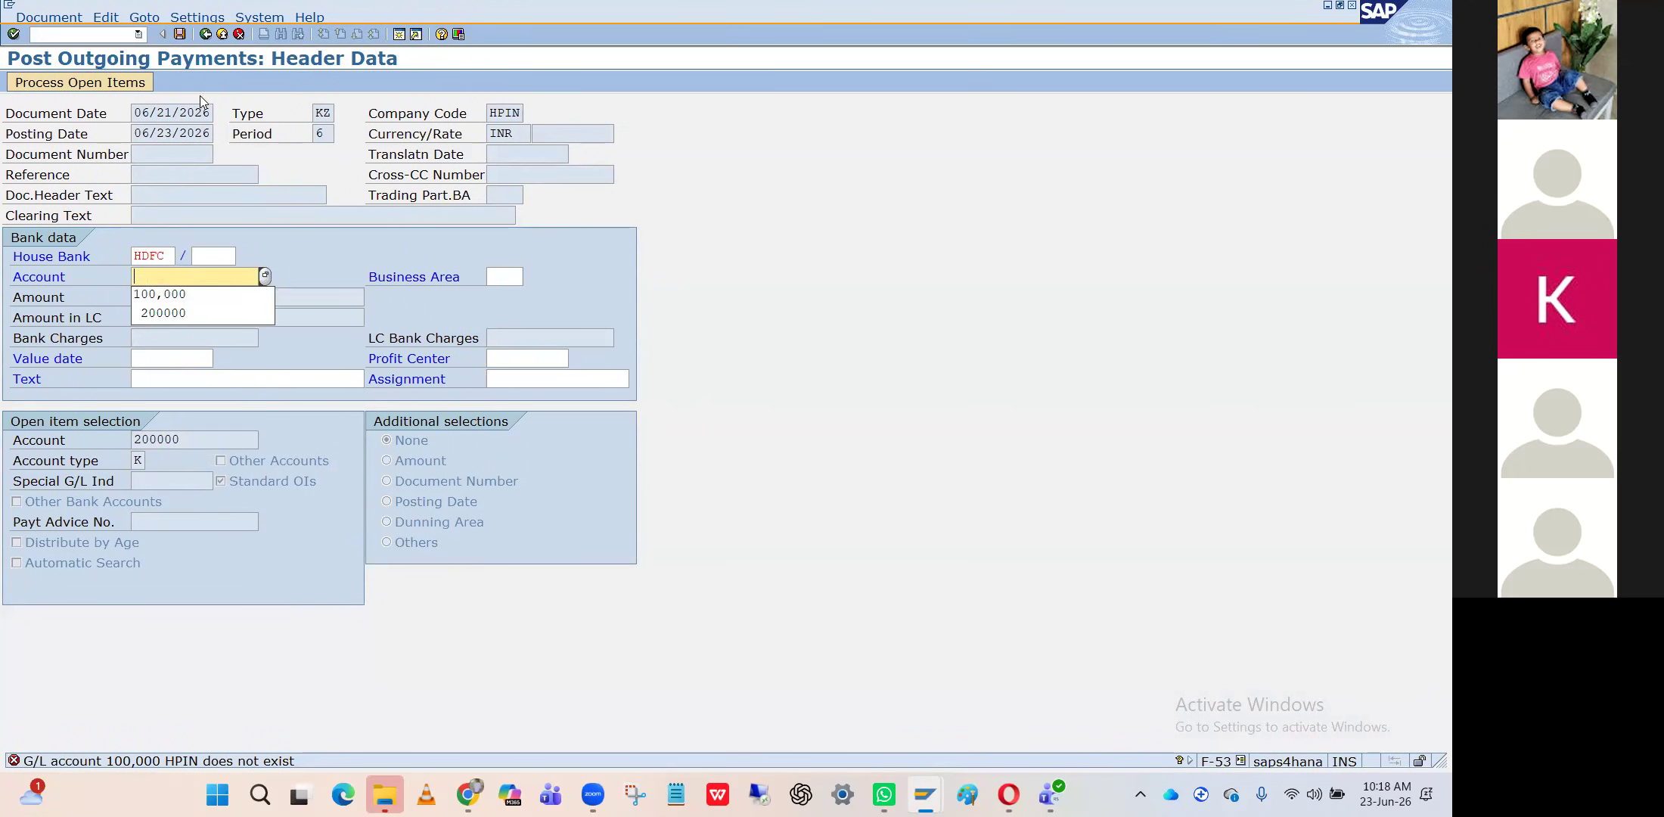
# Exit the outgoing payment entry, discarding its data, and restart F-53 with an empty header
pyautogui.click(205, 35)
pyautogui.click(204, 34)
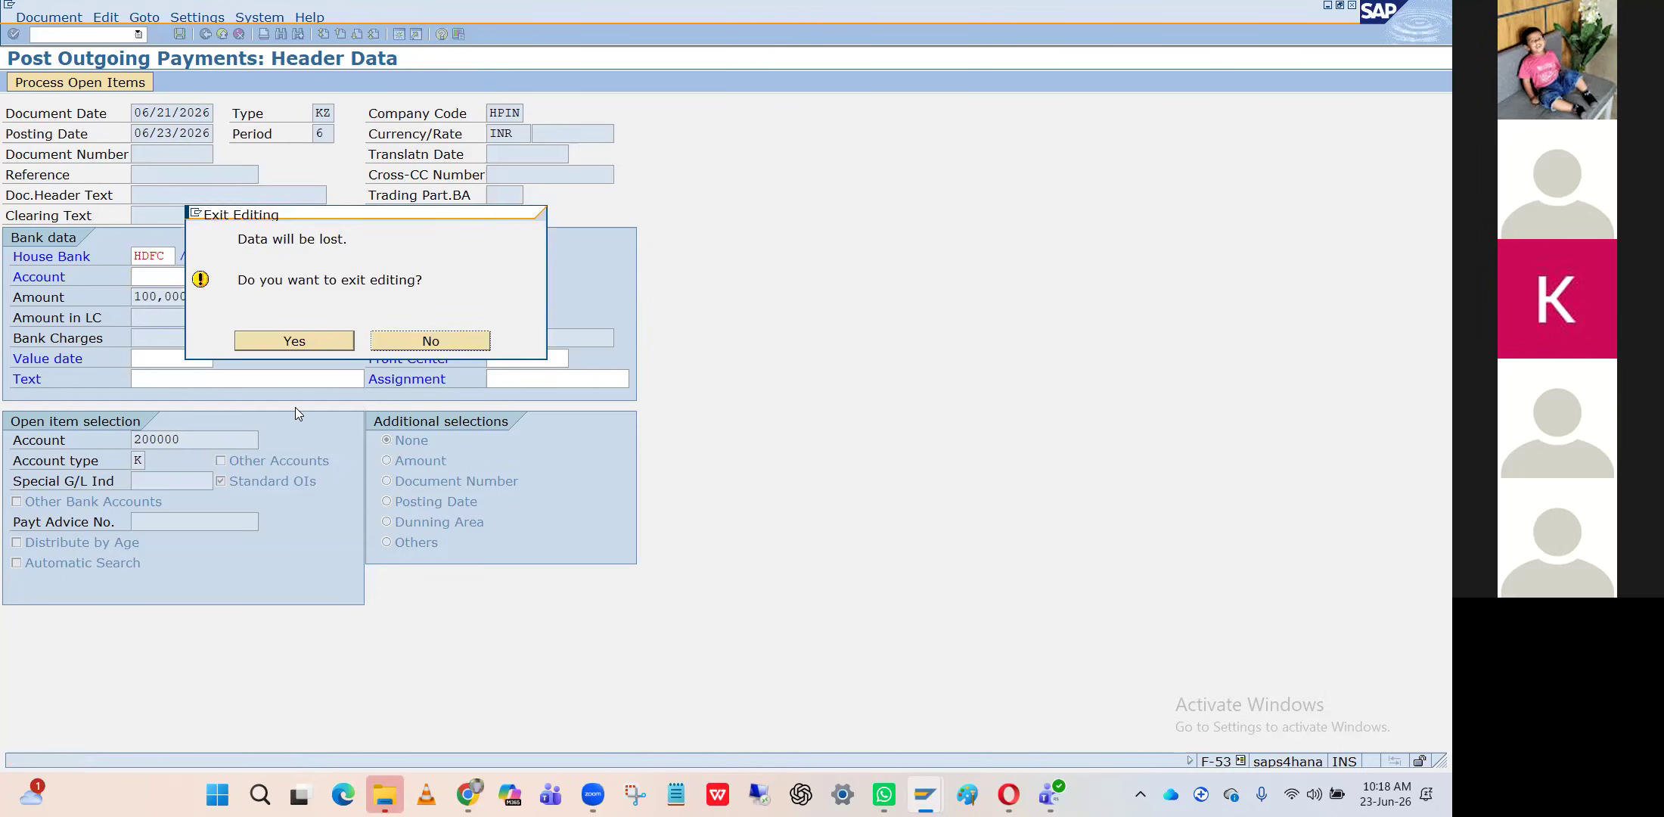
pyautogui.click(290, 342)
pyautogui.write('F-53')
pyautogui.press('Return')
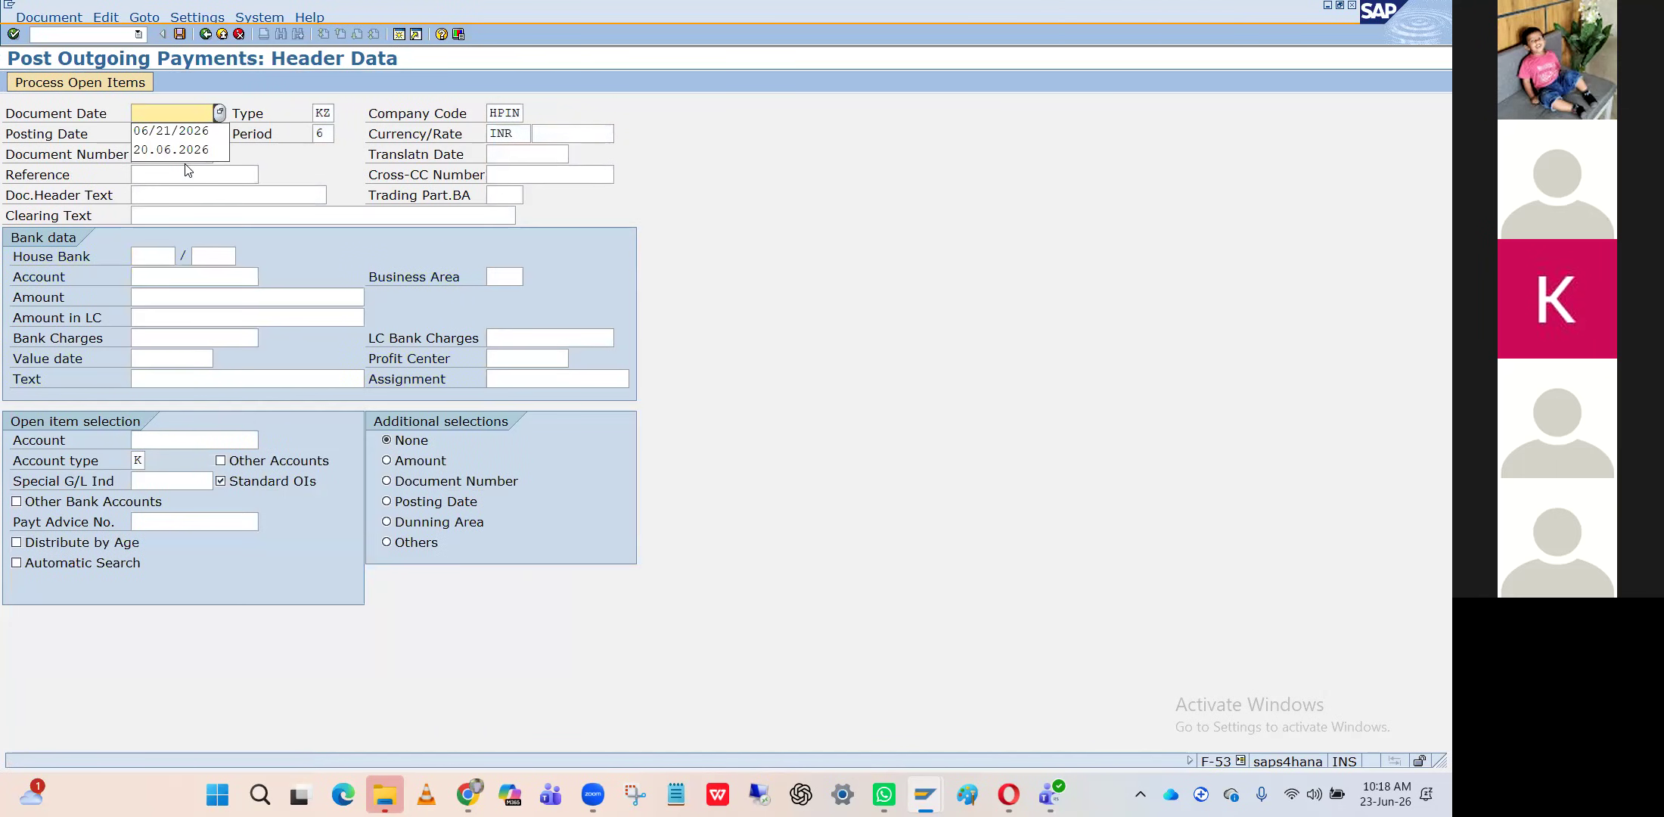
# Set the outgoing payment's document date to 06/21/2026 and the bank data account to 200000
pyautogui.press('Down')
pyautogui.press('Return')
pyautogui.press('Tab')
pyautogui.press('Tab')
pyautogui.press('Tab')
pyautogui.press('Tab')
pyautogui.press('Tab')
pyautogui.press('Tab')
pyautogui.press('Tab')
pyautogui.press('Tab')
pyautogui.press('Tab')
pyautogui.press('Tab')
pyautogui.press('Tab')
pyautogui.press('Tab')
pyautogui.press('Tab')
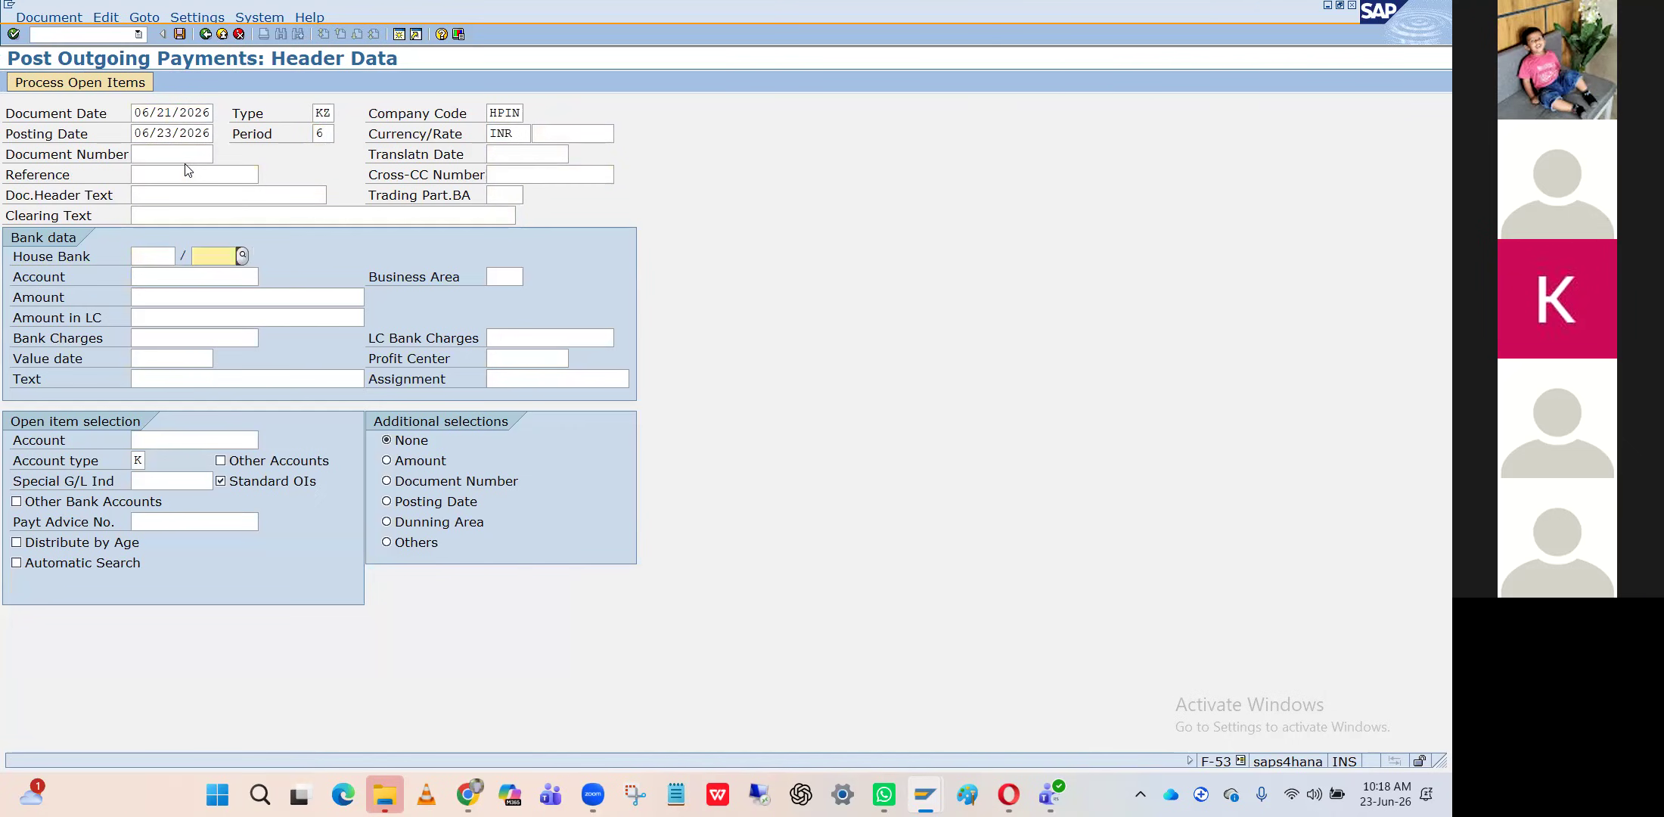
pyautogui.press('Tab')
pyautogui.press('Down')
pyautogui.press('Down')
pyautogui.press('Return')
# Set the bank data amount to 100,000
pyautogui.press('Tab')
pyautogui.press('Tab')
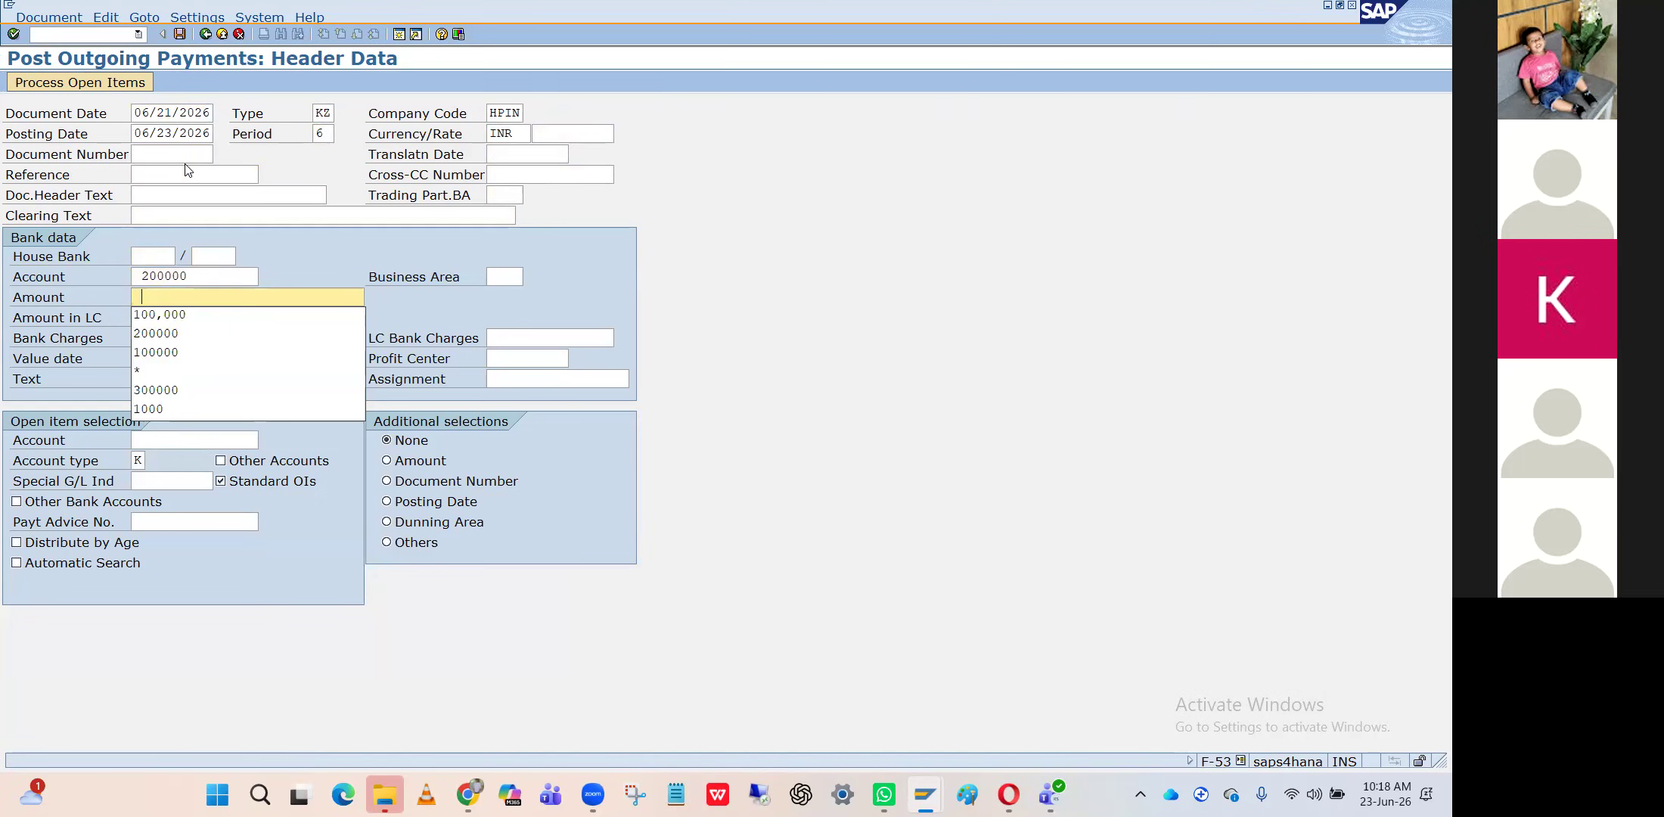
pyautogui.press('Down')
pyautogui.press('Return')
# Copy HP Vendor's supplier number from the vendor line item display into the open item selection account and process its open items
pyautogui.press('Tab')
pyautogui.press('Tab')
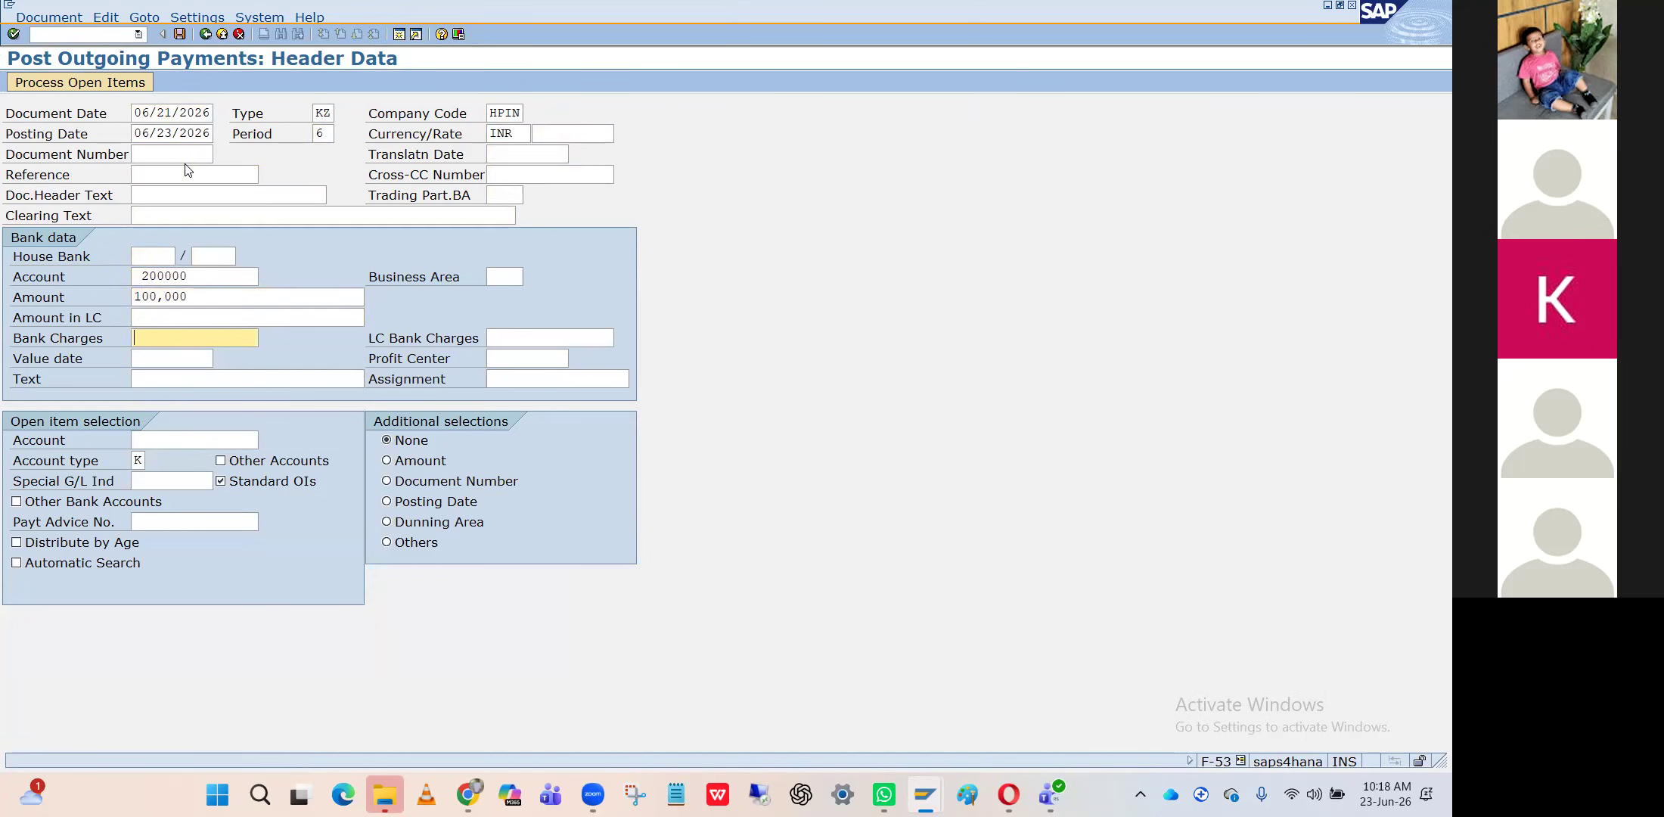
pyautogui.press('Tab')
pyautogui.press('Tab')
pyautogui.press('Tab')
pyautogui.press('Tab')
pyautogui.press('Tab')
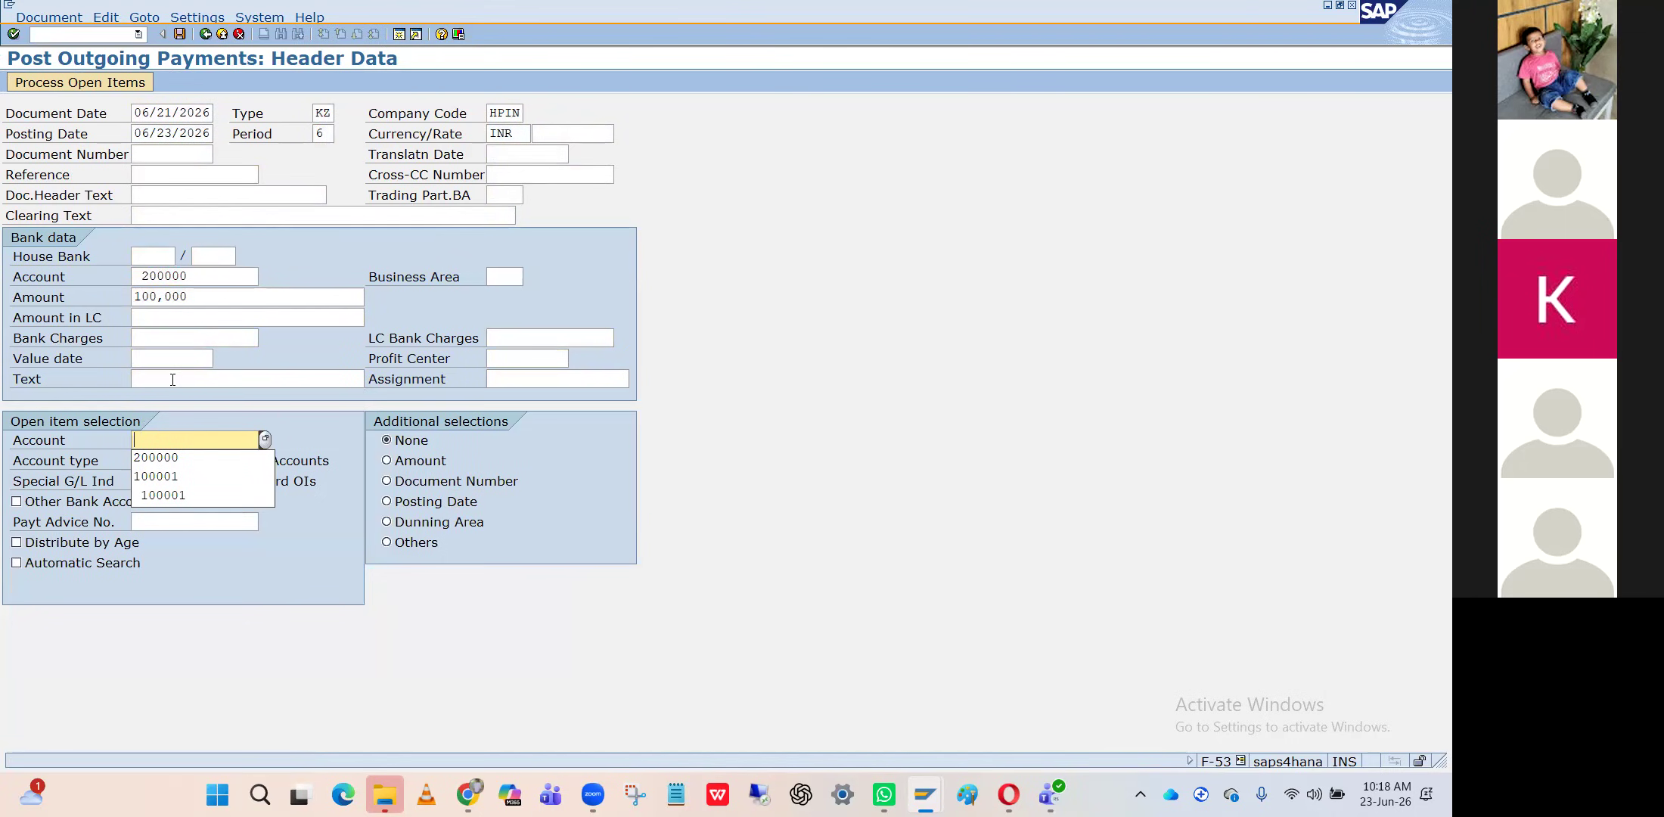
pyautogui.hotkey('alt', 'Tab')
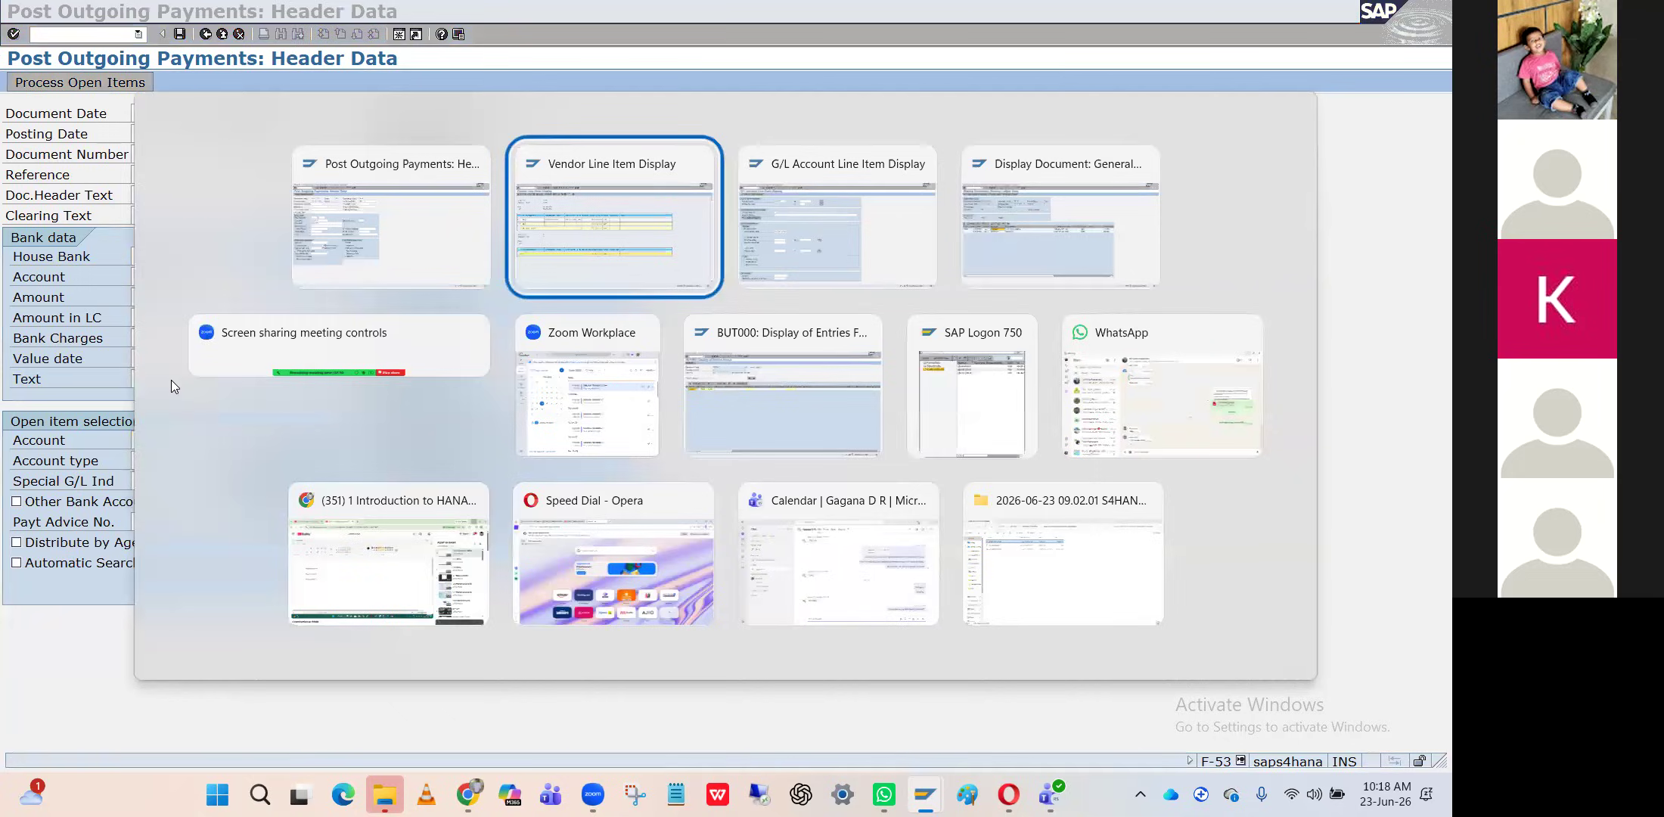
pyautogui.click(220, 129)
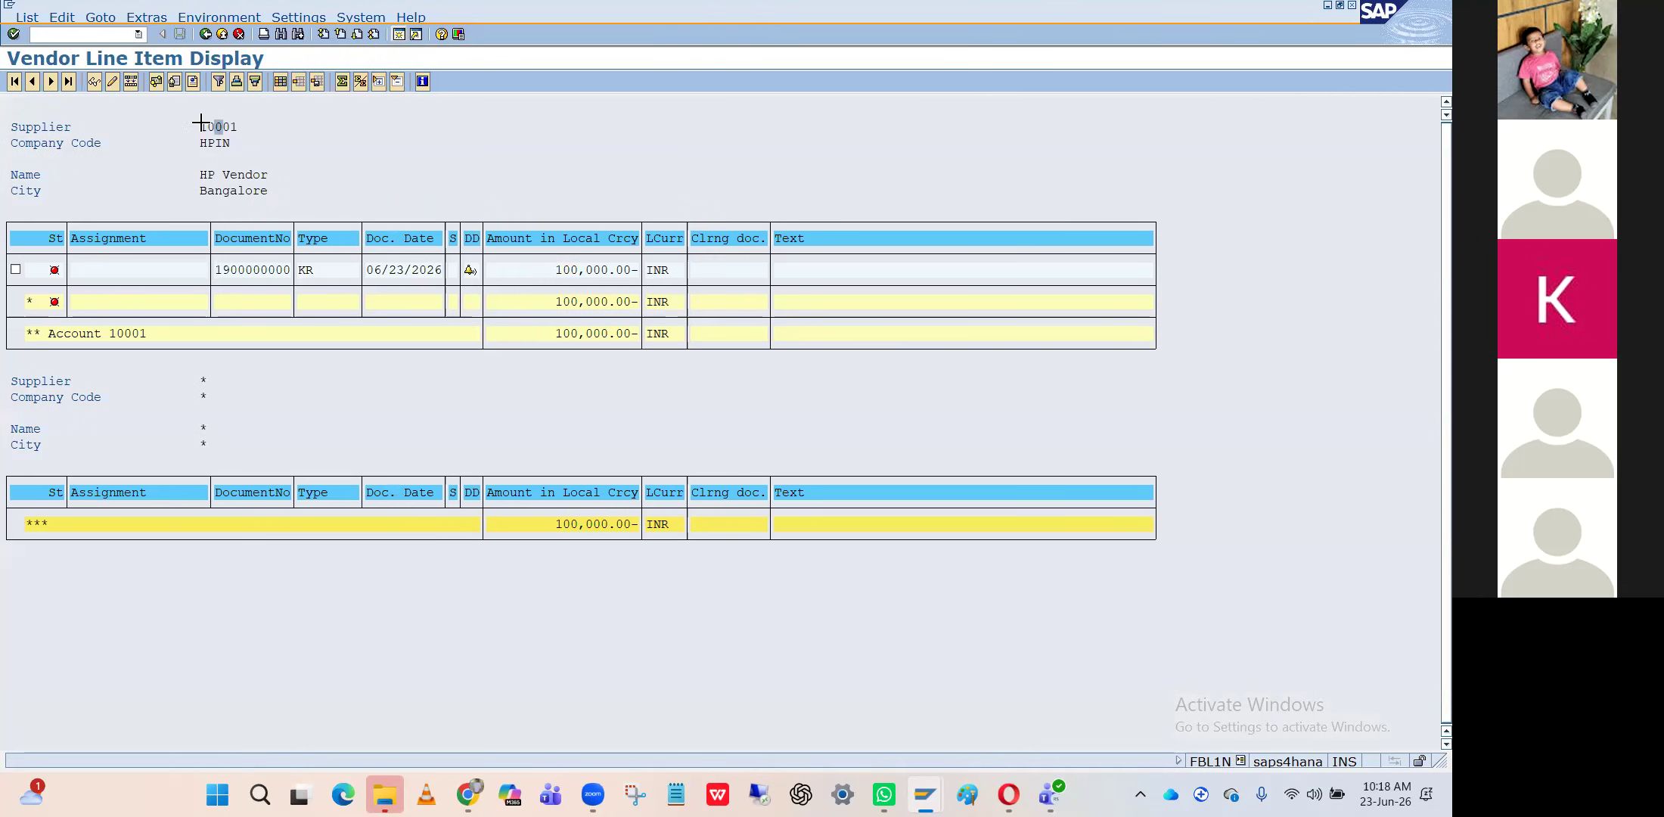
pyautogui.moveTo(201, 122); pyautogui.dragTo(239, 136)
pyautogui.hotkey('ctrl', 'c')
pyautogui.hotkey('alt', 'Tab')
pyautogui.hotkey('ctrl', 'v')
pyautogui.press('Return')
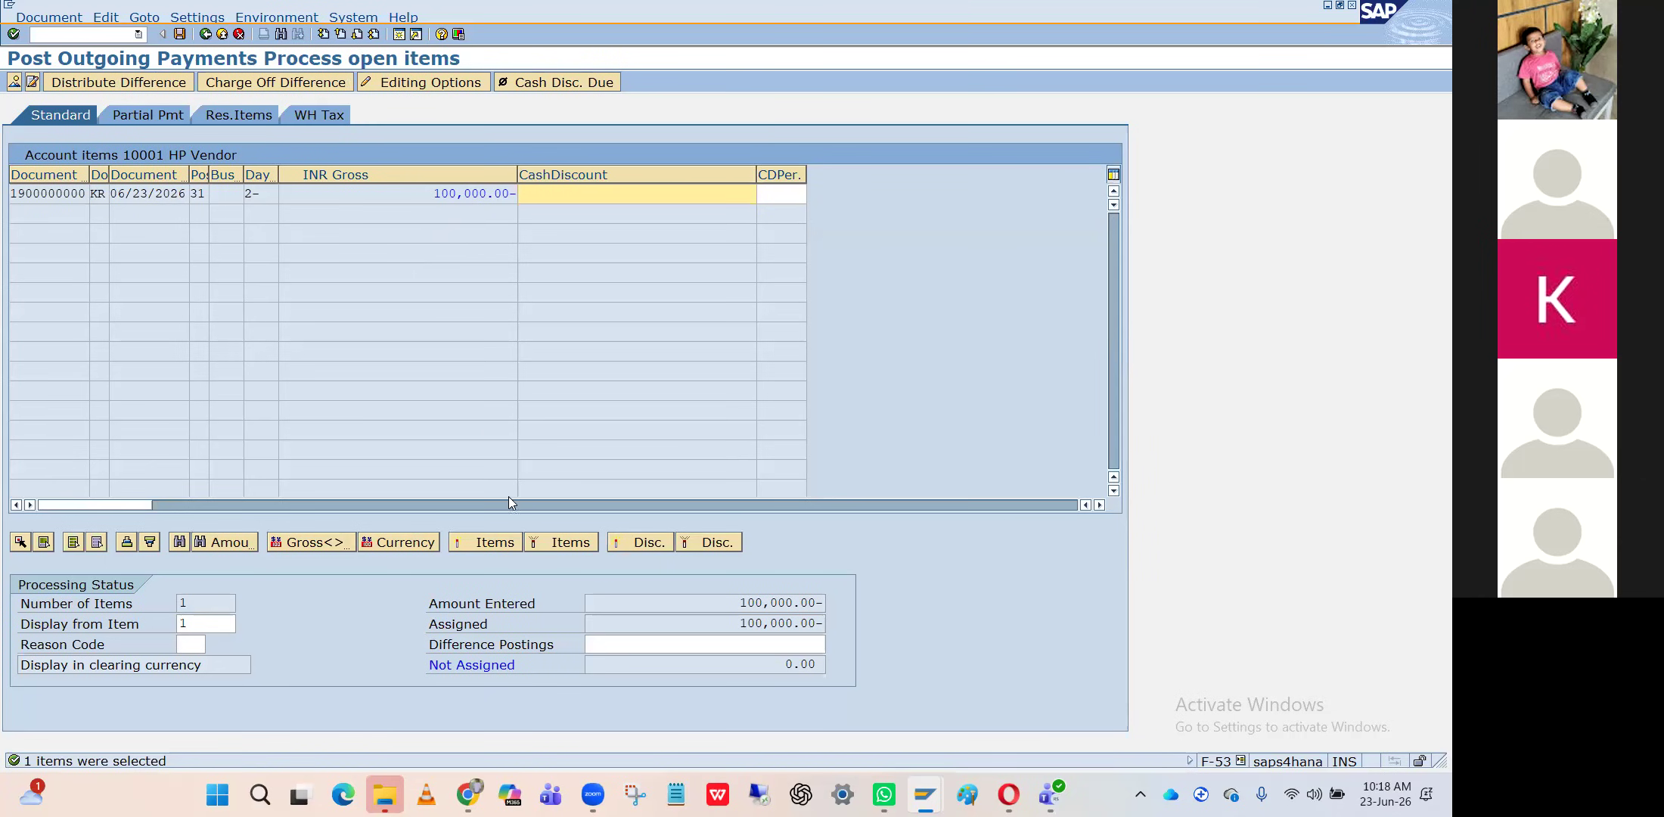
# Check the entered payment amount, simulate the full payment document, and exit the entry without posting
pyautogui.click(702, 604)
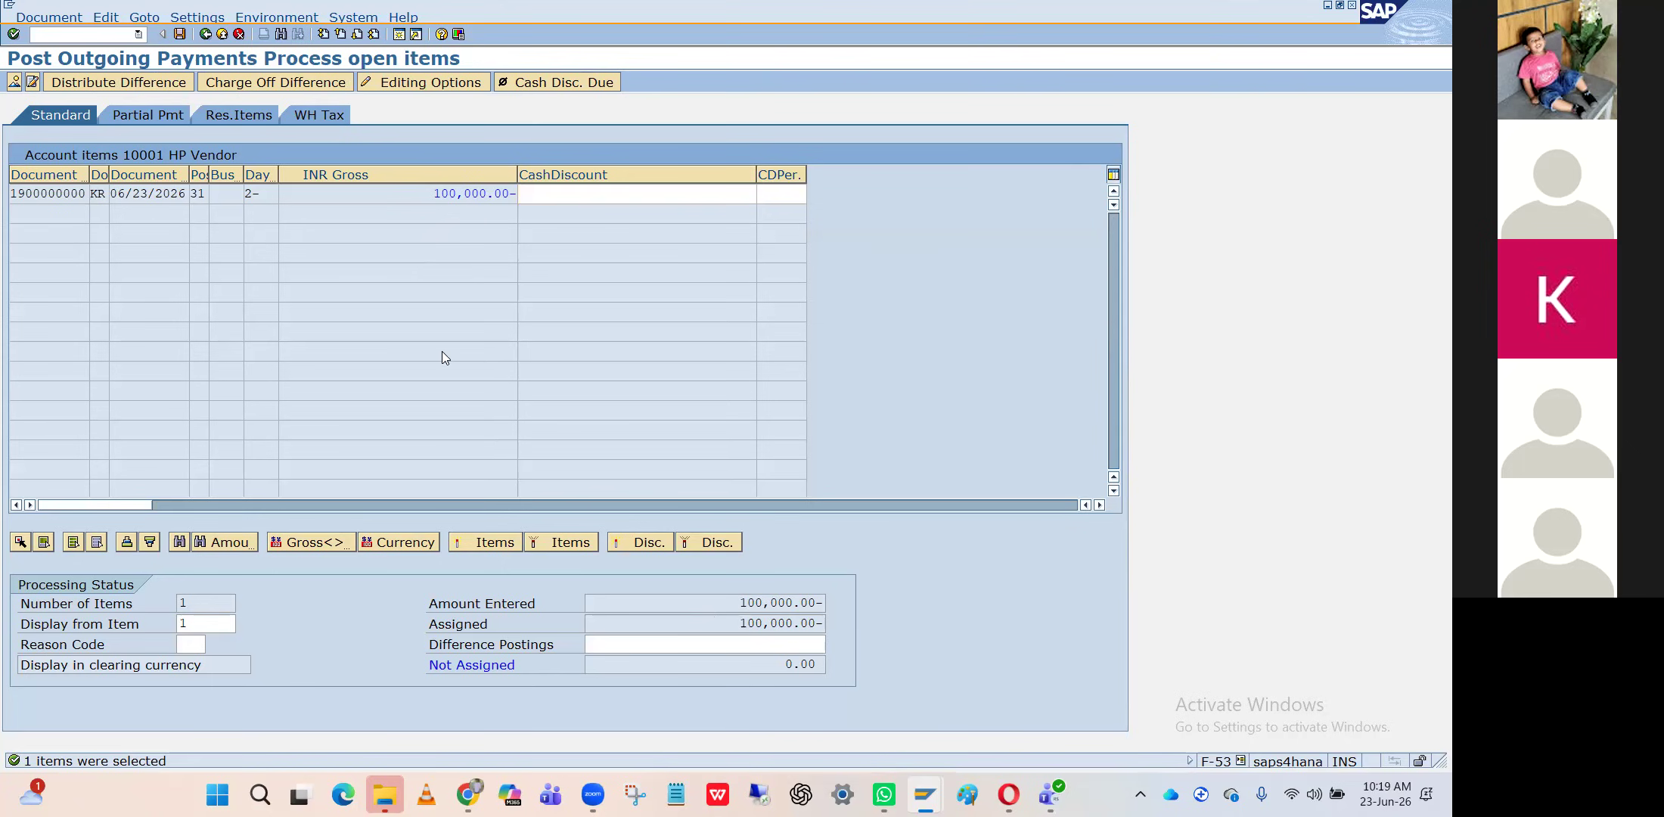
pyautogui.click(47, 21)
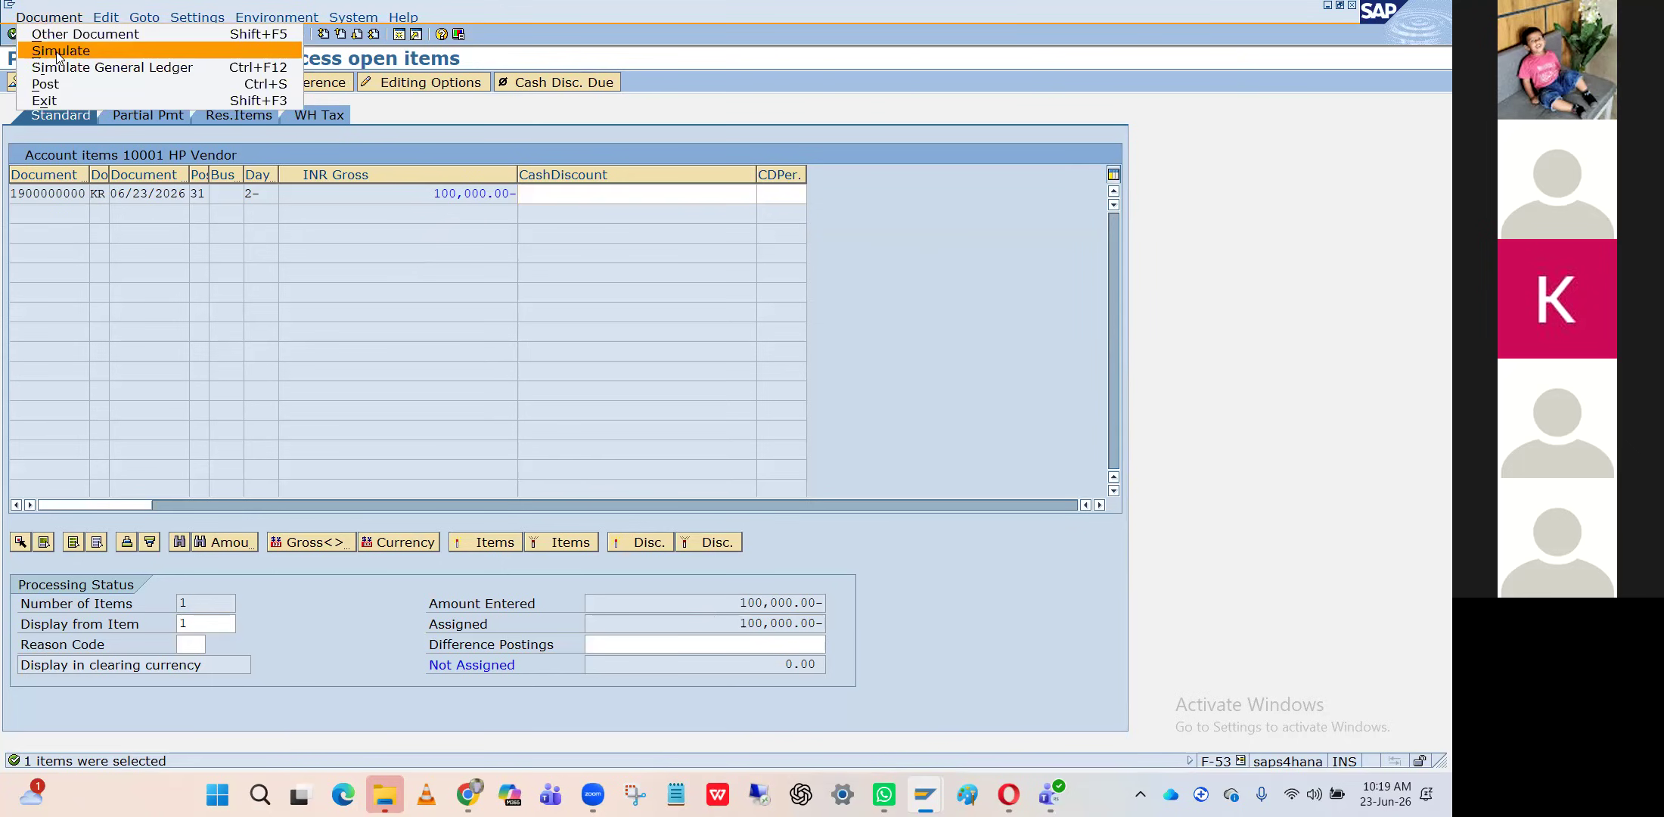
pyautogui.click(57, 54)
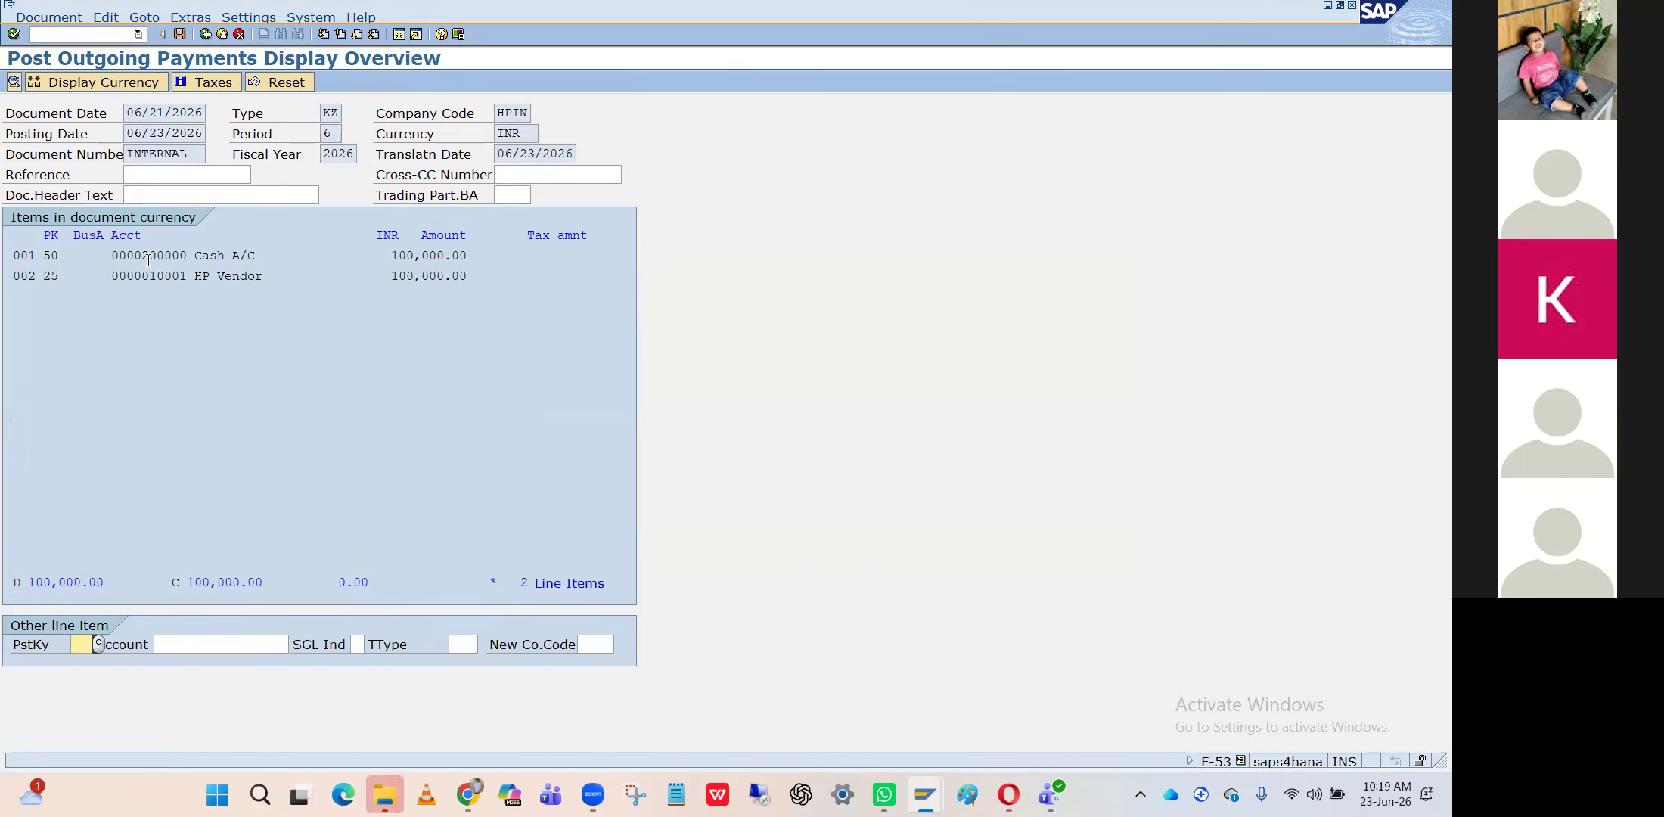
pyautogui.click(205, 34)
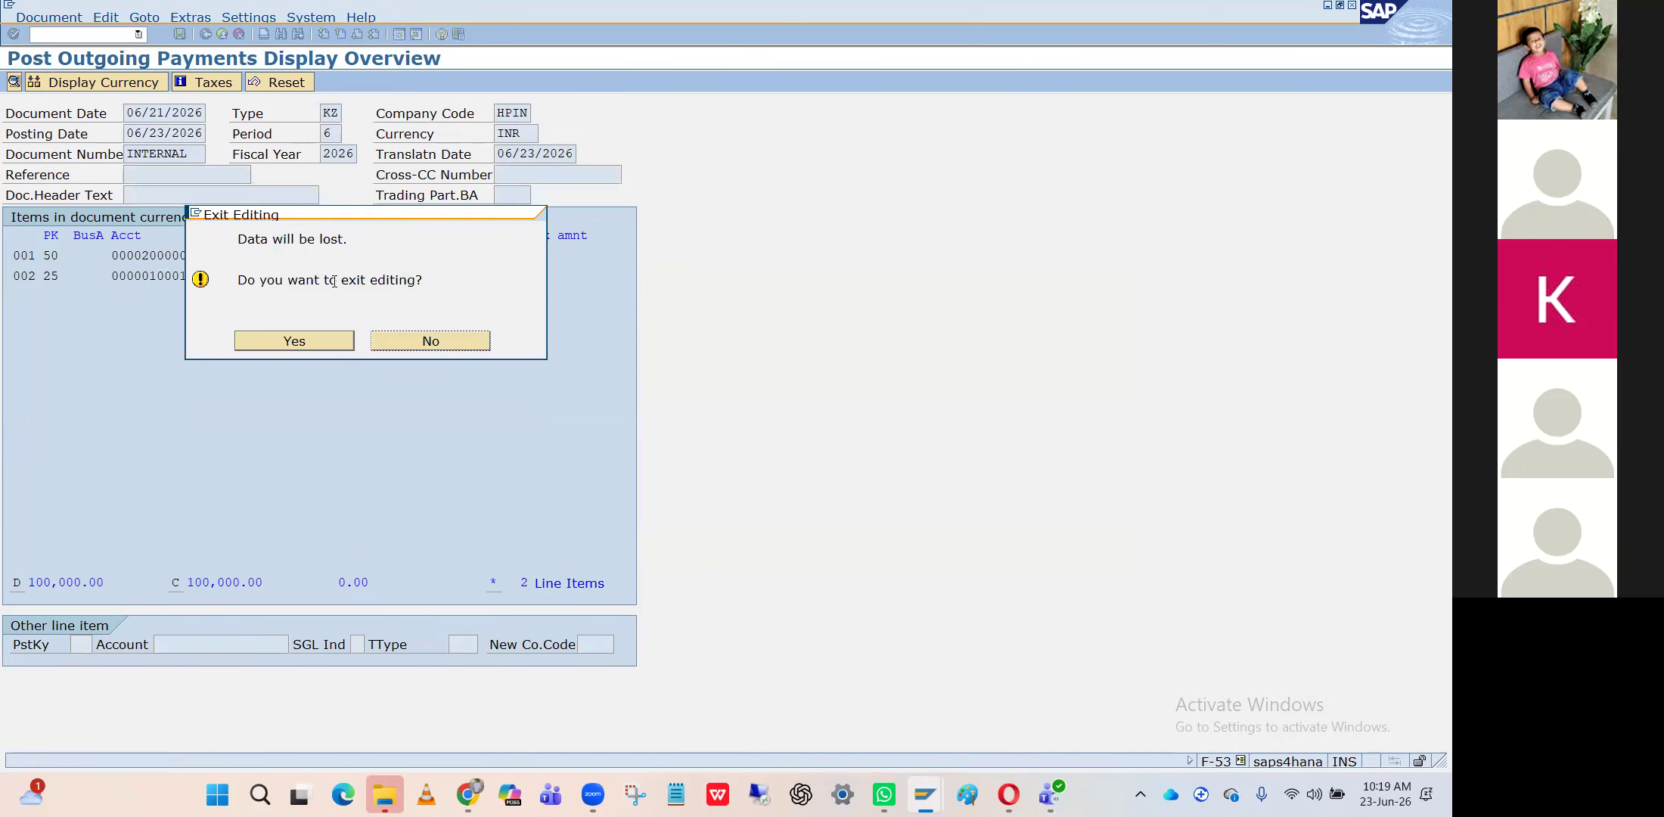
pyautogui.click(295, 341)
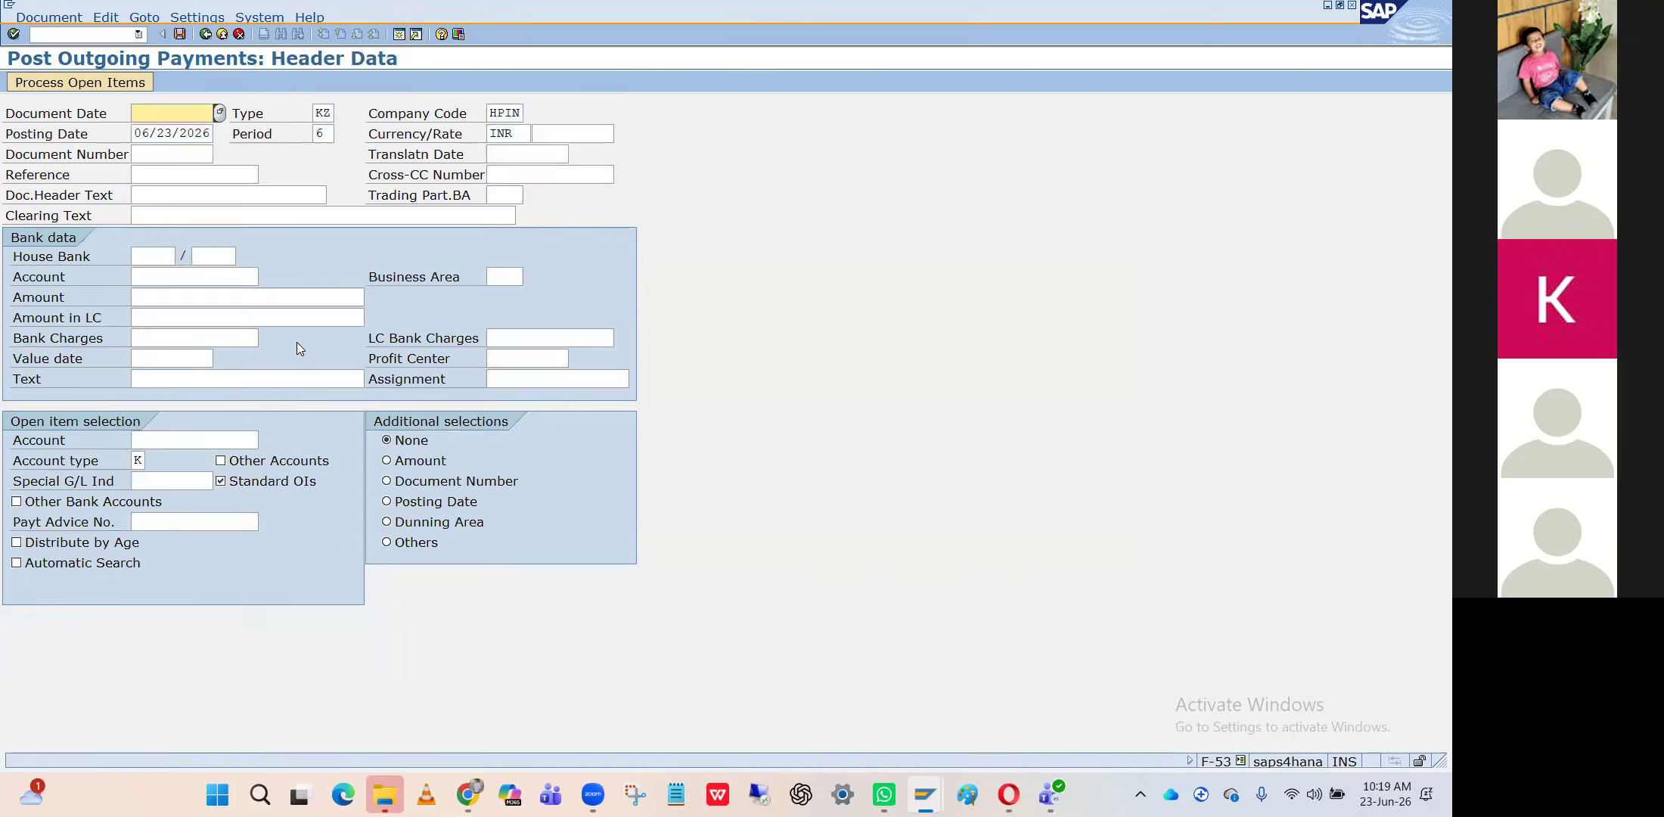
# Fill in a new payment header with document date 06/21/2026 and bank data account 200000
pyautogui.click(175, 118)
pyautogui.press('Down')
pyautogui.press('Tab')
pyautogui.press('Tab')
pyautogui.press('Tab')
pyautogui.press('Tab')
pyautogui.press('Tab')
pyautogui.press('Tab')
pyautogui.press('Tab')
pyautogui.press('Tab')
pyautogui.press('Tab')
pyautogui.press('Tab')
pyautogui.press('Tab')
pyautogui.press('Tab')
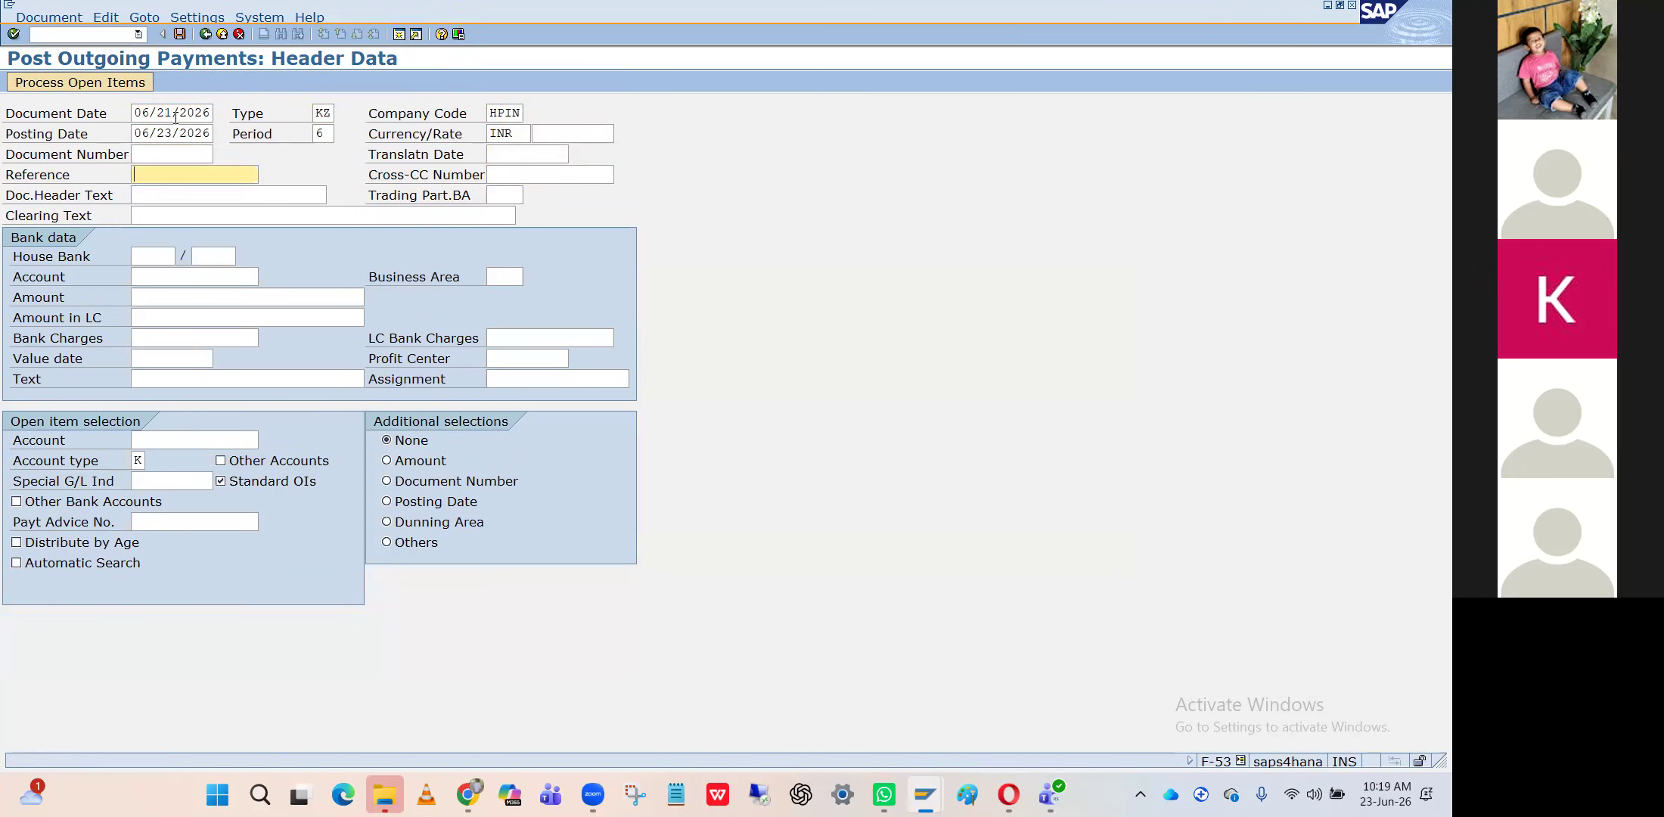
pyautogui.press('Tab')
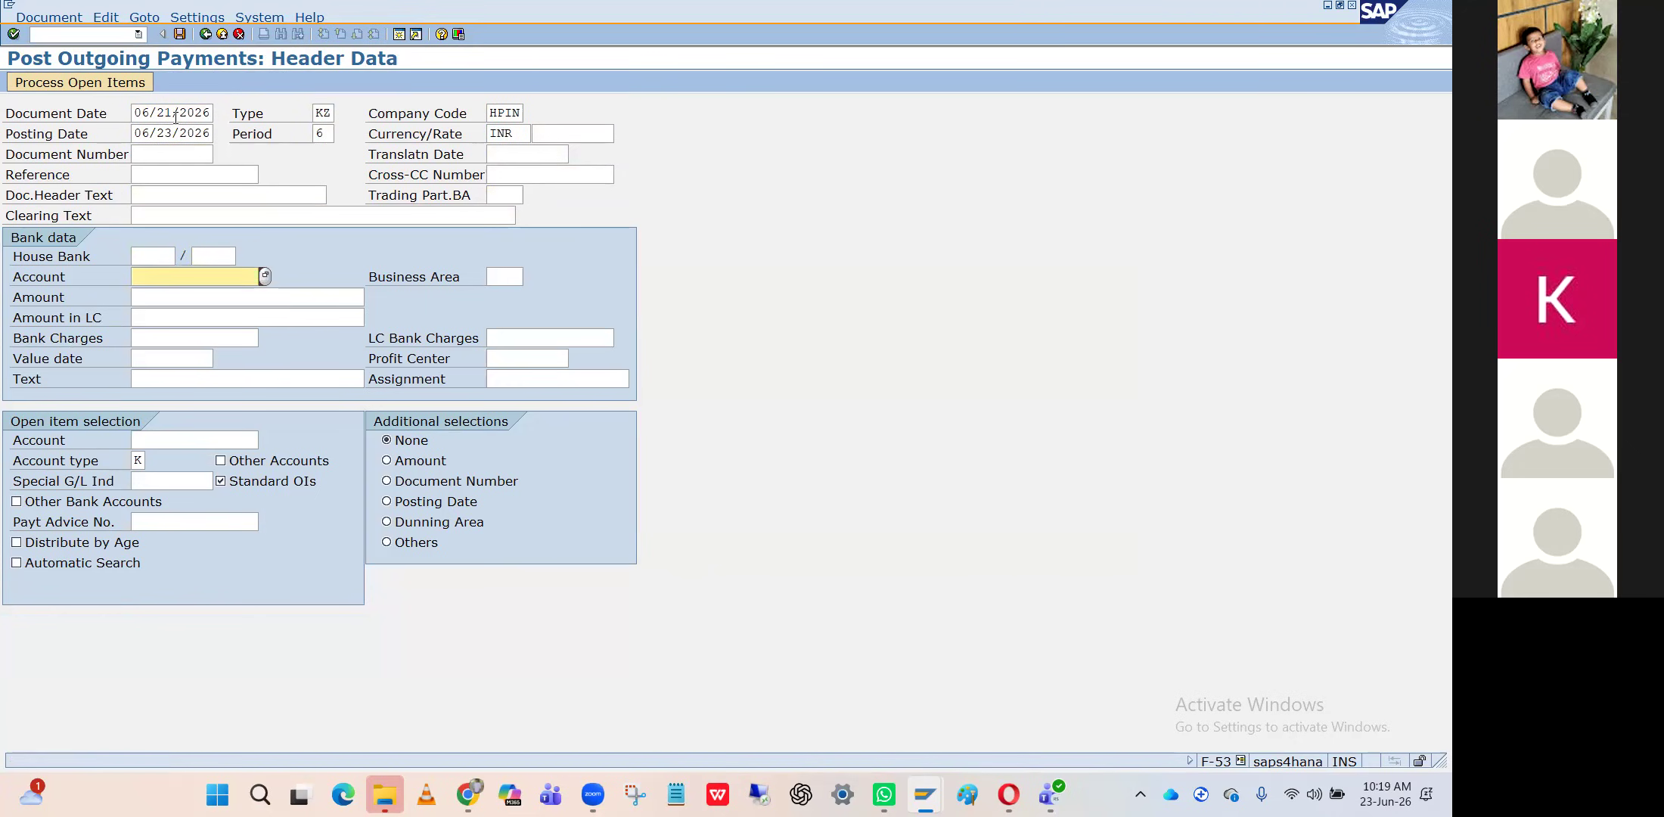
pyautogui.press('Down')
pyautogui.press('Return')
# Enter 10000 as the bank data amount for a partial payment
pyautogui.press('Tab')
pyautogui.press('Tab')
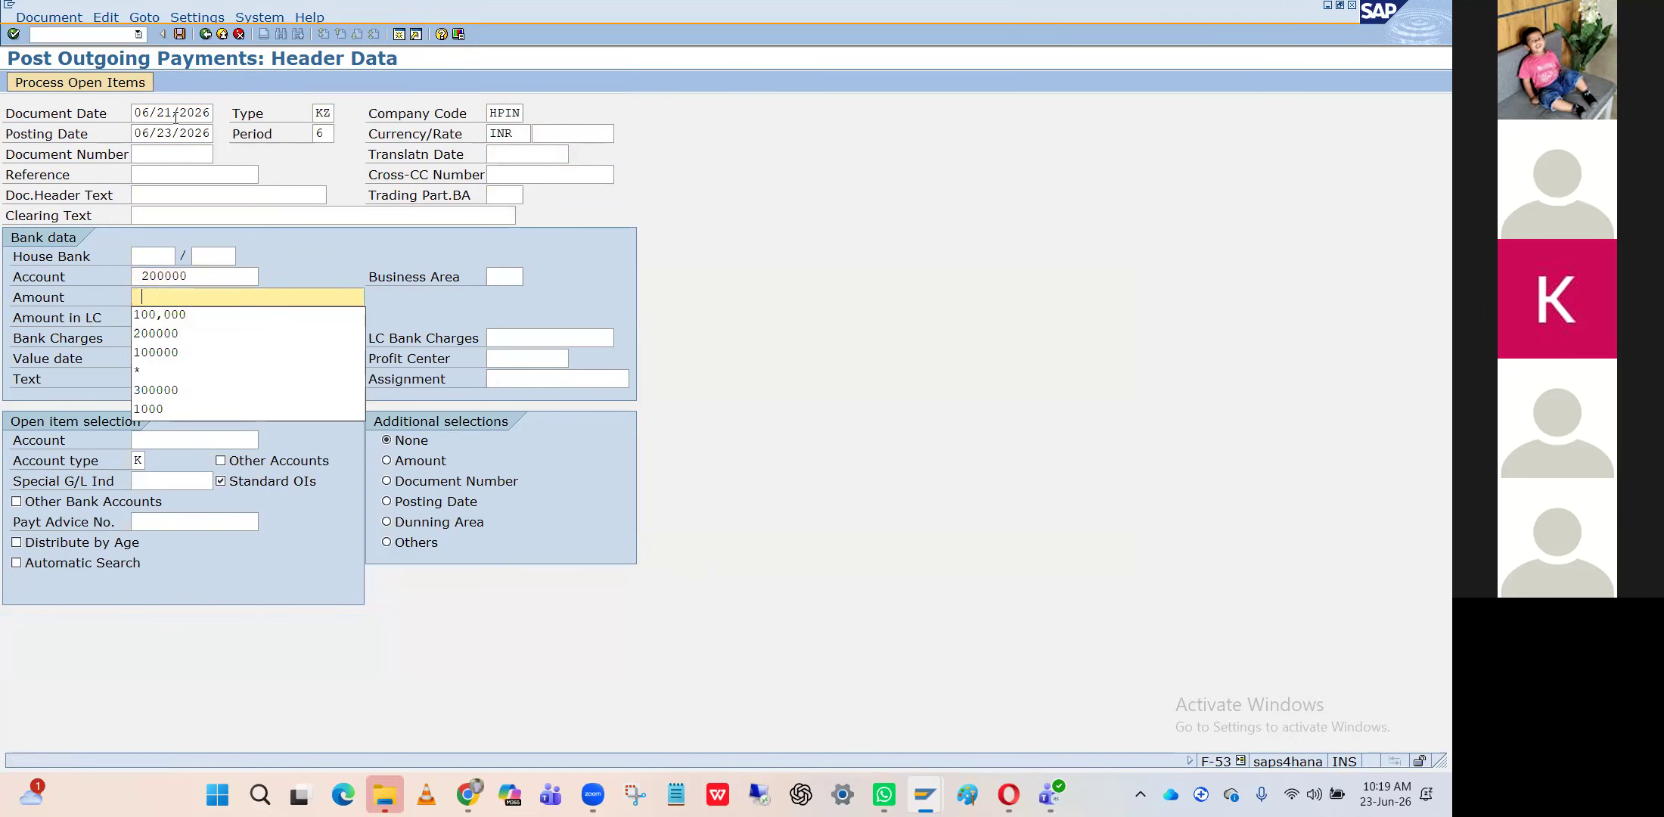
pyautogui.write('1000')
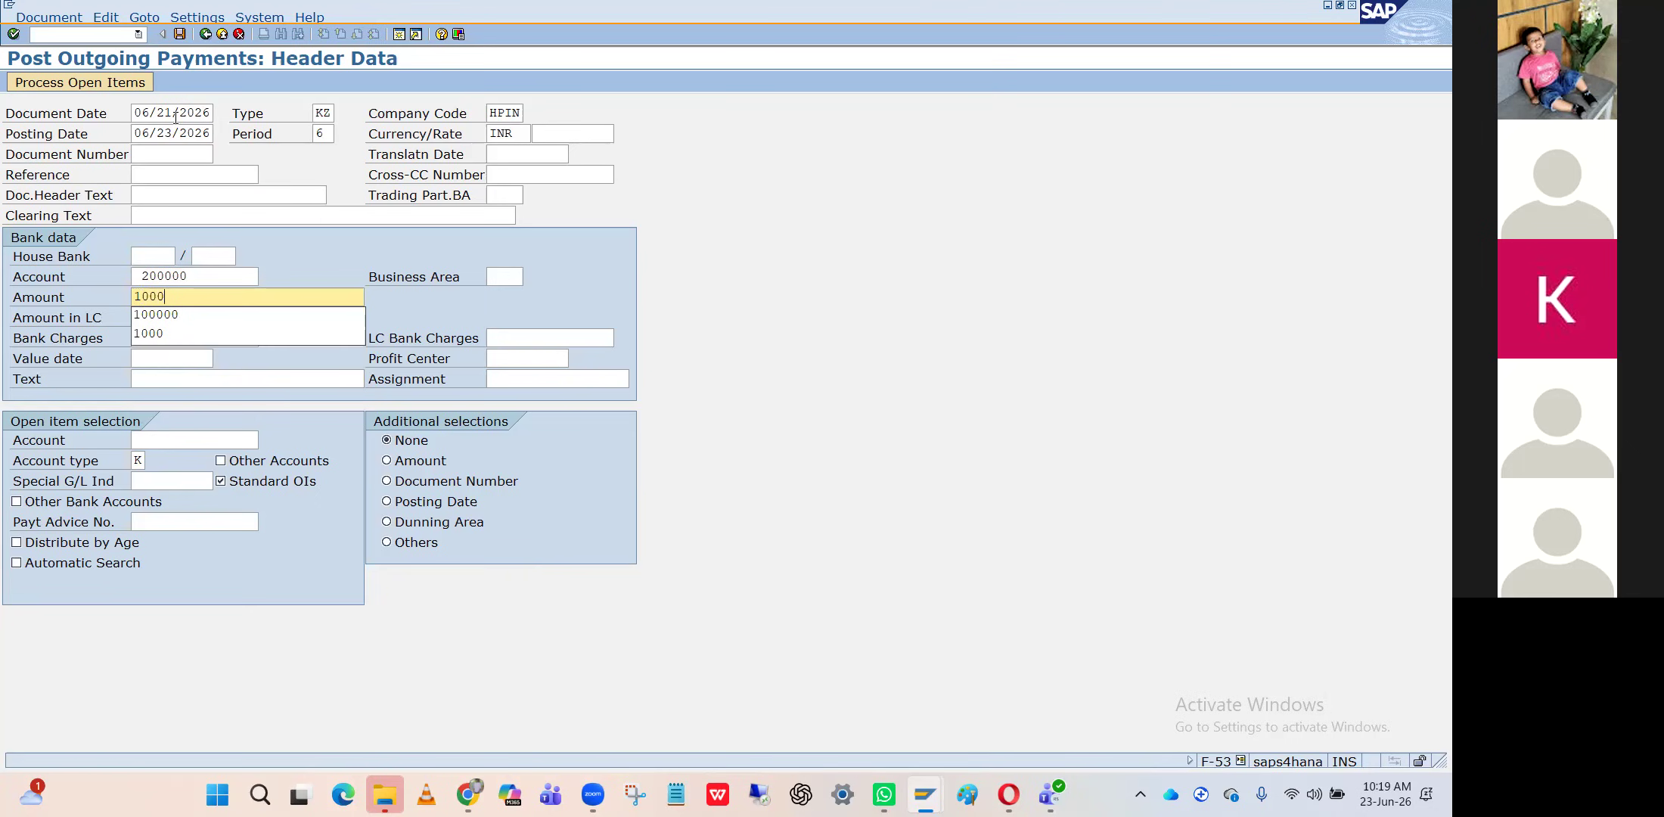
pyautogui.write('0')
pyautogui.press('Tab')
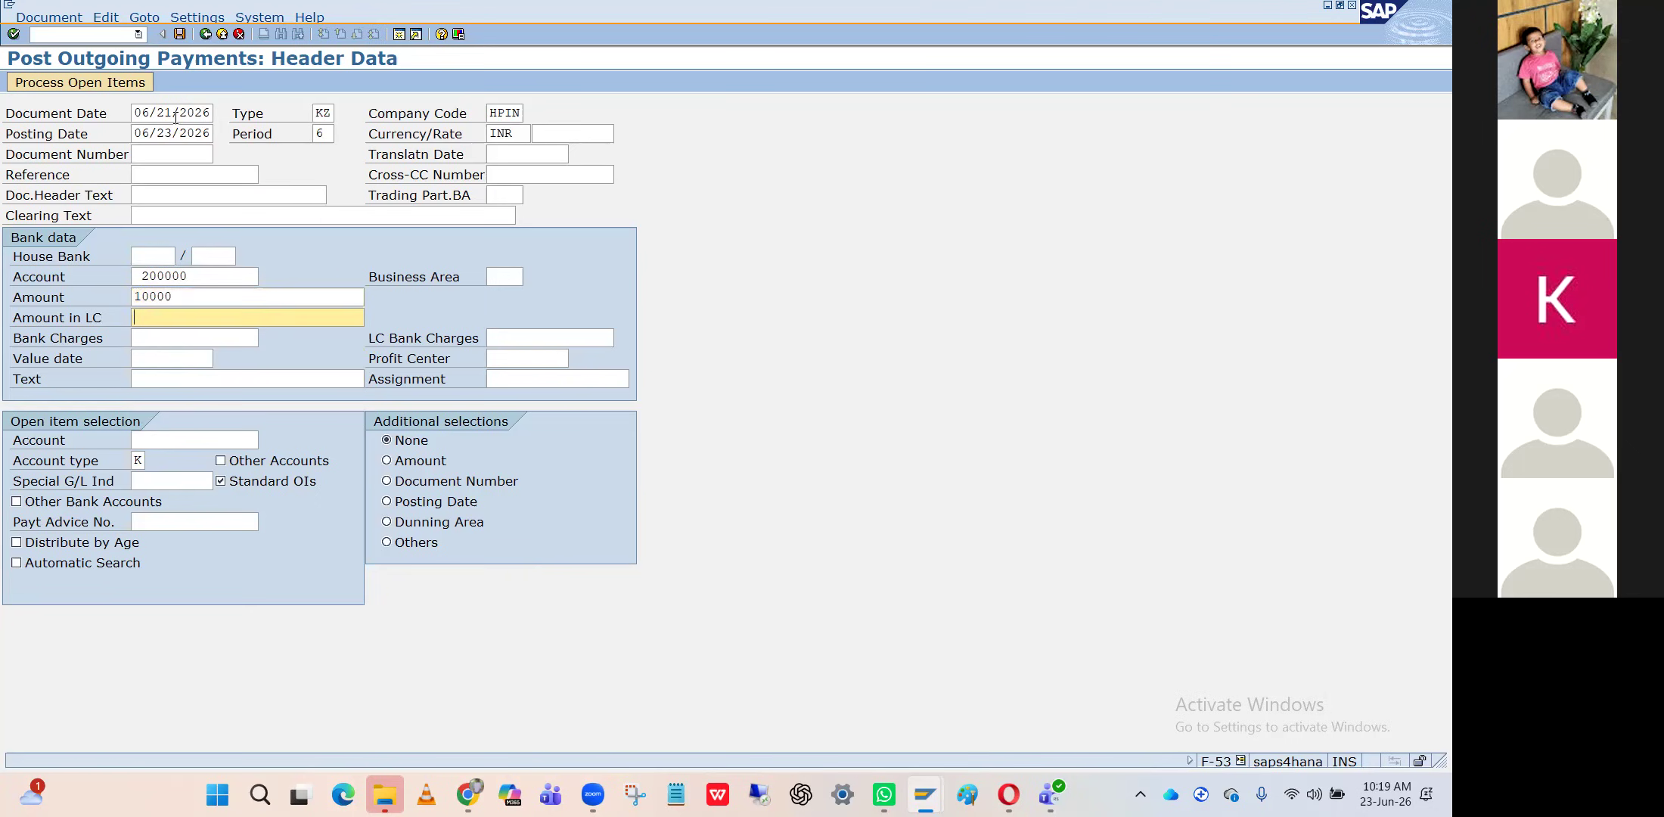
# Enter HP Vendor's supplier number as the open item selection account and process its open items
pyautogui.press('Tab')
pyautogui.press('Tab')
pyautogui.press('Tab')
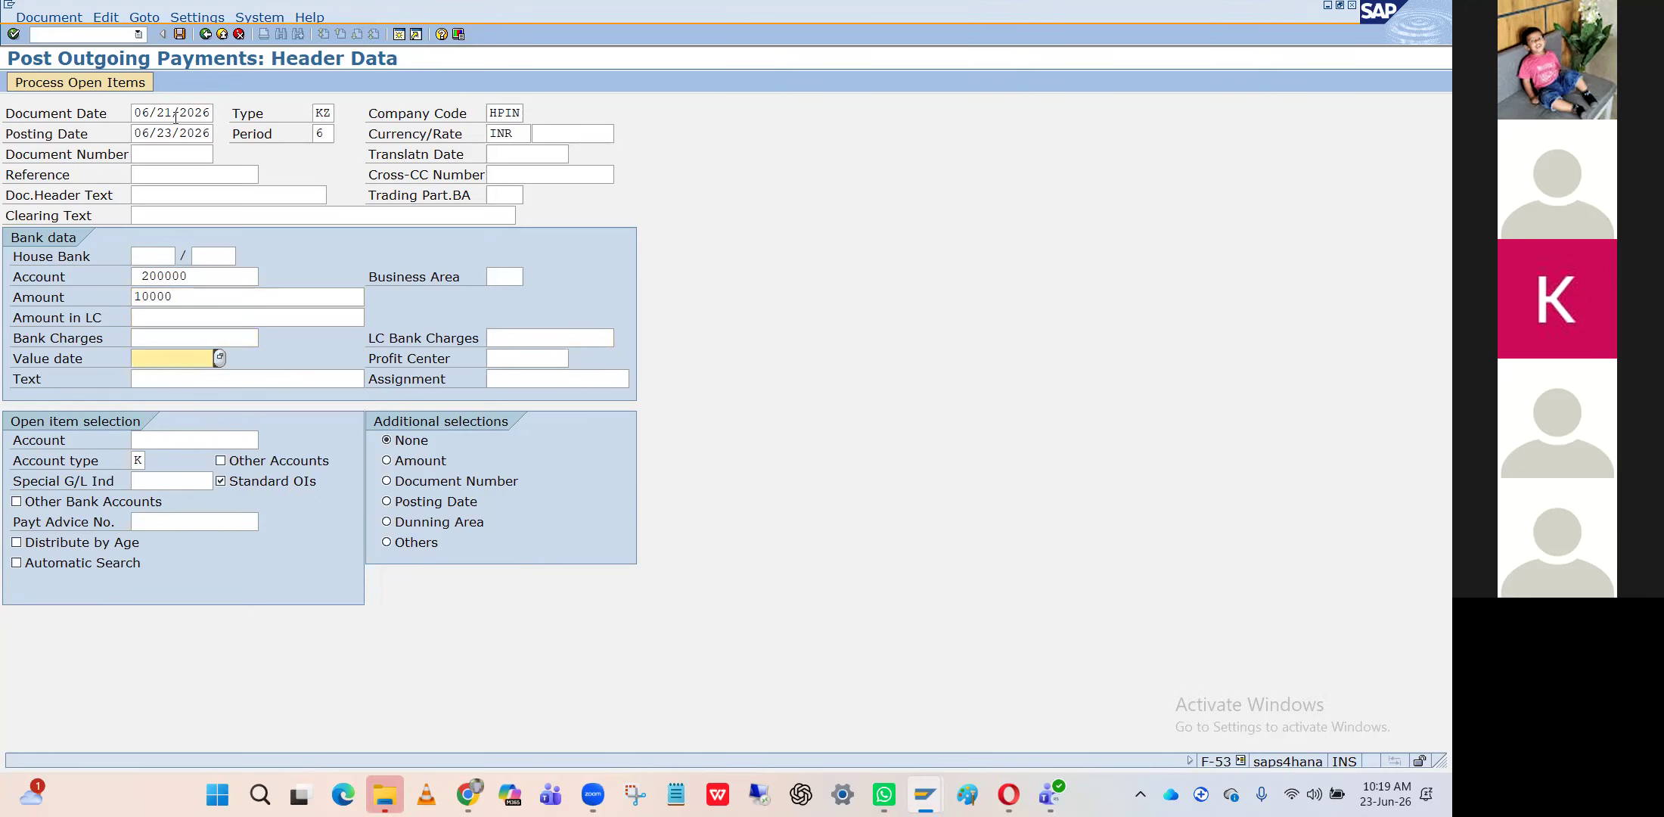
pyautogui.press('Tab')
pyautogui.press('Tab')
pyautogui.press('Tab')
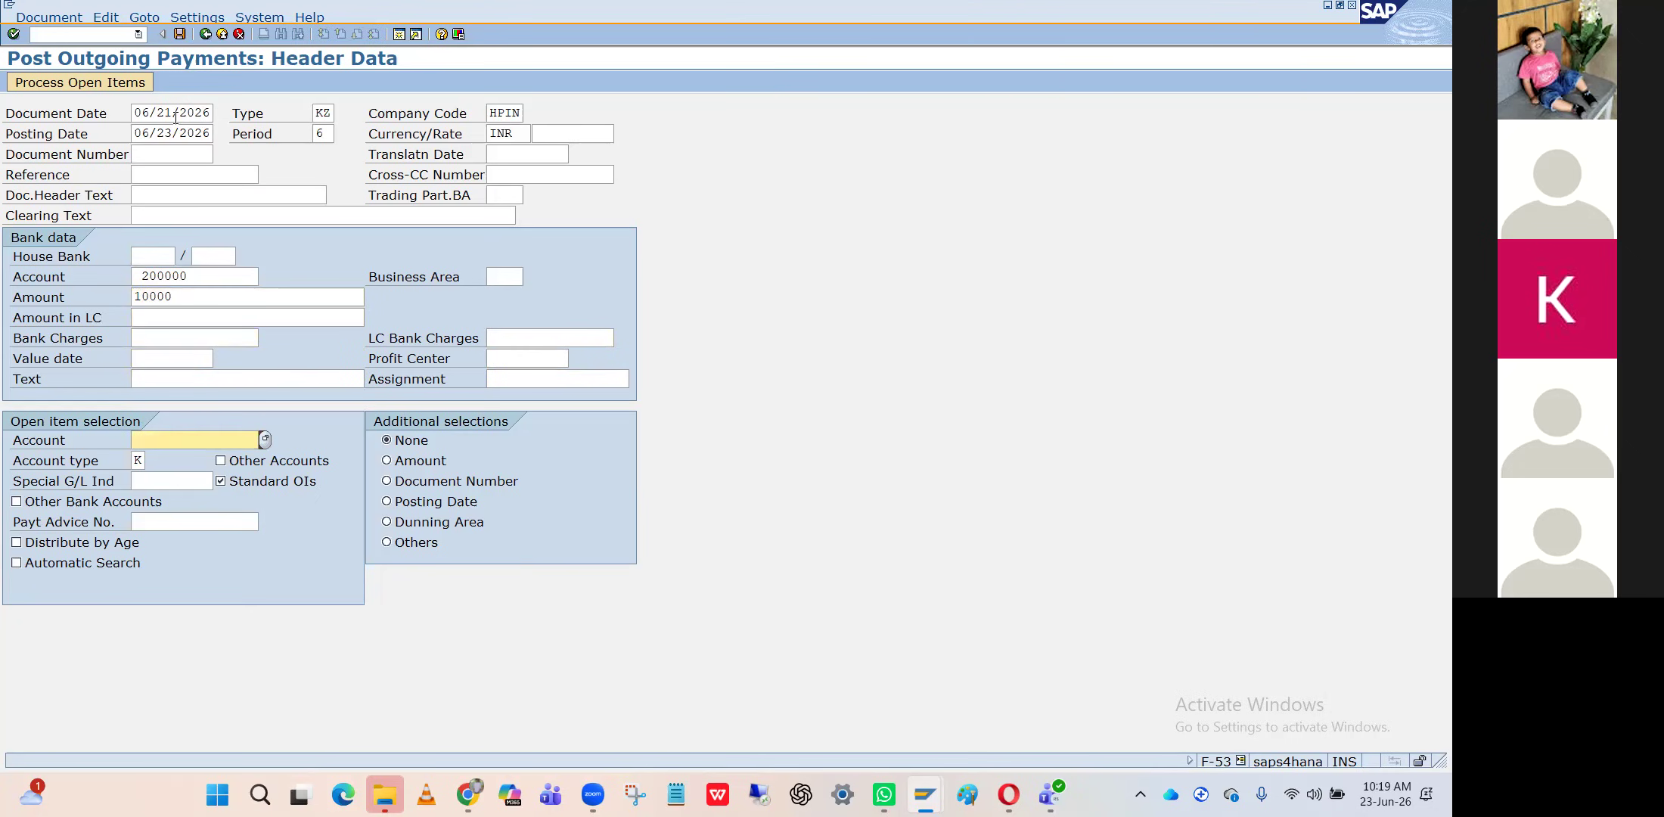
pyautogui.press('Down')
pyautogui.press('Return')
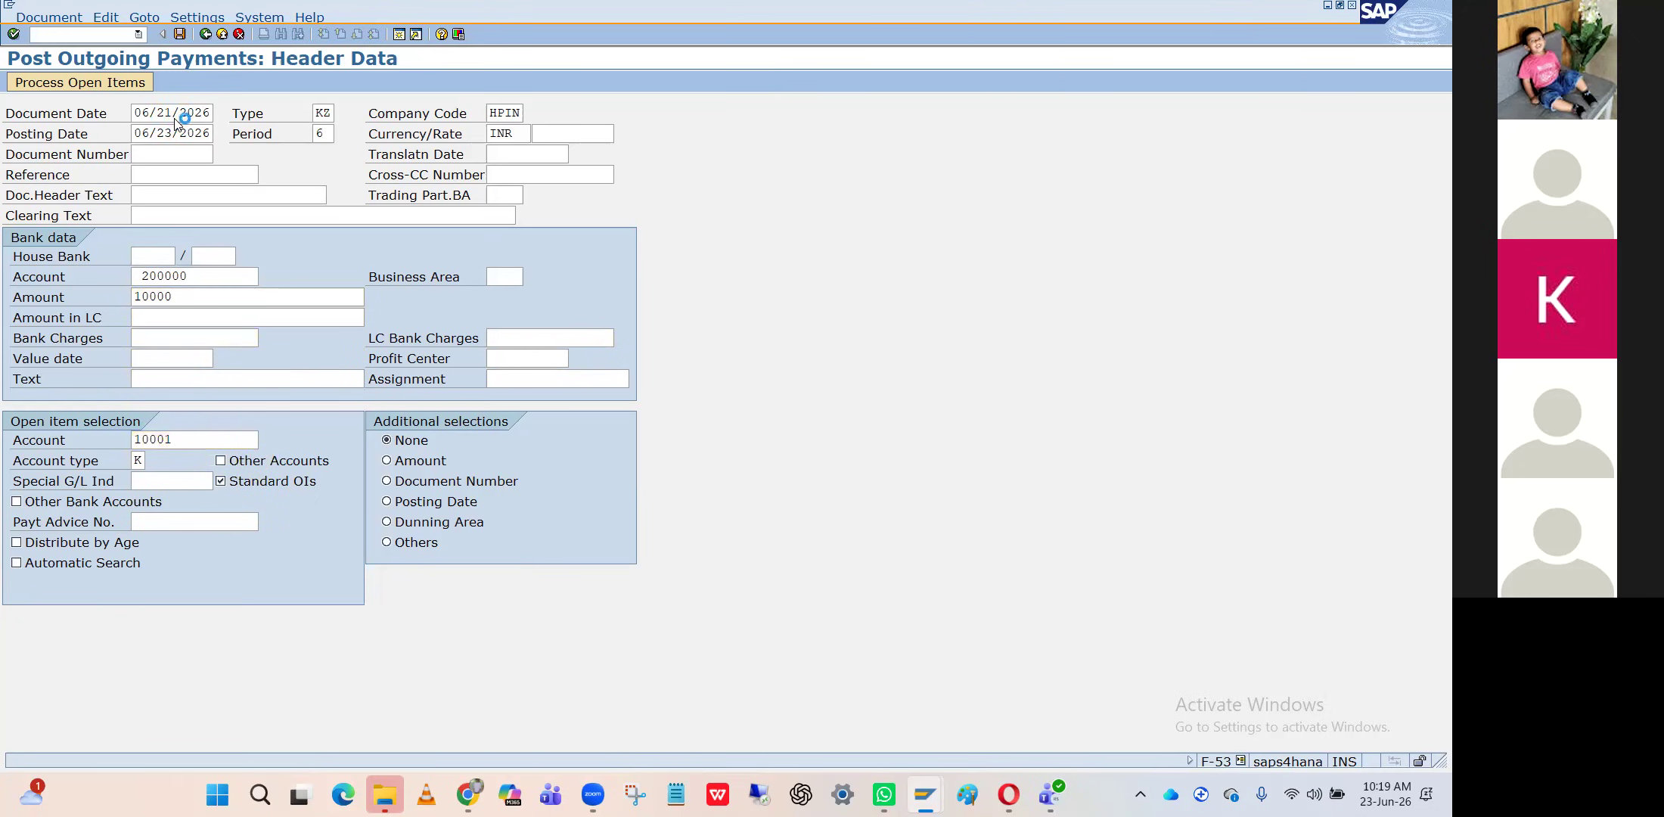
pyautogui.press('Return')
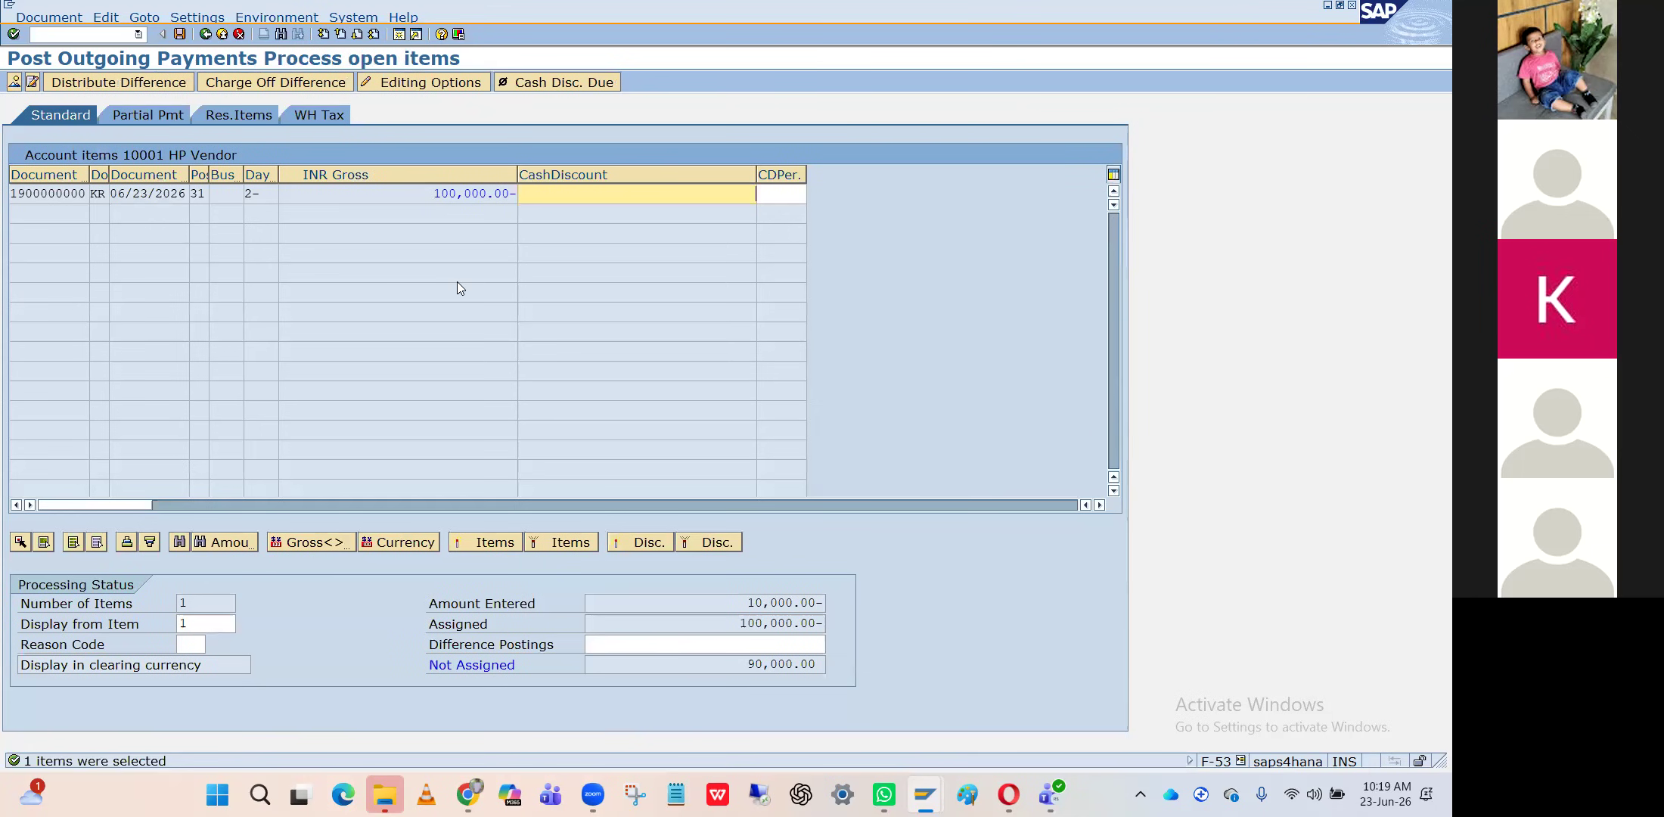
# Set the partial payment amount for HP Vendor's open invoice to 10,000
pyautogui.click(728, 606)
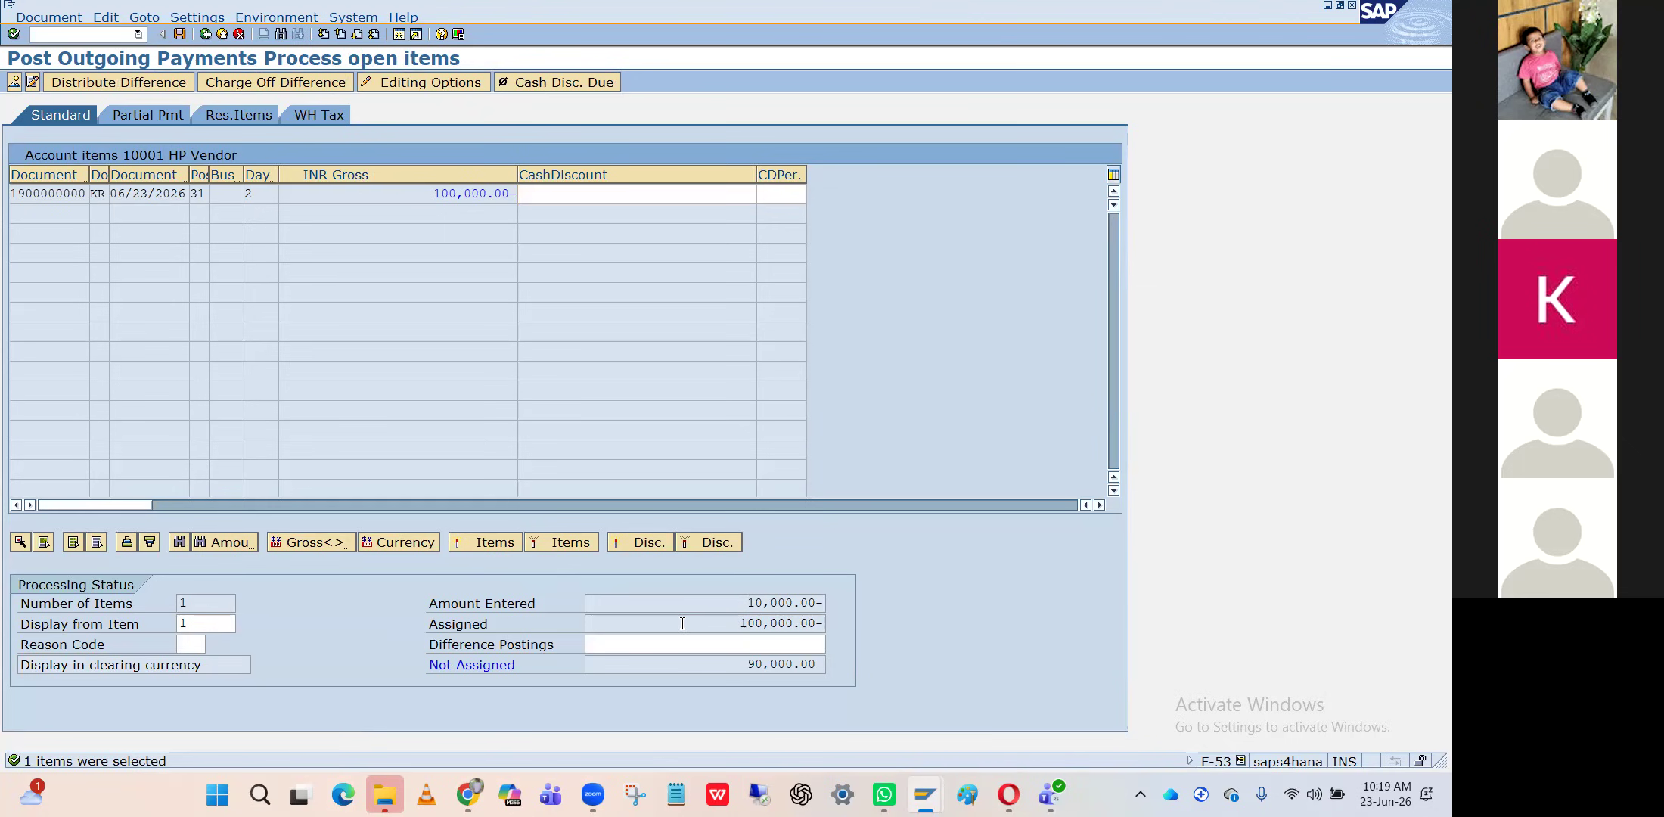
pyautogui.click(168, 119)
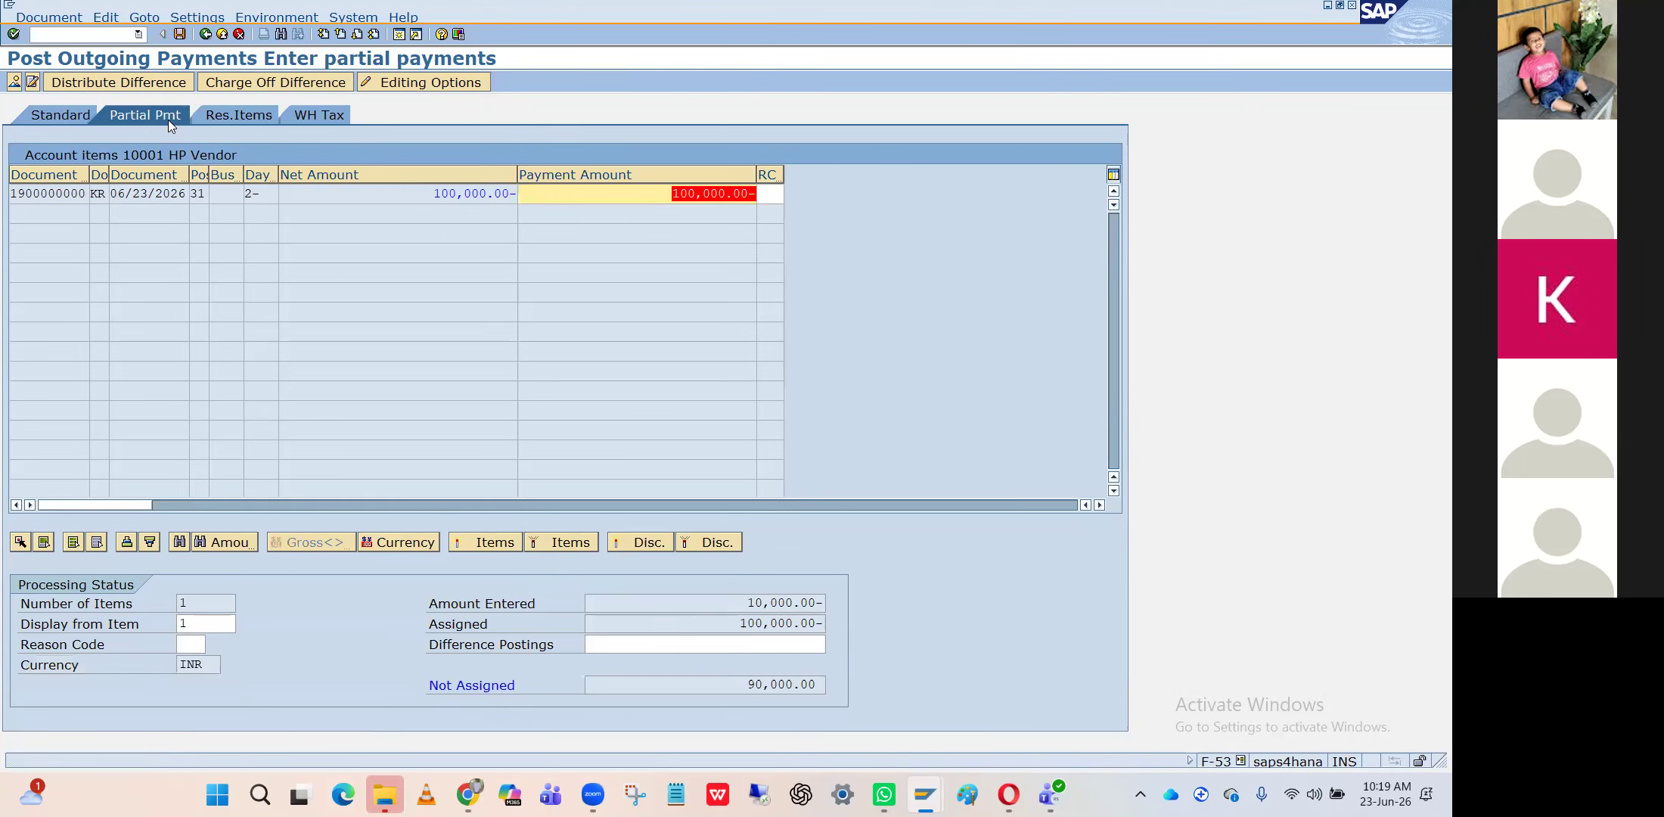
pyautogui.click(723, 193)
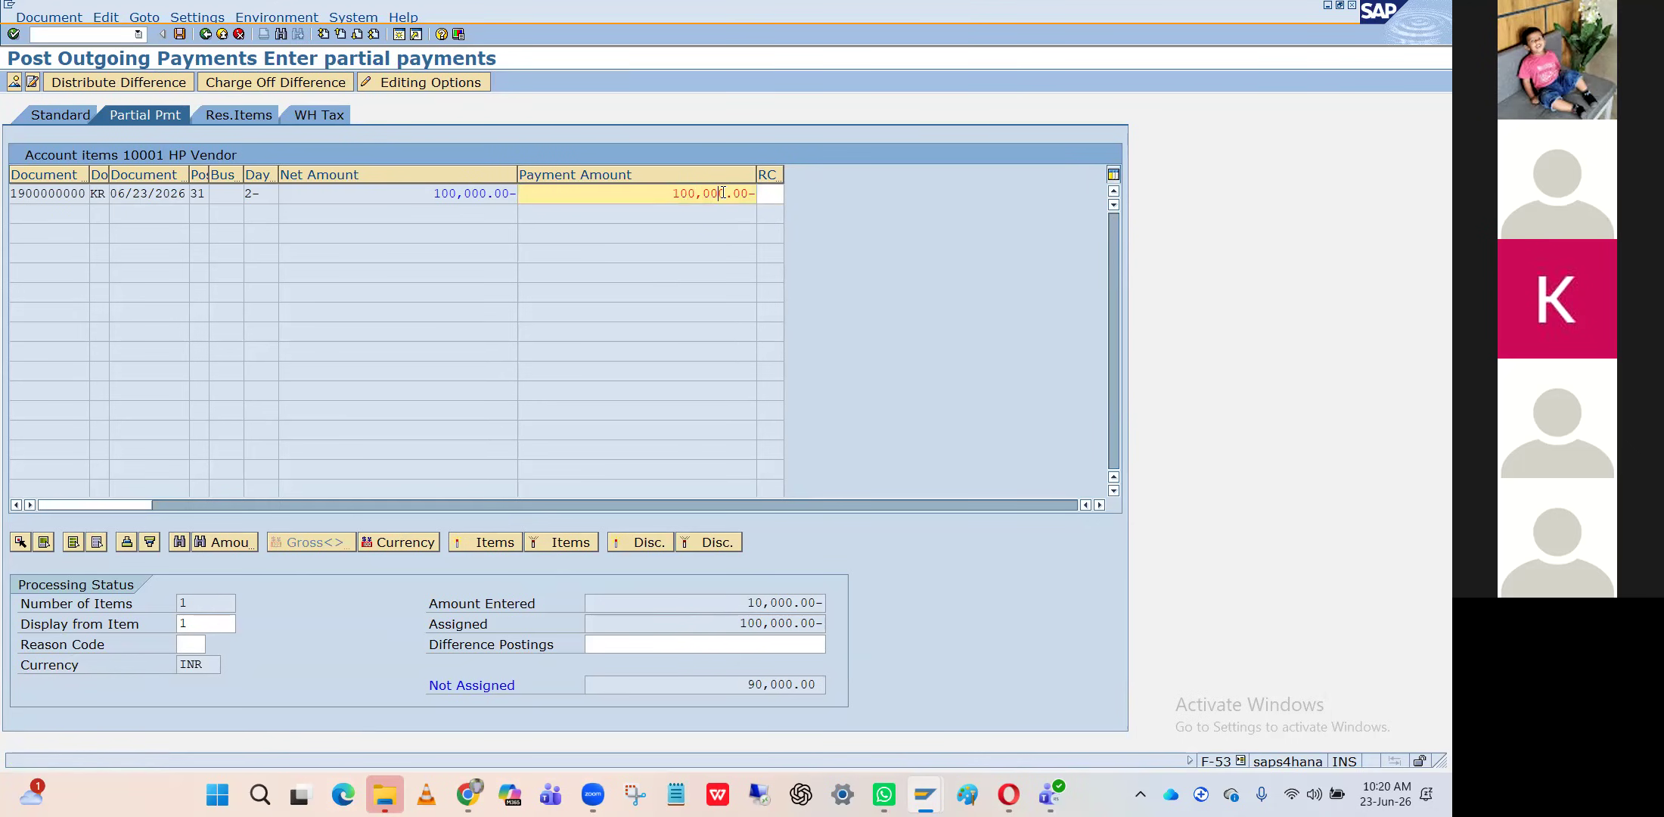
pyautogui.press('BackSpace')
pyautogui.press('Return')
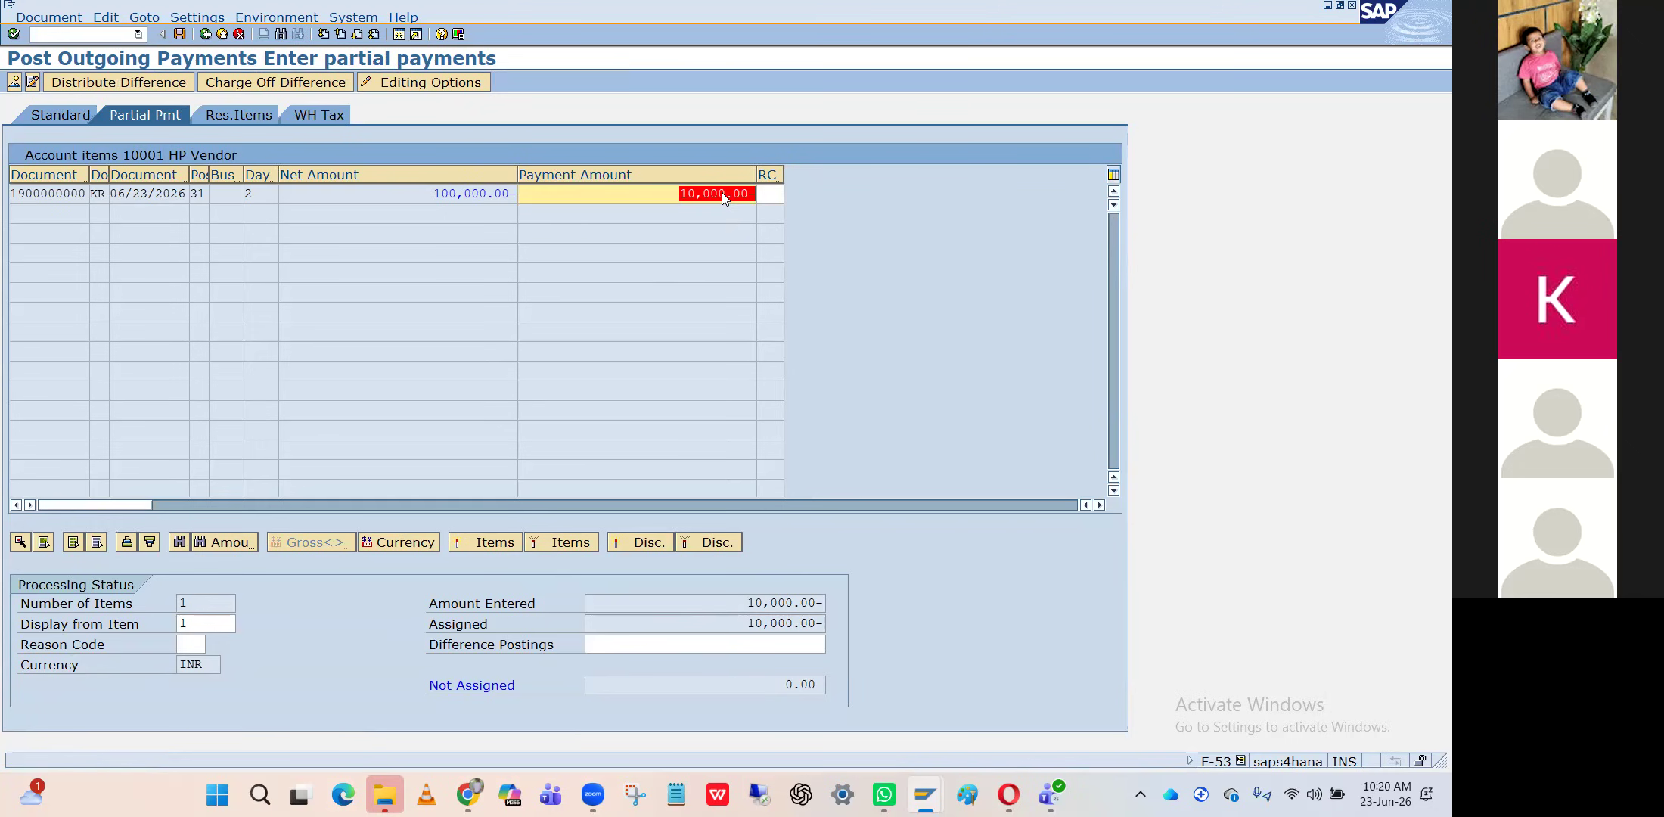
# Simulate the partial payment document and open its HP Vendor line item for correction
pyautogui.click(740, 603)
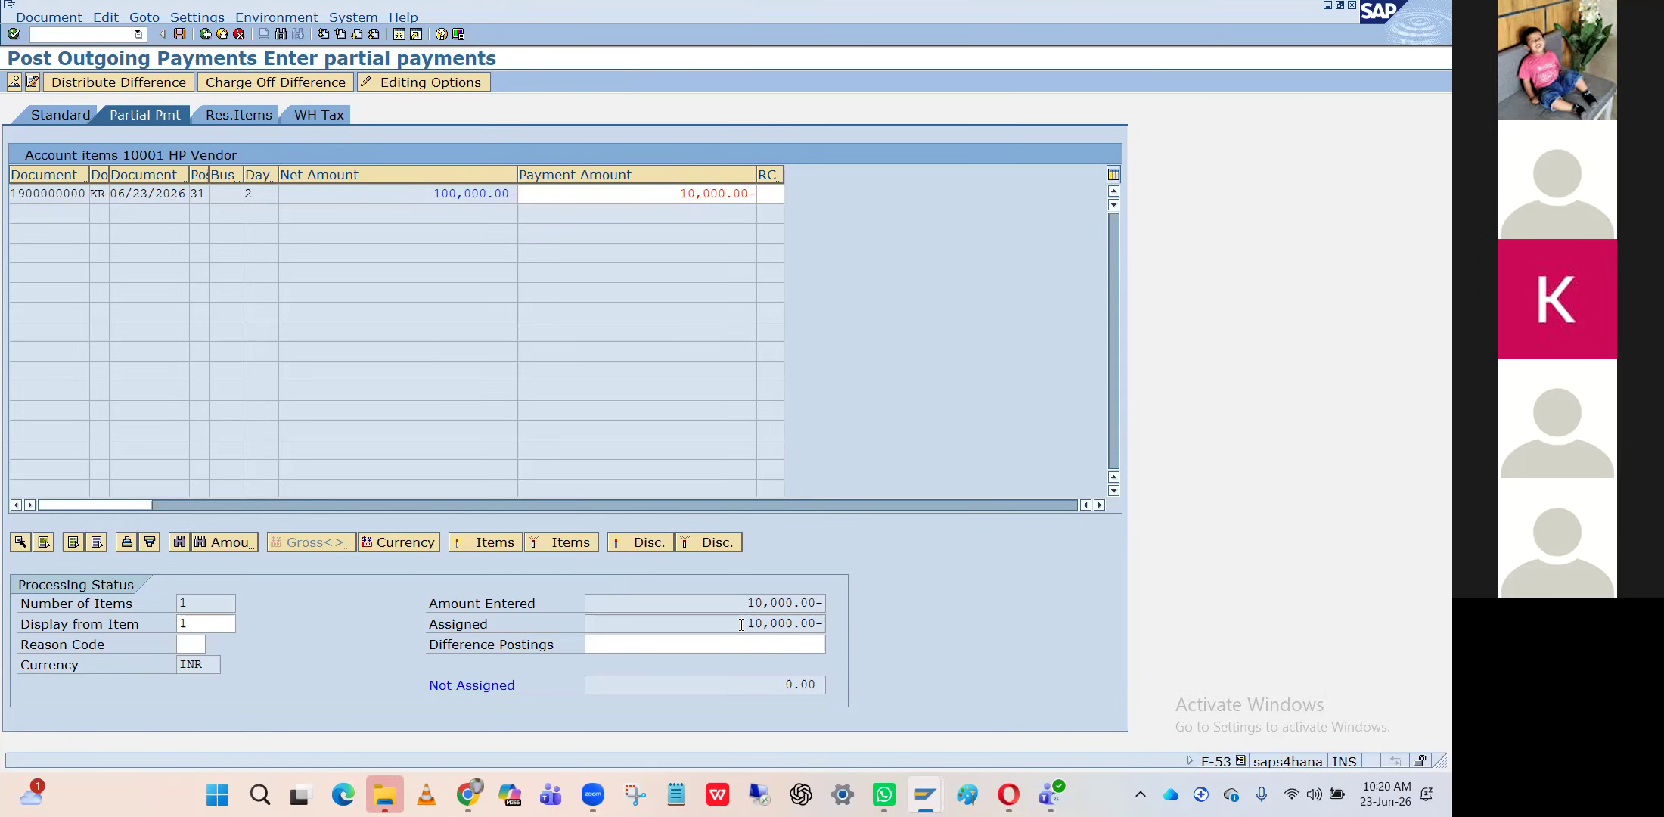
pyautogui.click(72, 19)
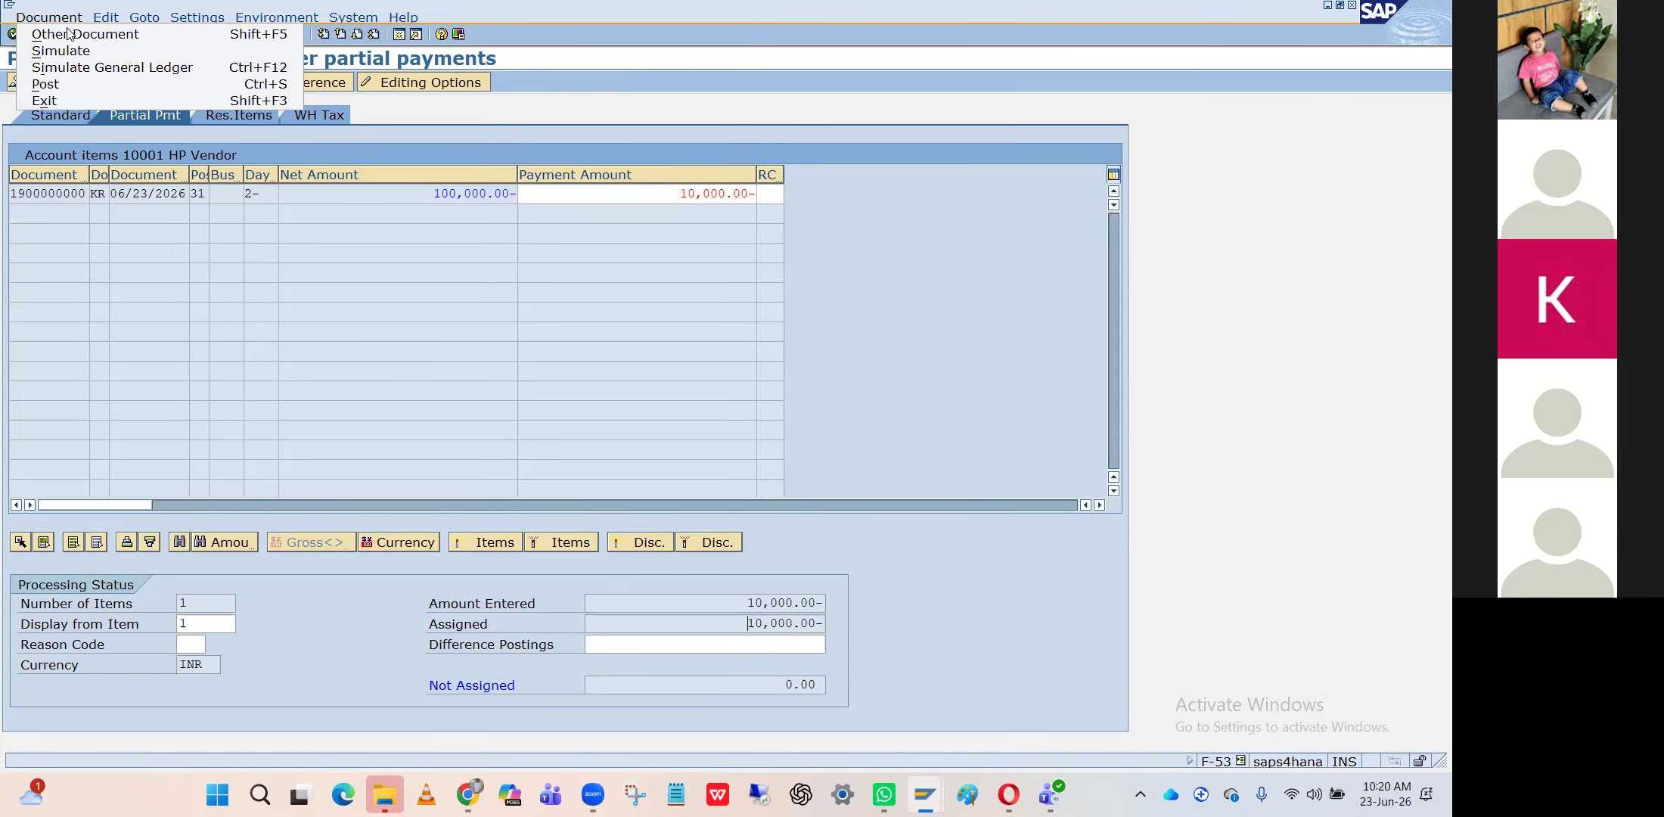
pyautogui.click(68, 51)
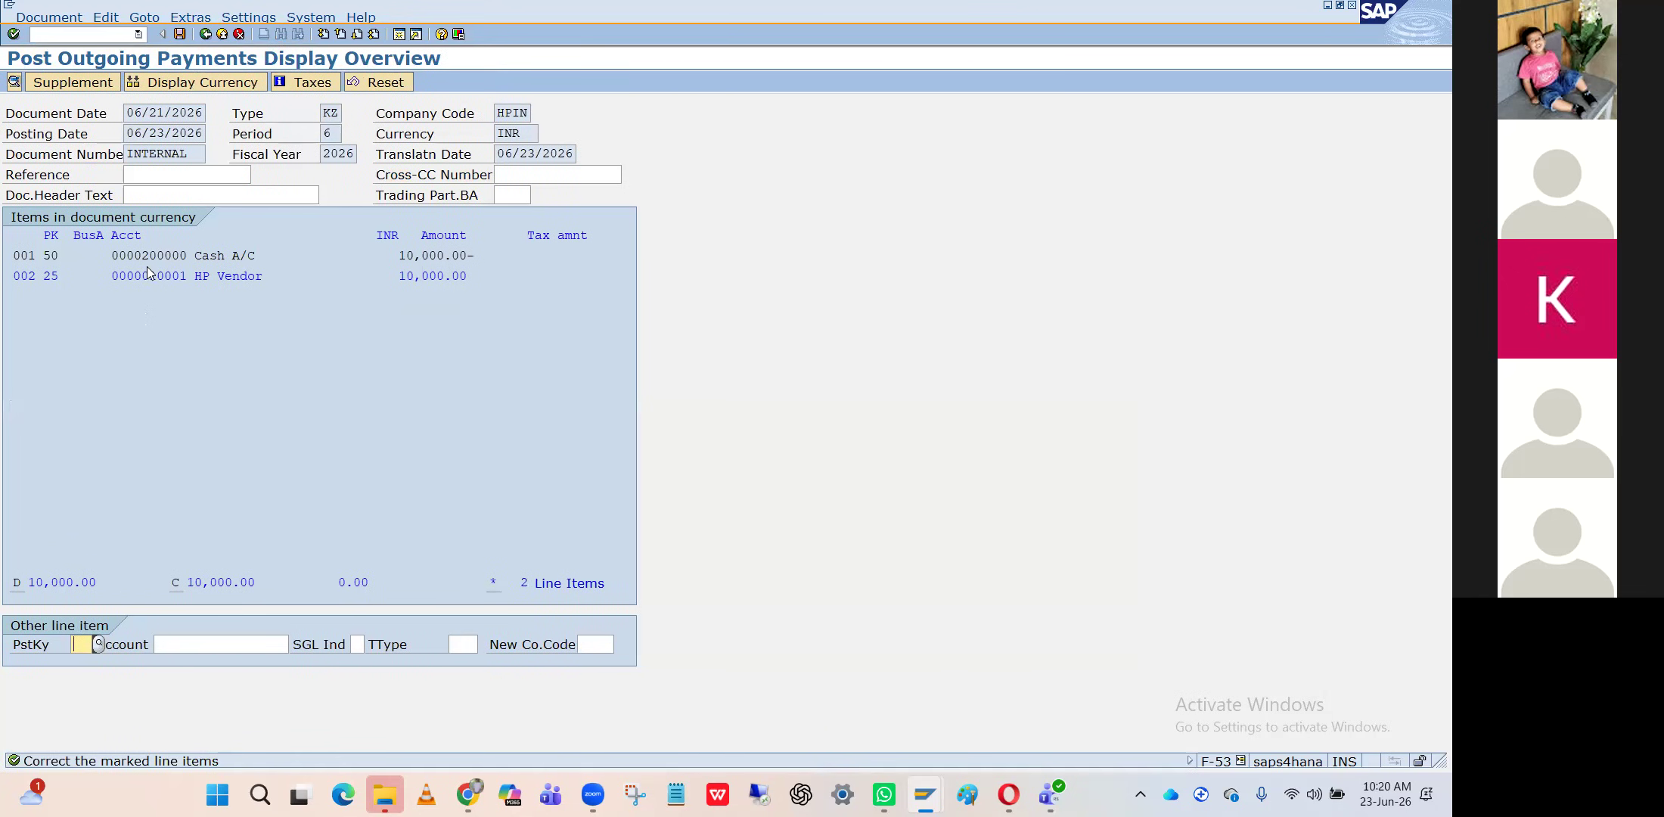
pyautogui.doubleClick(189, 278)
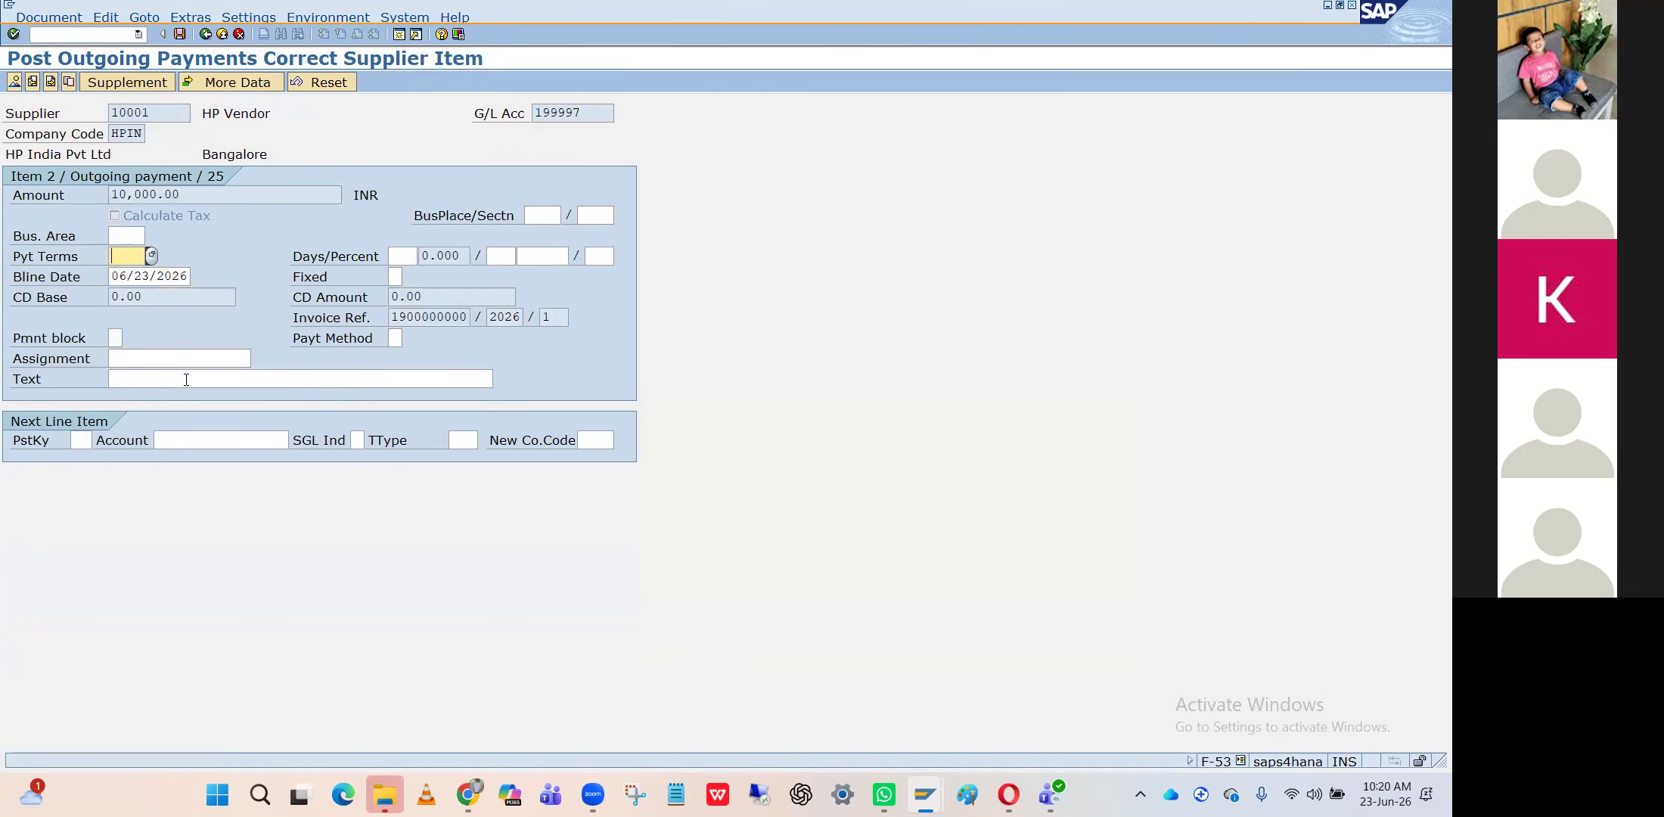
# Fill in the HP Vendor payment line item with the text "text" and payment terms 0001
pyautogui.click(184, 376)
pyautogui.write('t')
pyautogui.click(175, 396)
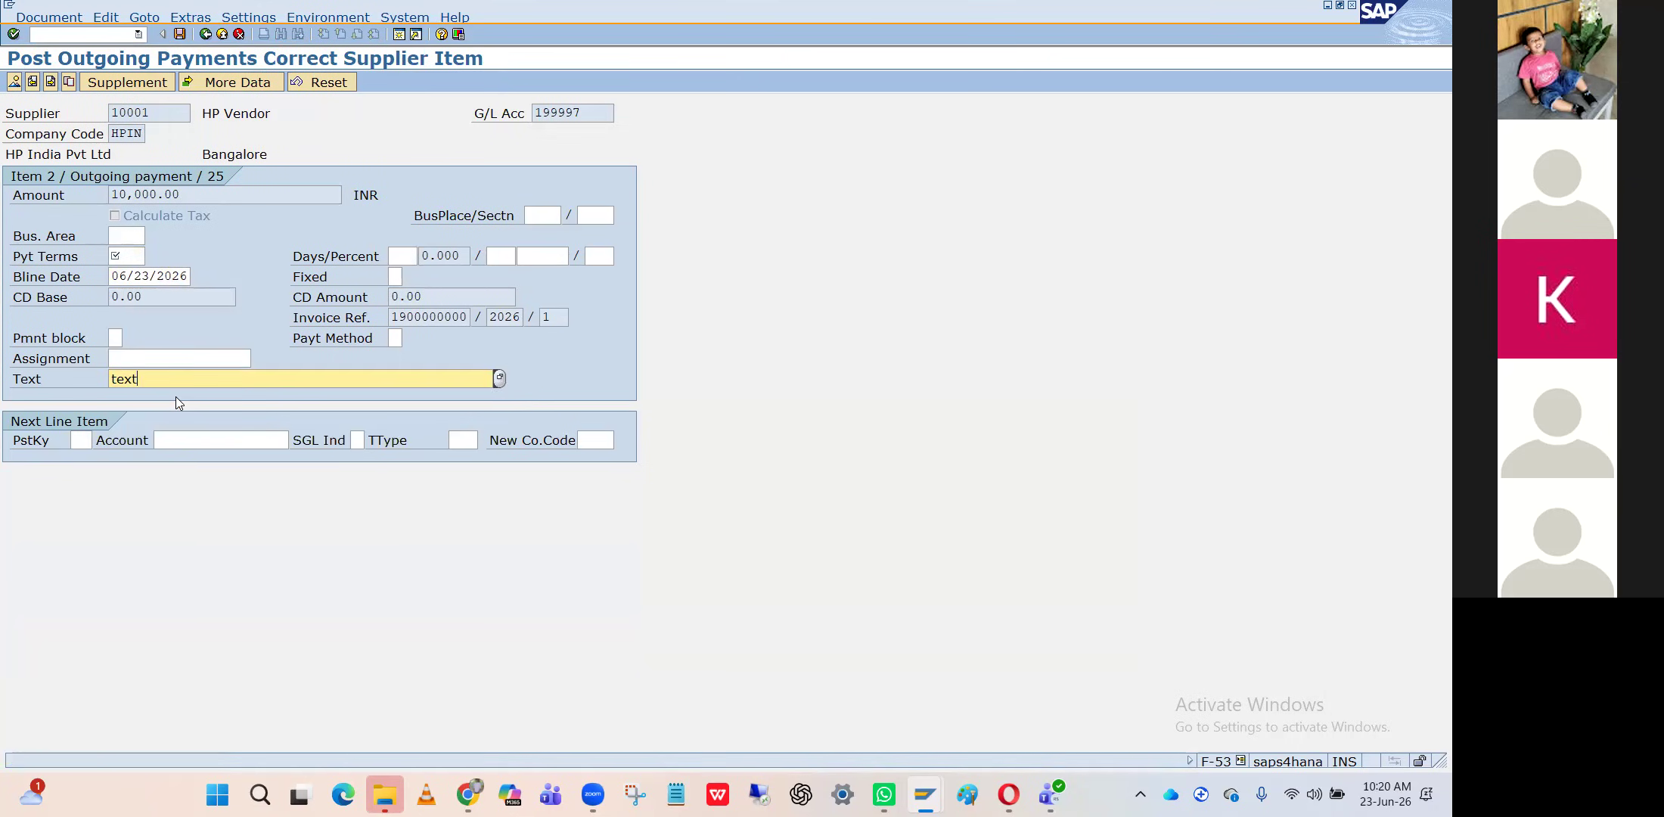
pyautogui.press('Return')
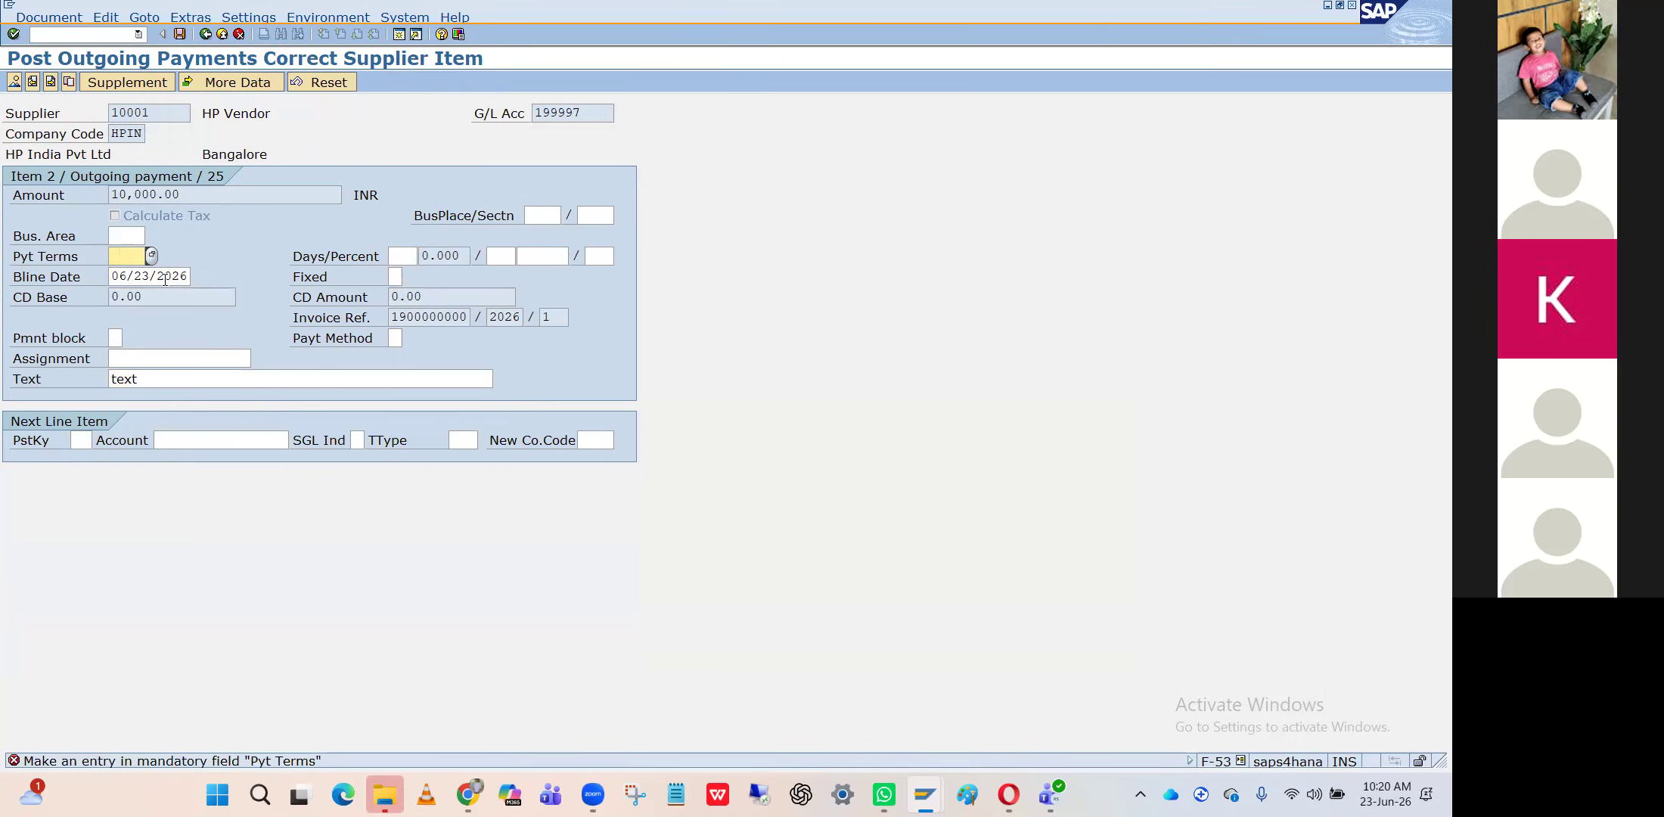
pyautogui.write('001')
pyautogui.press('Return')
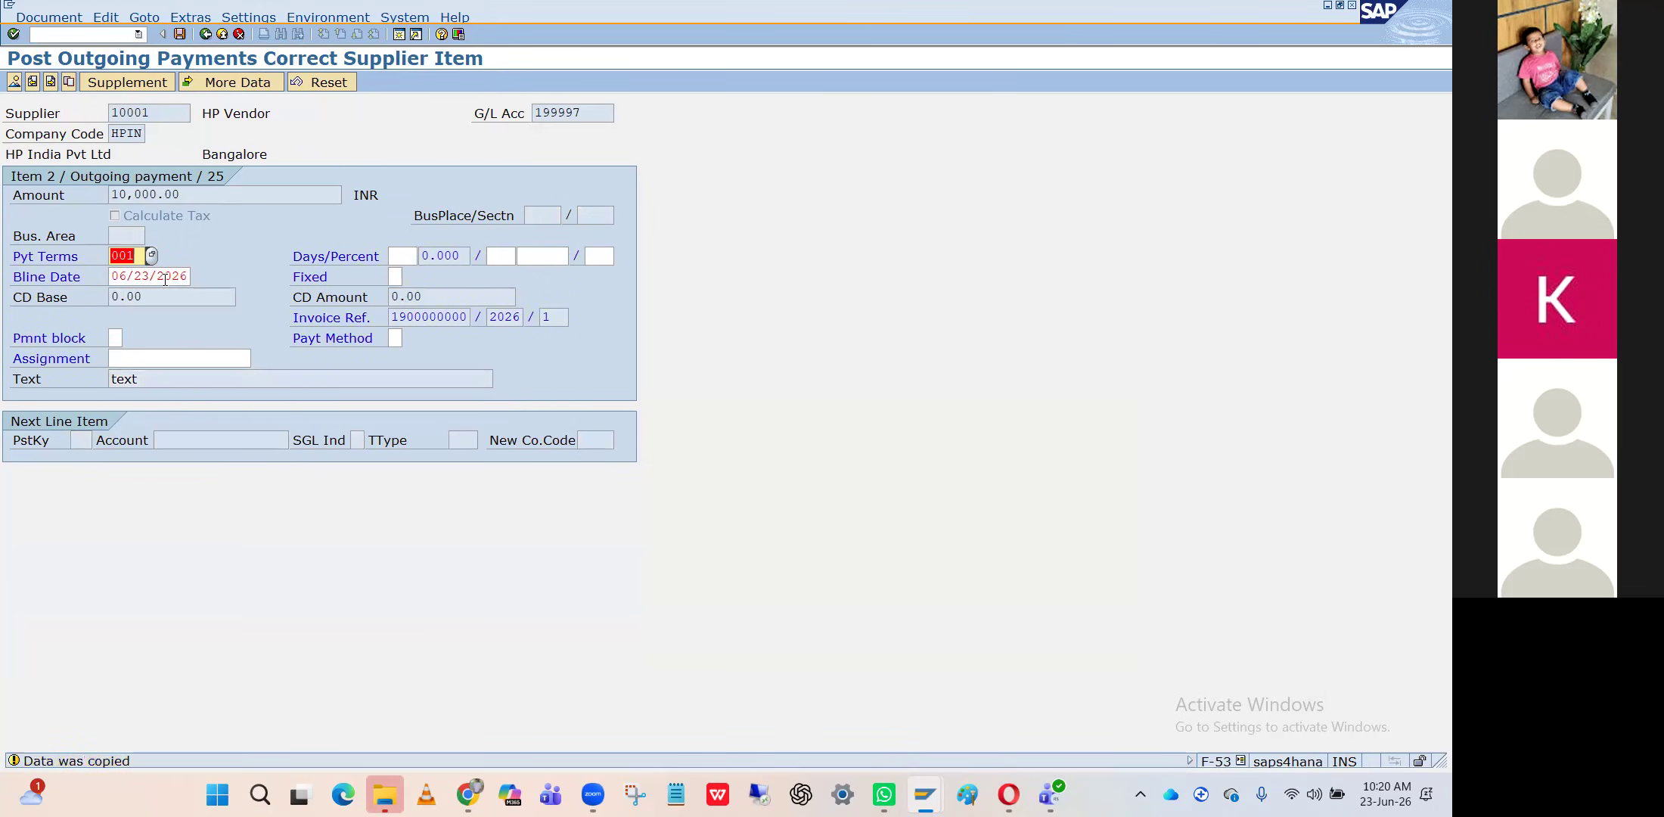
pyautogui.press('Return')
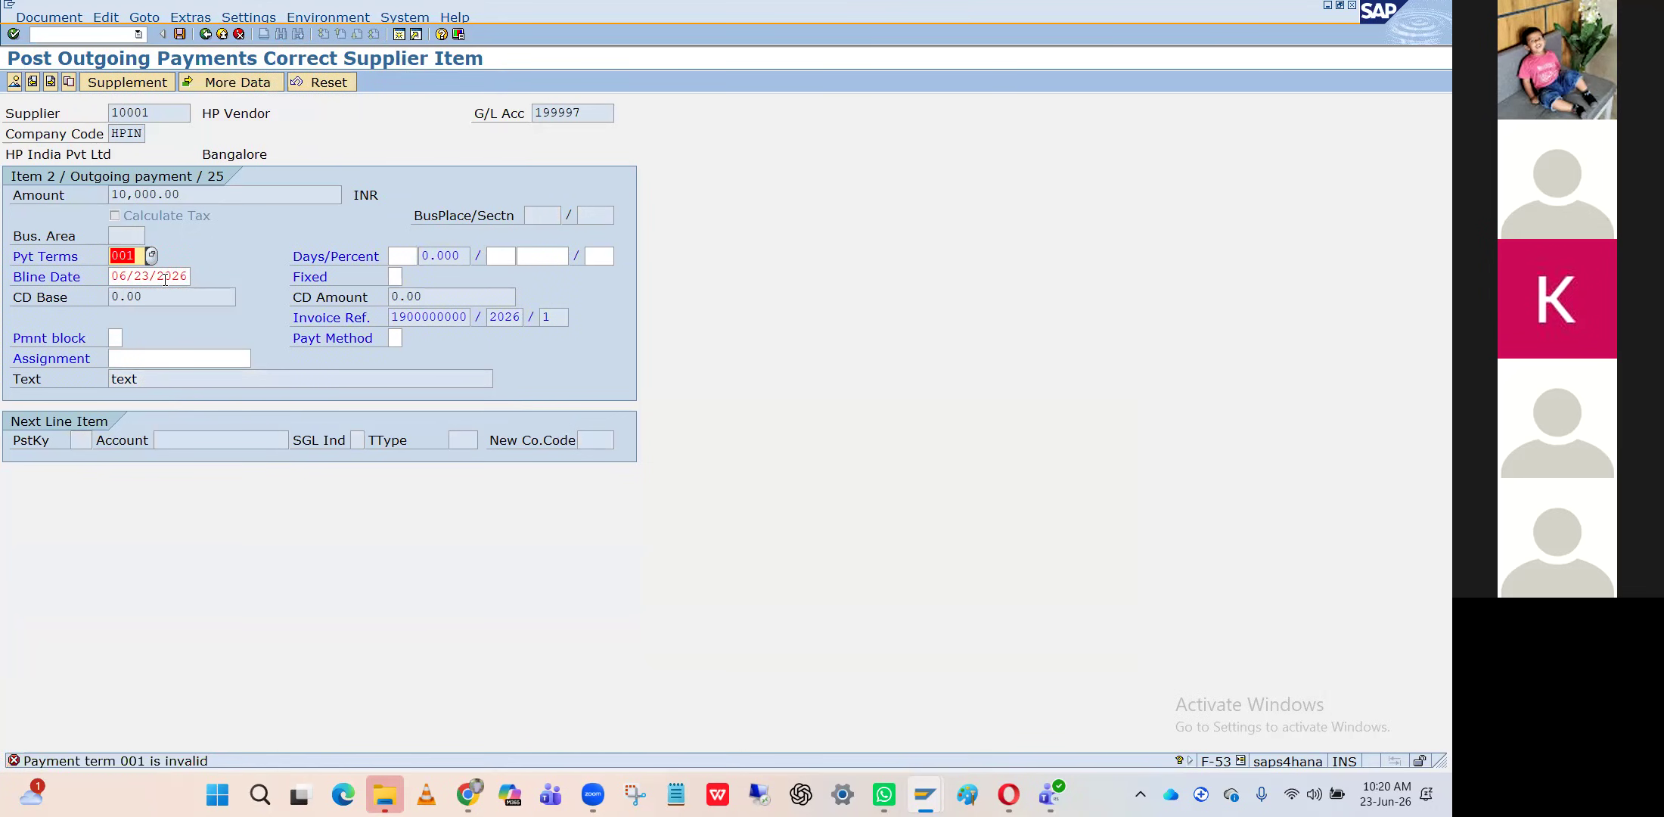
pyautogui.write('0001')
pyautogui.press('Return')
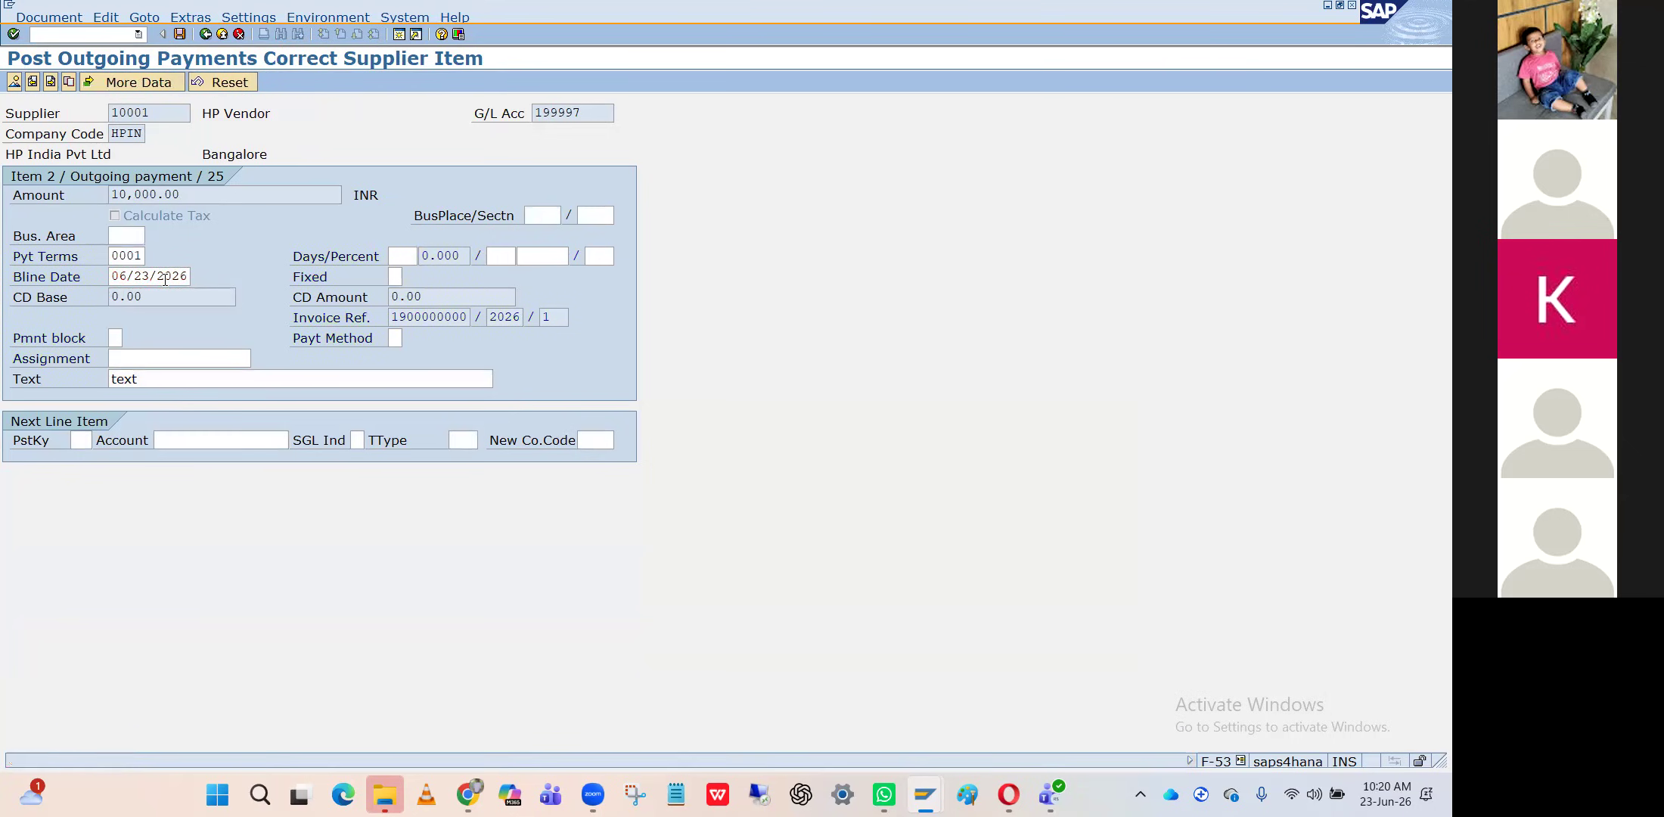
pyautogui.click(49, 16)
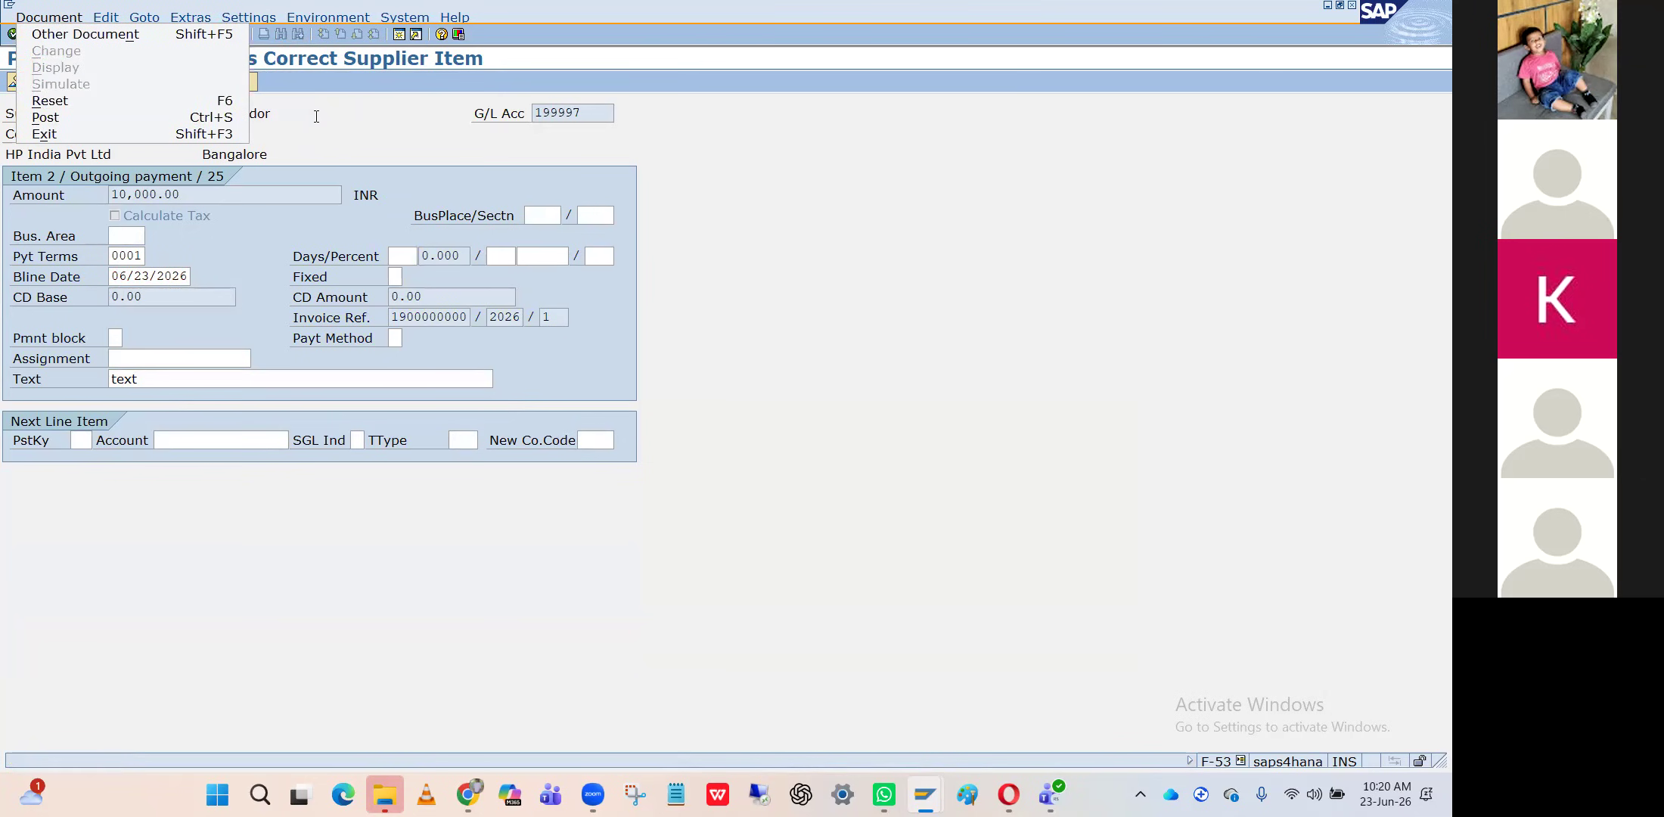
pyautogui.click(190, 117)
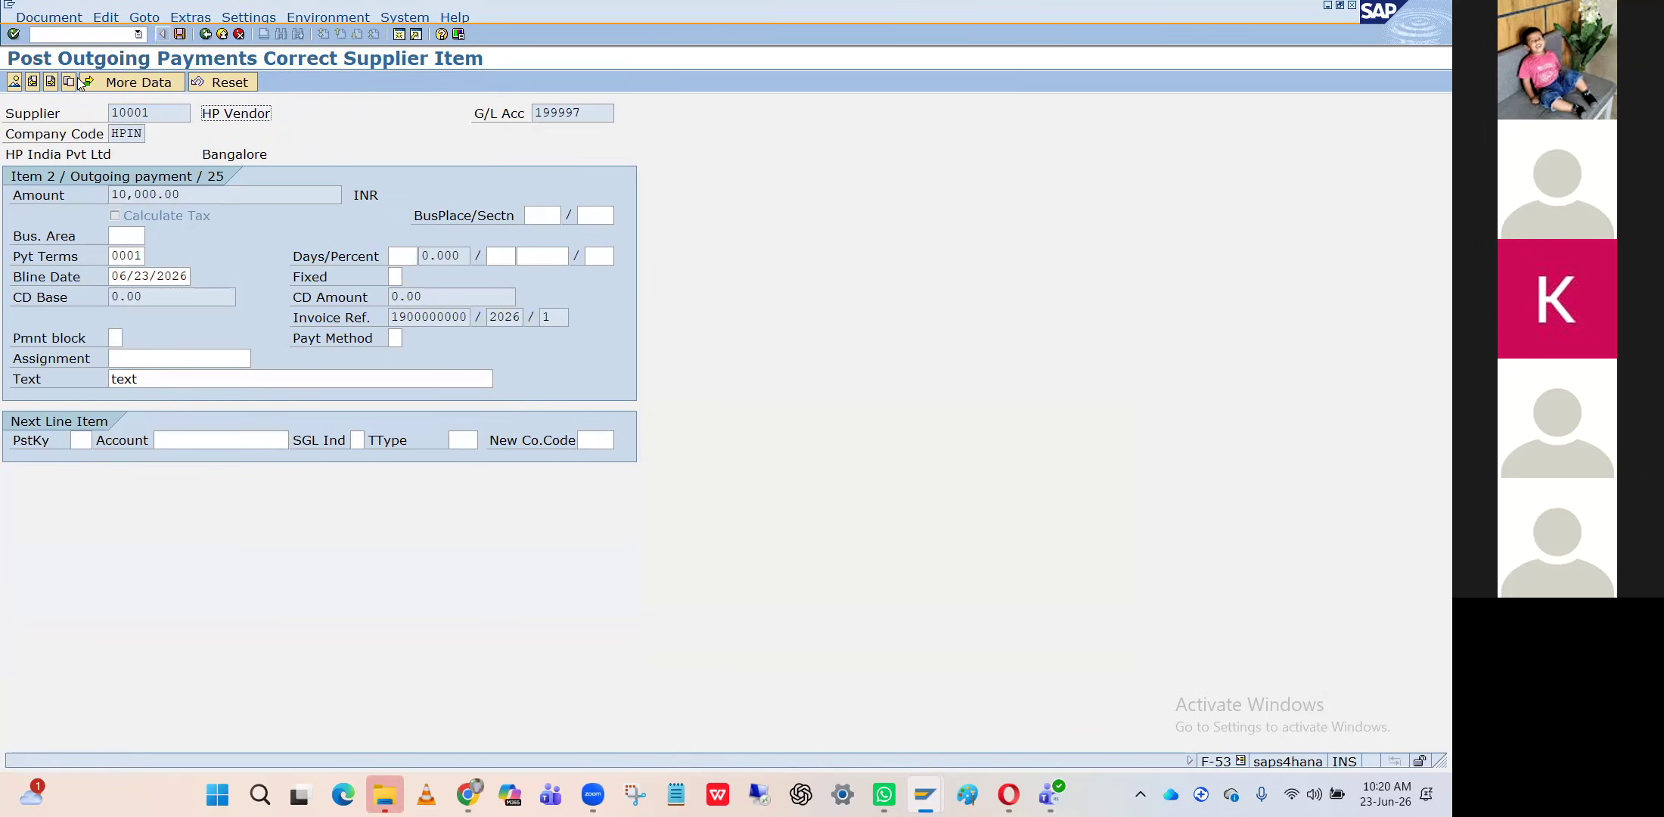
pyautogui.click(56, 17)
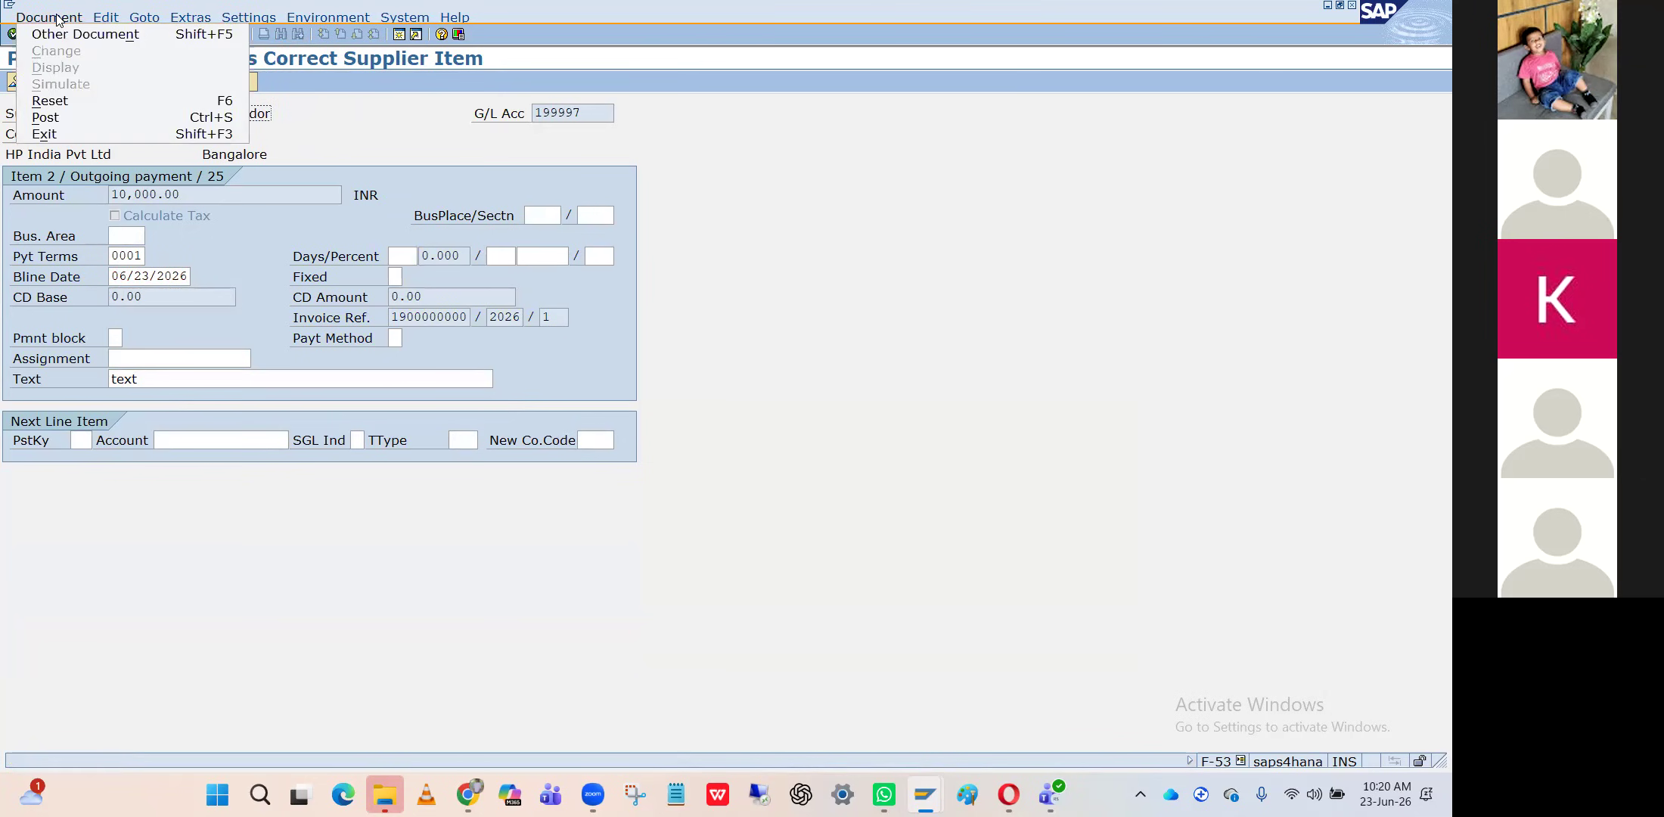
pyautogui.click(305, 112)
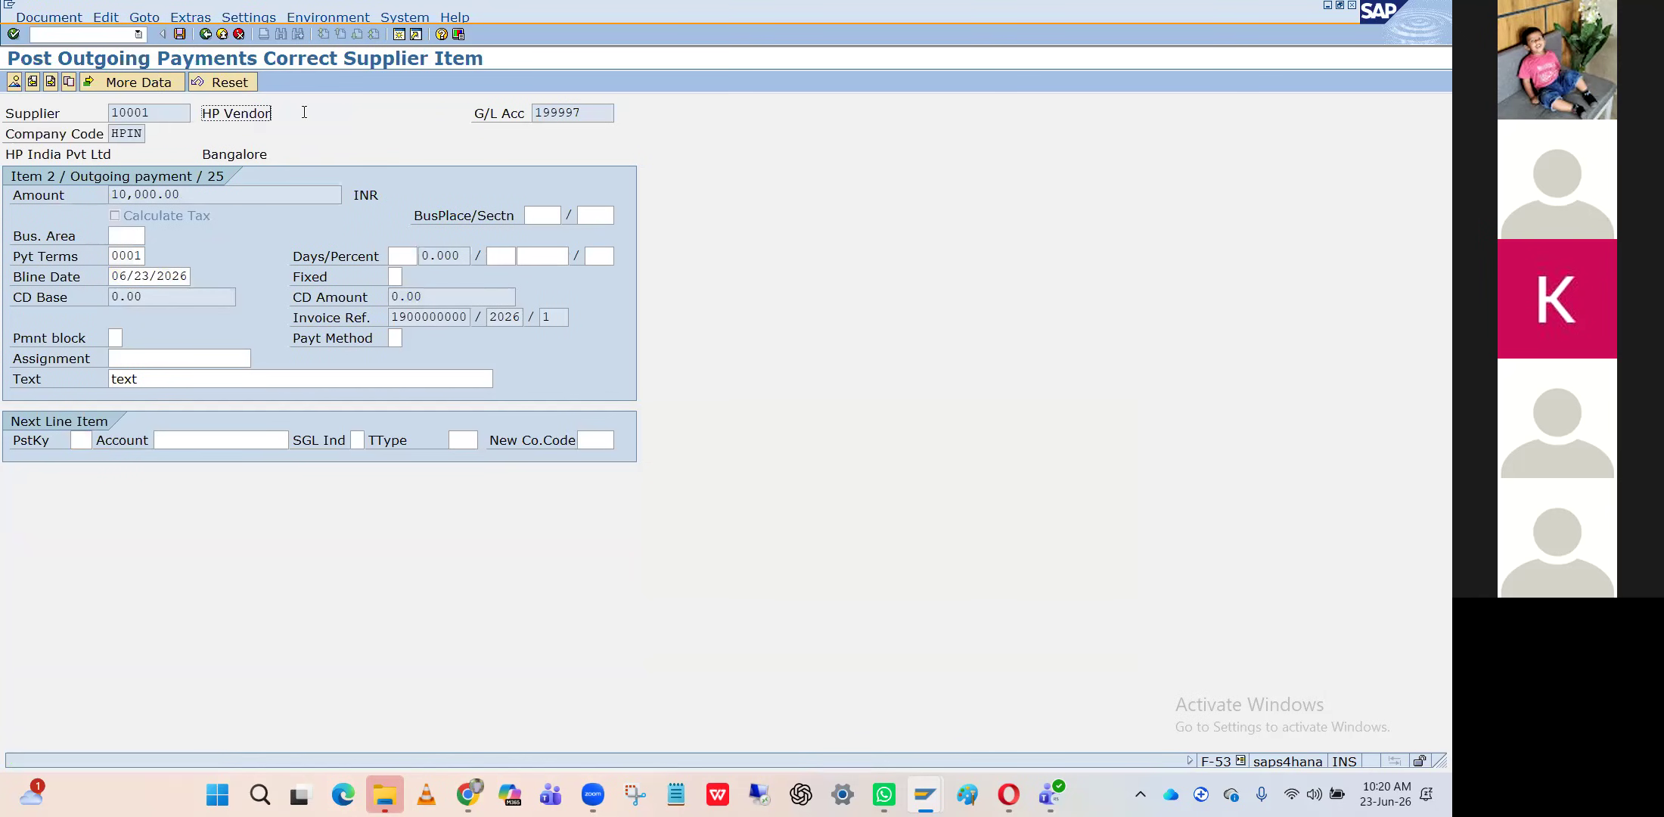
# Display the payment document overview and check the HP Vendor and Cash A/C line items
pyautogui.click(15, 83)
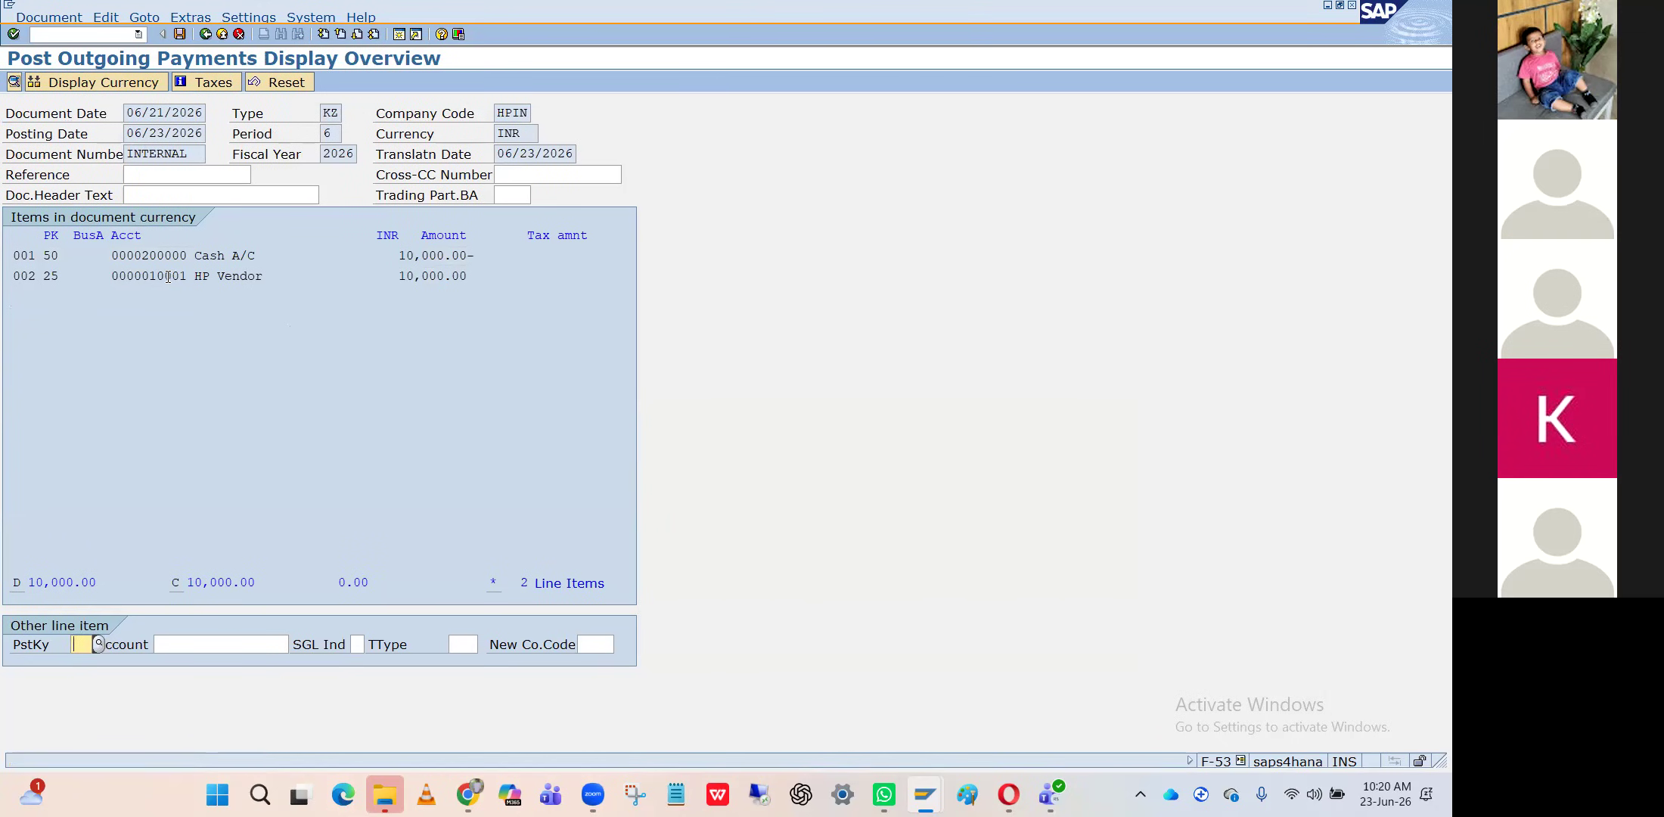
pyautogui.click(155, 275)
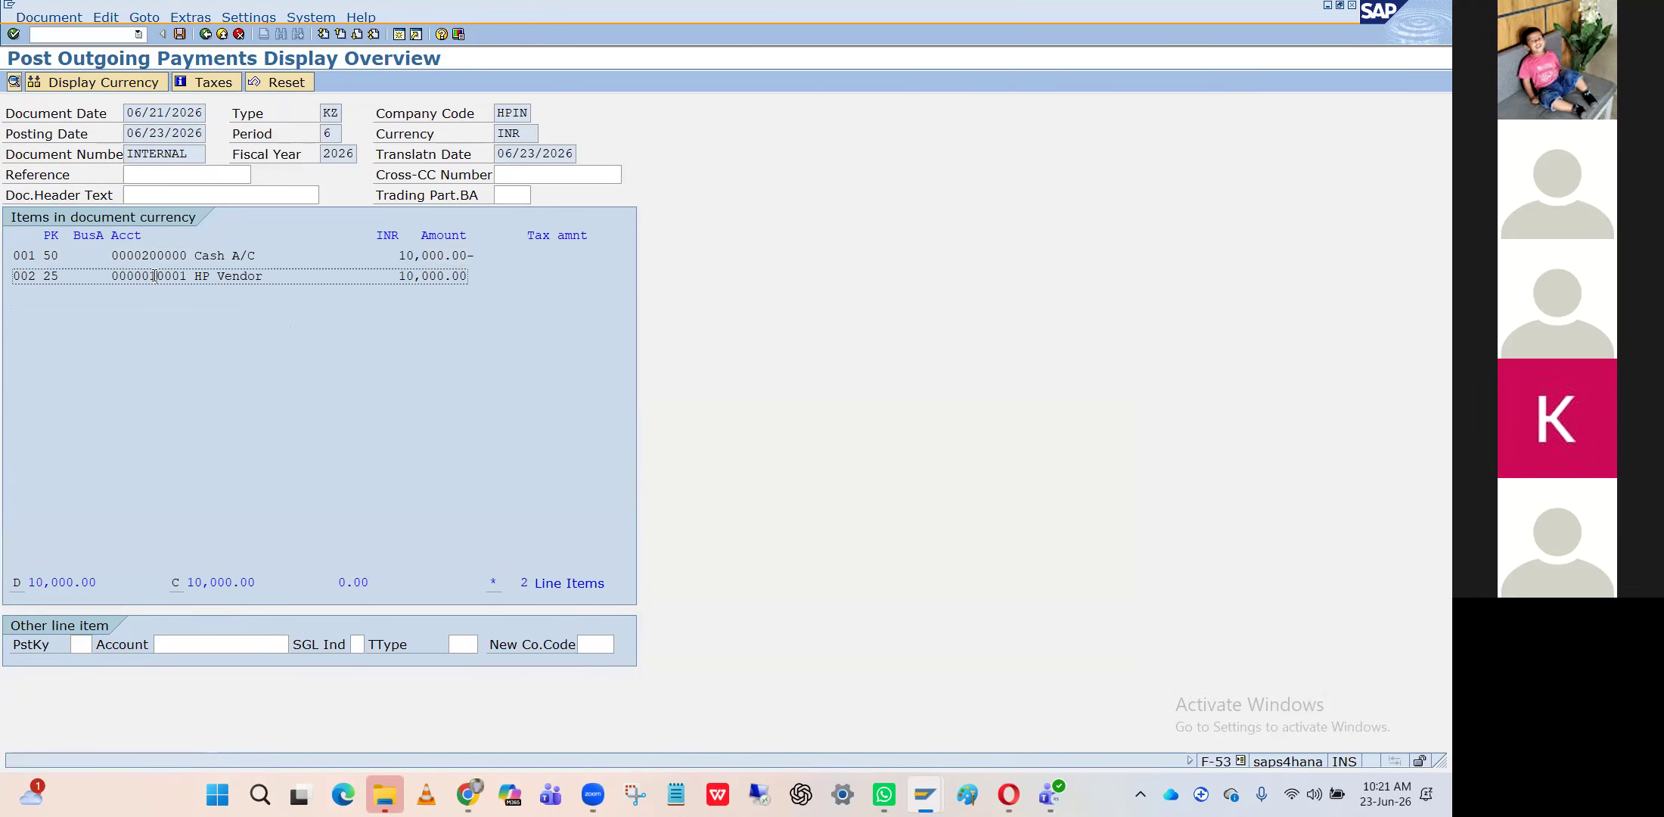
pyautogui.click(193, 256)
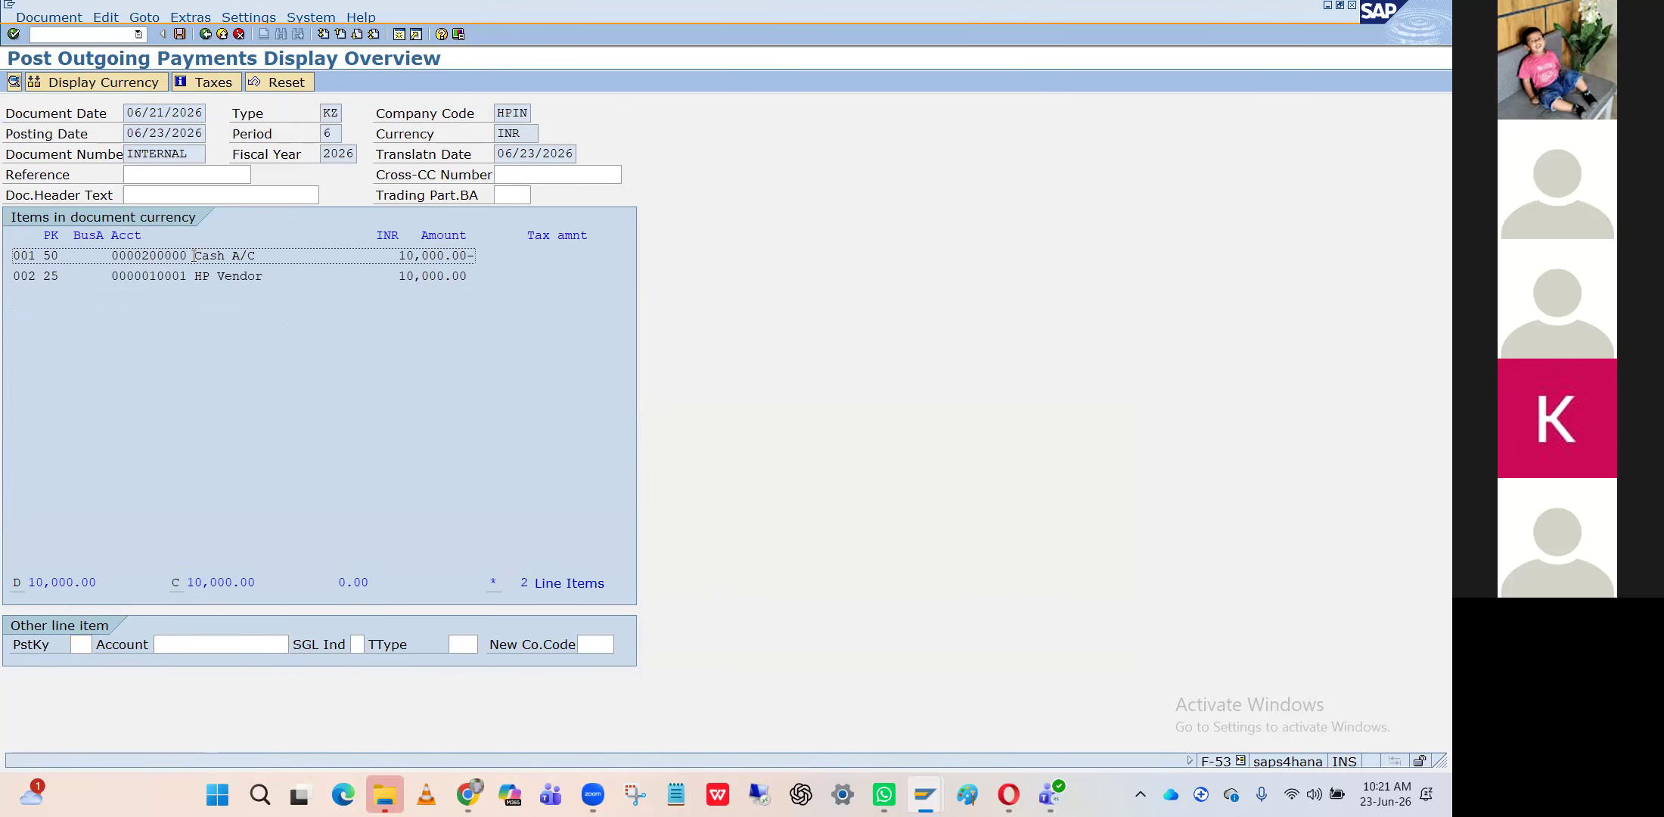